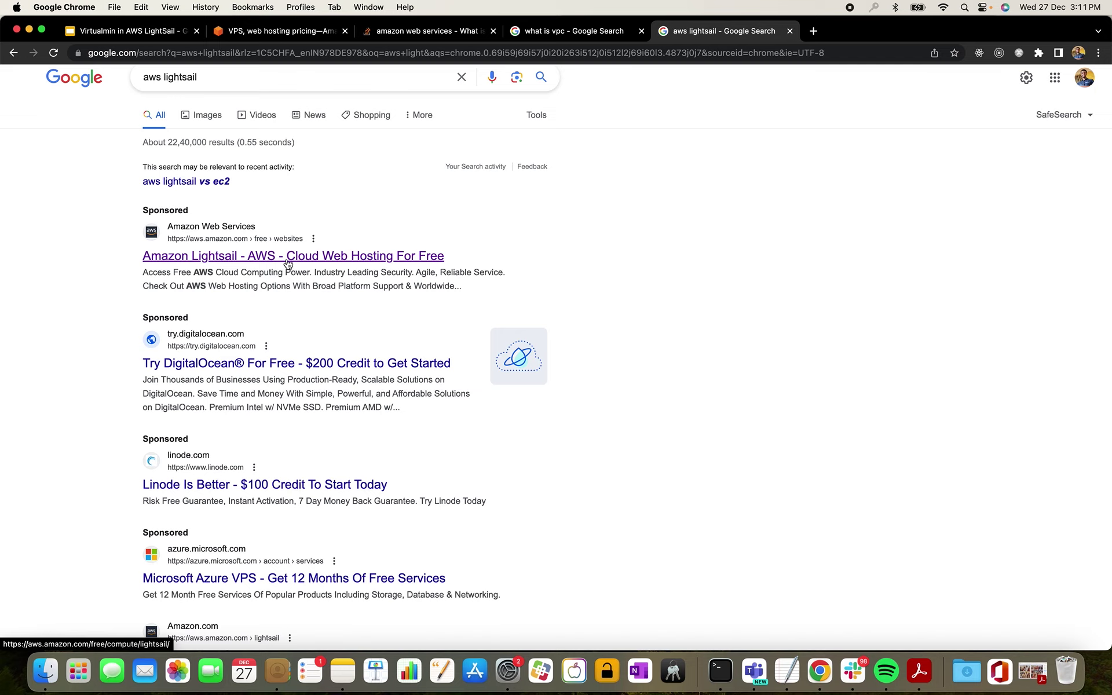
- Review Amazon Lightsail's free server offer and monthly pricing, then sign in to the AWS Console
click(288, 264)
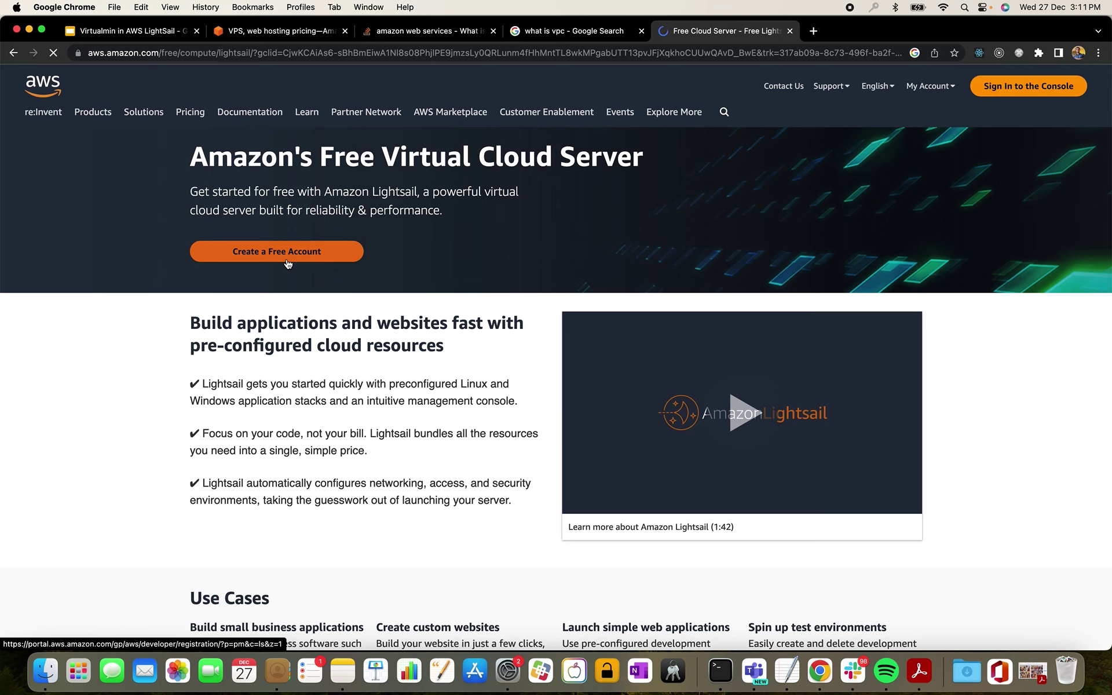
scroll(303, 296, down, 2)
scroll(304, 296, down, 15)
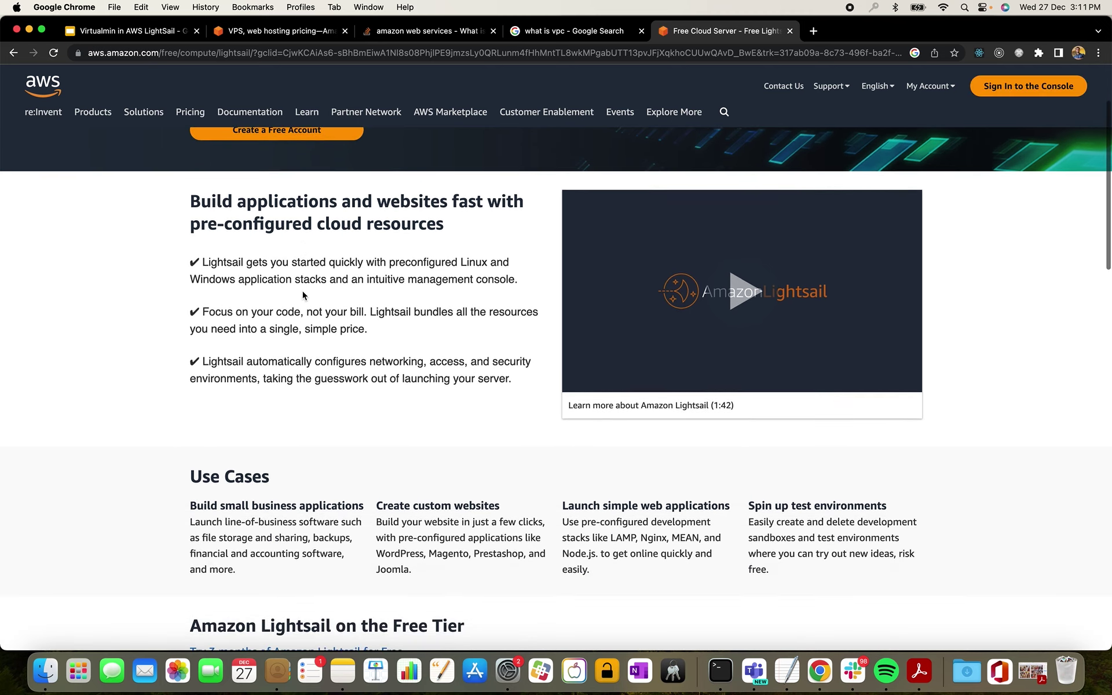
scroll(303, 292, down, 5)
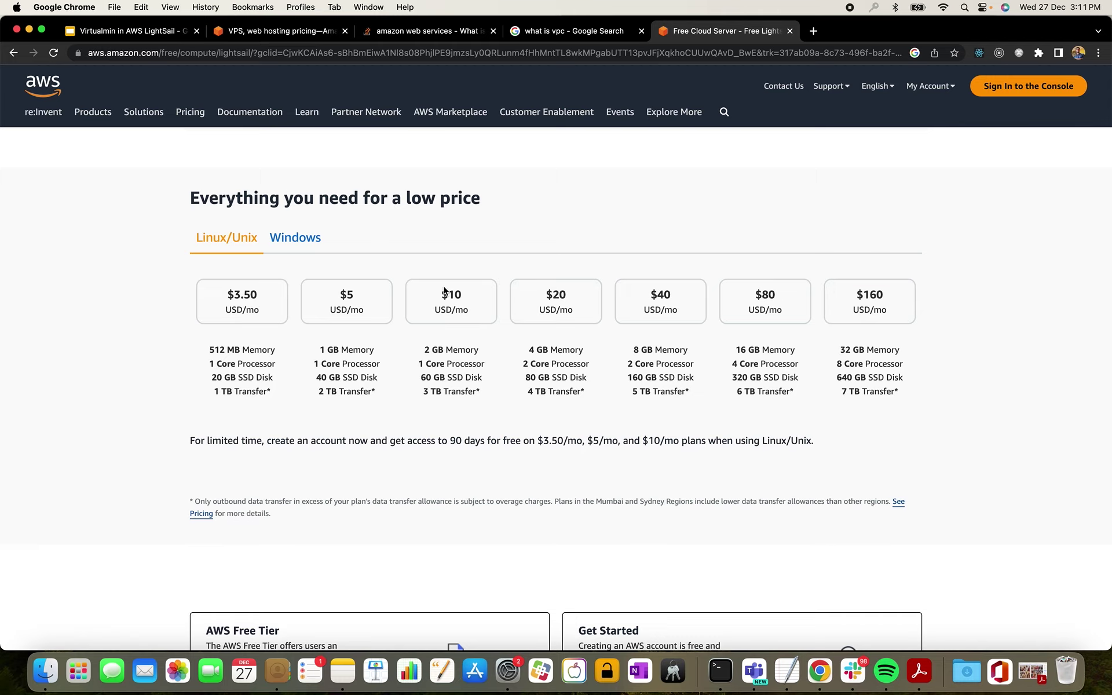
click(1009, 93)
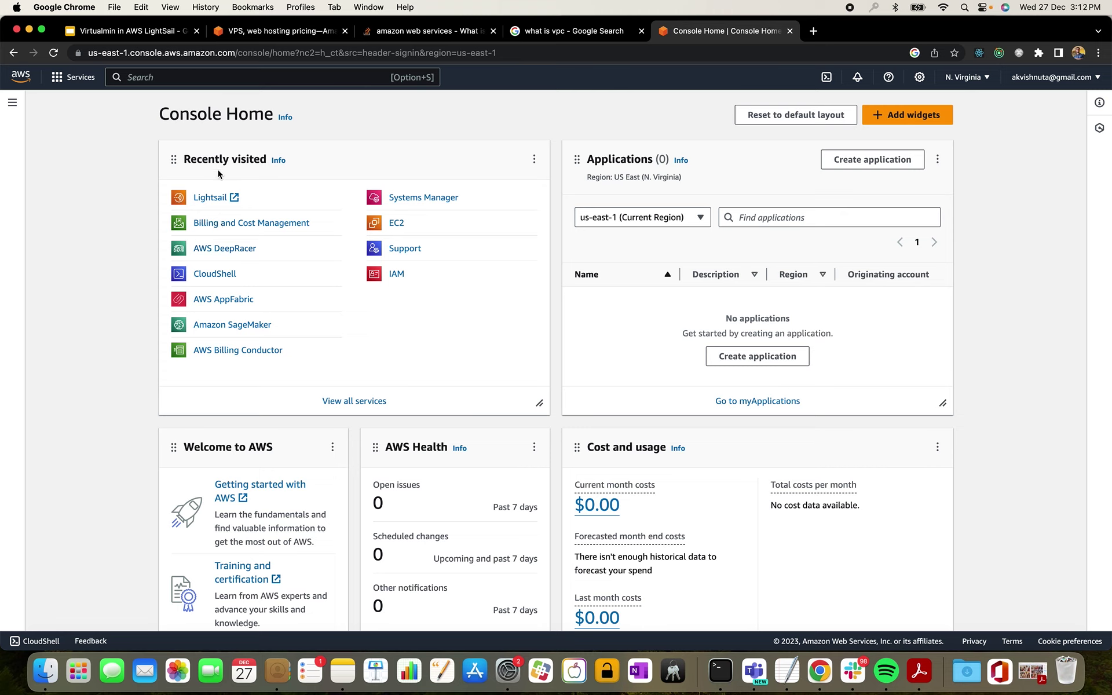
- Open Lightsail in a new tab from the Console Home's Recently visited list
click(226, 203)
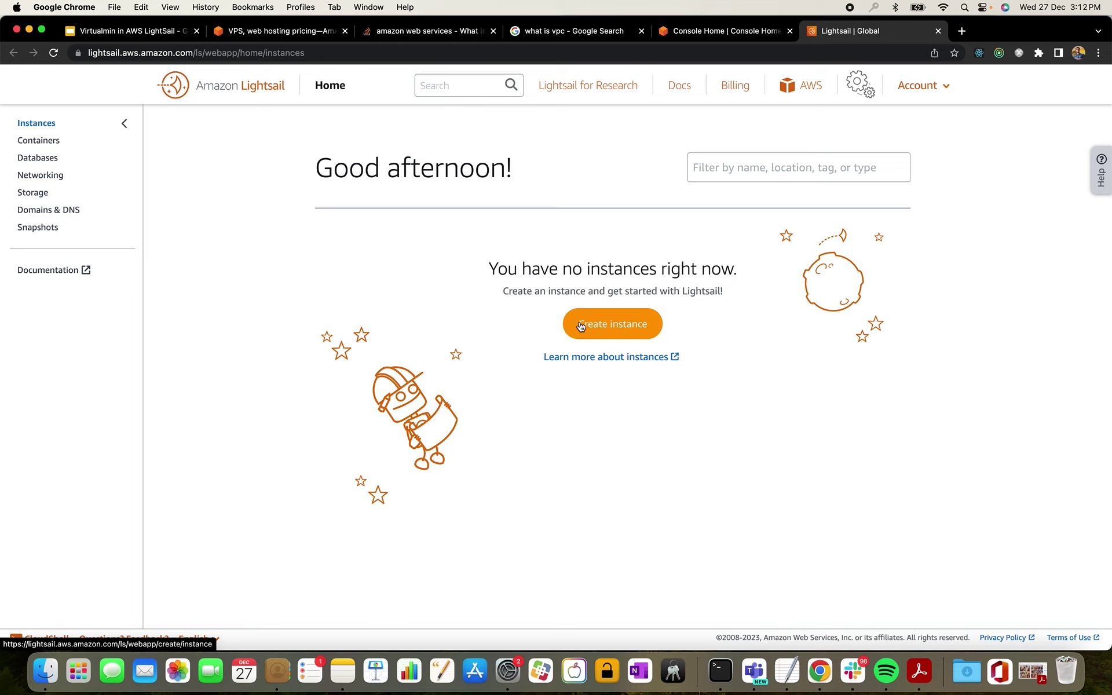
click(581, 326)
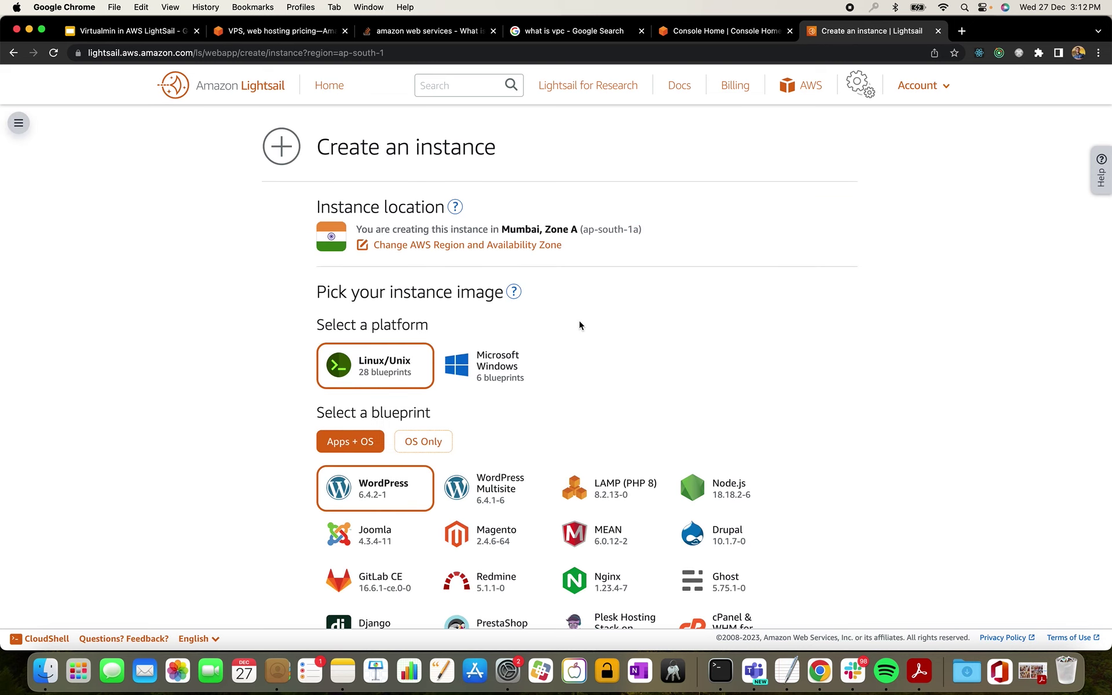
scroll(555, 396, down, 2)
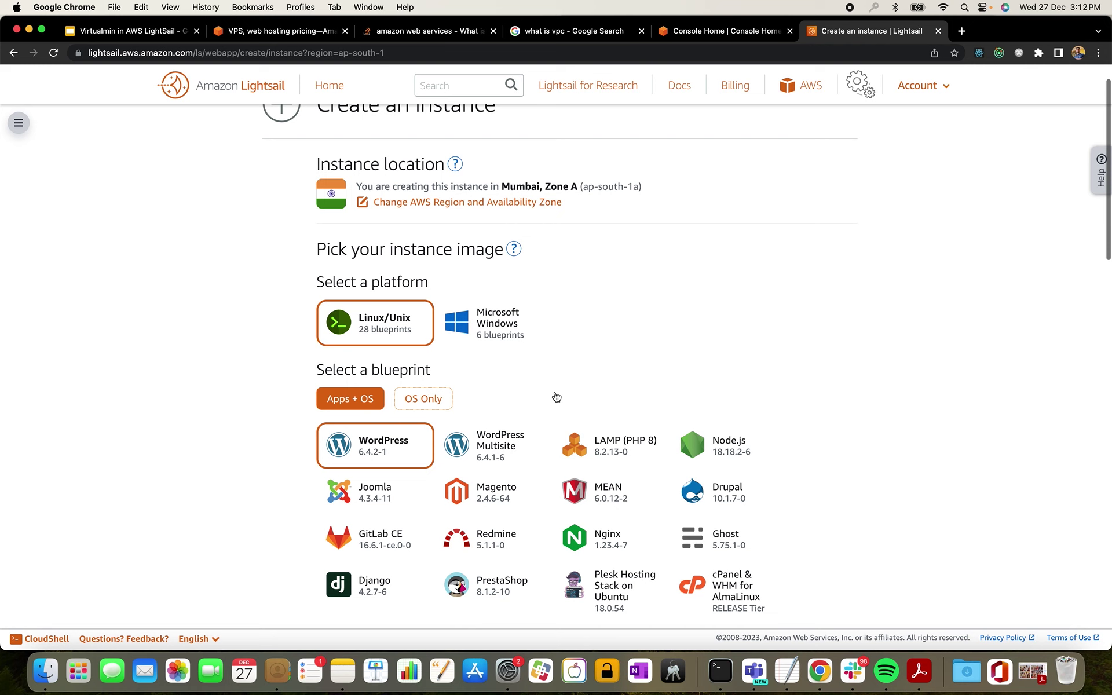
click(426, 398)
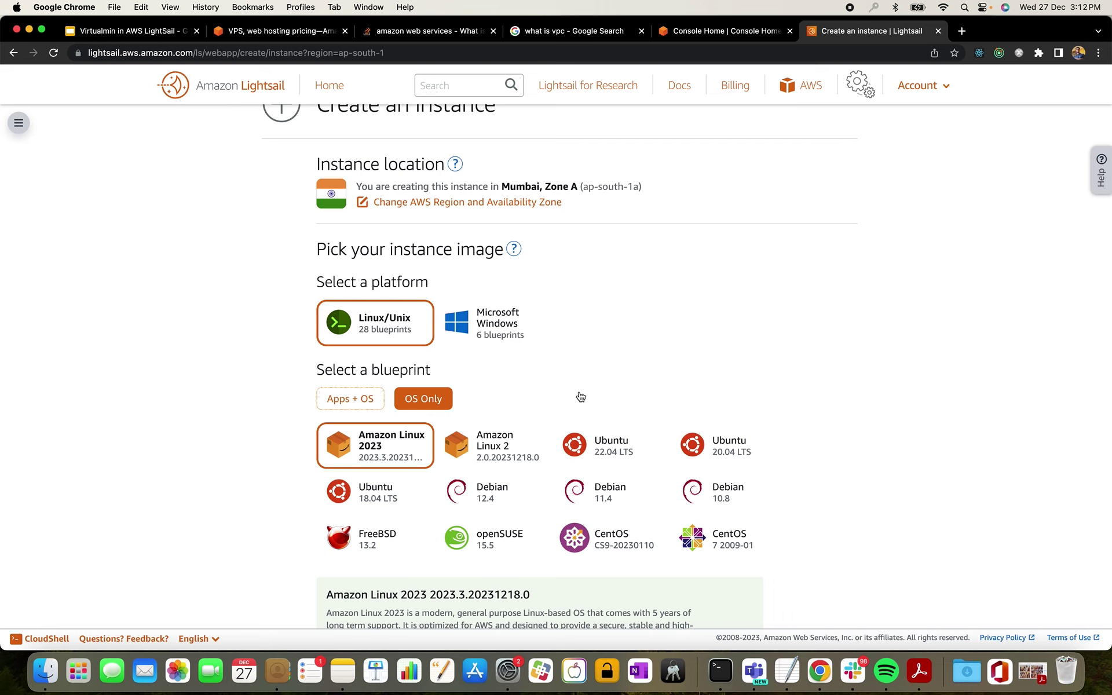
scroll(591, 394, down, 3)
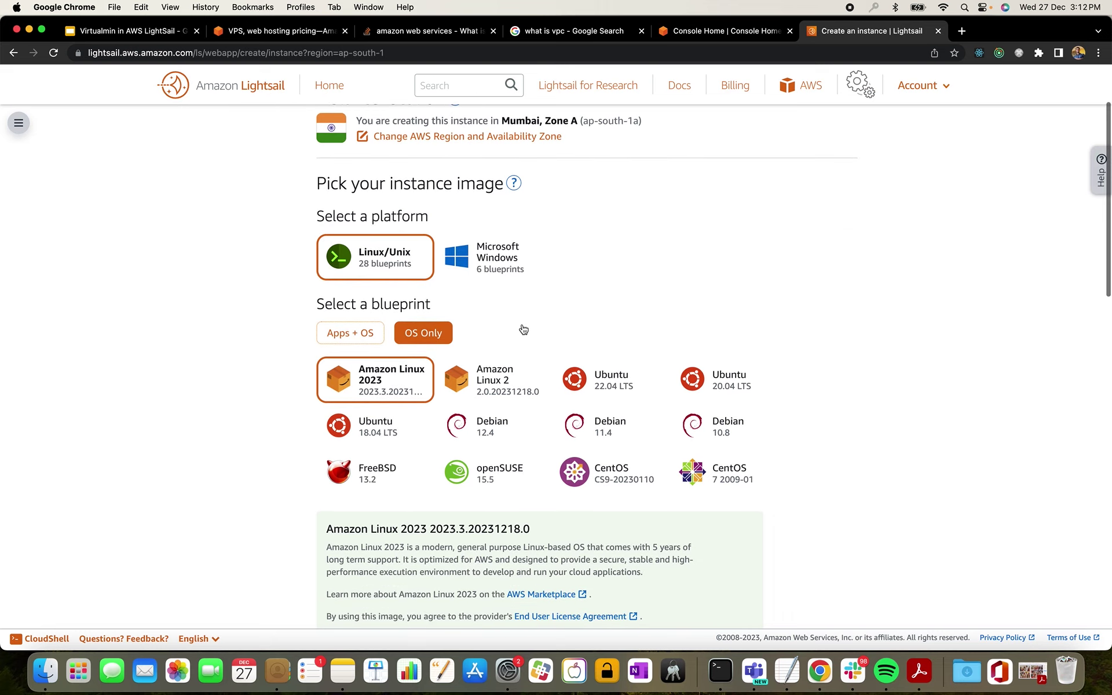
scroll(524, 330, up, 4)
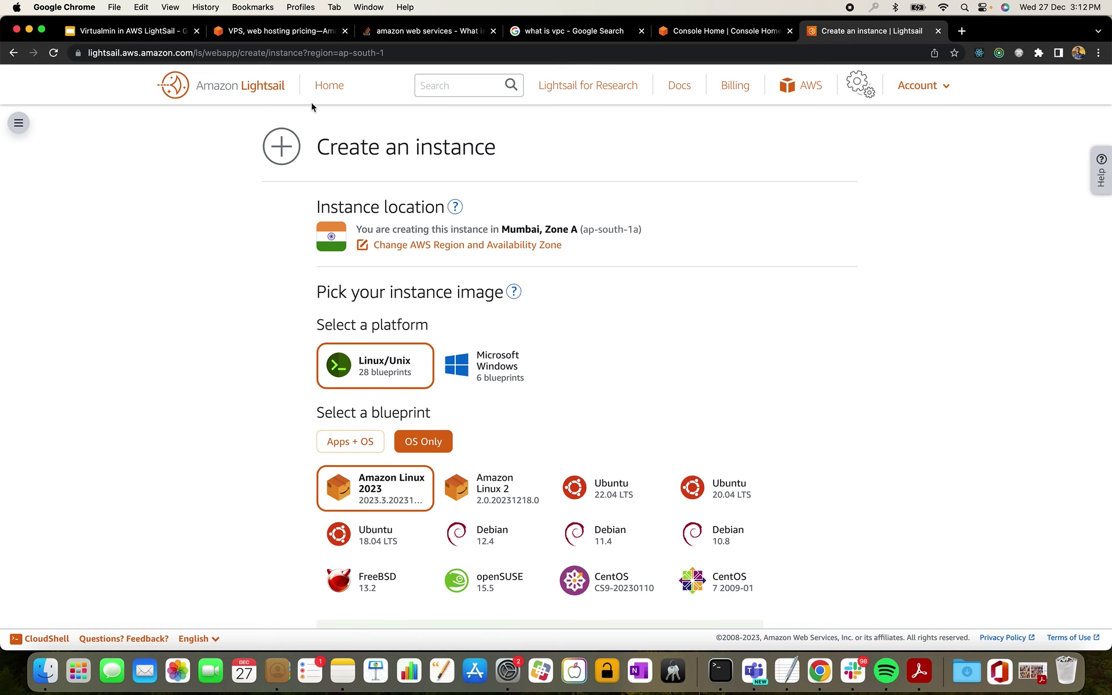
click(245, 84)
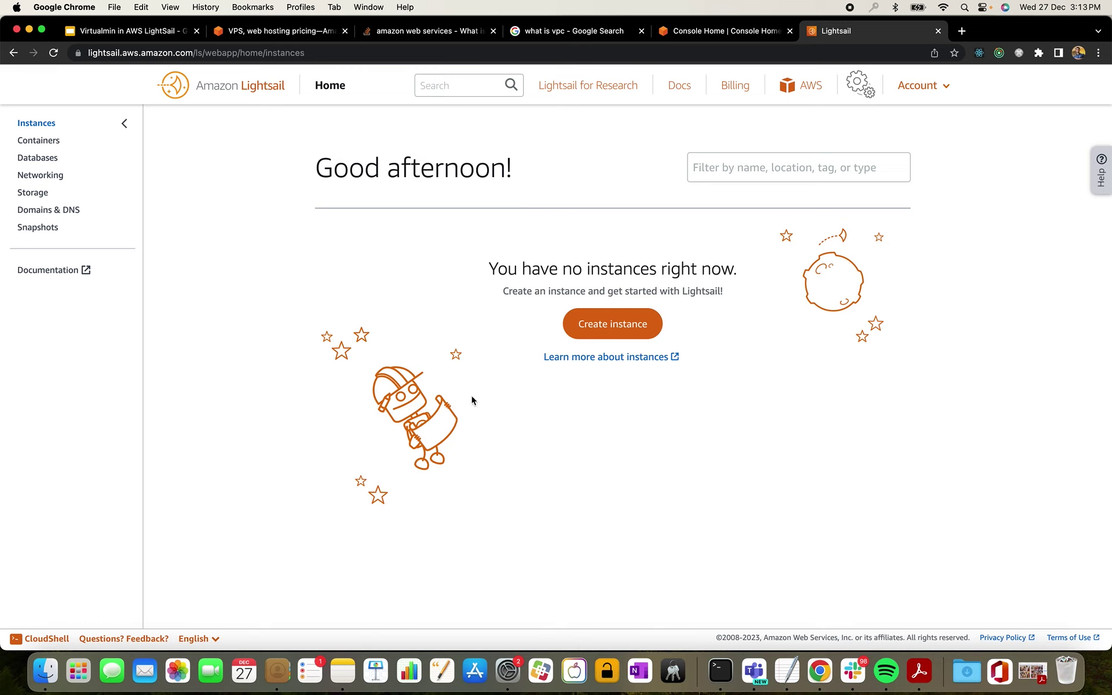
click(630, 335)
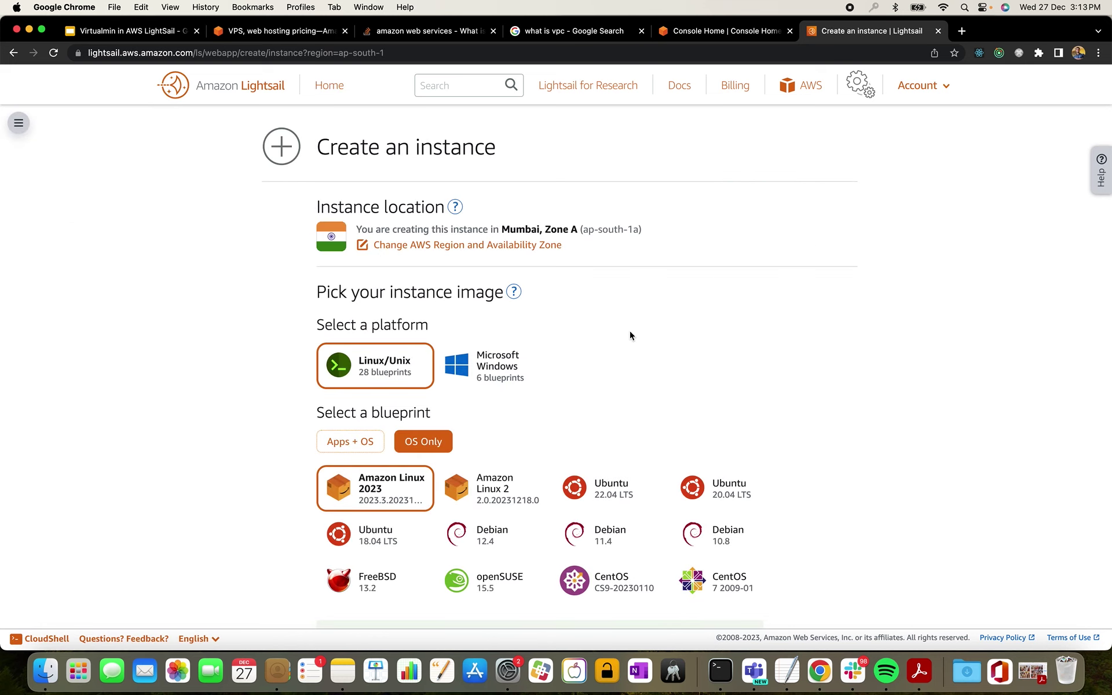
- Browse the Apps + OS images for the new Mumbai, Zone A Linux instance
scroll(630, 335, down, 2)
scroll(630, 335, up, 2)
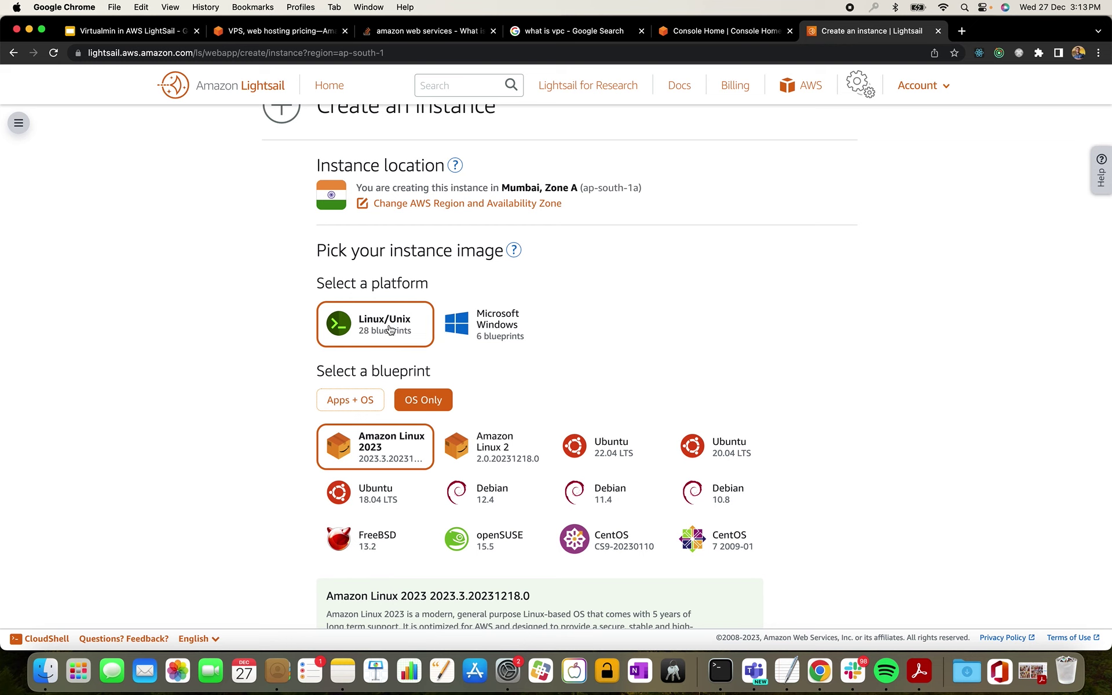
click(363, 400)
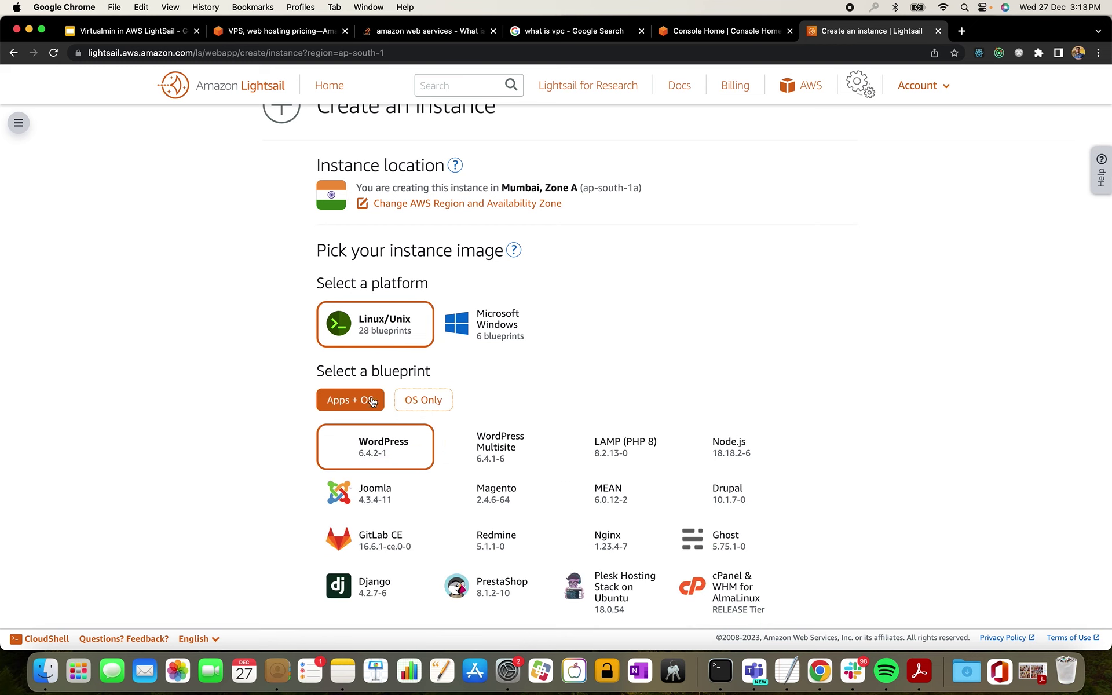
scroll(493, 384, down, 1)
scroll(493, 383, down, 4)
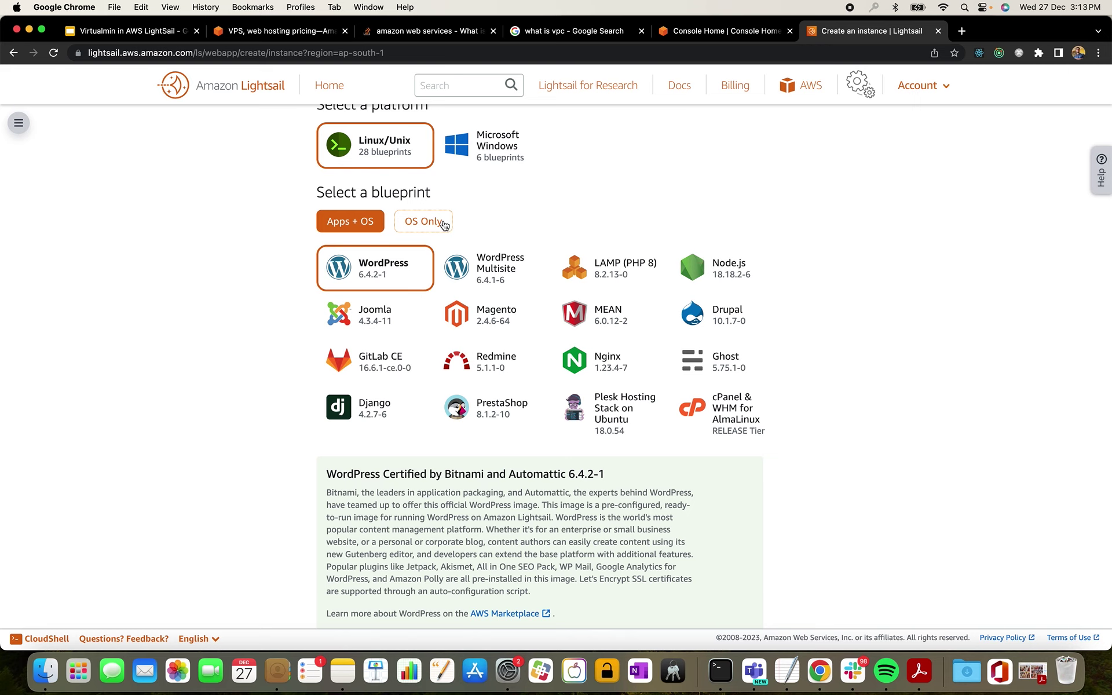
- Return to OS Only images and choose the Ubuntu 22.04 LTS blueprint
click(444, 225)
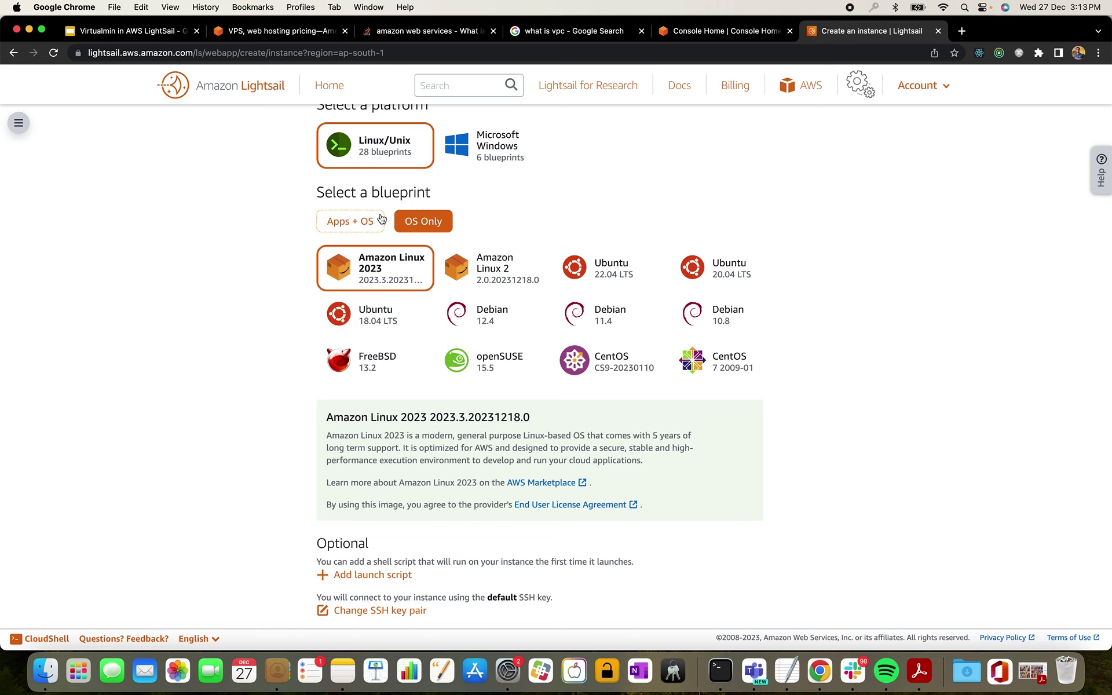
scroll(522, 244, up, 1)
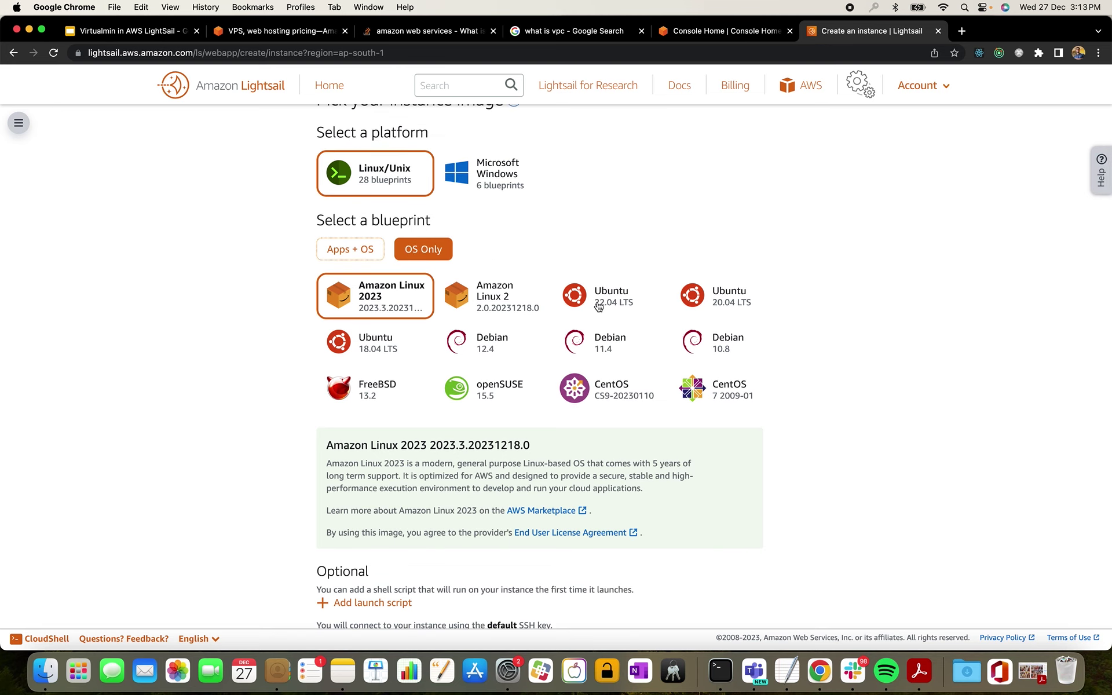
drag(595, 302, 634, 304)
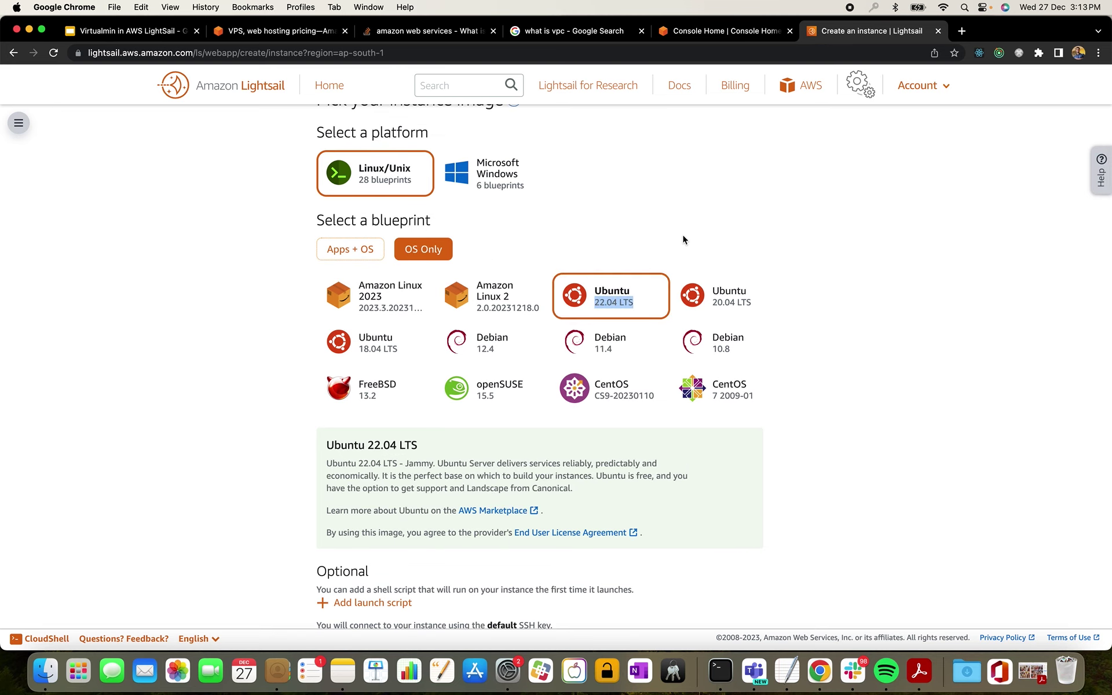
scroll(683, 239, down, 5)
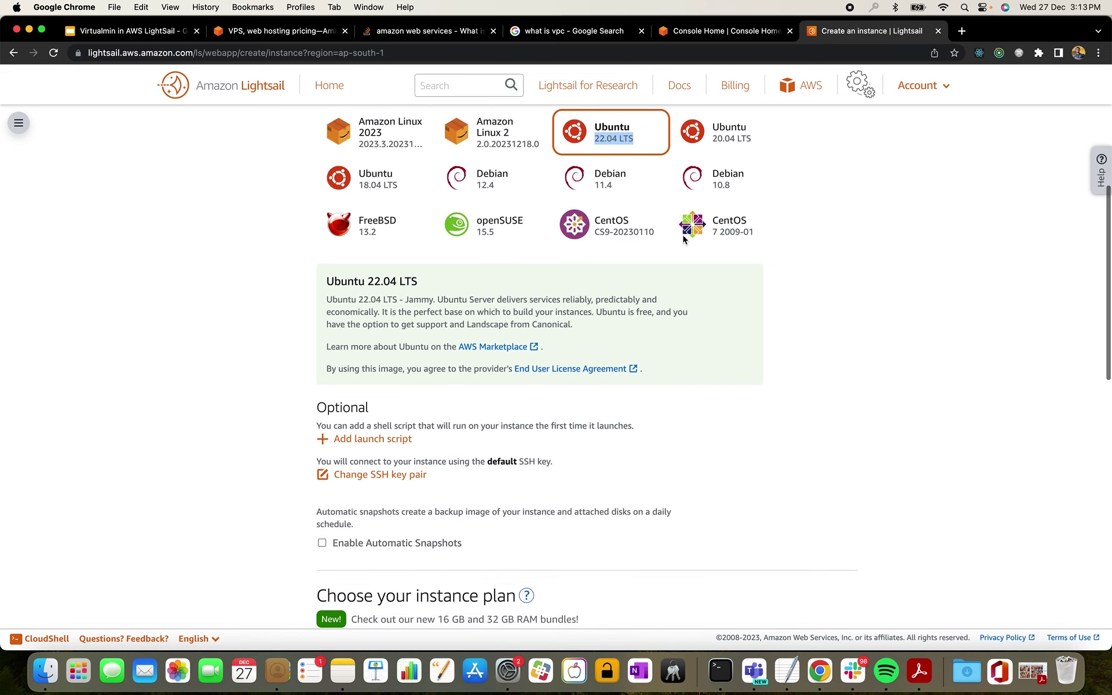
scroll(683, 237, down, 5)
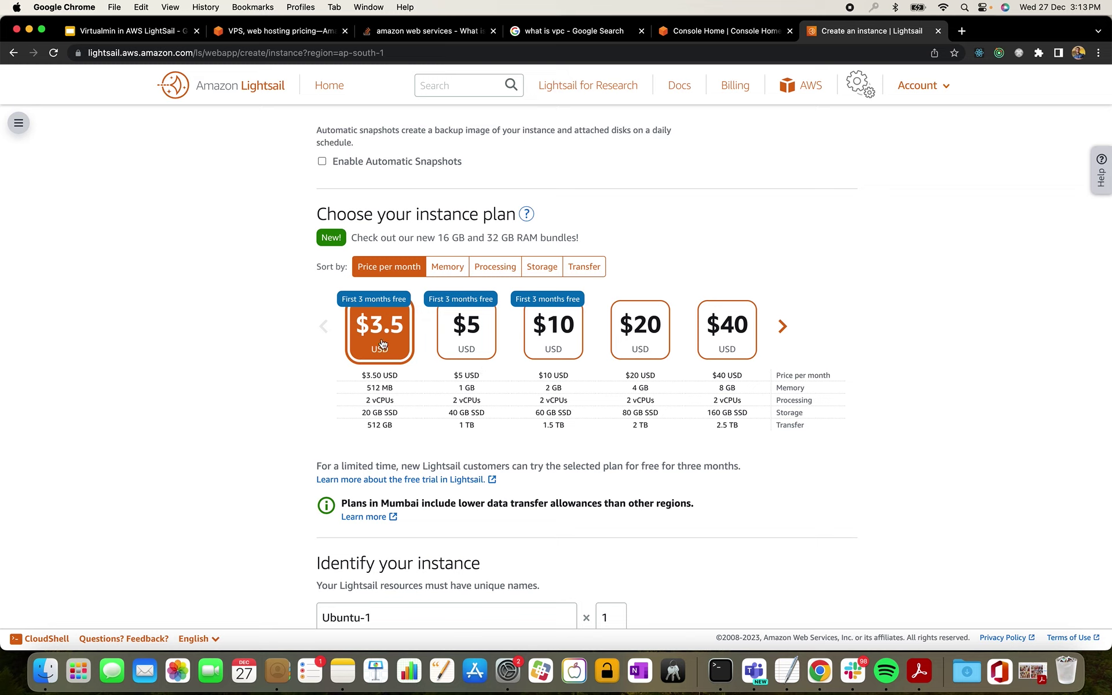
- Pick the $5/month plan (1 GB, 2 vCPUs, 40 GB SSD) and create instance Ubuntu-1
click(461, 349)
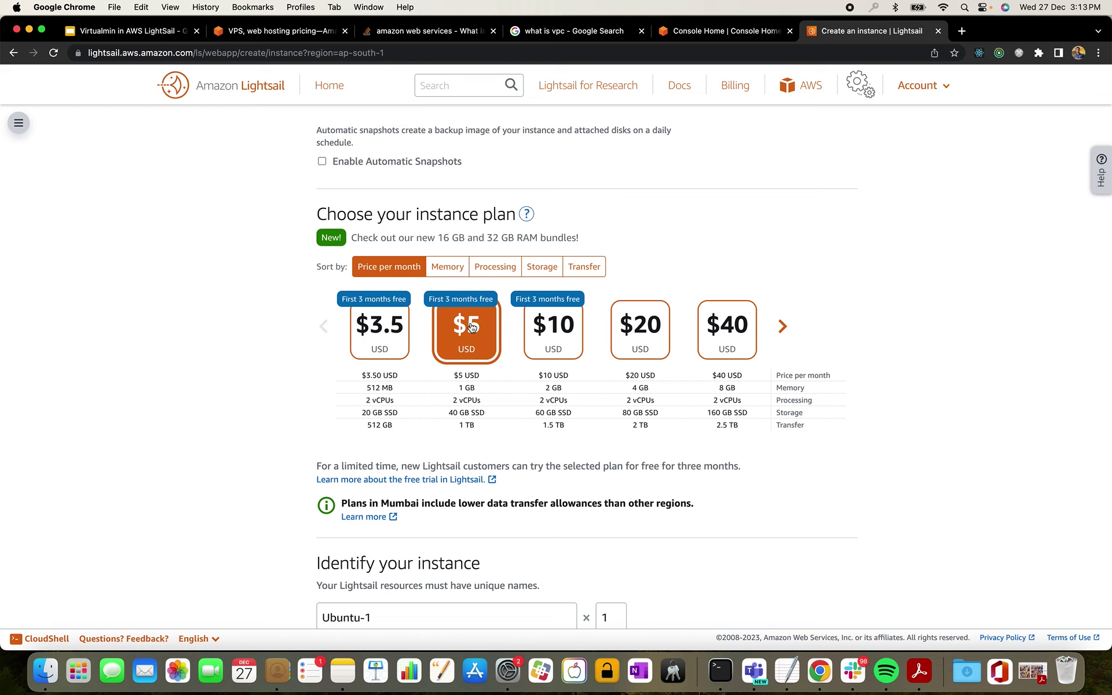
scroll(472, 328, down, 2)
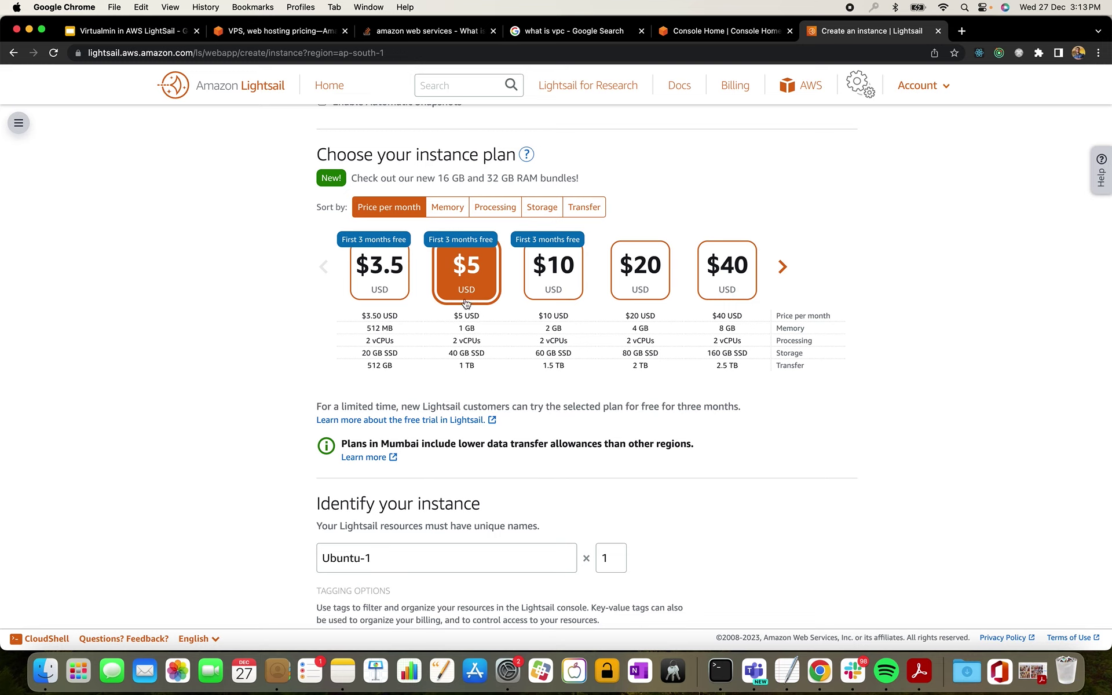
scroll(467, 302, up, 1)
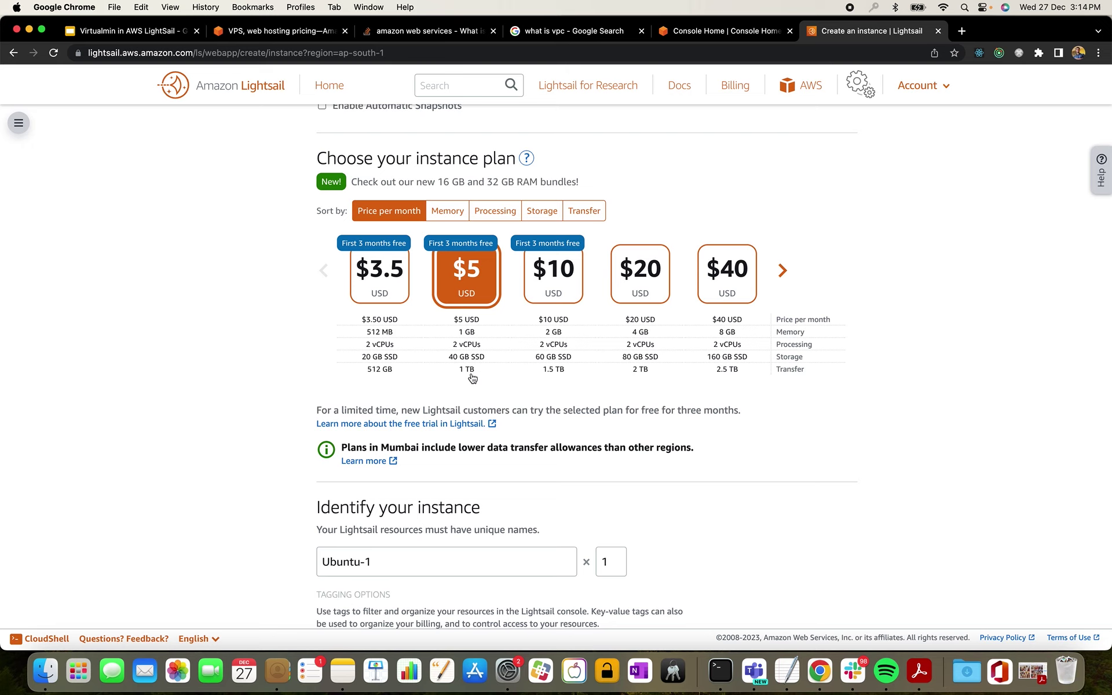
scroll(473, 378, down, 5)
scroll(475, 363, down, 6)
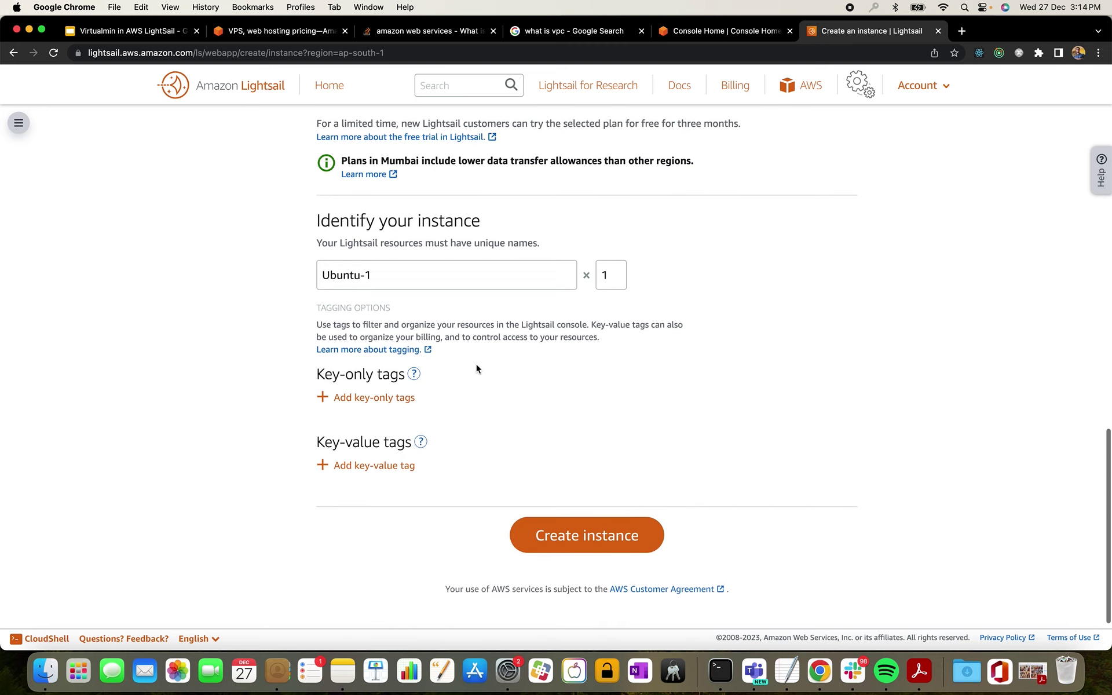
click(565, 543)
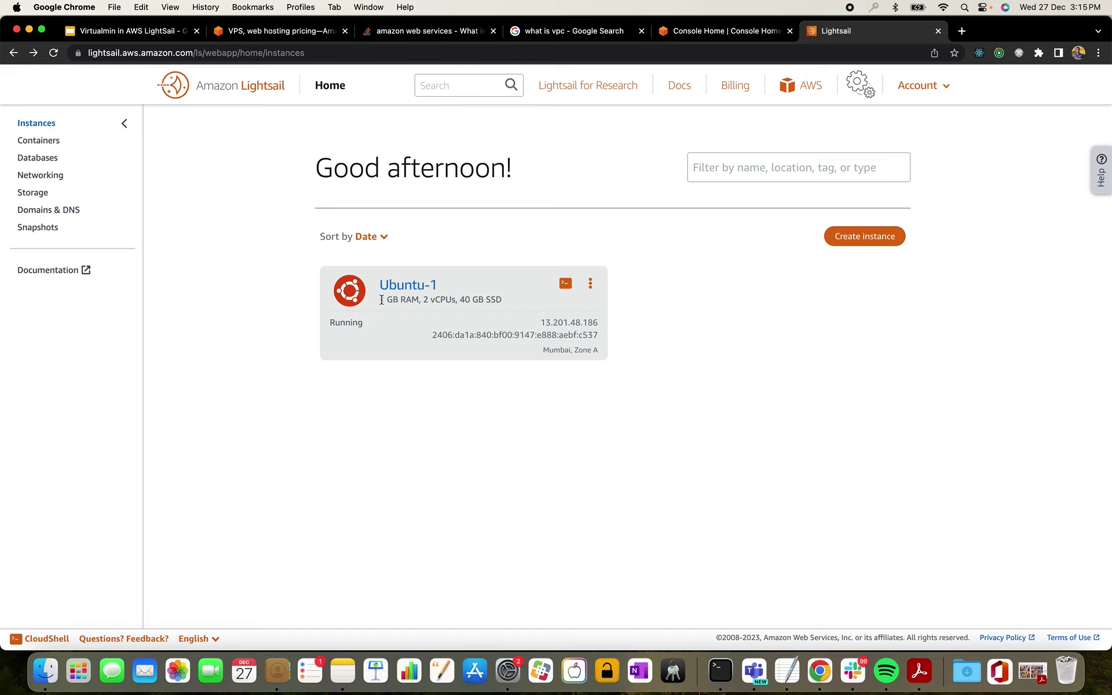
- Check the running Ubuntu-1's 1 GB RAM spec and its Mumbai, Zone A location
drag(381, 299, 503, 299)
drag(542, 349, 603, 358)
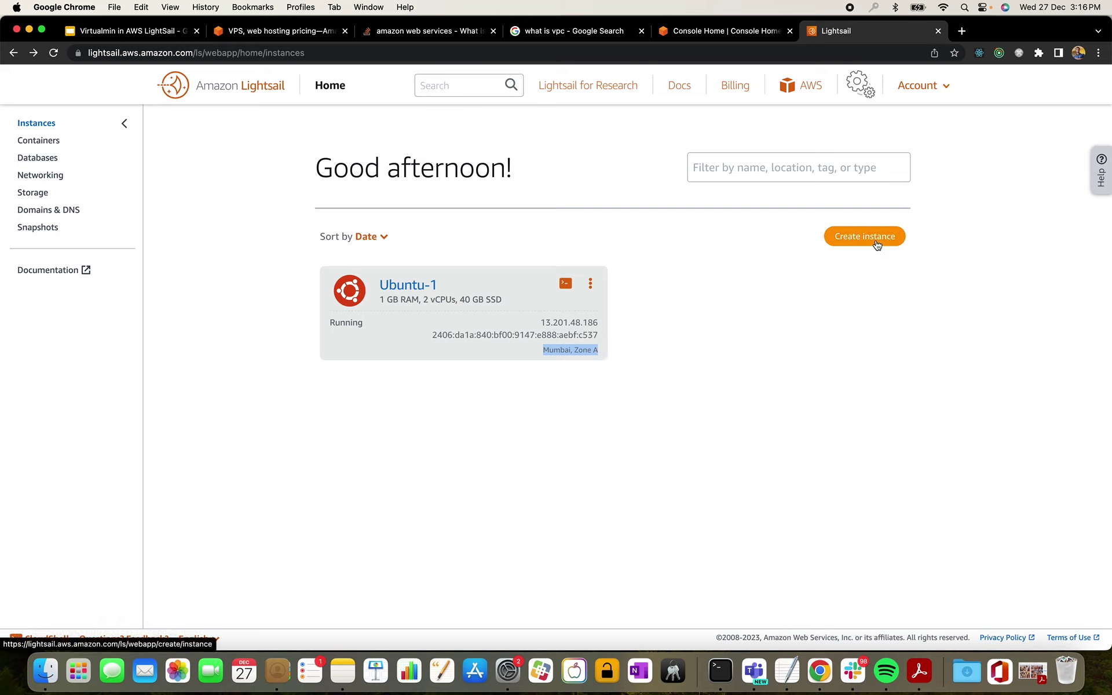
click(877, 246)
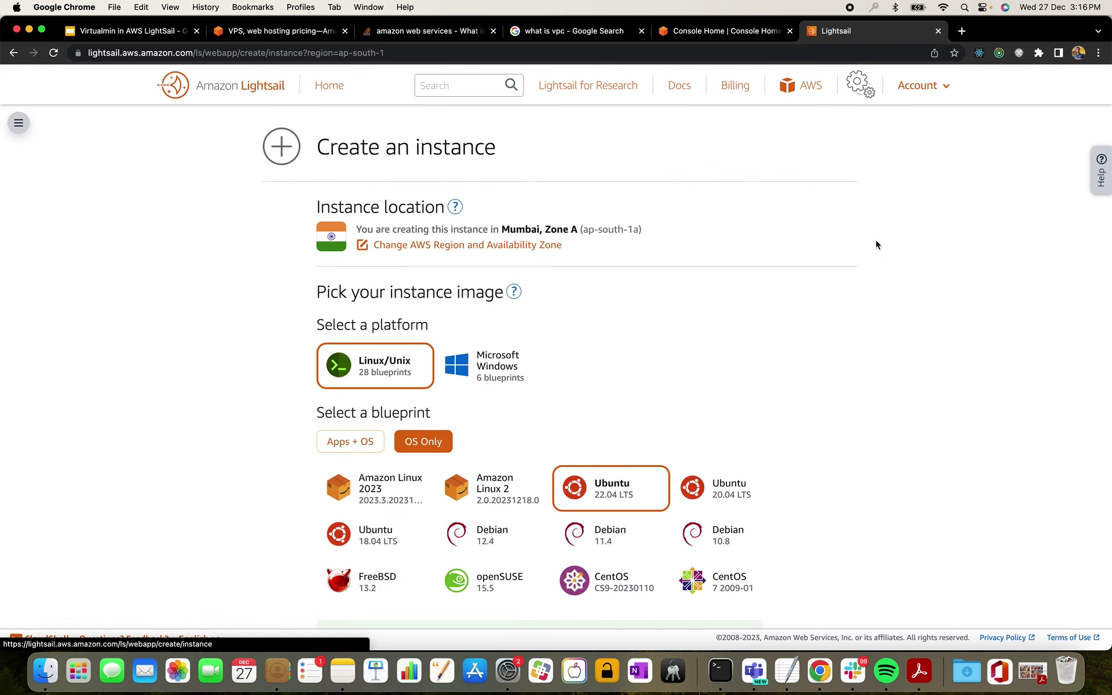
click(386, 245)
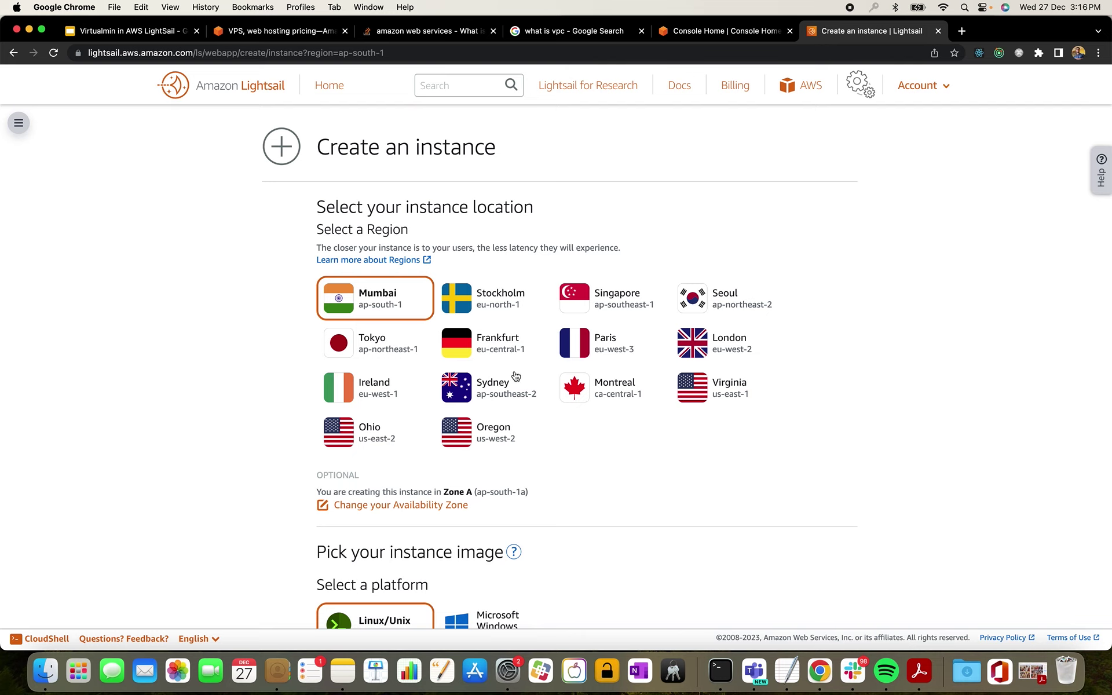
scroll(515, 377, down, 1)
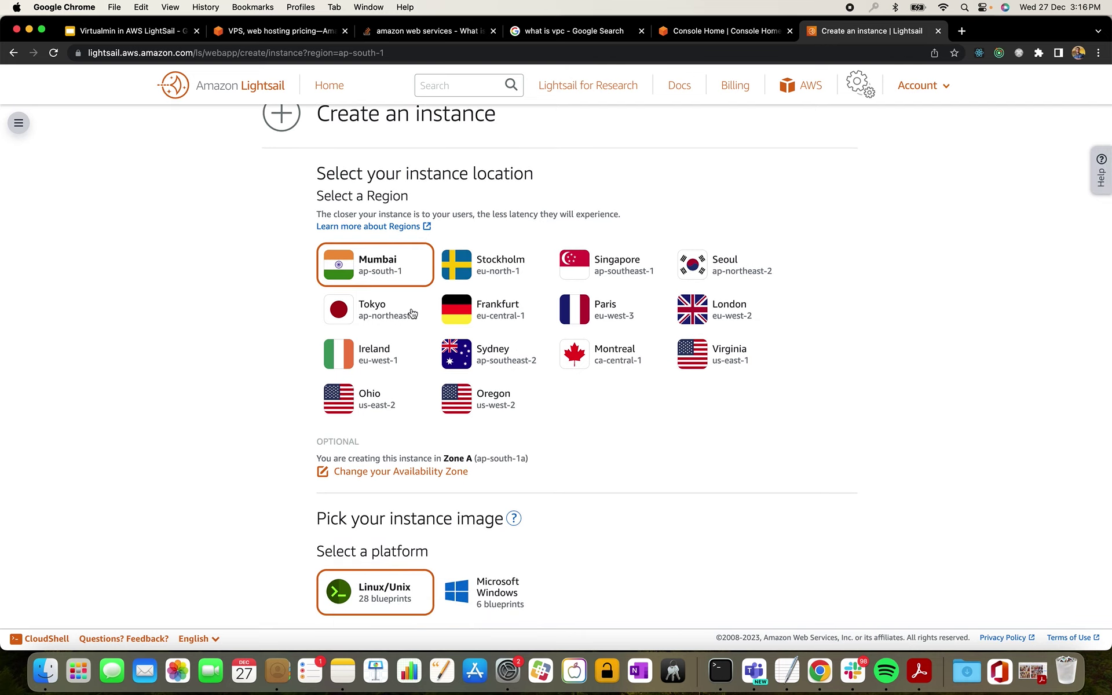
scroll(432, 392, up, 1)
click(13, 53)
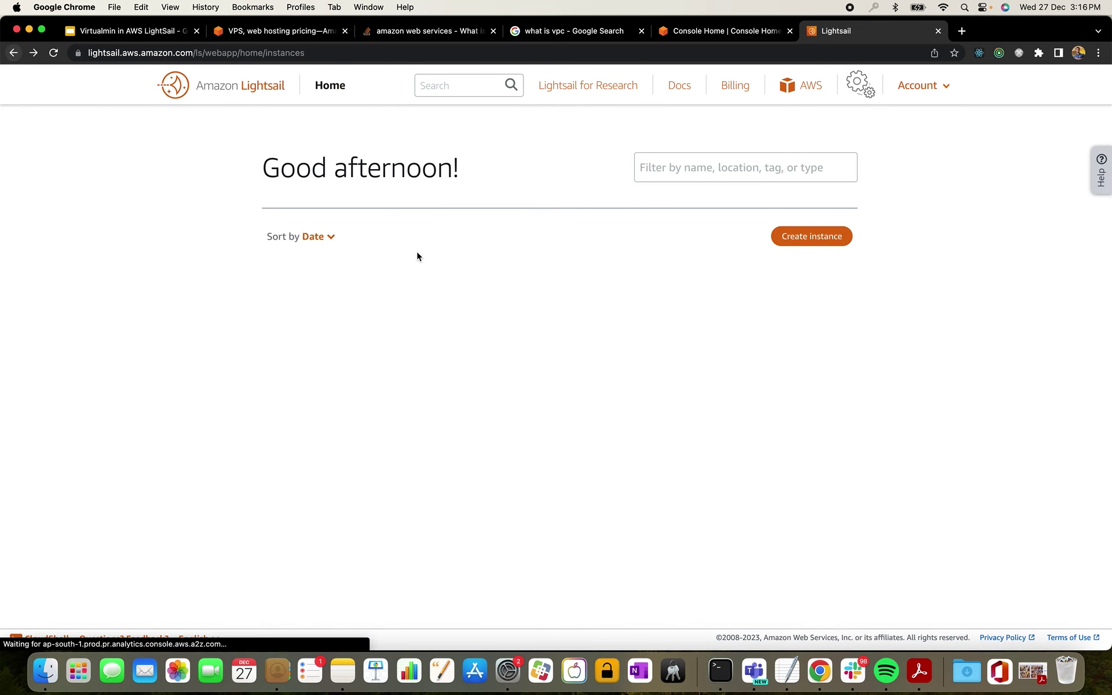
drag(547, 352, 589, 377)
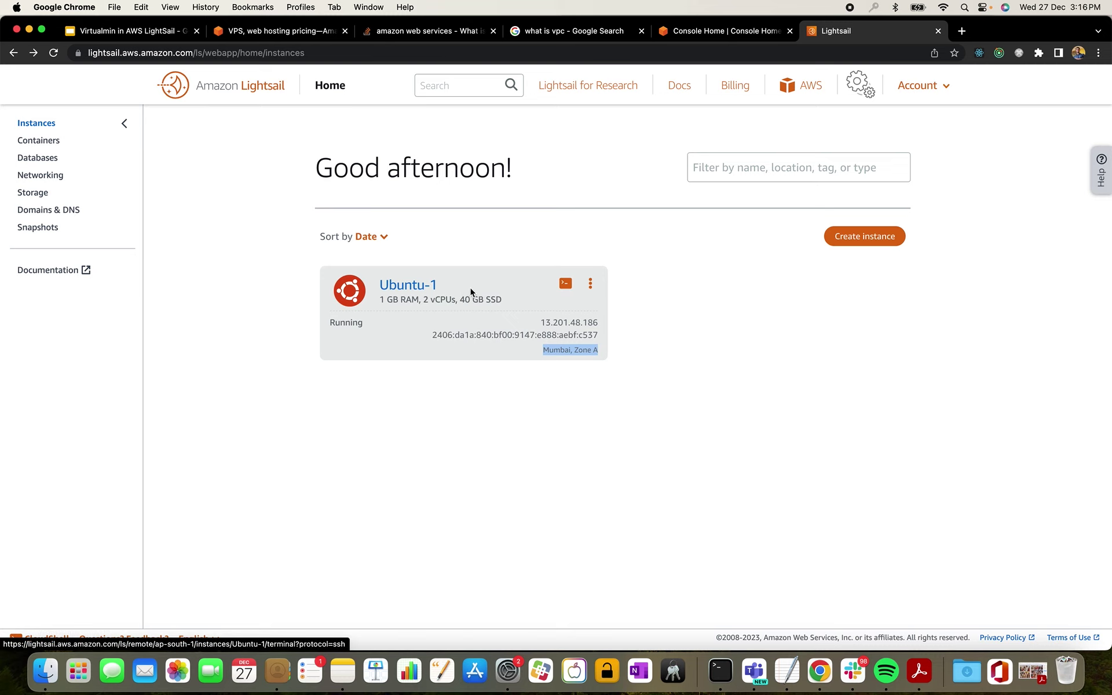
- Open Ubuntu-1's connection details and select public IP 13.201.48.186 and user name ubuntu
click(432, 285)
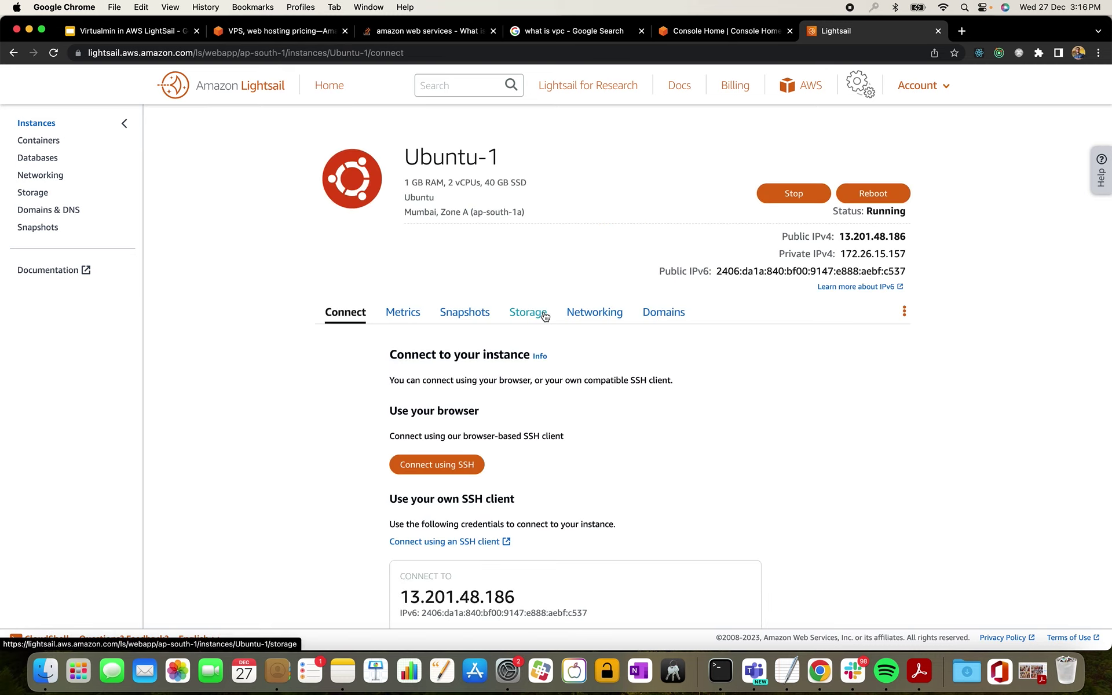
scroll(551, 325, down, 5)
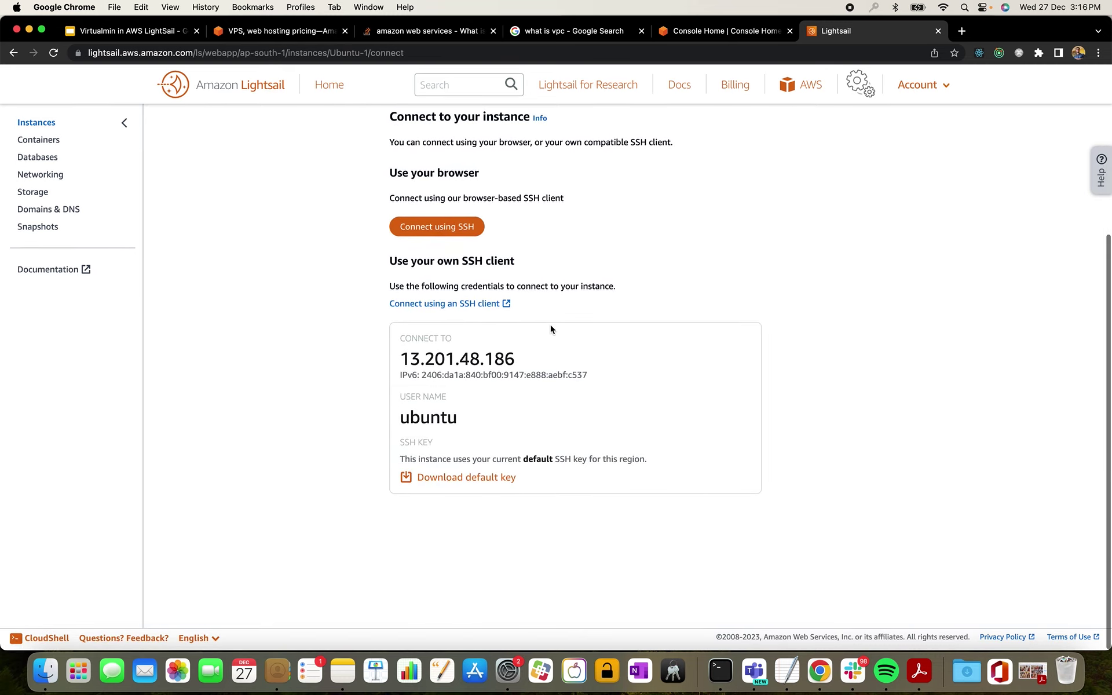
scroll(551, 324, up, 3)
scroll(550, 325, down, 1)
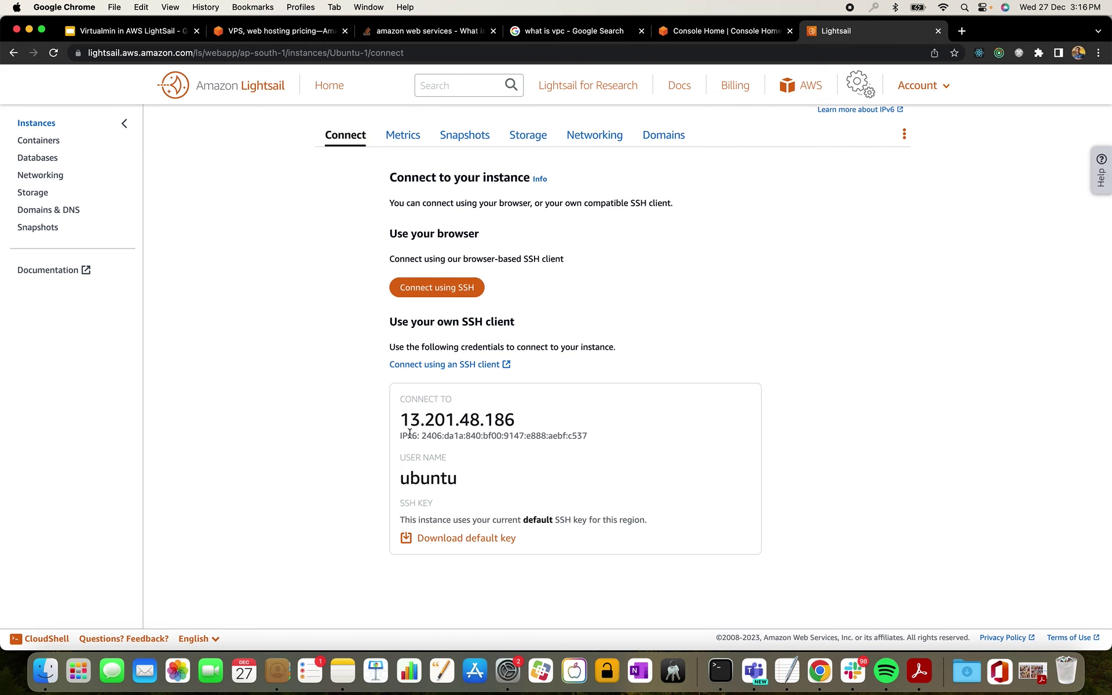
drag(404, 422, 516, 427)
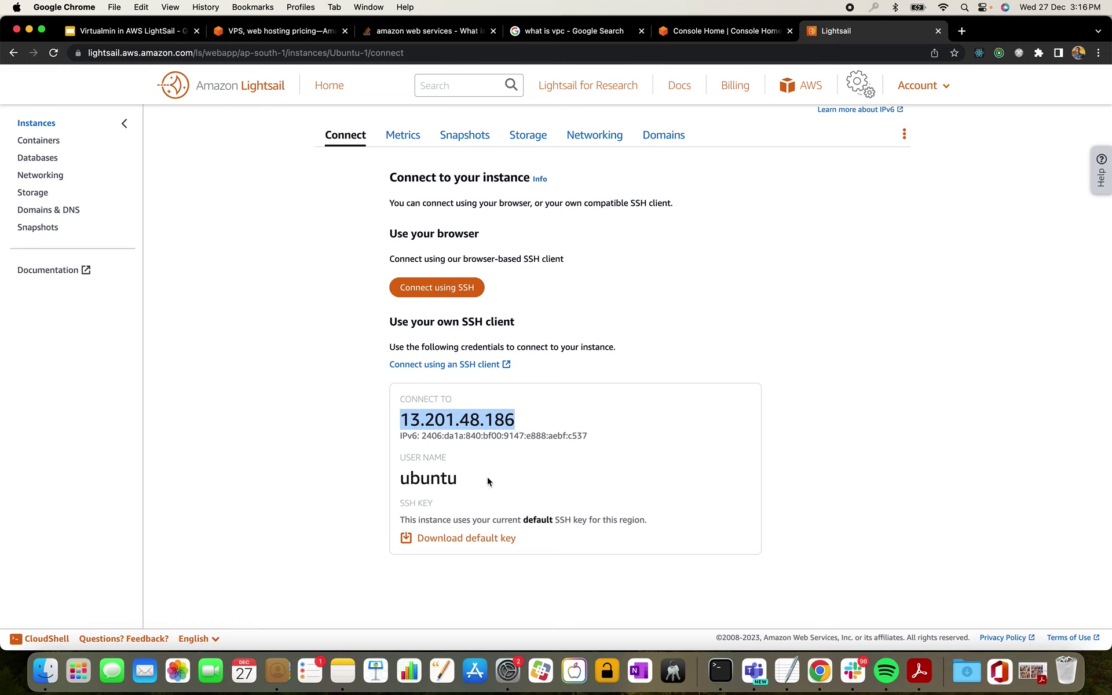
double_click(434, 479)
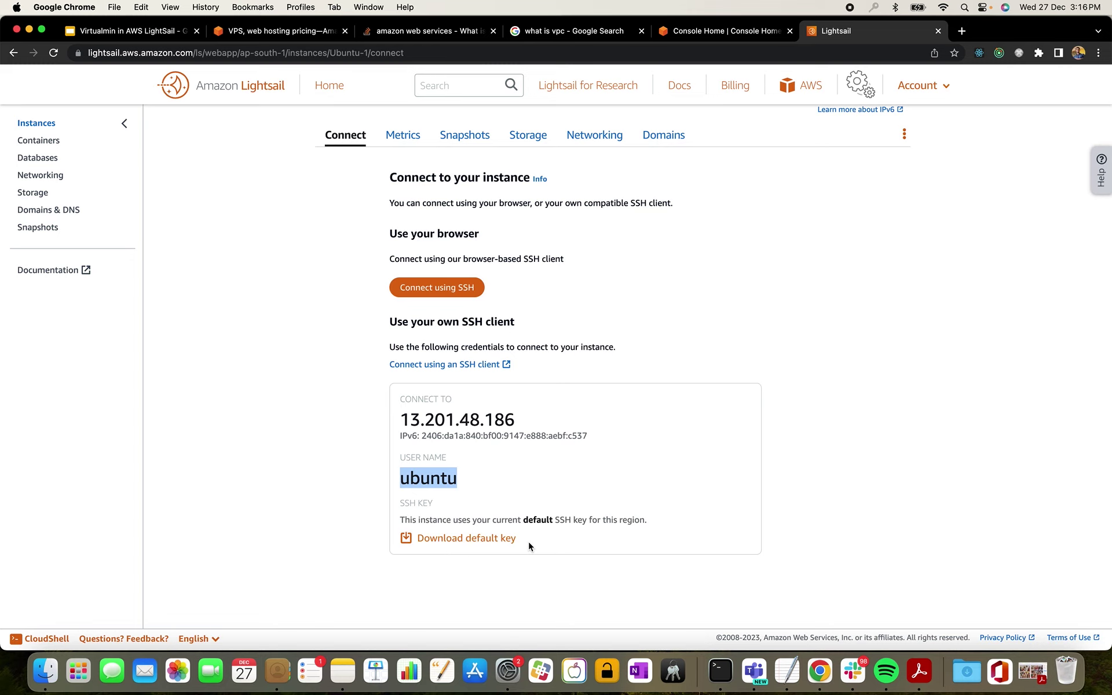
scroll(484, 375, up, 1)
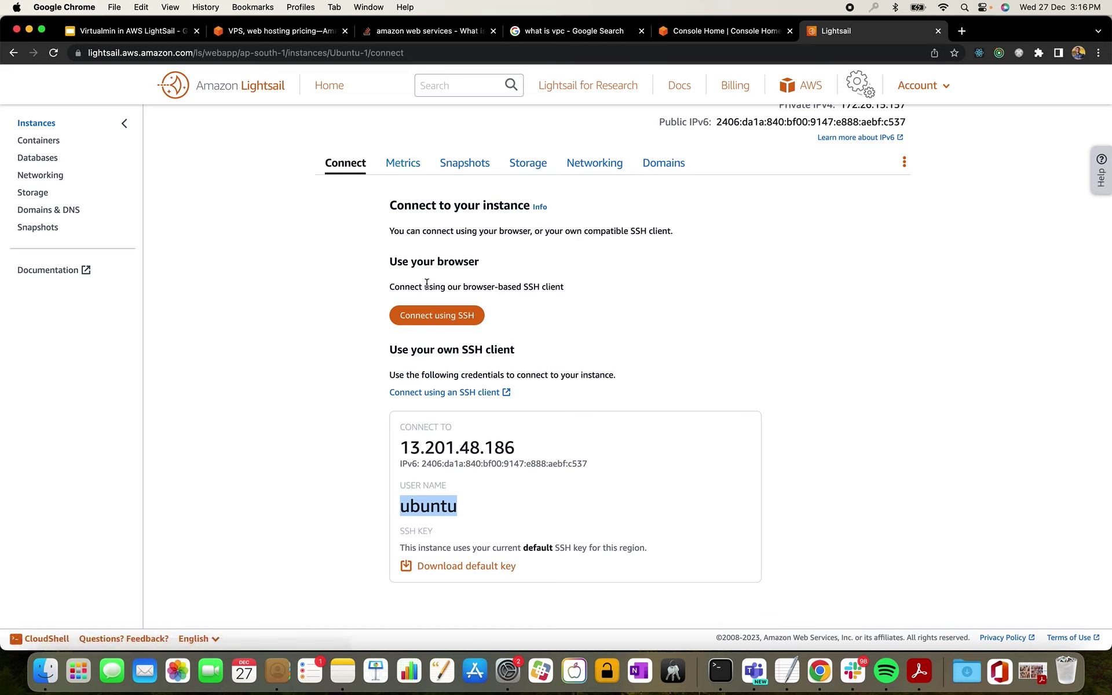
click(454, 319)
drag(288, 27, 640, 77)
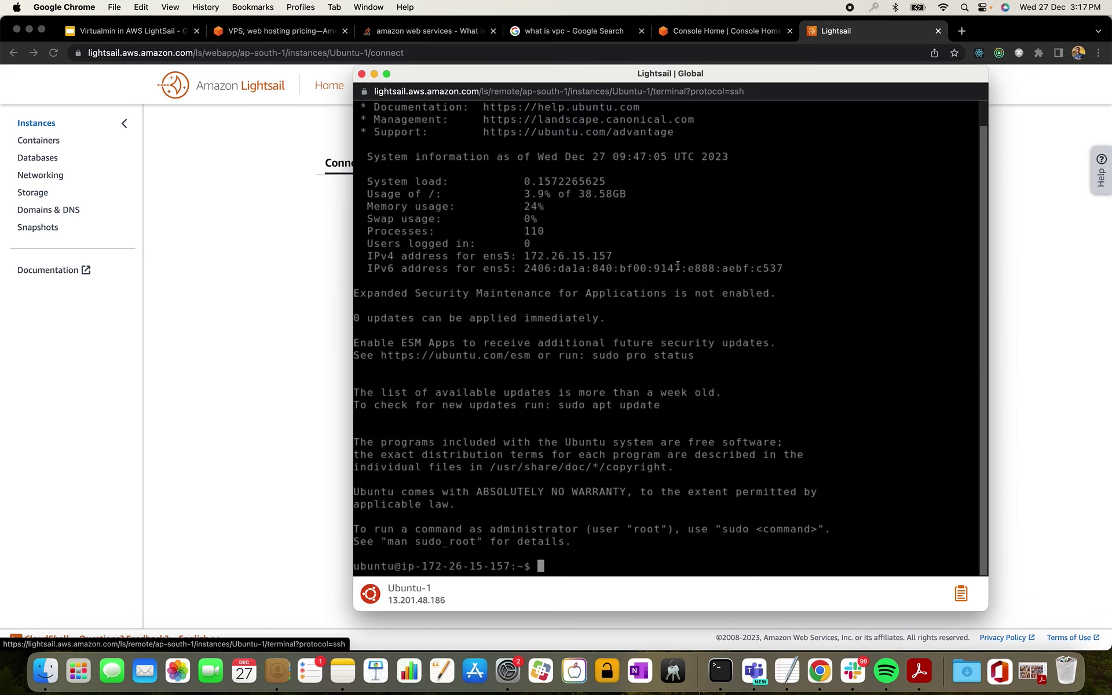
key(Return)
key(Return)
key(Return)
key(Return)
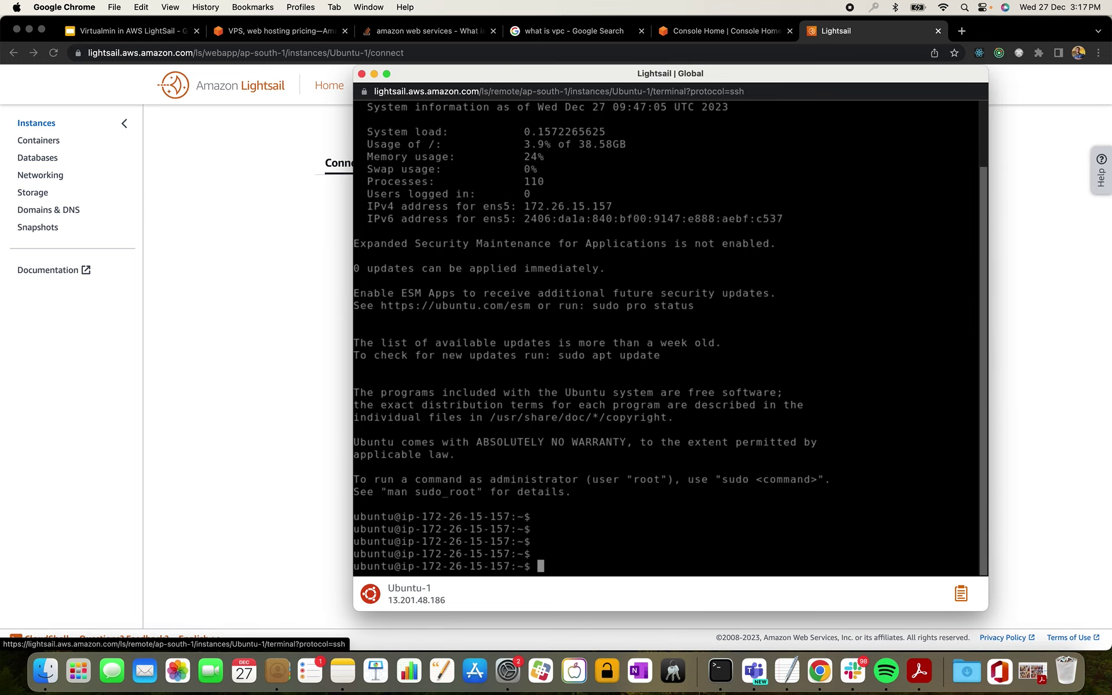
text(ls)
key(Return)
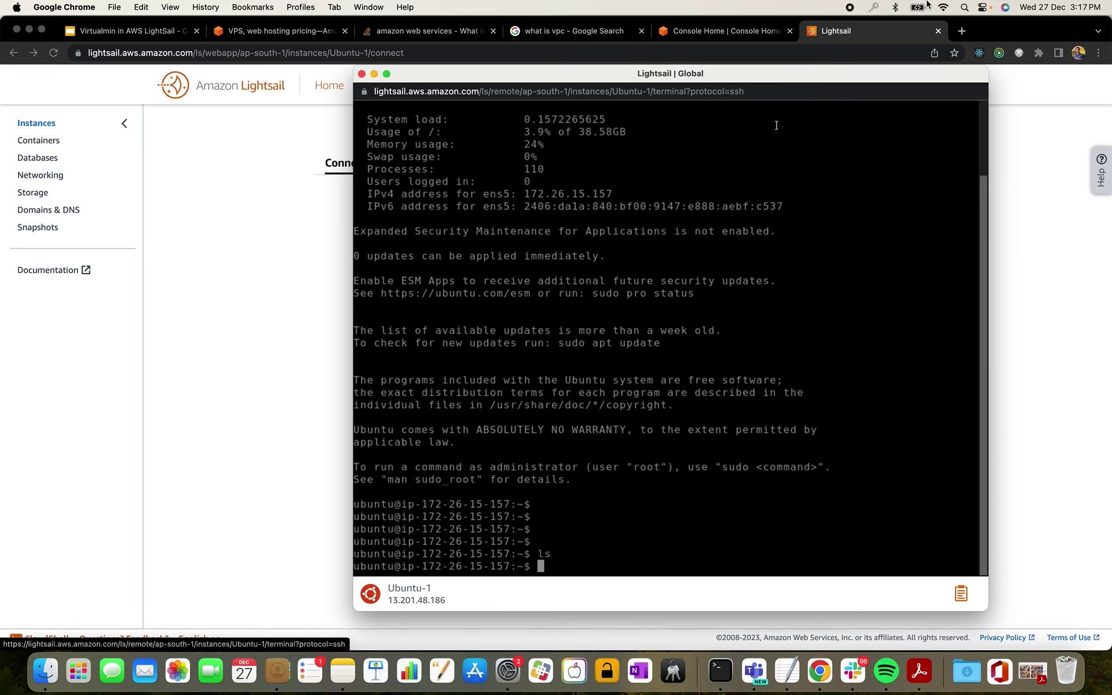
click(362, 74)
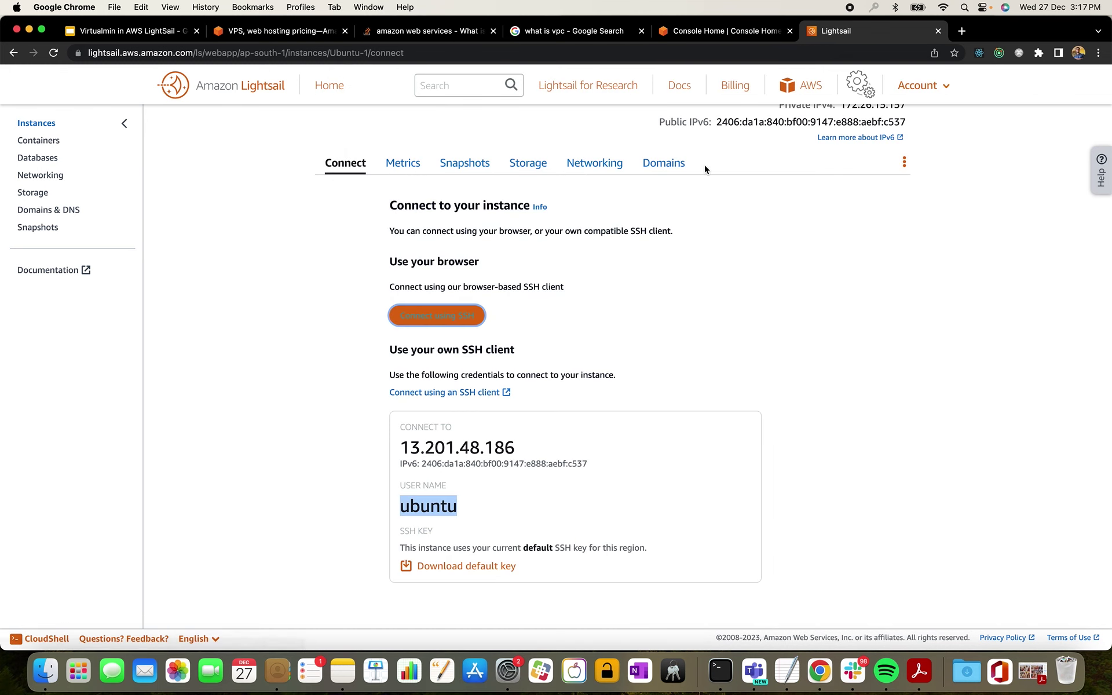
- Browse Ubuntu-1's Metrics and Snapshots tabs, then check the 40 GB system disk under Storage
click(405, 165)
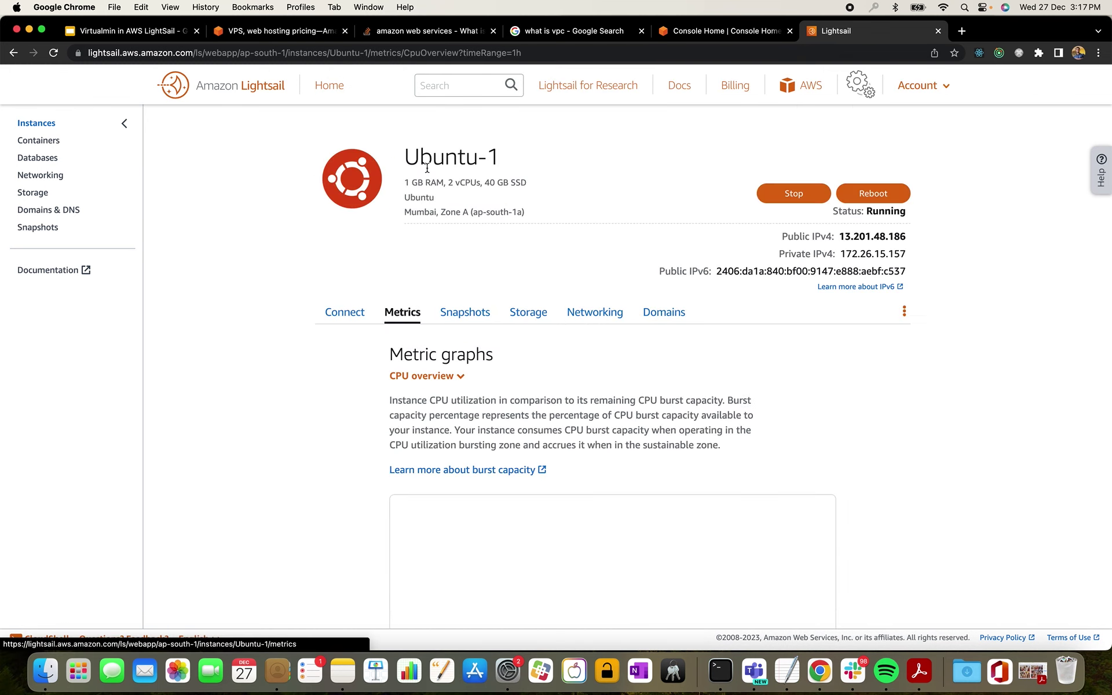
scroll(519, 330, down, 4)
scroll(519, 333, down, 2)
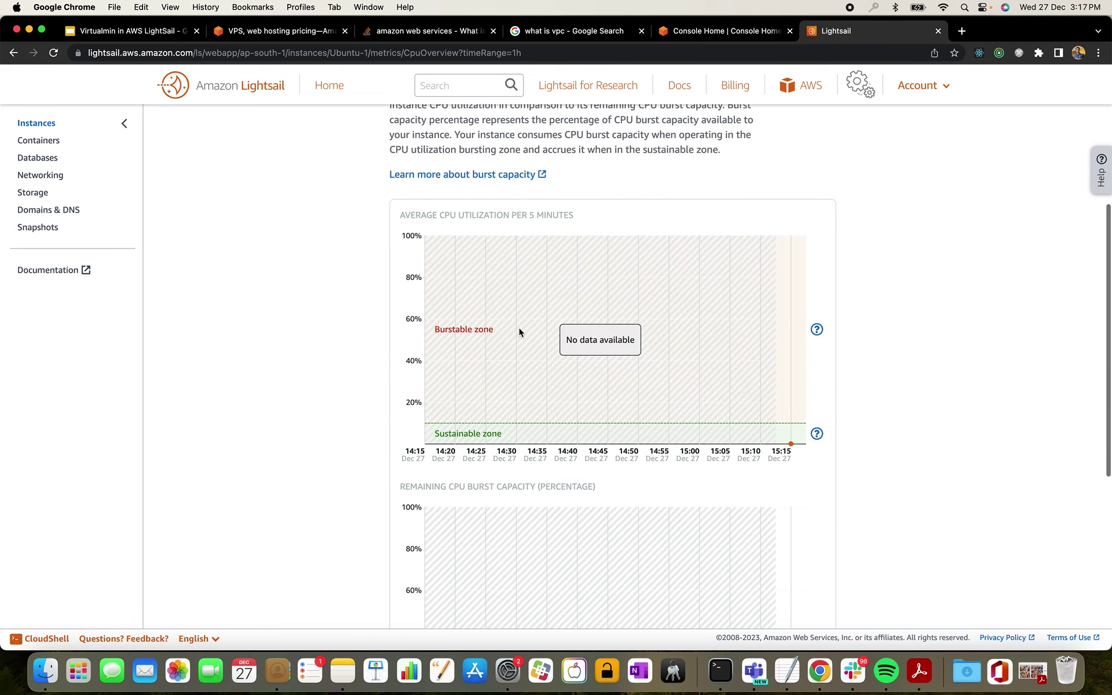
scroll(519, 326, up, 5)
scroll(508, 311, up, 1)
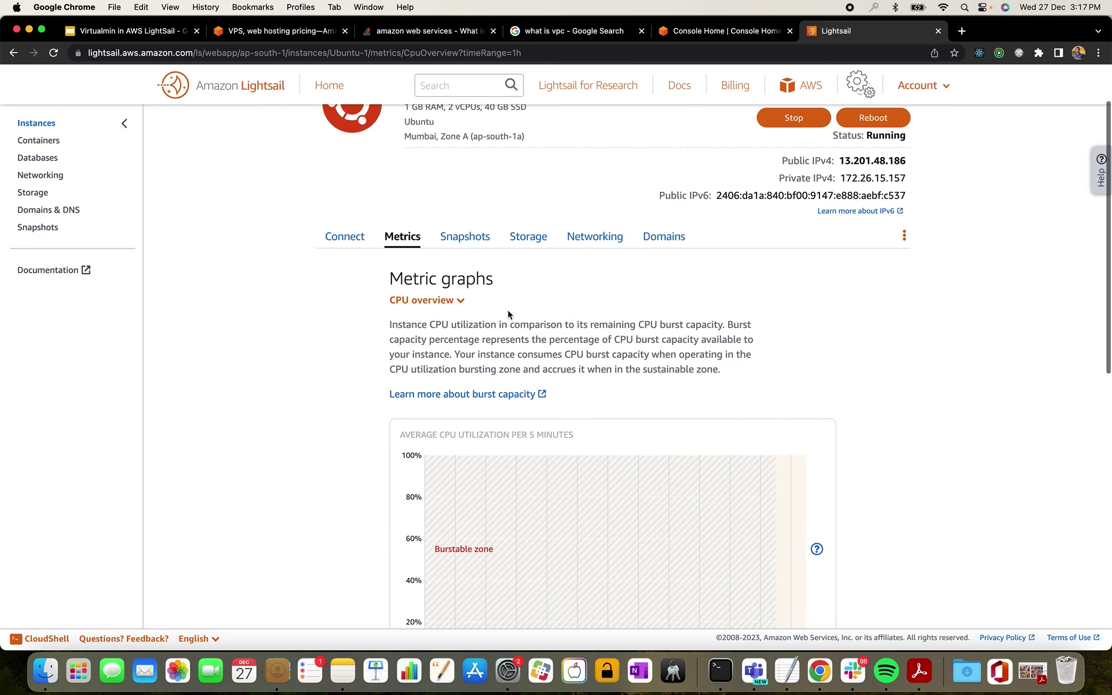
click(464, 235)
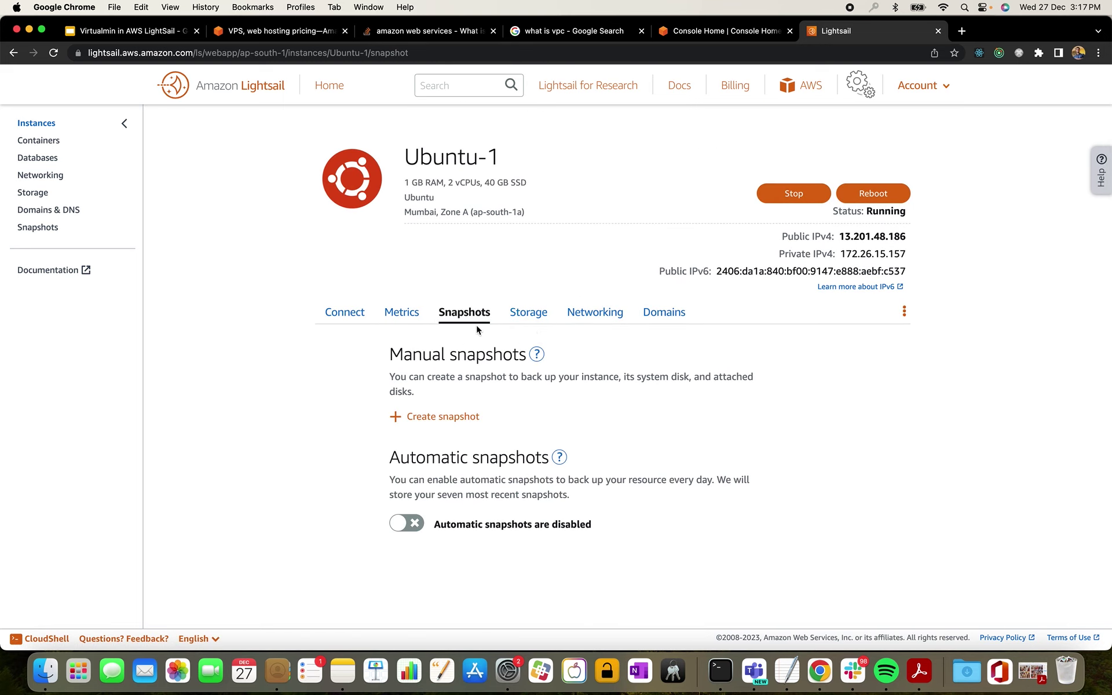
click(528, 312)
scroll(583, 364, down, 1)
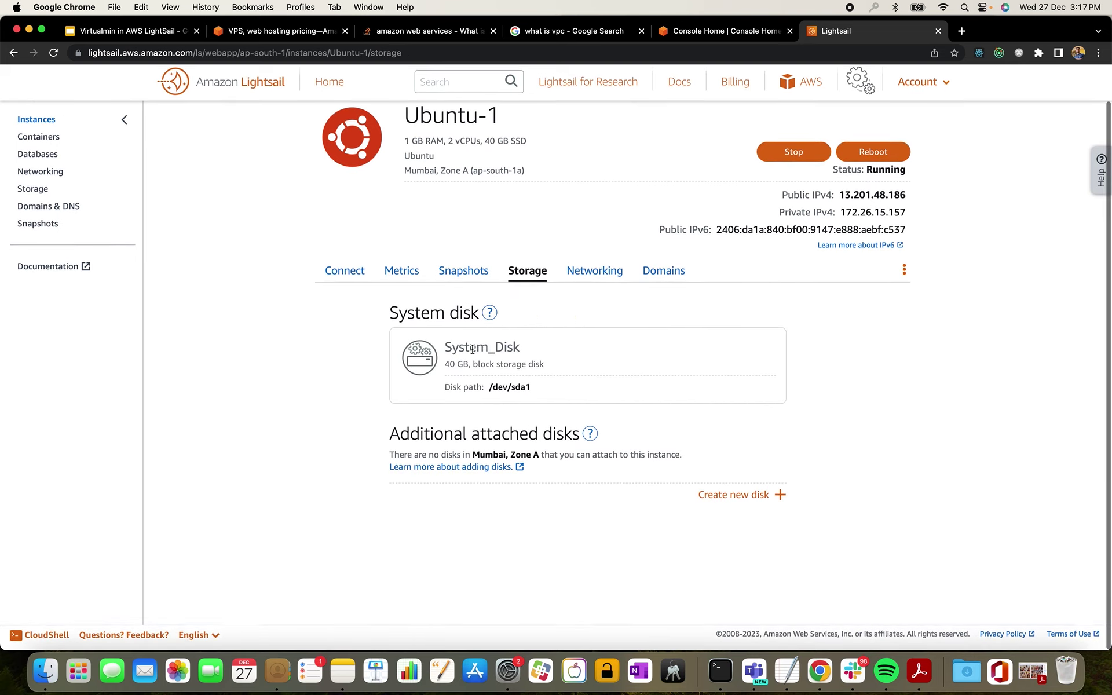
drag(444, 369, 494, 368)
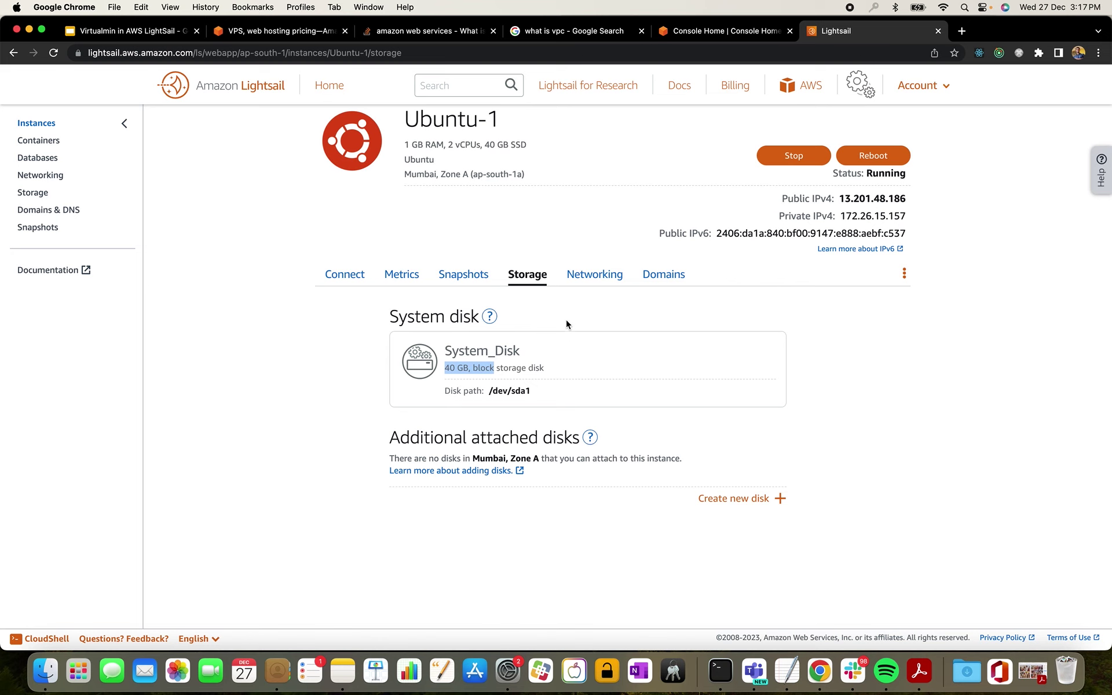
- Show Ubuntu-1's networking details and select public IPv4 13.201.48.186
click(599, 278)
scroll(641, 344, down, 5)
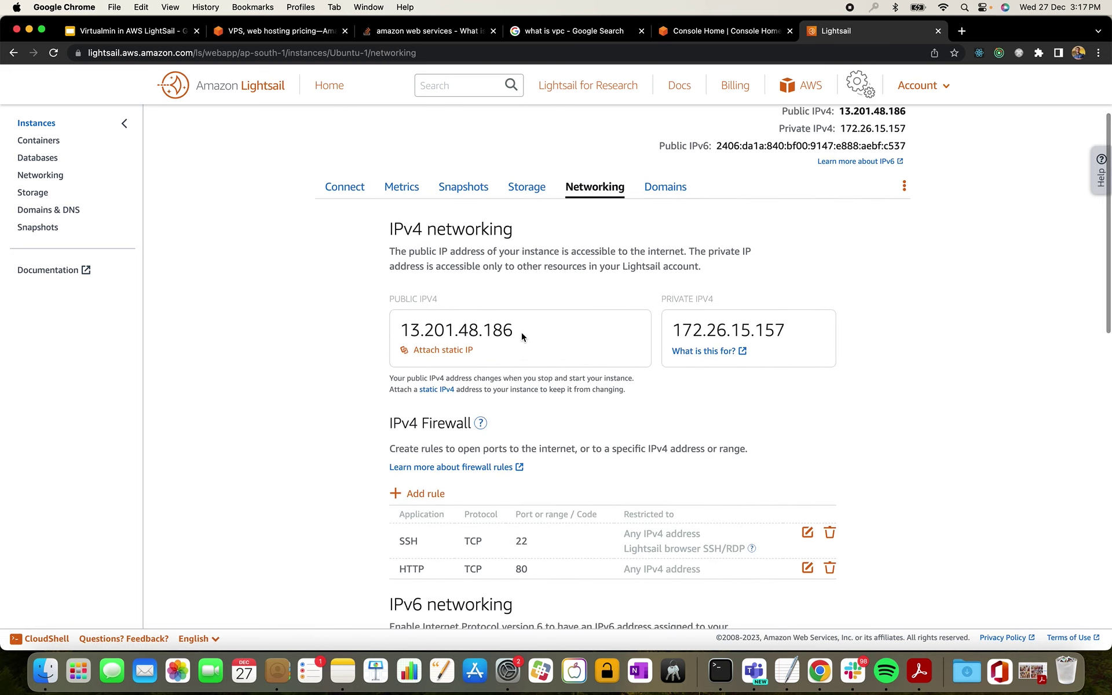
drag(519, 332, 397, 331)
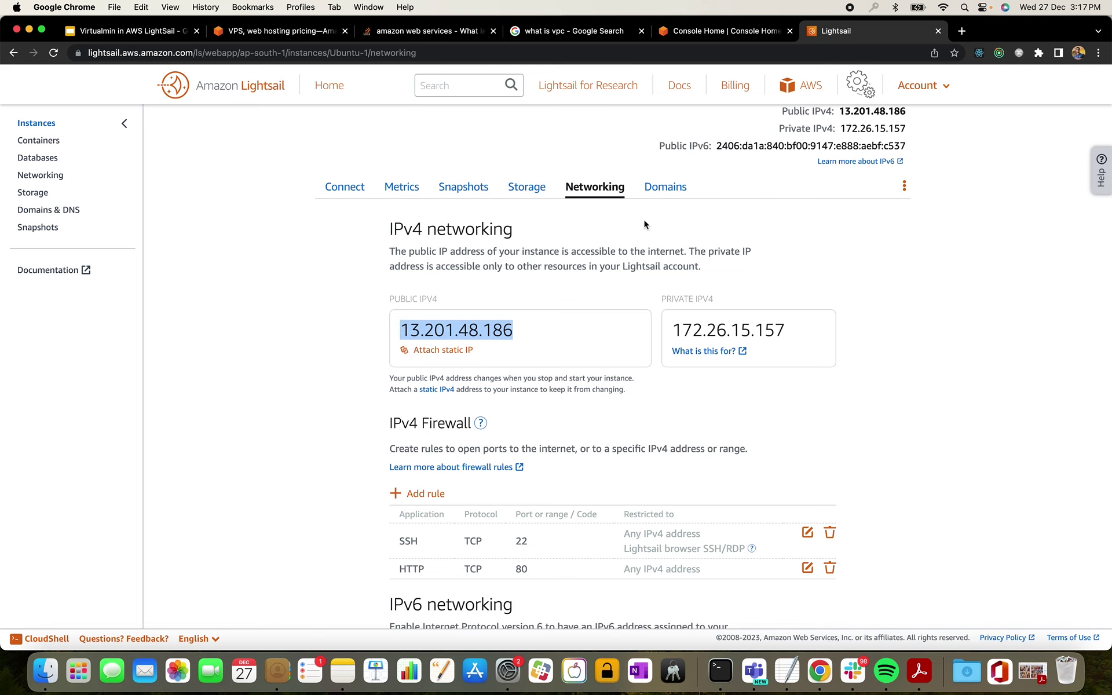
scroll(643, 273, down, 2)
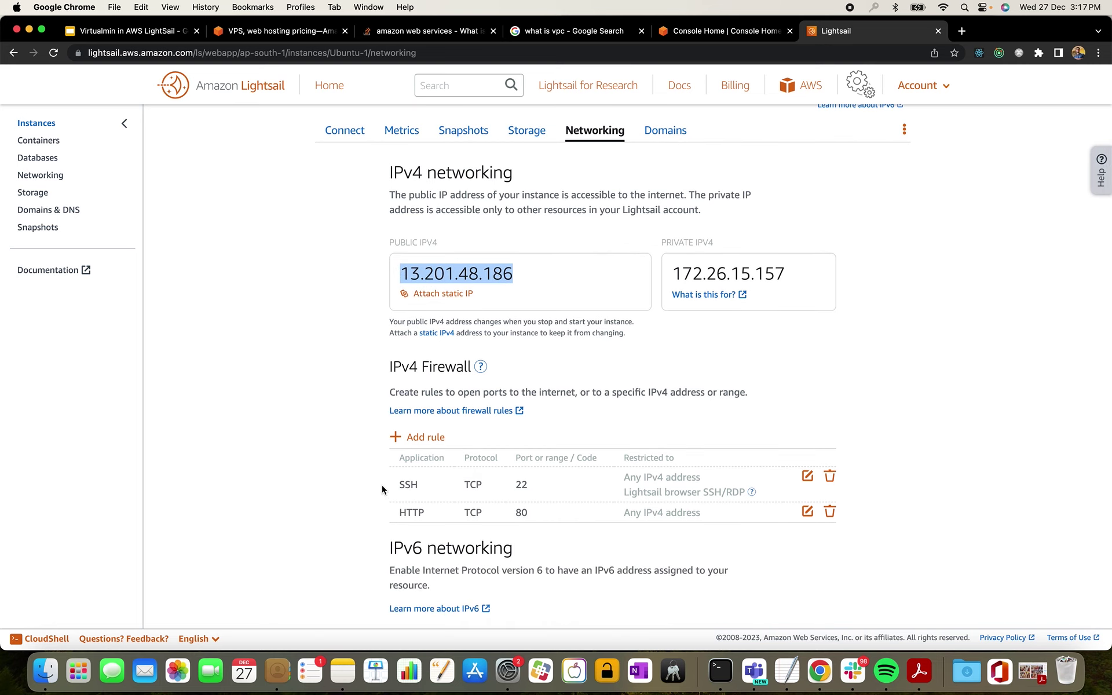
scroll(413, 389, up, 1)
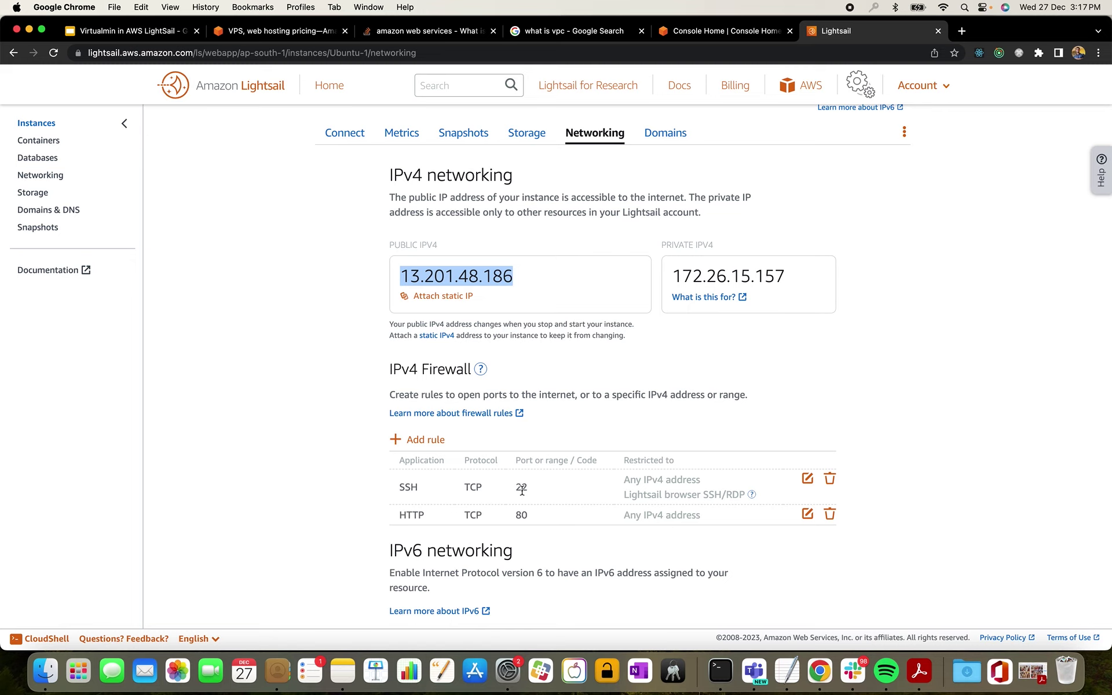
- Review the SSH 22 and HTTP 80 firewall rules and reselect the public IPv4
scroll(561, 490, down, 4)
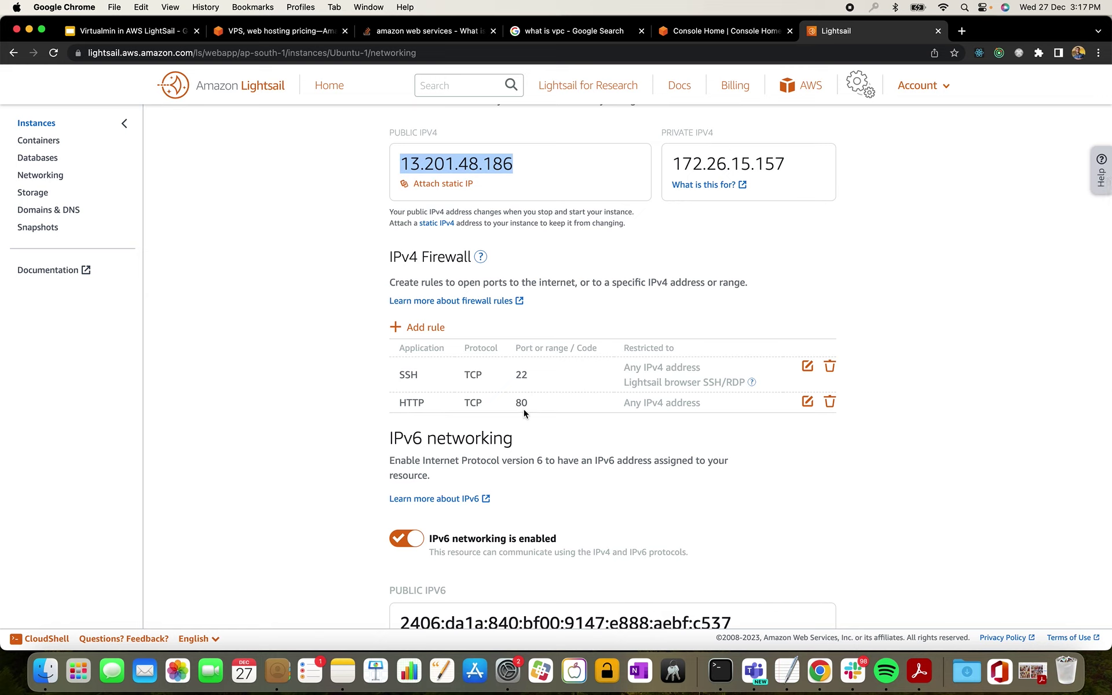
double_click(514, 405)
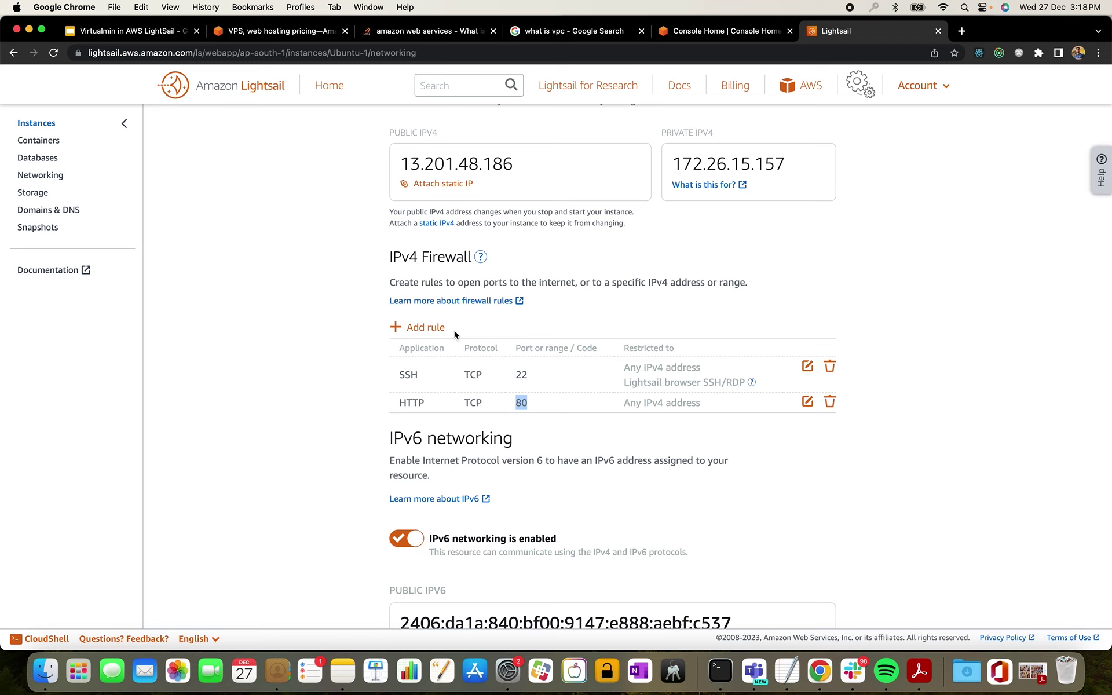
scroll(452, 329, down, 1)
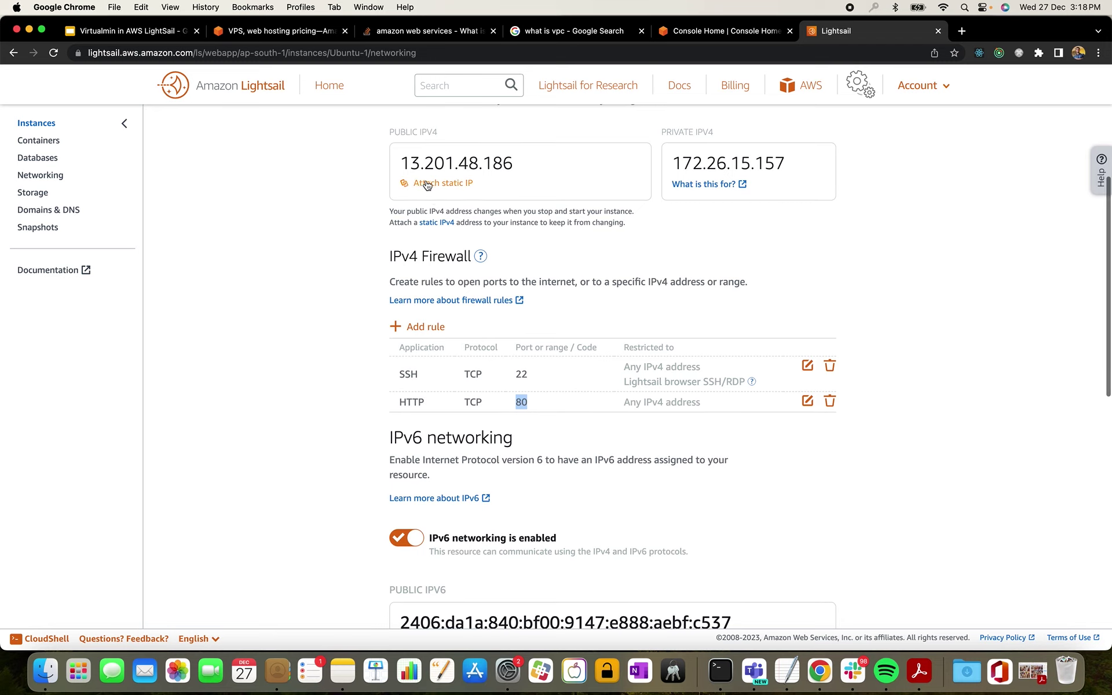
scroll(588, 364, up, 2)
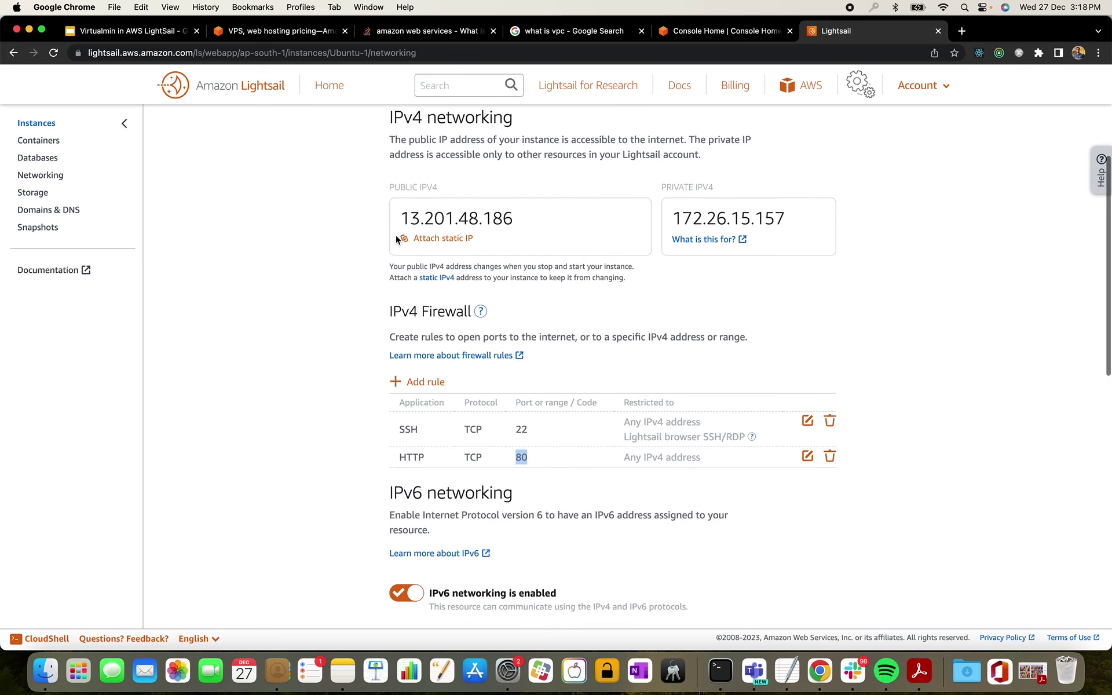
scroll(440, 228, up, 1)
drag(396, 256, 520, 252)
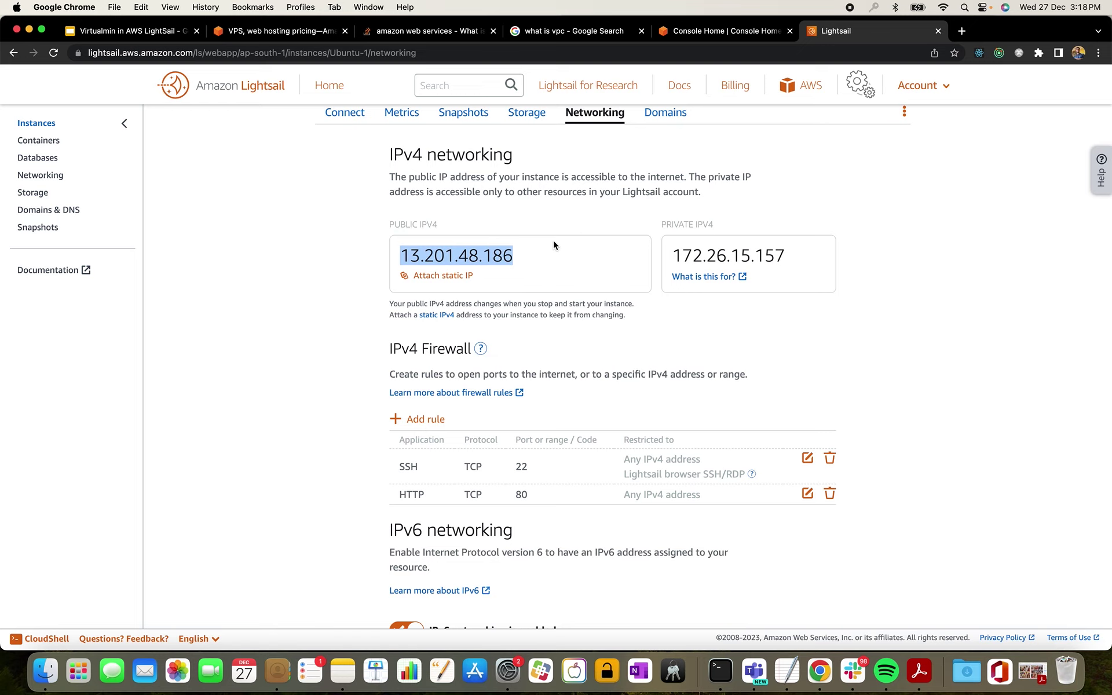
scroll(554, 245, up, 1)
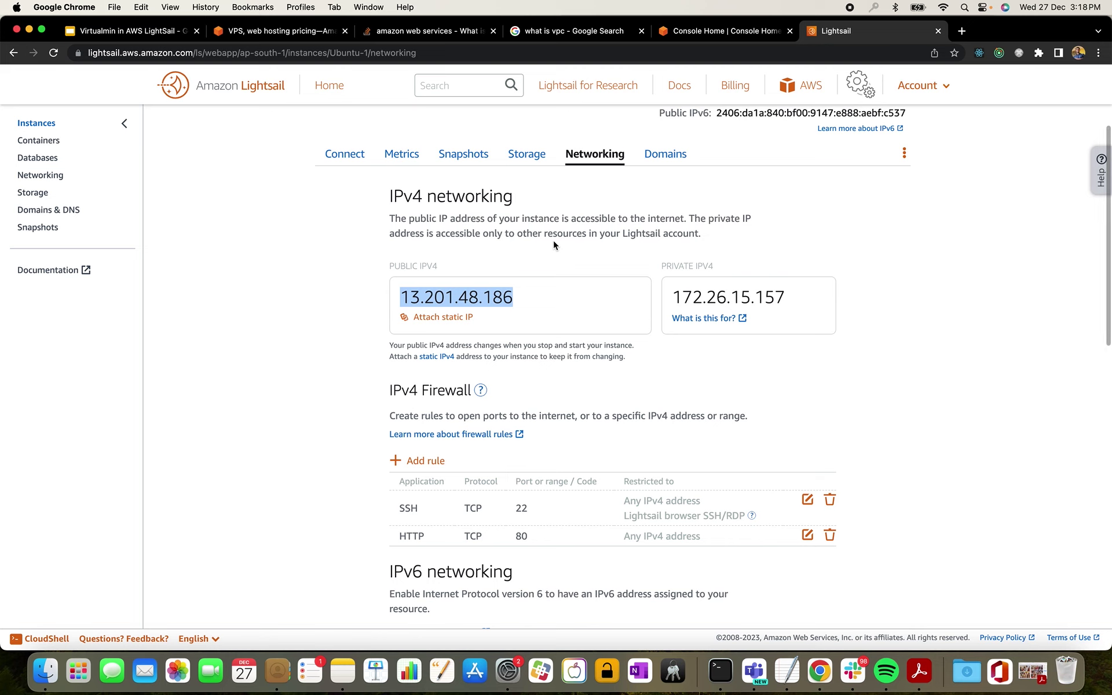
scroll(554, 243, up, 1)
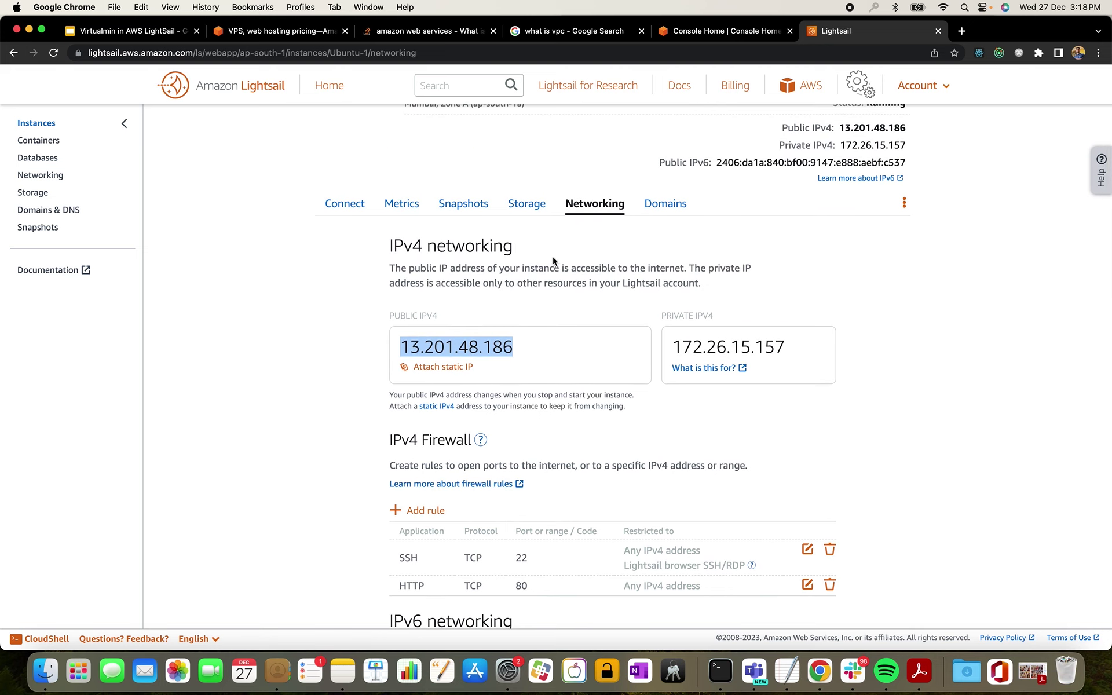
- Try out options in the Attach static IP dialog, cancelling the creation of a new static IP
click(466, 373)
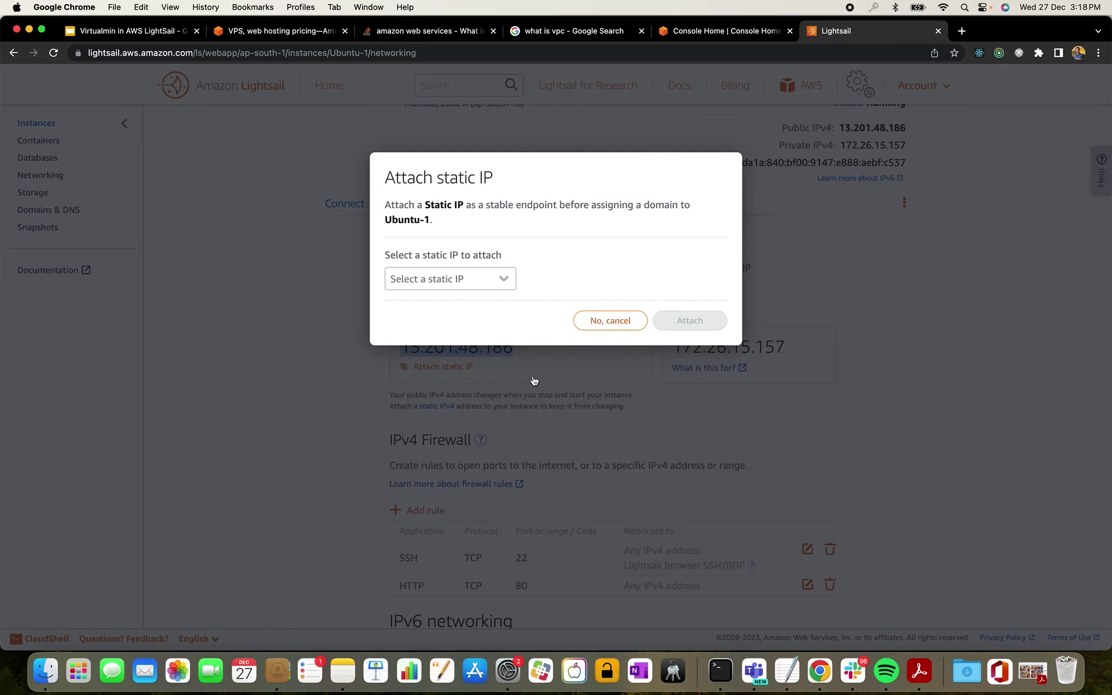
click(490, 281)
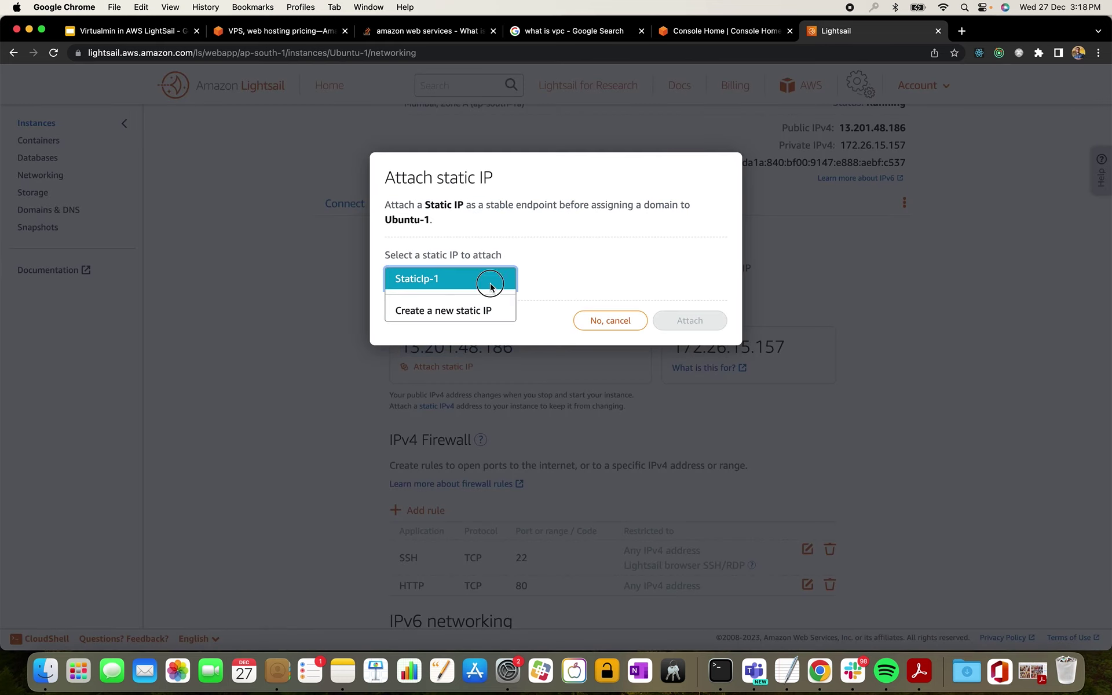
click(478, 312)
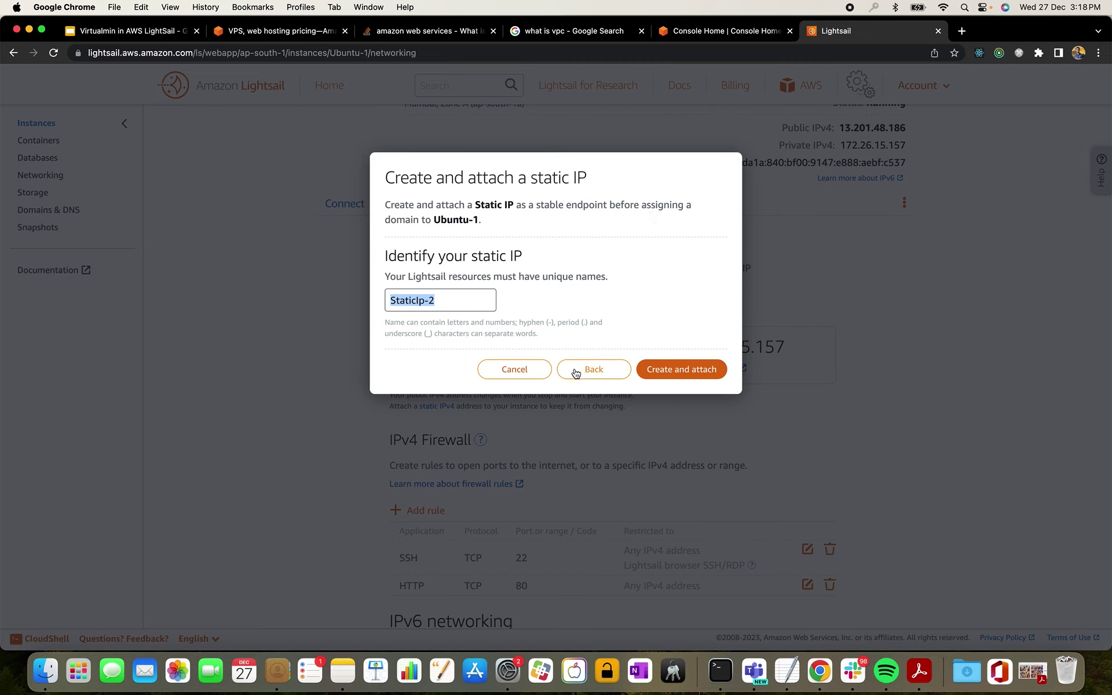
click(666, 372)
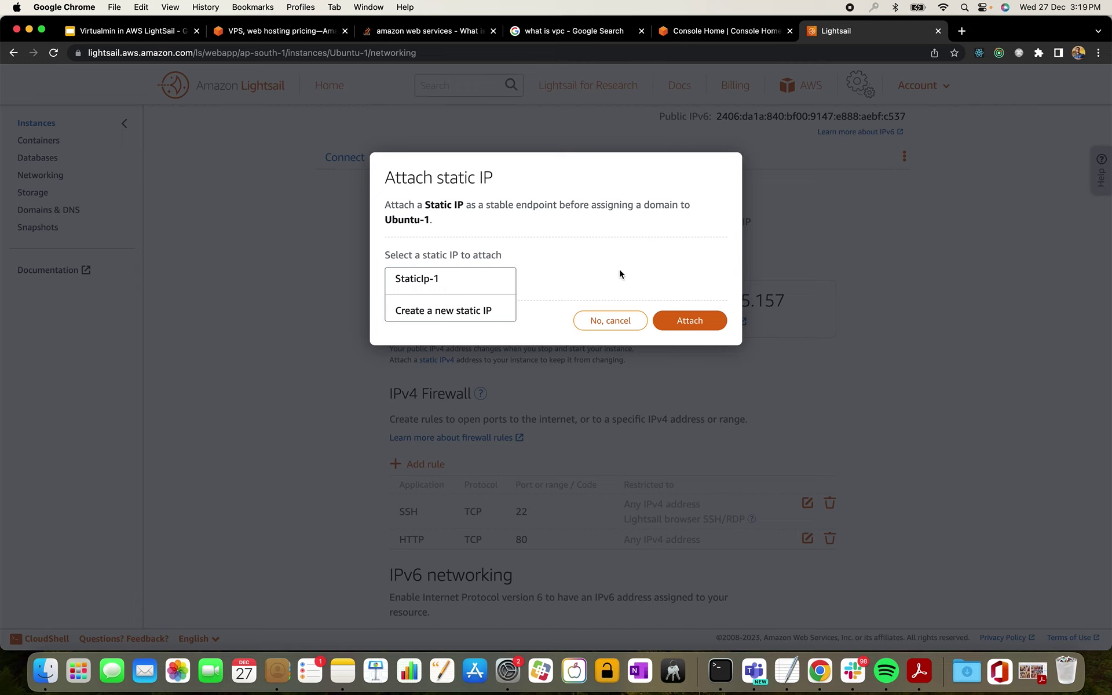
click(468, 290)
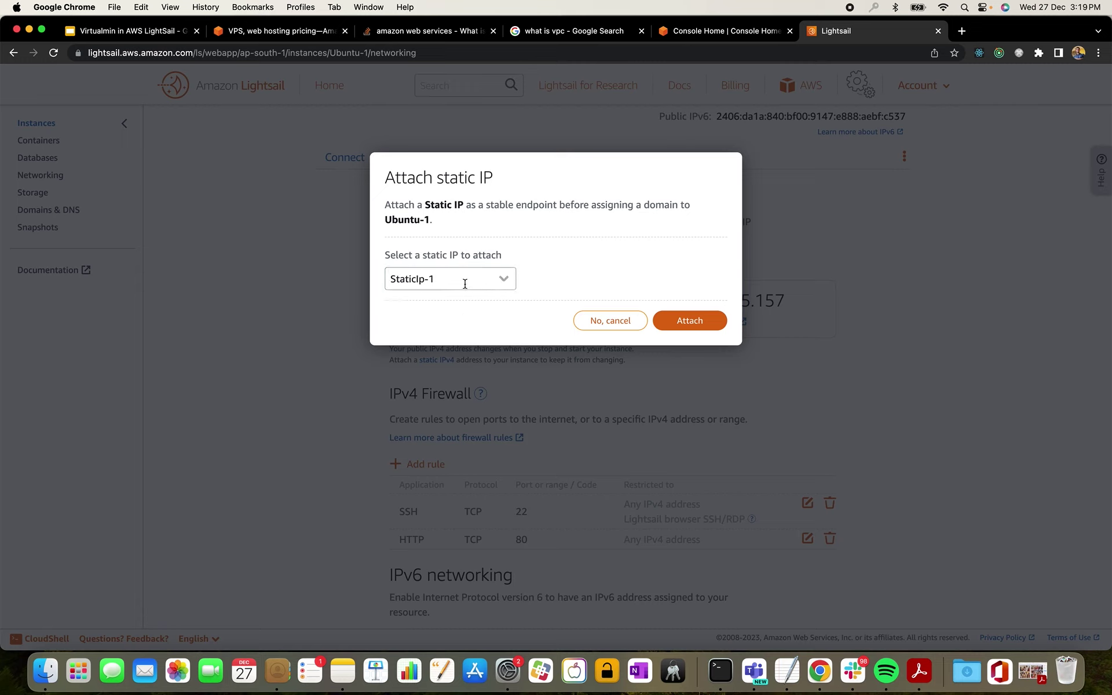
click(503, 282)
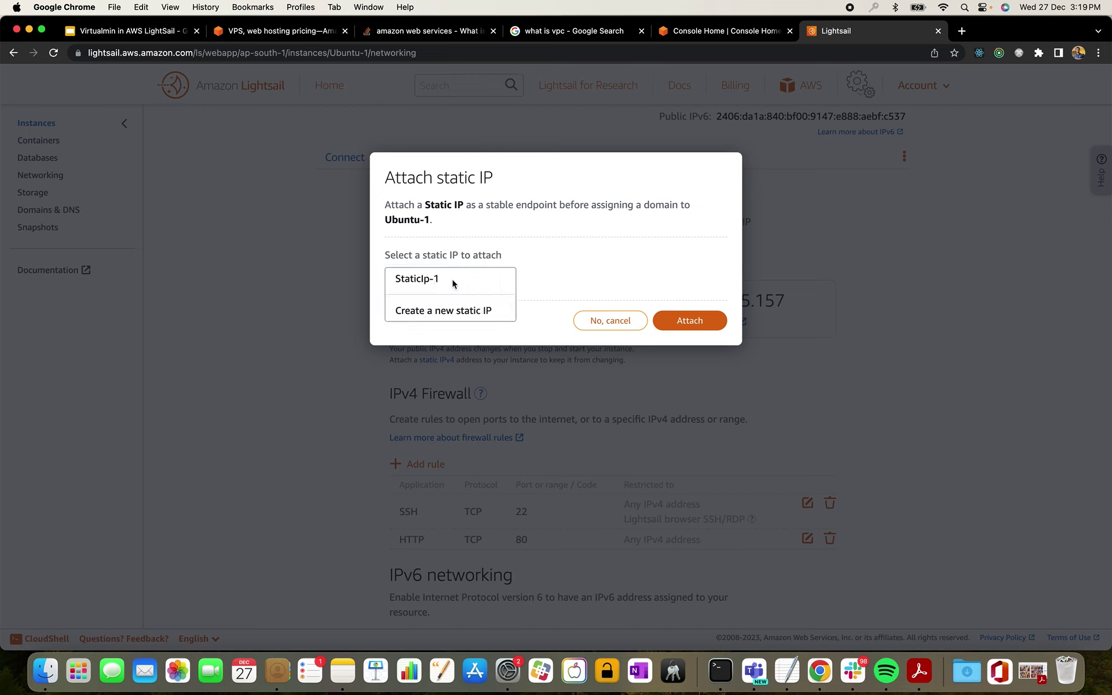
click(431, 313)
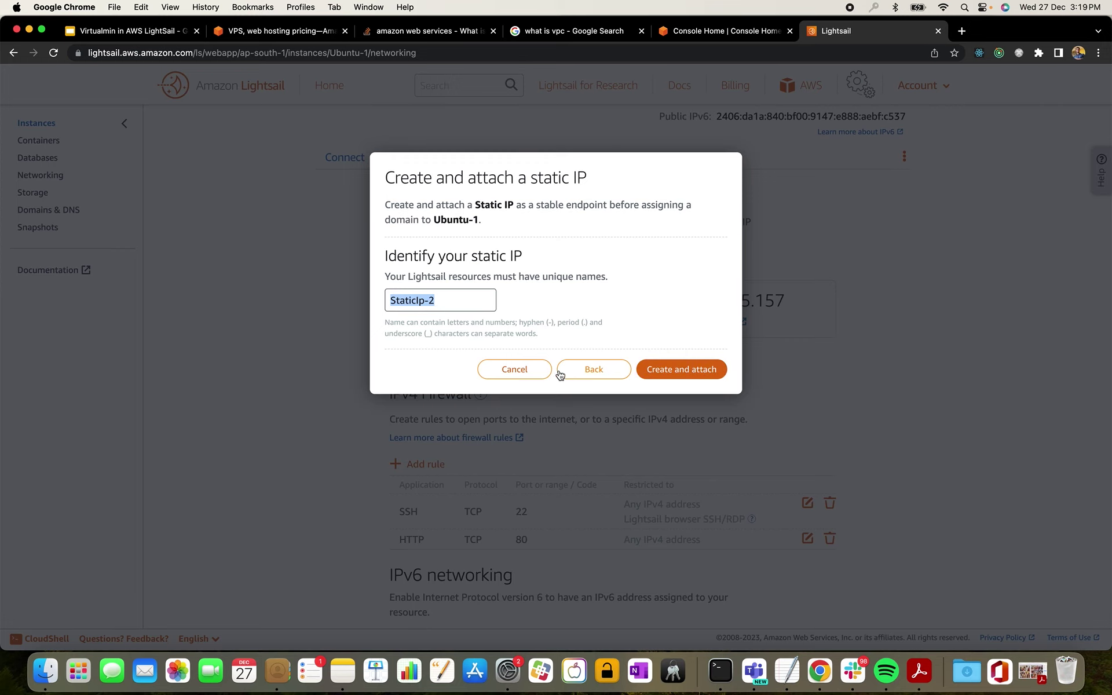
click(529, 372)
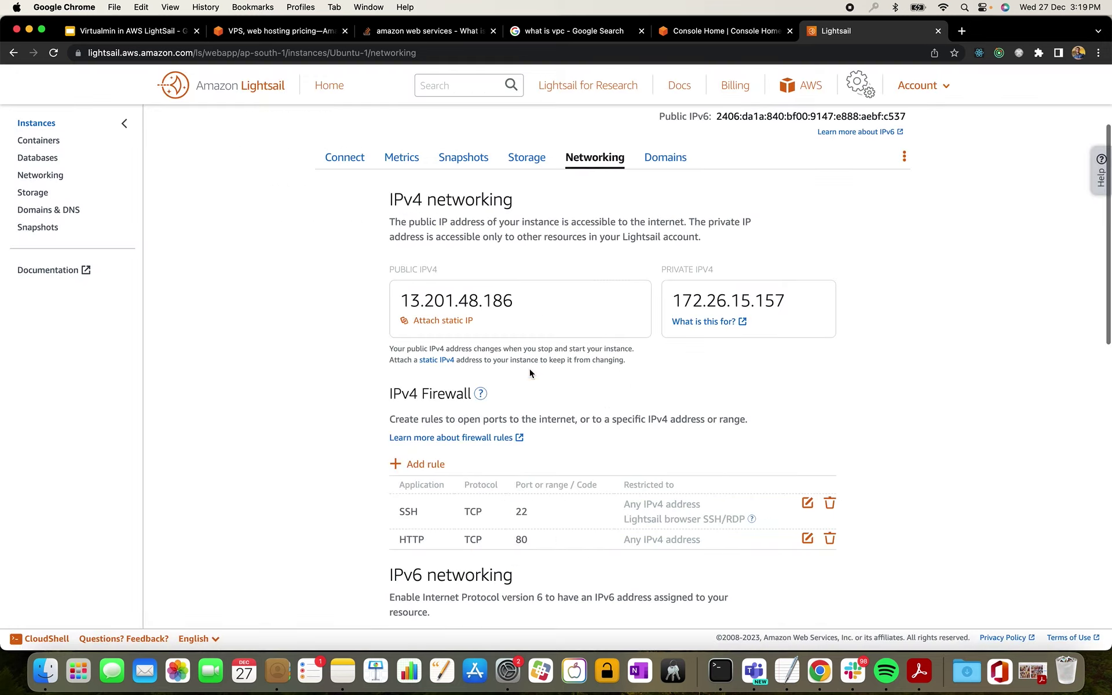
- Attach StaticIp-1 to Ubuntu-1 so its public IPv4 becomes 35.154.26.60
click(432, 319)
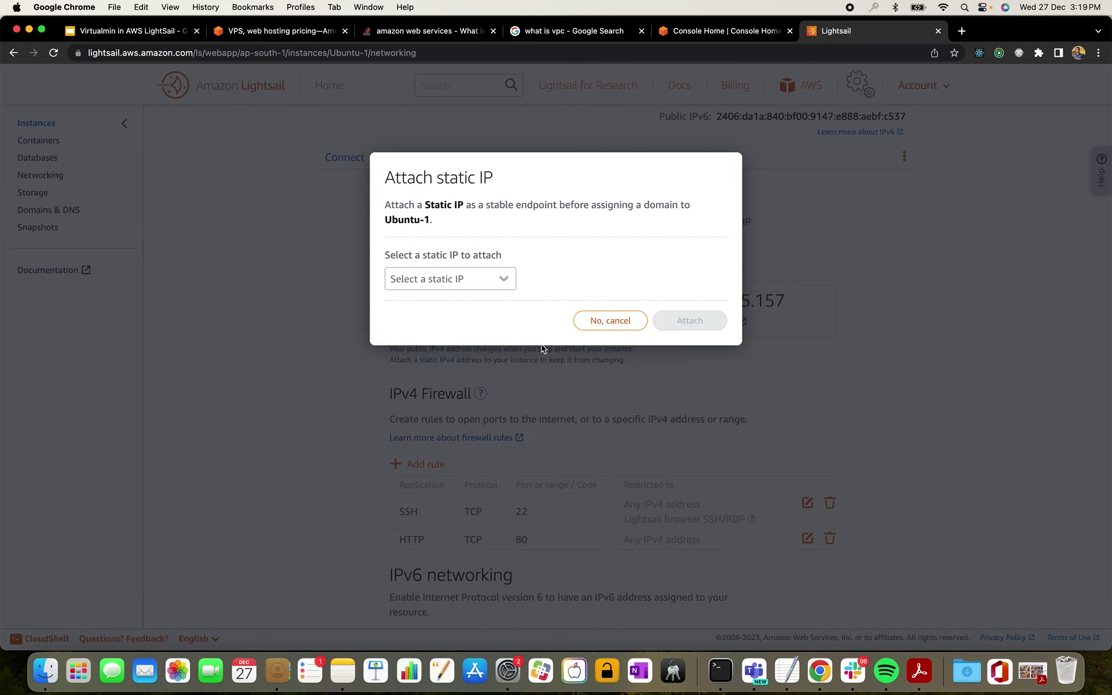
click(483, 282)
click(462, 283)
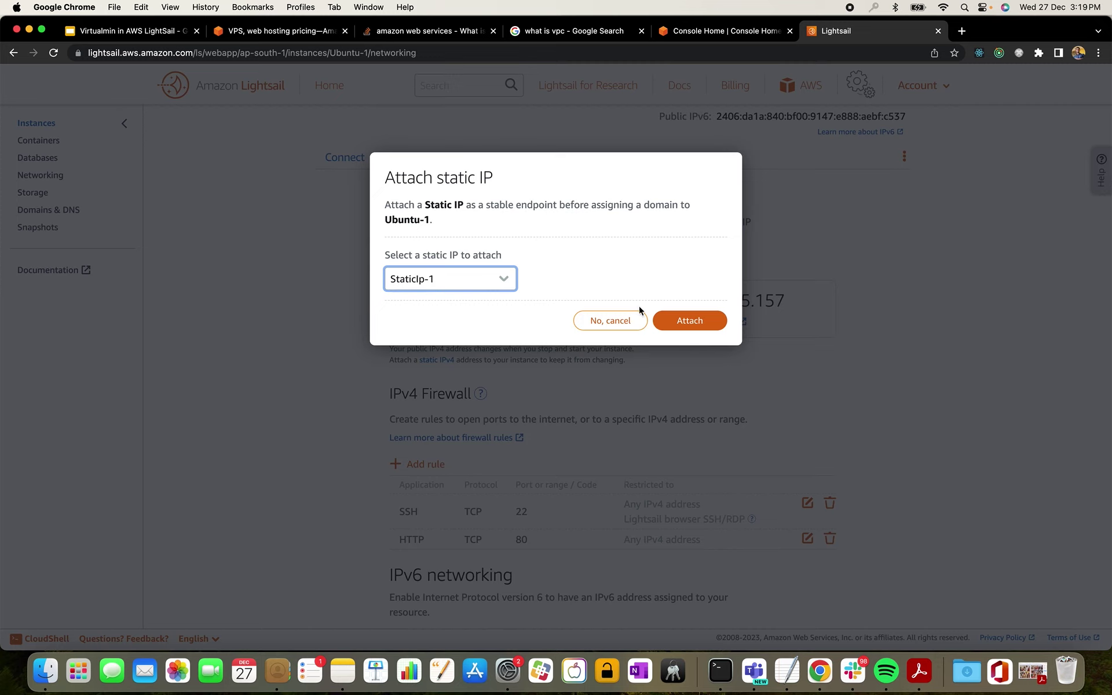
click(684, 320)
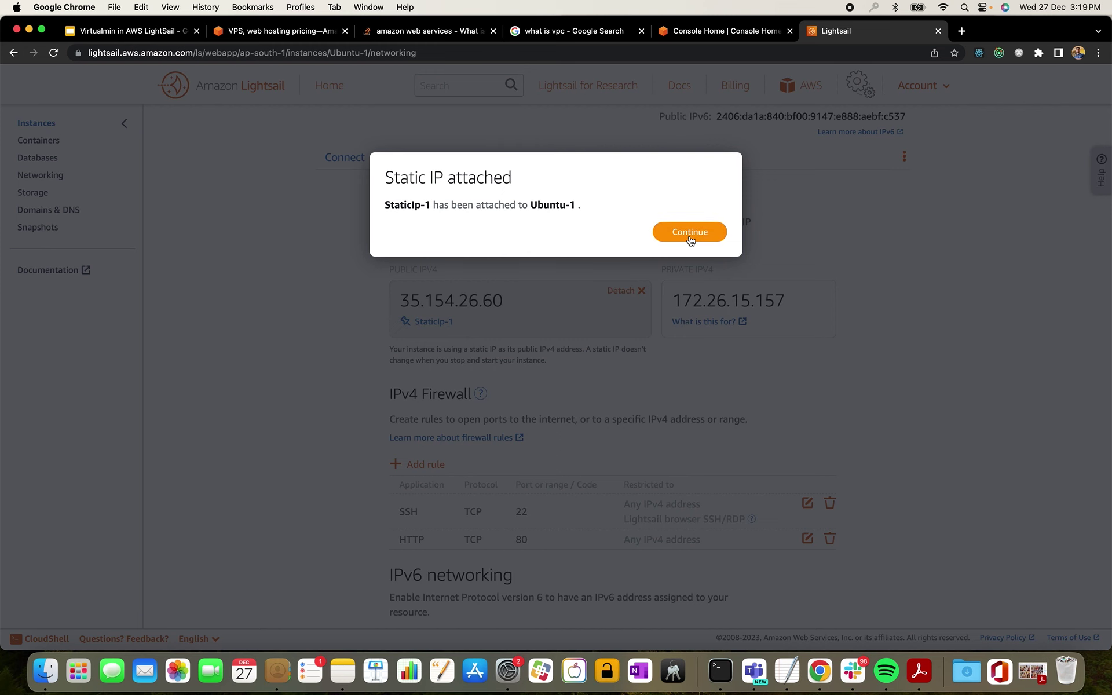
click(691, 240)
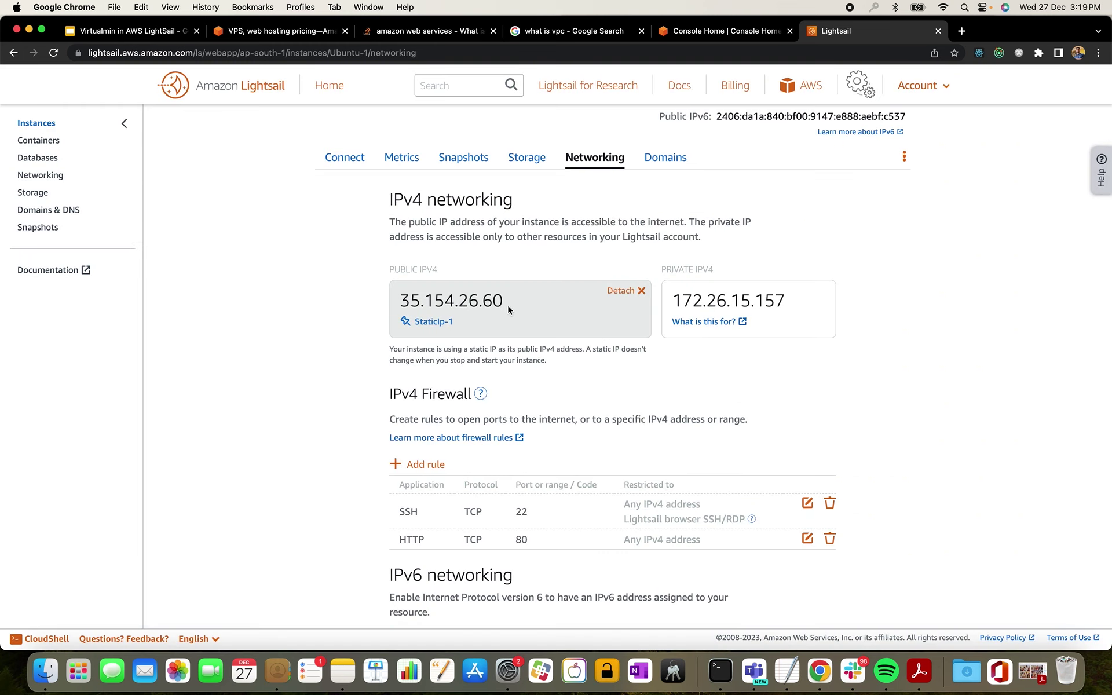
- Select the new IP 35.154.26.60 and show Ubuntu-1's Connect tab with user name ubuntu
drag(503, 302, 400, 301)
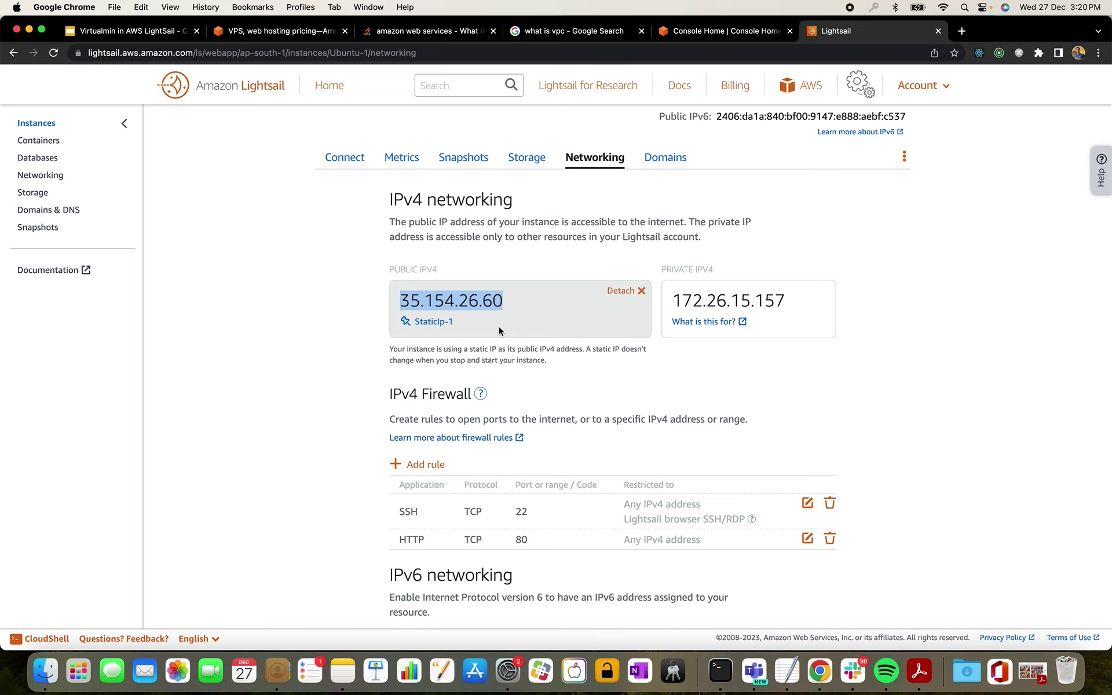
click(354, 164)
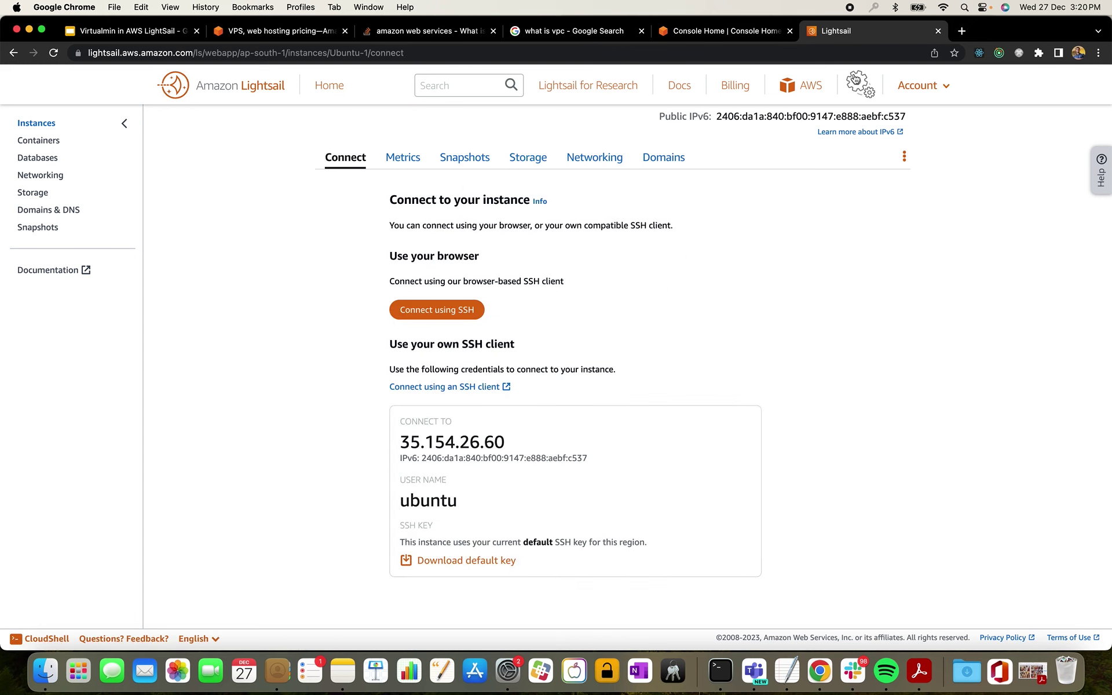
scroll(738, 388, up, 2)
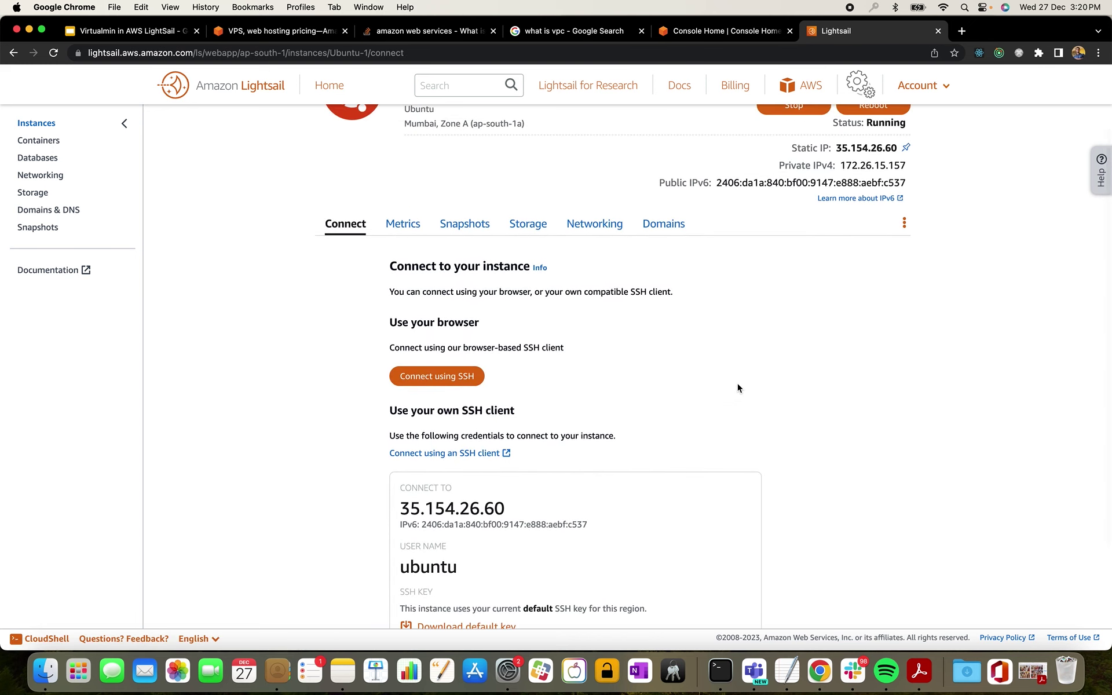
scroll(738, 388, up, 2)
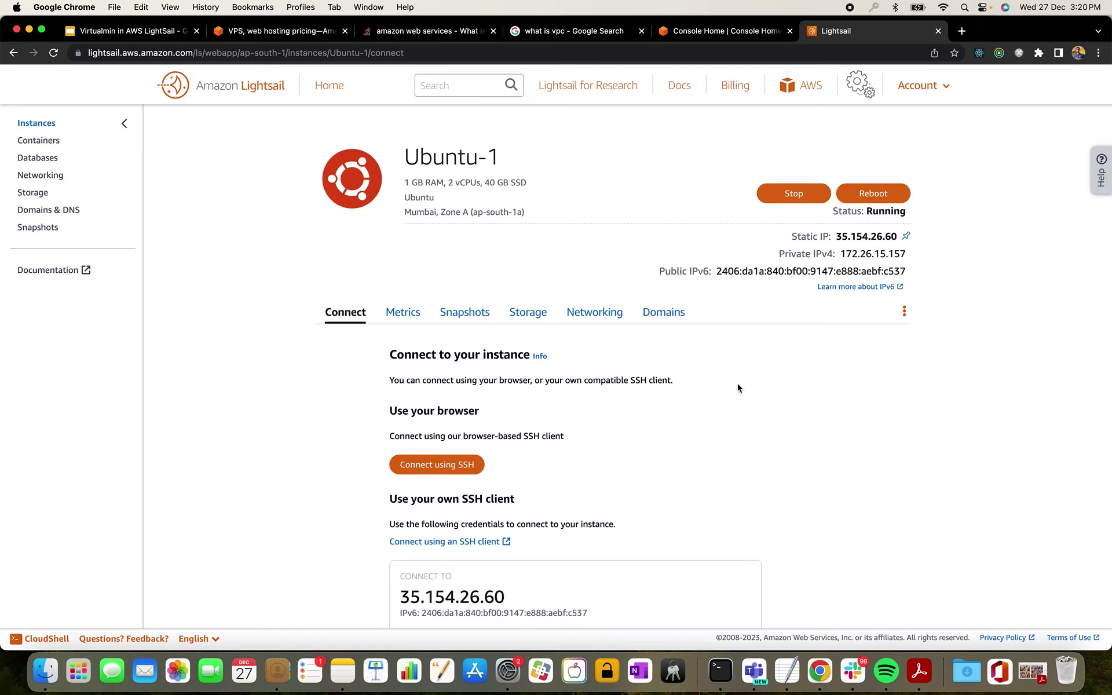
- Google 'virtualmin install' in a new tab and open the first result in another tab
click(961, 31)
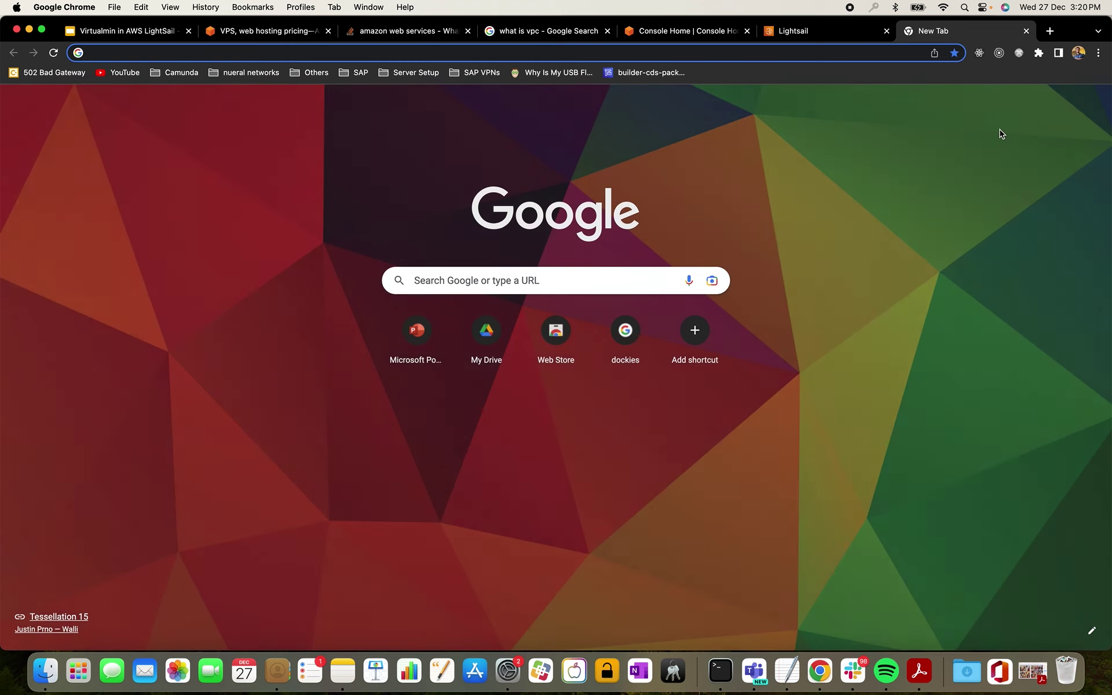
text(vir)
key(Right)
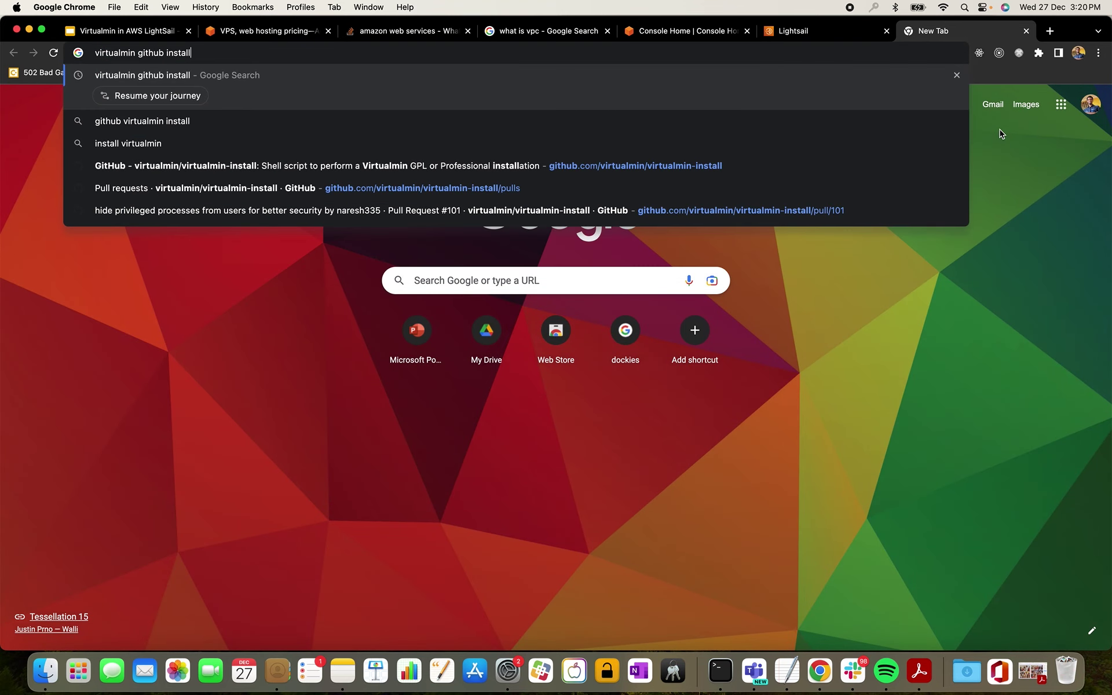
key(Return)
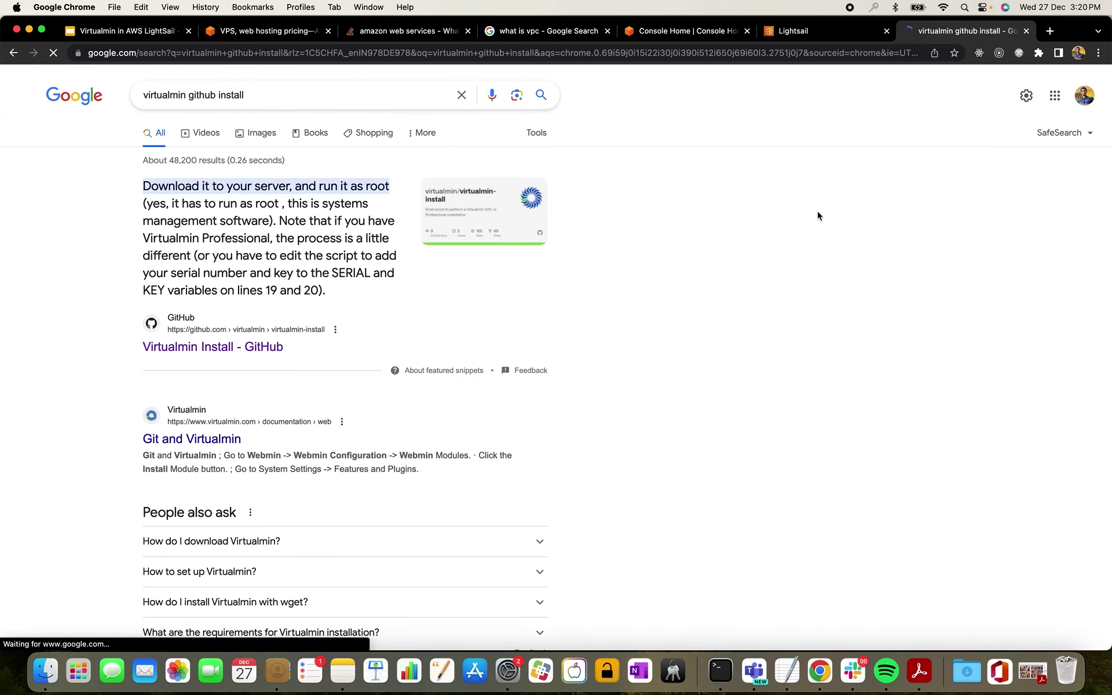
double_click(201, 95)
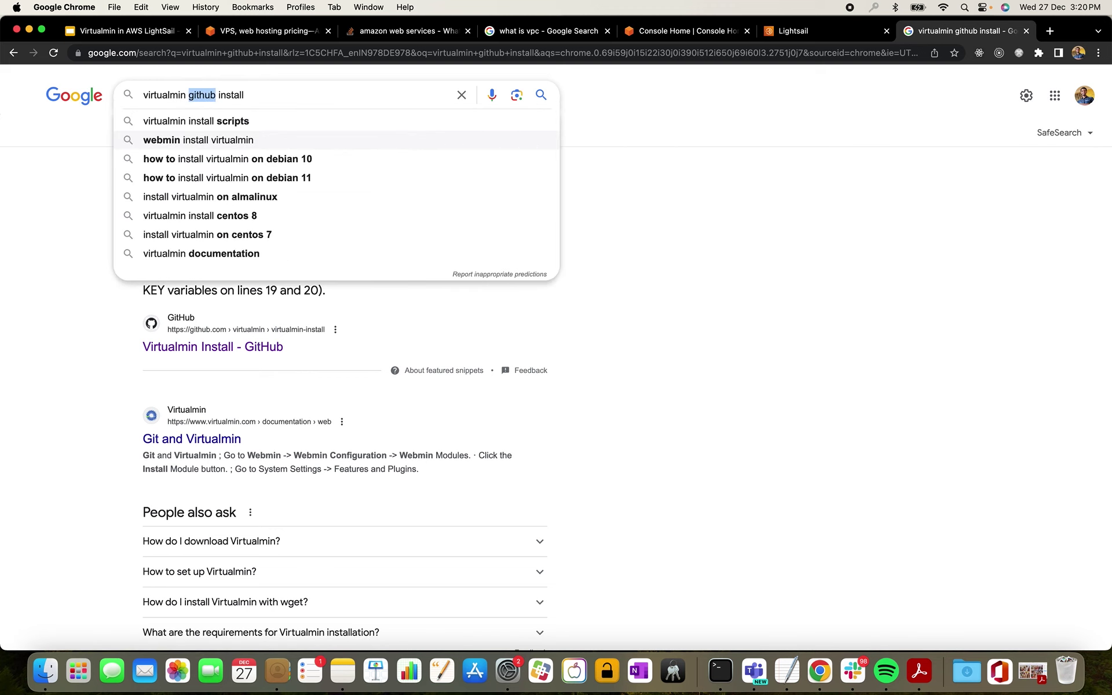
key(BackSpace)
key(BackSpace)
key(BackSpace)
text(n)
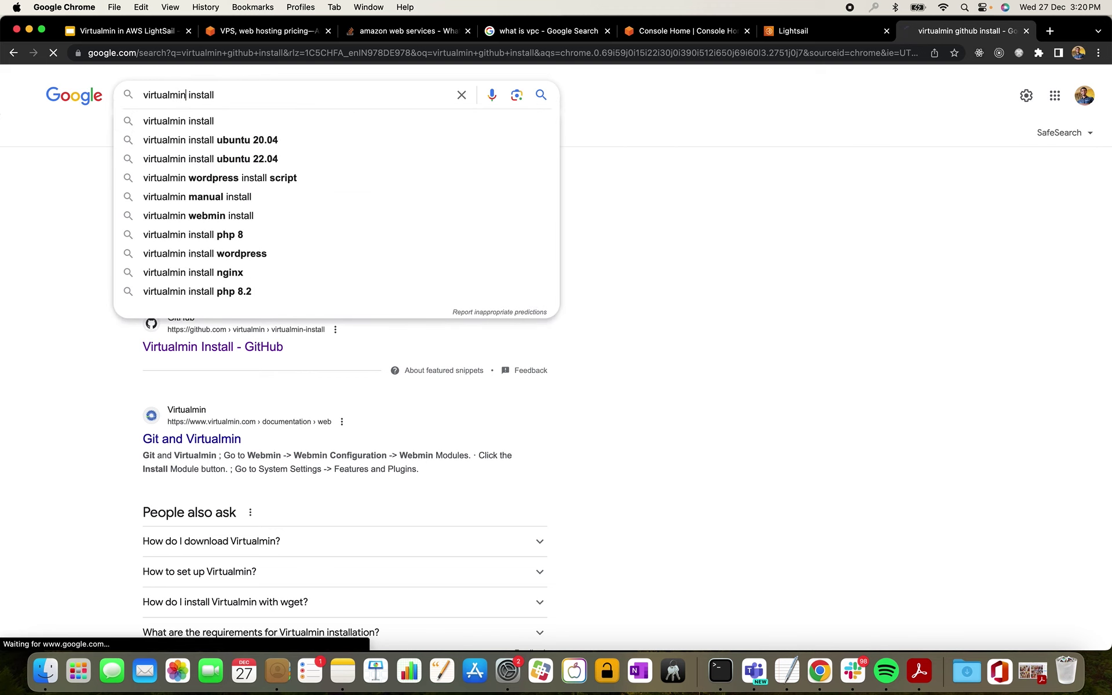
key(Return)
right_click(264, 218)
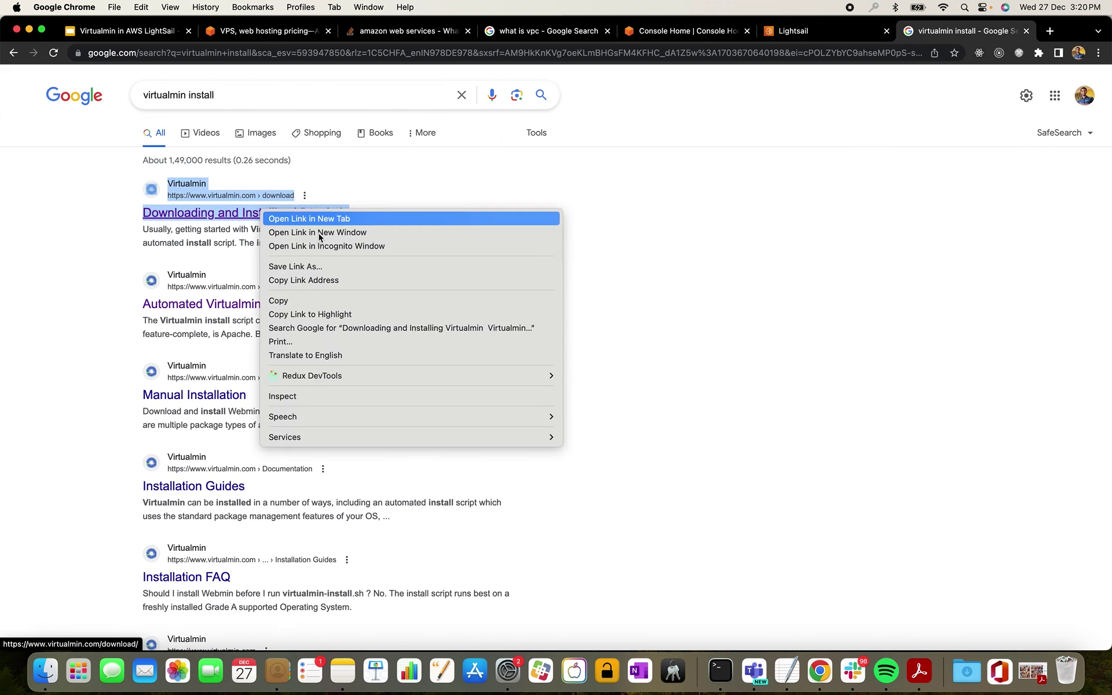
click(301, 218)
- Select the wget virtualmin-install.sh download command on virtualmin.com/download, then go back to Lightsail
click(958, 30)
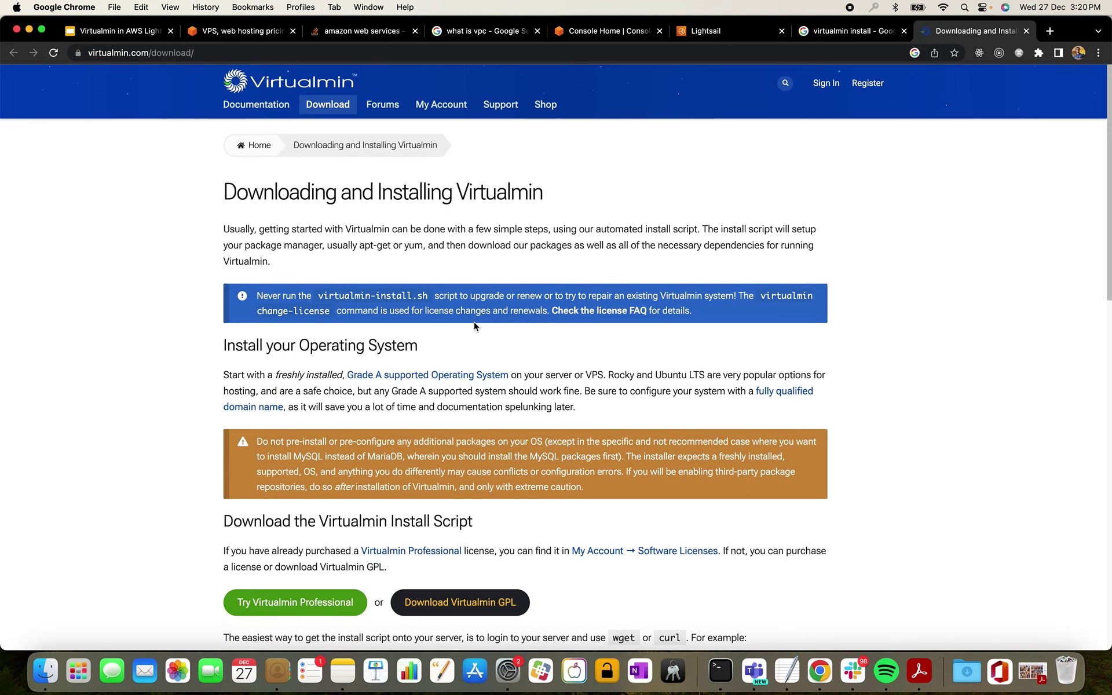
scroll(474, 322, down, 4)
scroll(473, 323, down, 5)
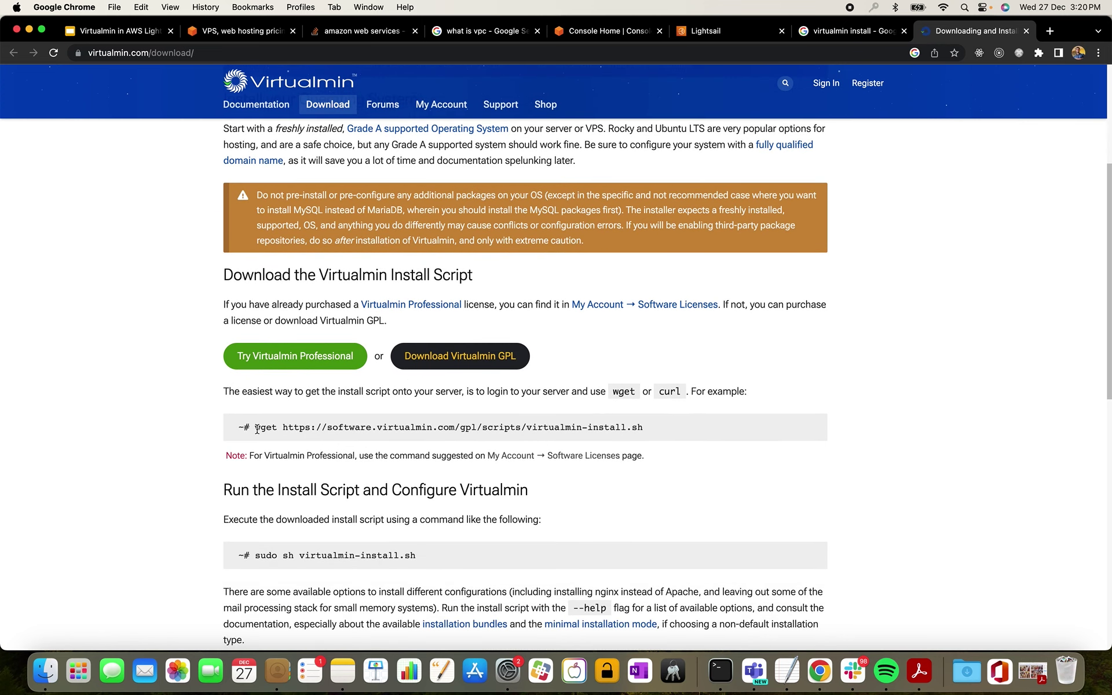
drag(254, 427, 651, 435)
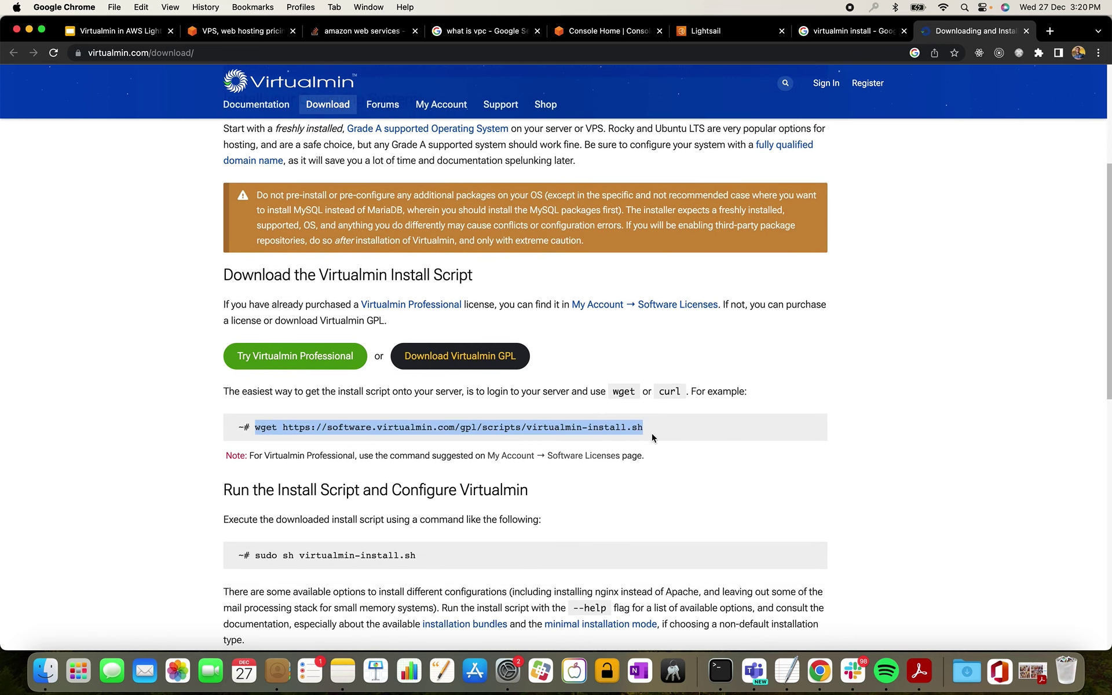
scroll(652, 435, down, 1)
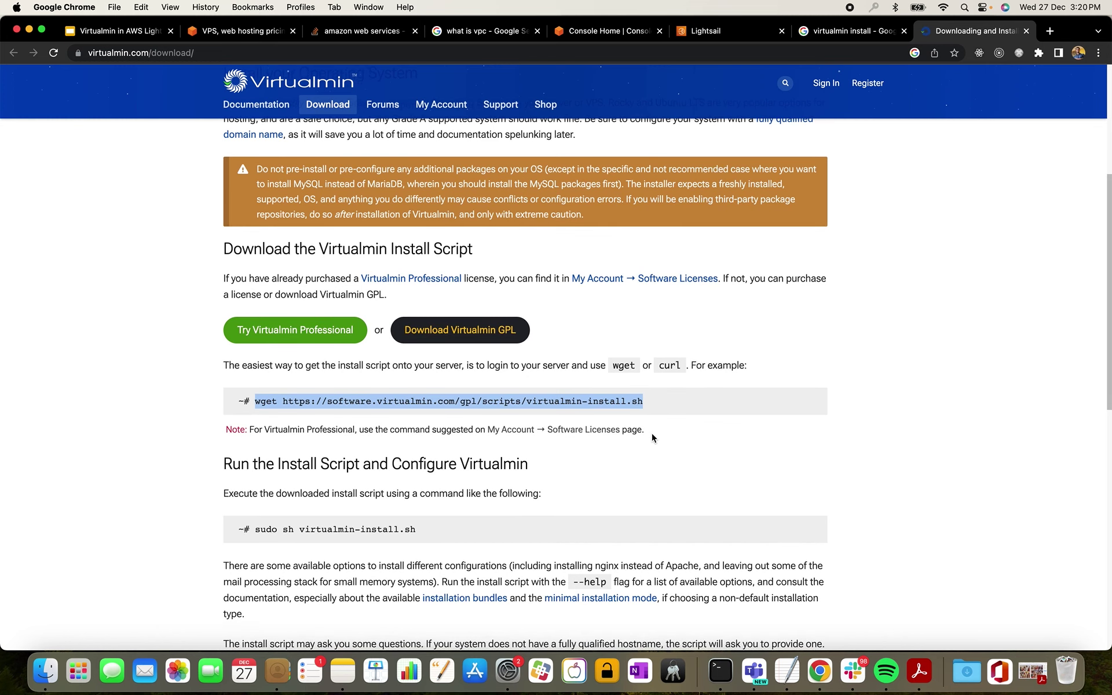
scroll(652, 436, down, 2)
drag(418, 485, 244, 487)
drag(252, 356, 693, 366)
key(super+c)
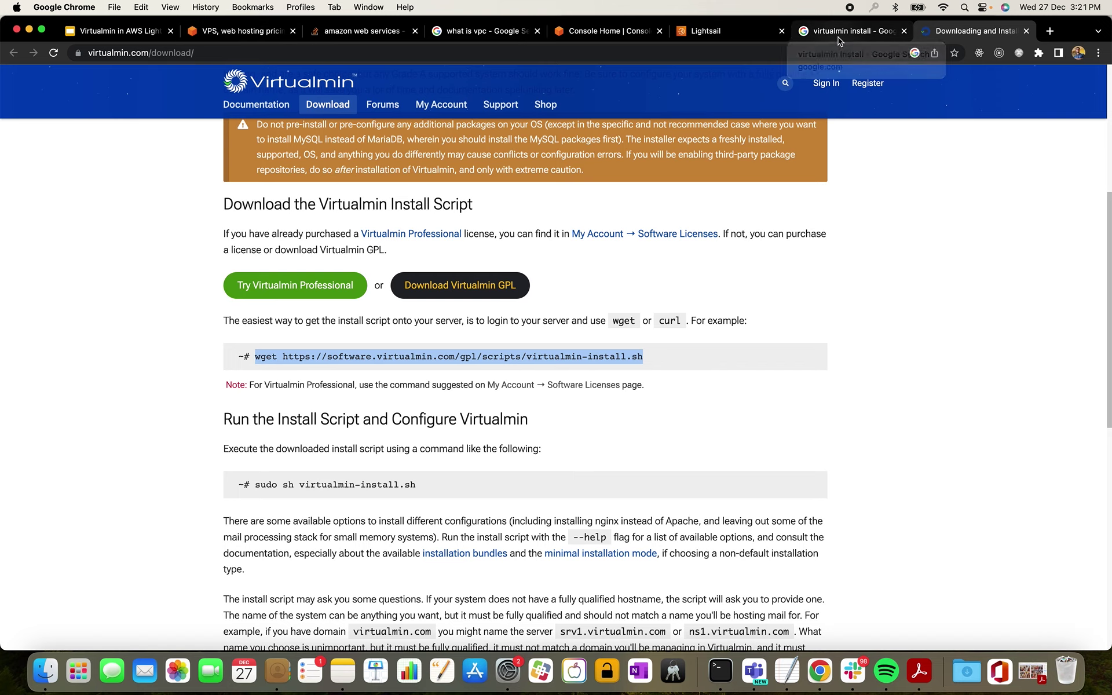
click(742, 36)
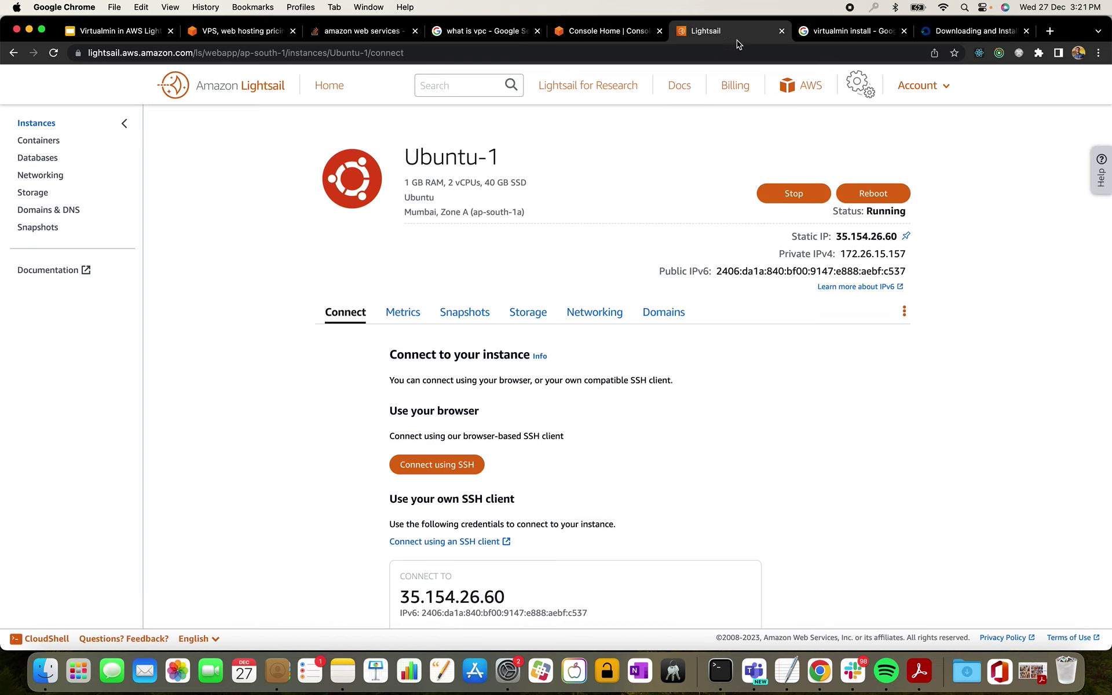
- In a browser SSH session to Ubuntu-1, run the pasted wget command and list files with ls
click(442, 463)
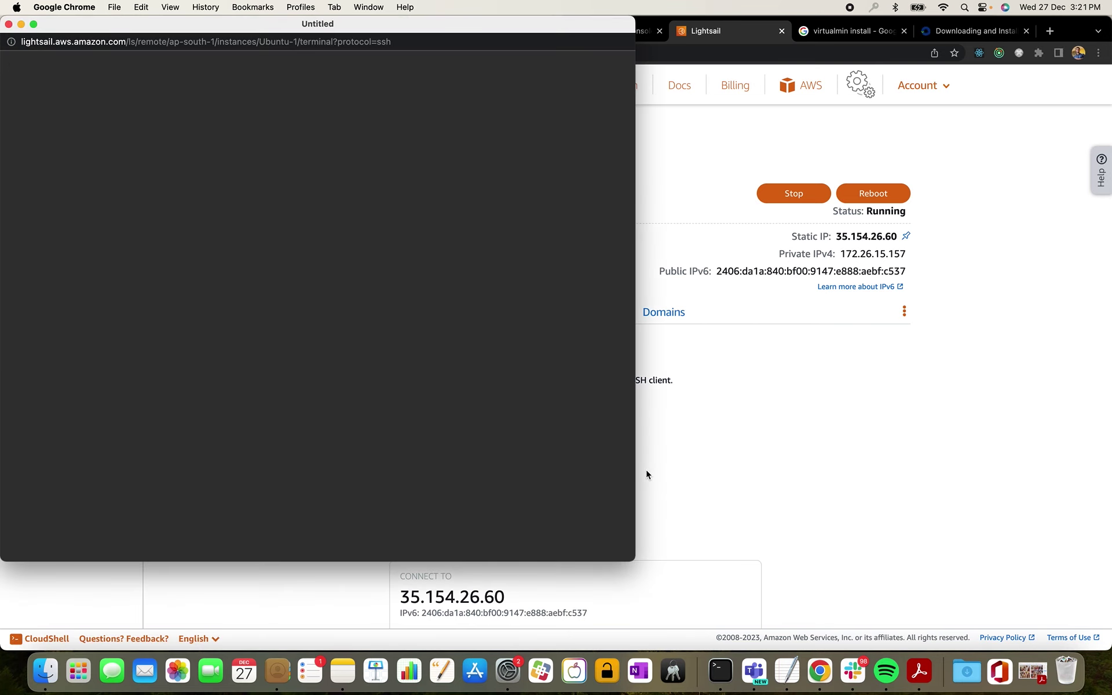
drag(328, 26, 631, 60)
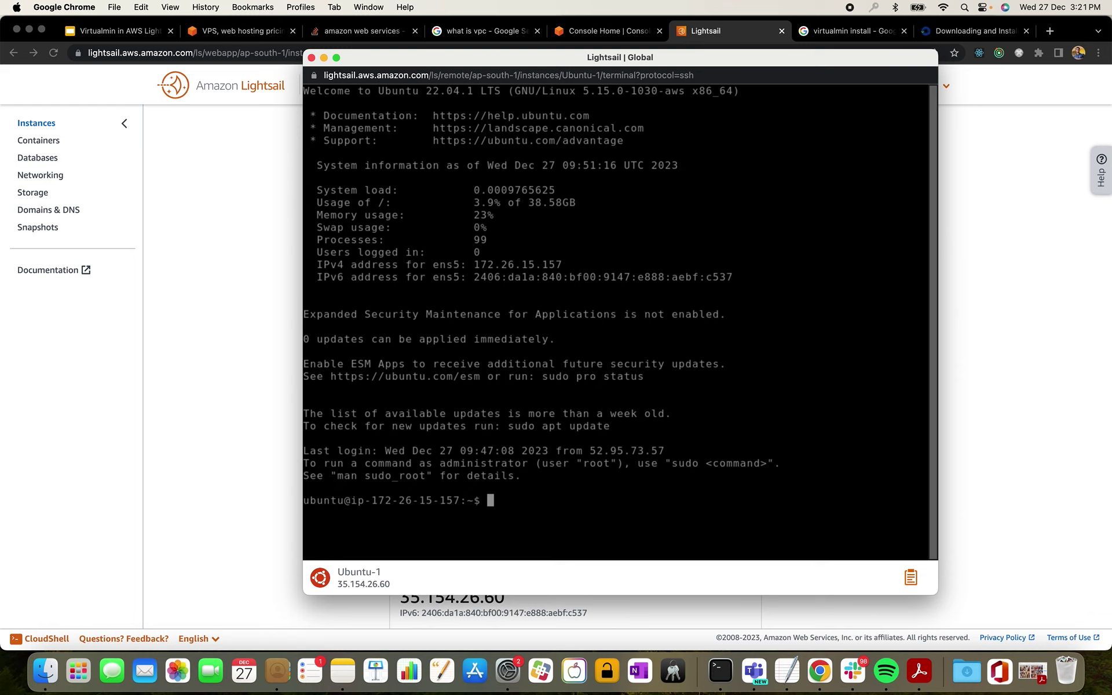
key(super+v)
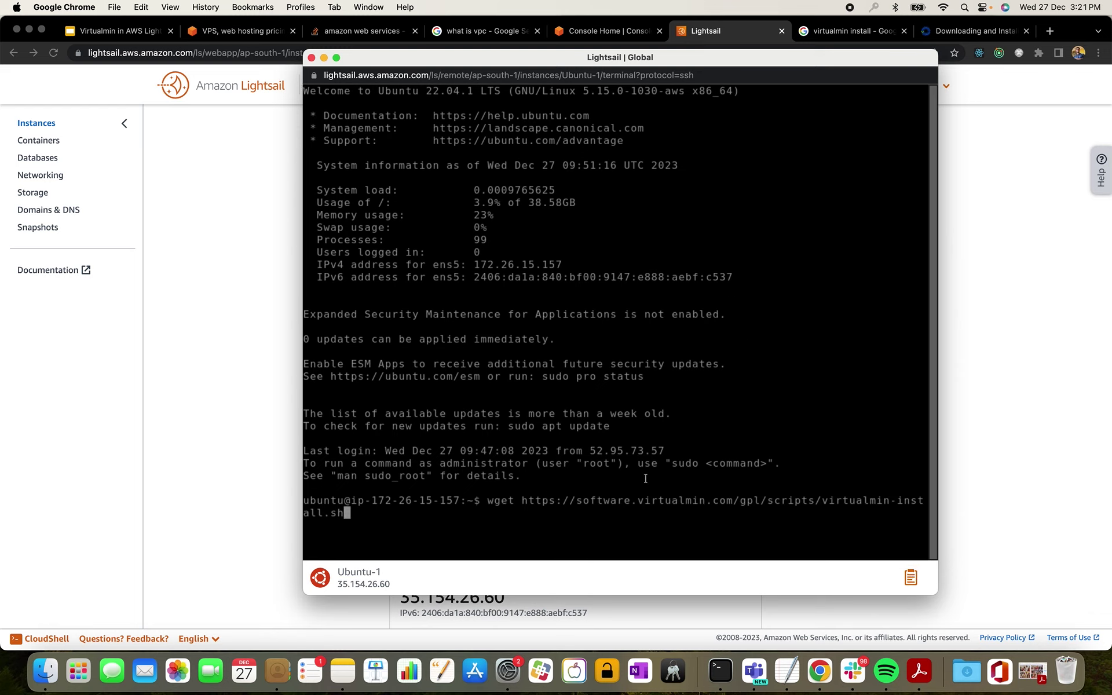
key(Return)
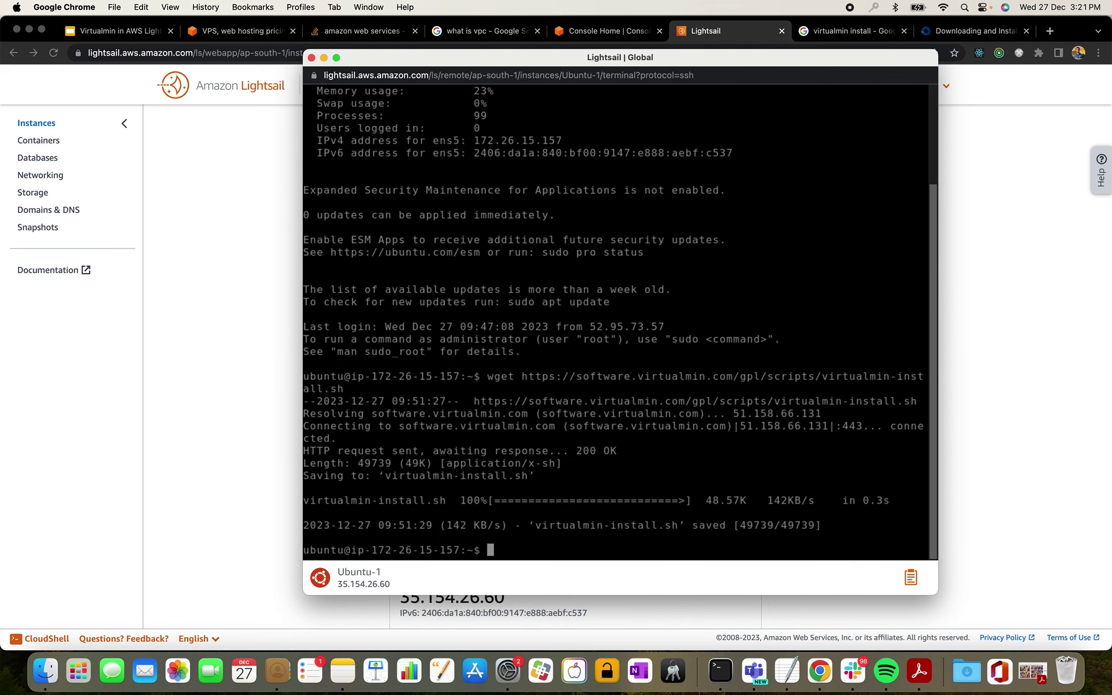
key(Return)
key(Return)
key(Return)
text(ls)
key(Return)
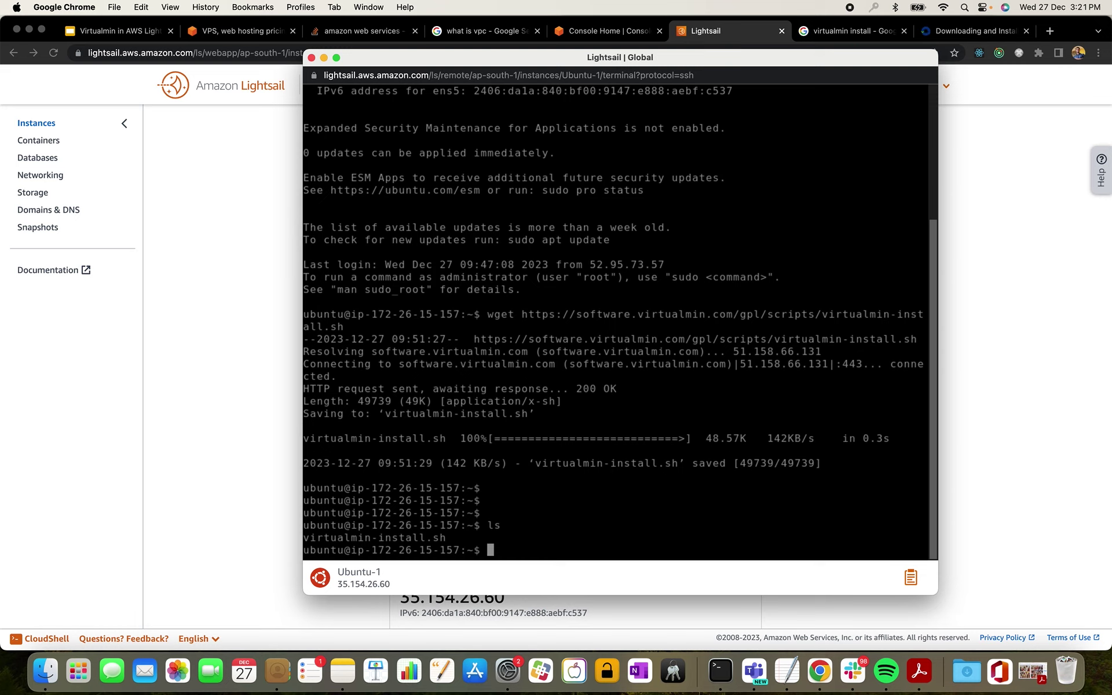
text(cat vir)
- Print the virtualmin-install.sh script contents and list the home folder again
key(Tab)
key(Return)
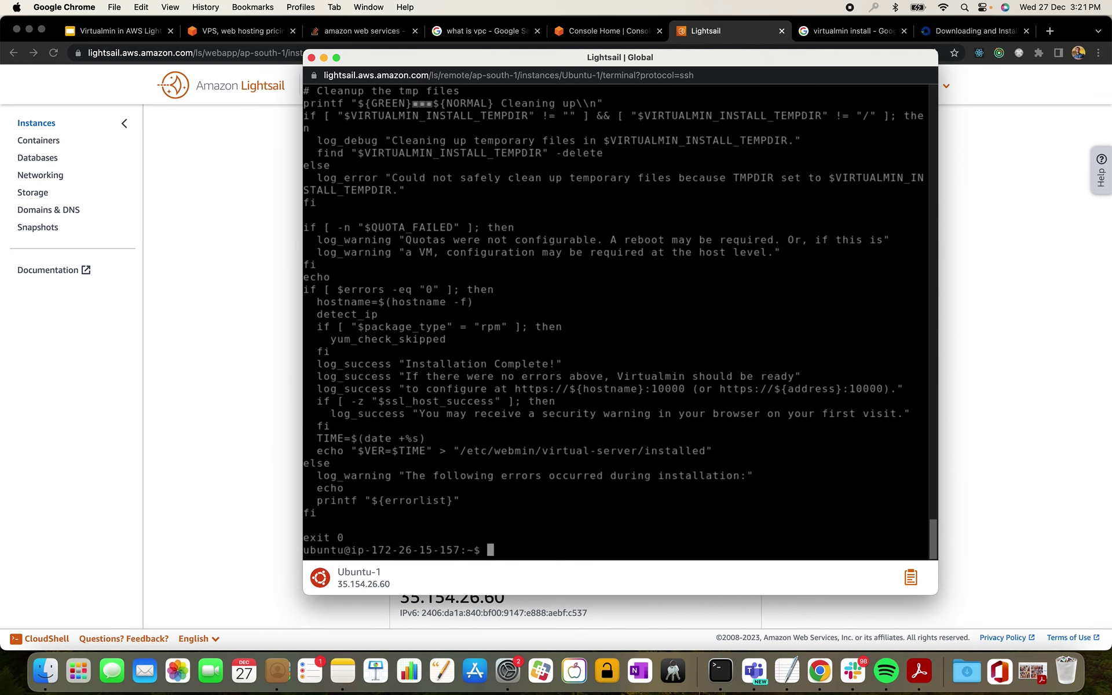
key(Return)
key(Return)
key(Return)
key(Return)
key(Return)
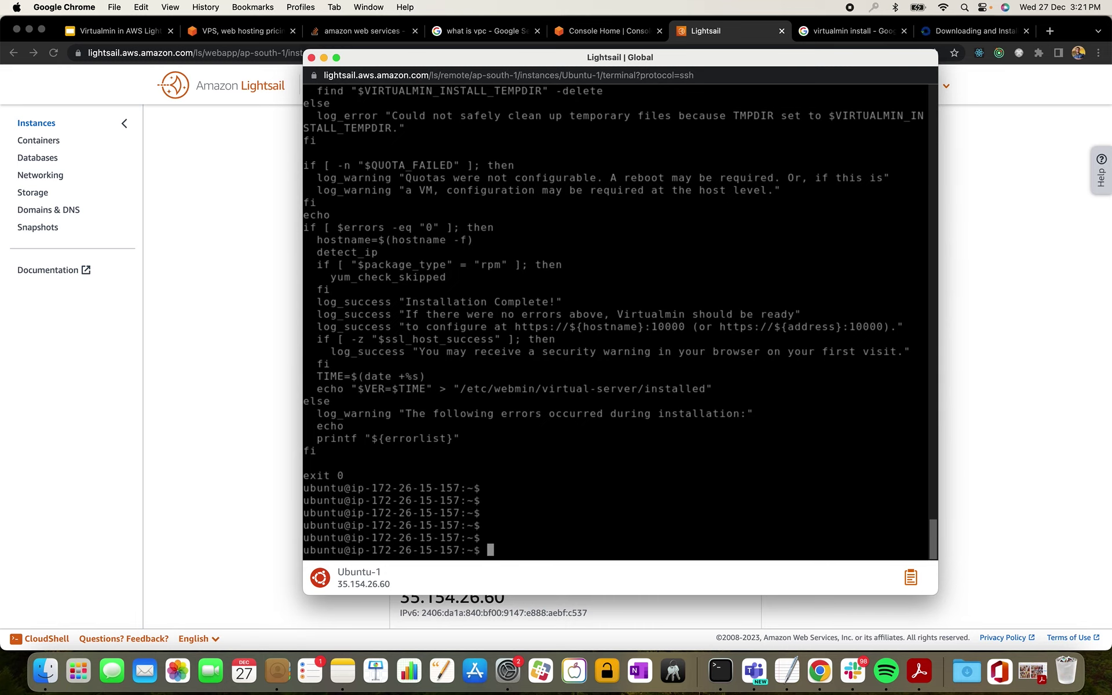
text(ls)
key(Return)
- Run sudo sh virtualmin-install.sh in the Lightsail SSH terminal
text(sudo )
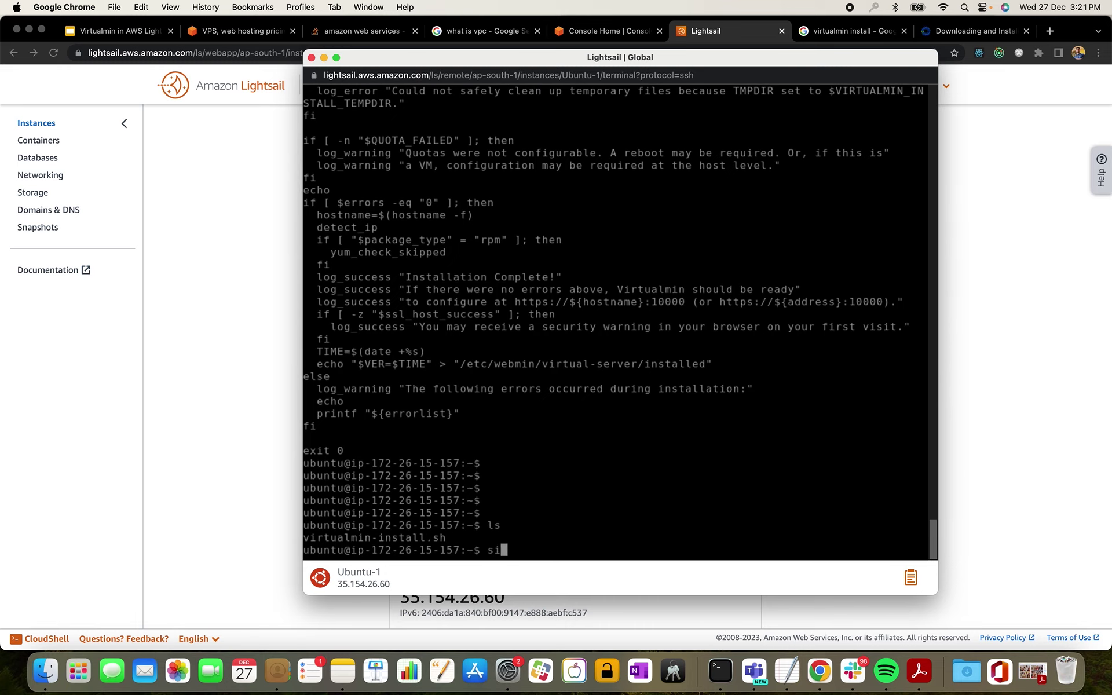
text(sh v)
key(Tab)
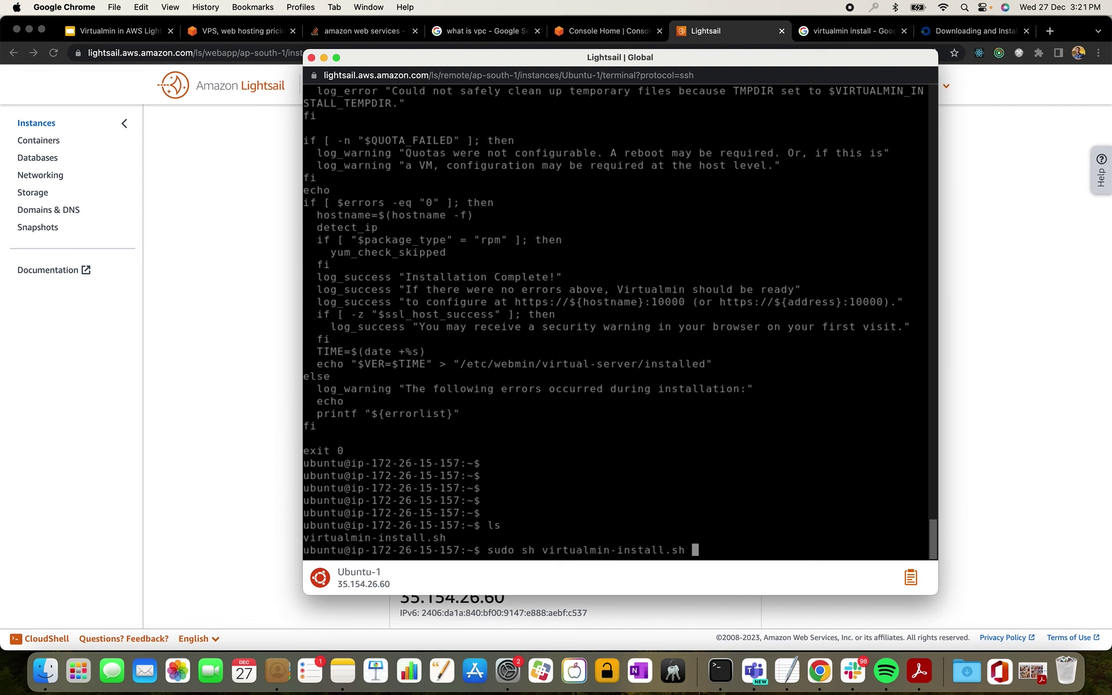
click(934, 35)
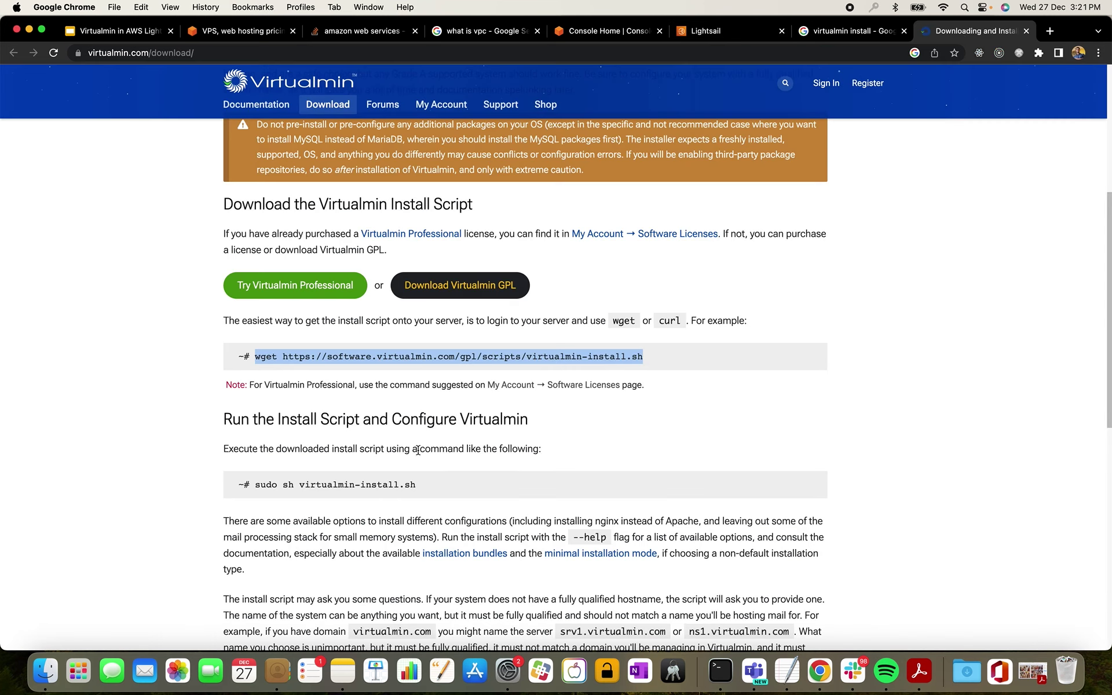
click(723, 34)
key(ctrl+Up)
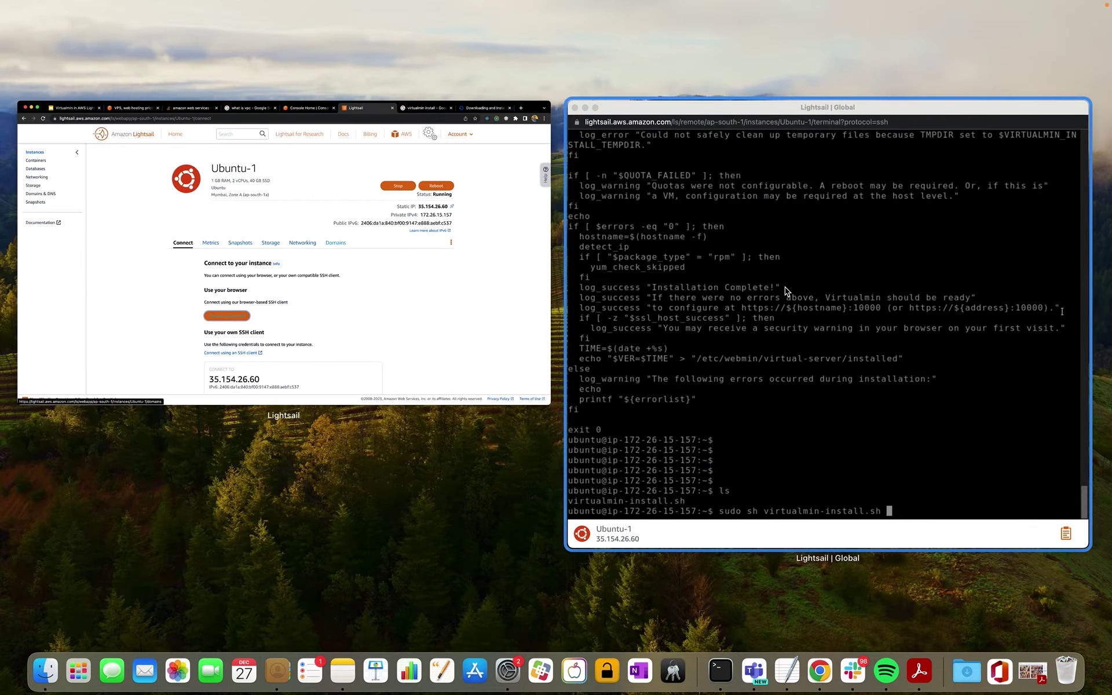
click(787, 291)
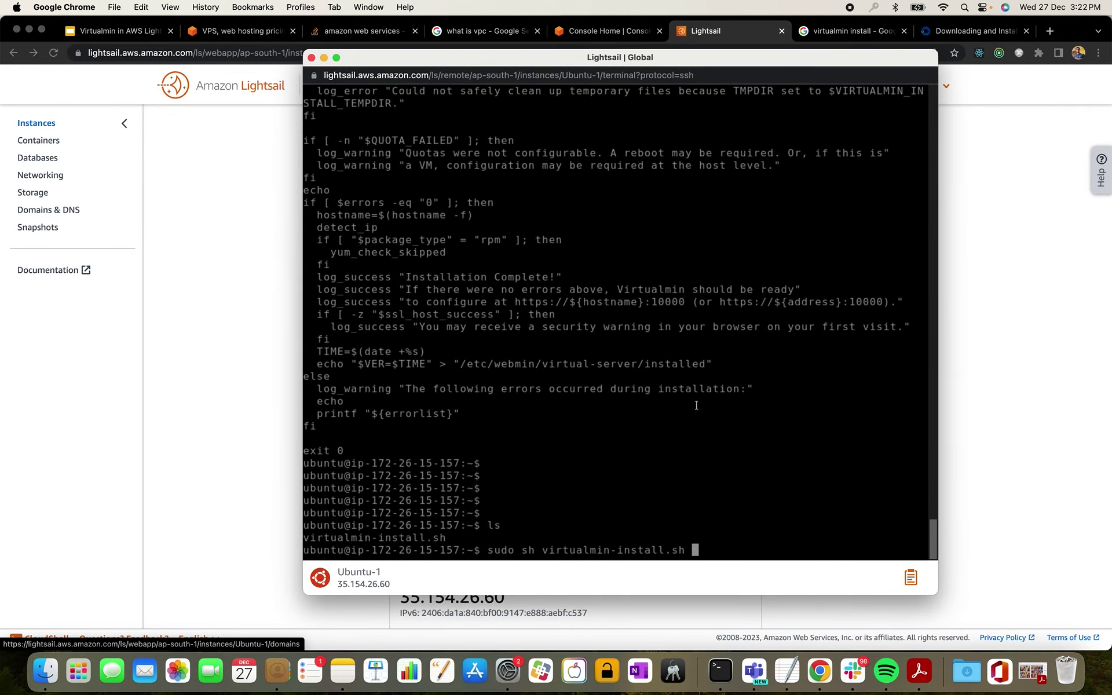
key(Return)
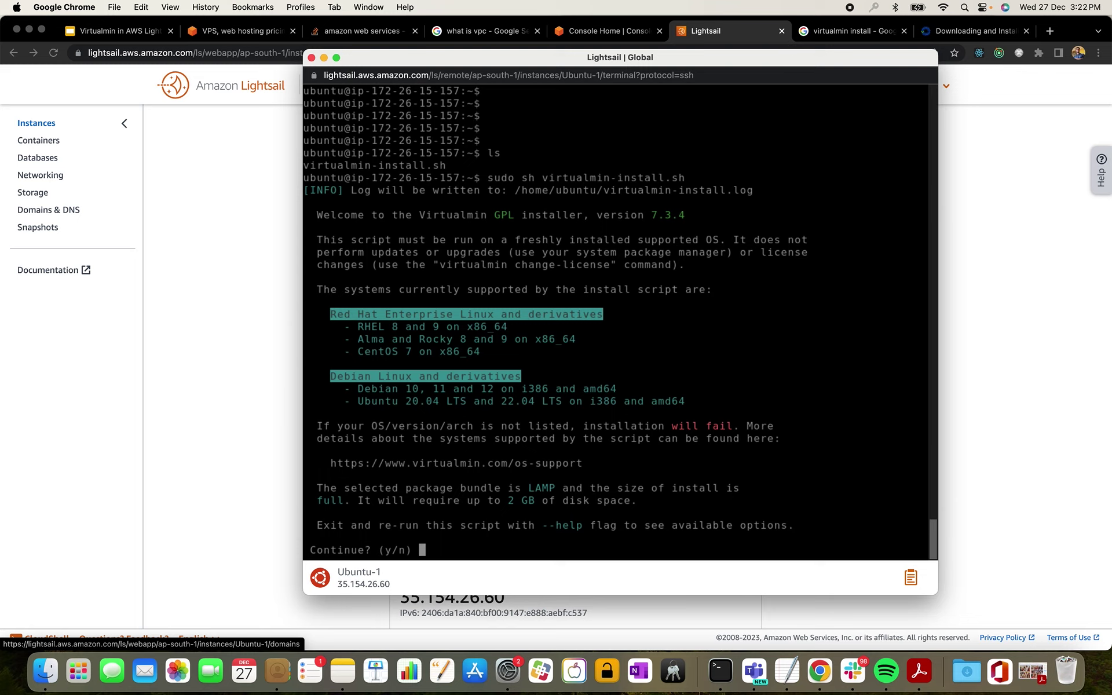
- Answer y to continue and enter srv1.test.com as the fully qualified hostname
text(y)
key(Return)
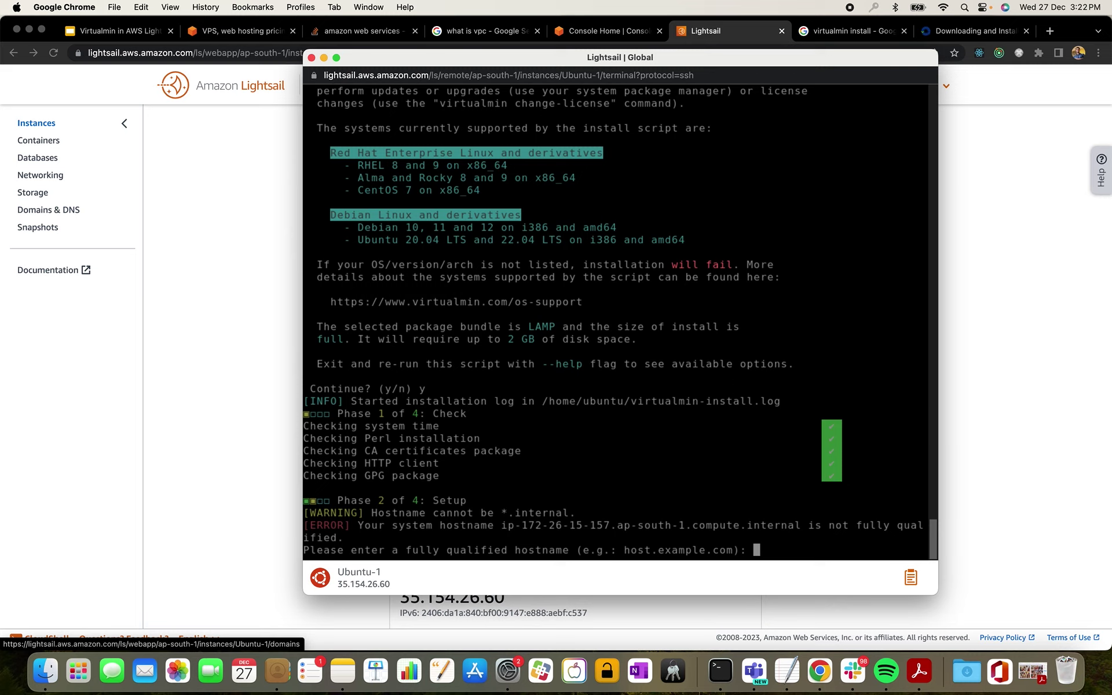
text(srvq)
key(BackSpace)
text(1.test.com)
key(Return)
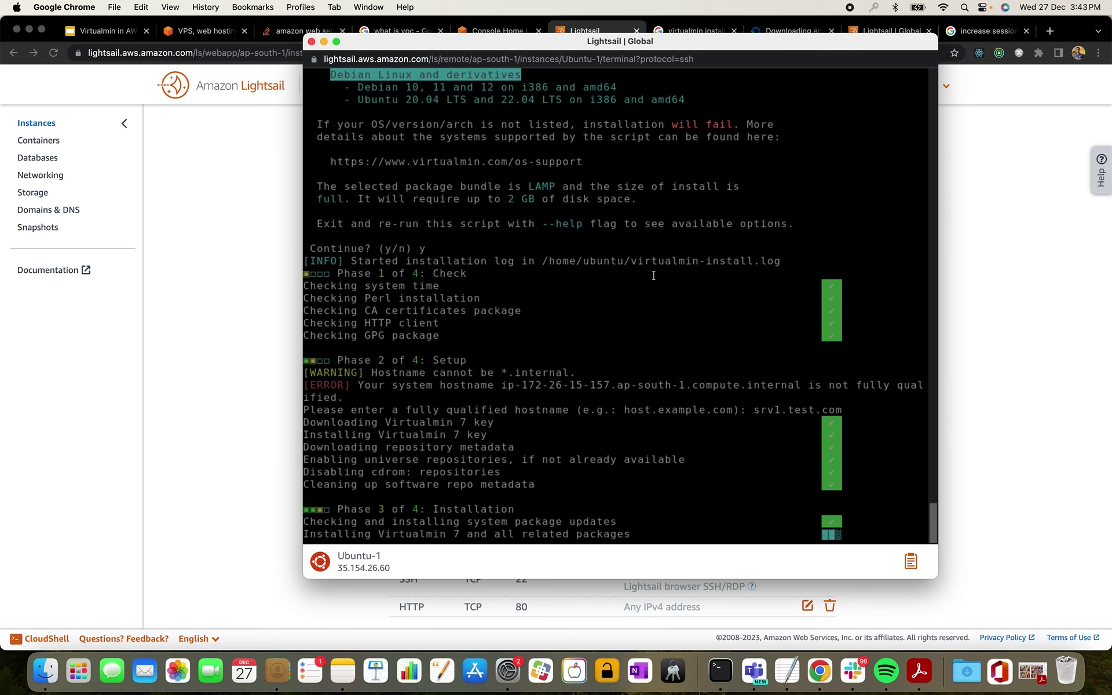
- Scroll through the terminal output while the installer completes its configuration steps
scroll(654, 276, up, 10)
scroll(654, 276, up, 10)
scroll(653, 275, up, 6)
scroll(653, 351, up, 10)
scroll(654, 350, down, 10)
scroll(655, 350, up, 2)
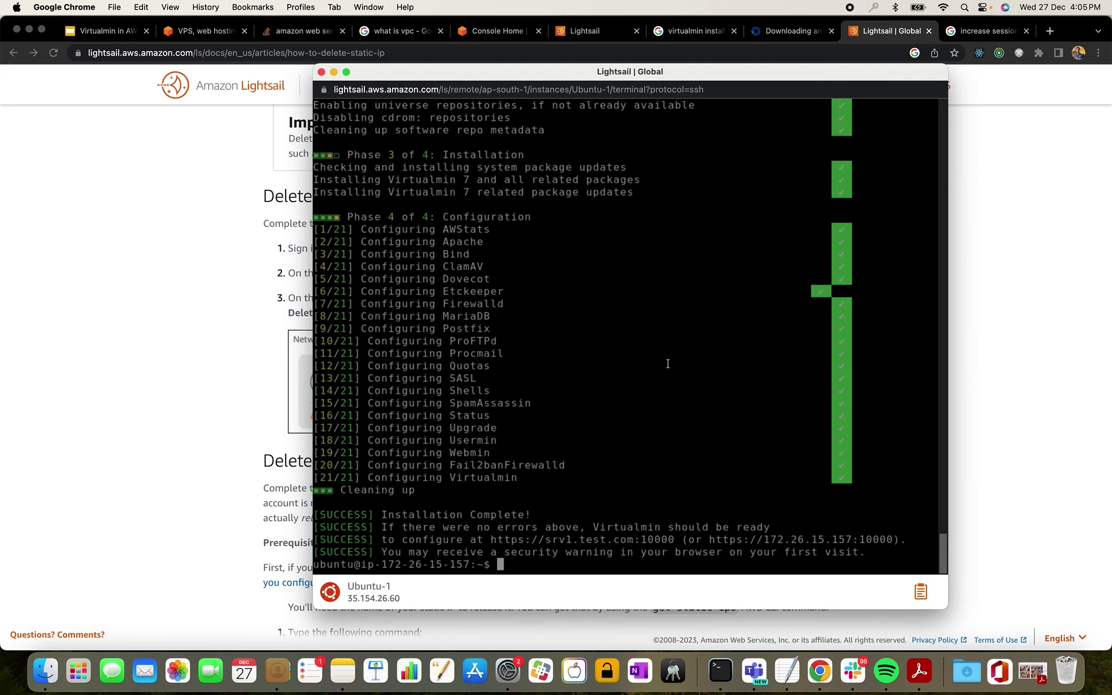
scroll(668, 364, up, 10)
scroll(668, 363, down, 10)
key(Return)
key(Return)
key(Return)
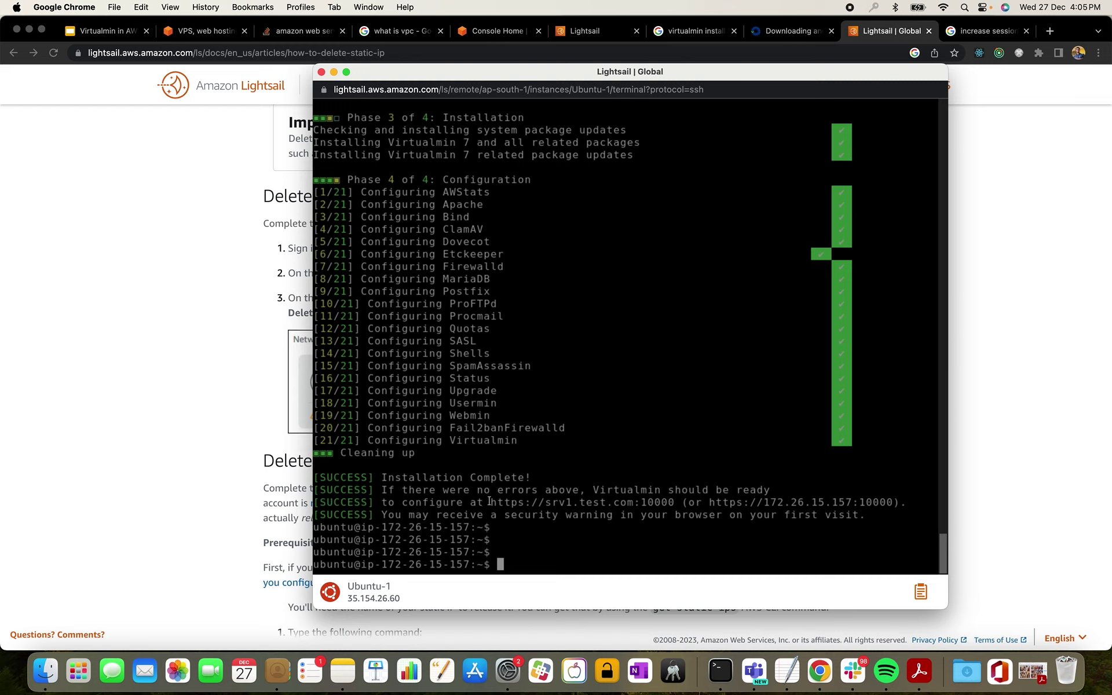
drag(486, 502, 674, 500)
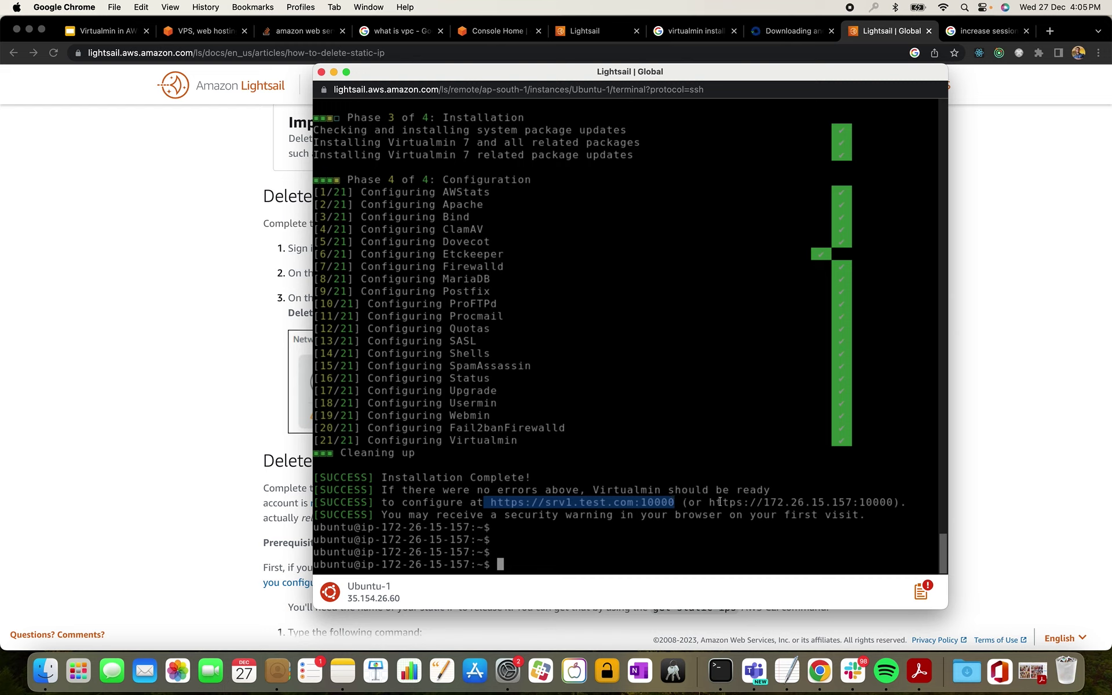
drag(709, 502, 893, 500)
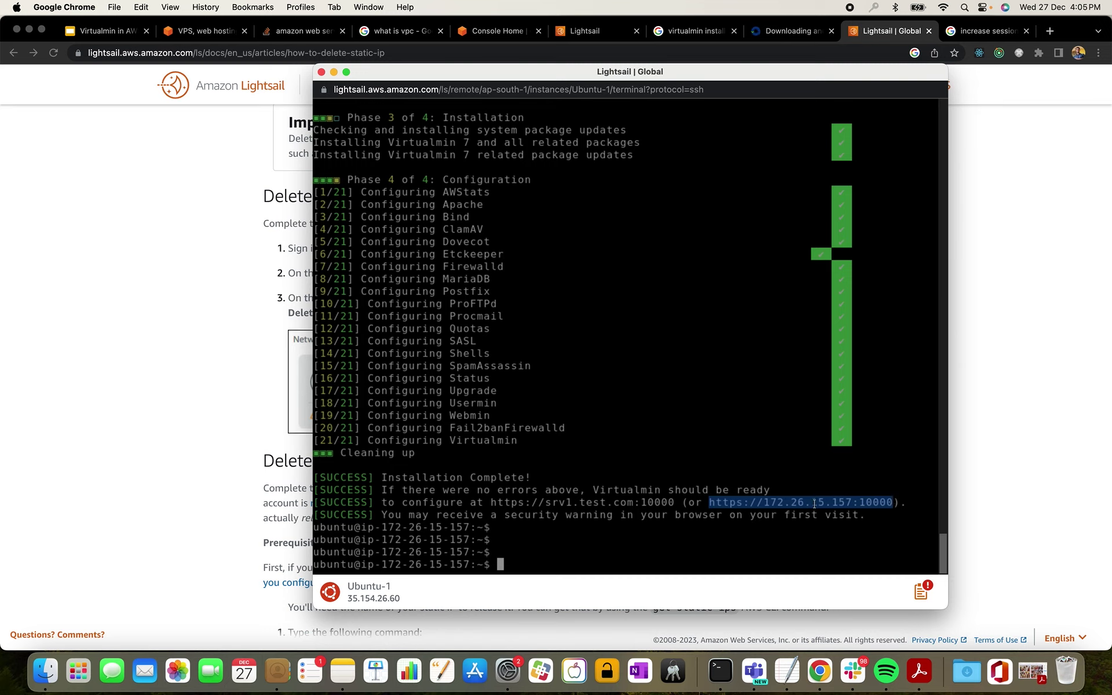
- Copy 35.154.26.60 from Ubuntu-1's Networking page and bring the SSH terminal back to front
click(224, 420)
scroll(303, 340, up, 3)
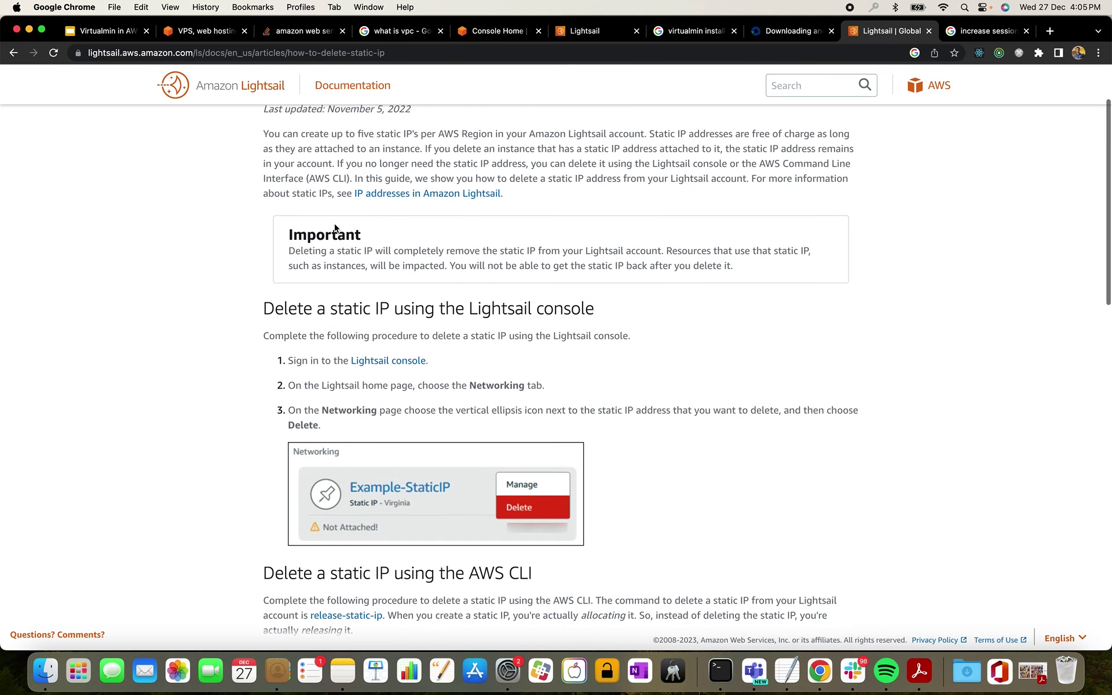
click(519, 32)
click(581, 33)
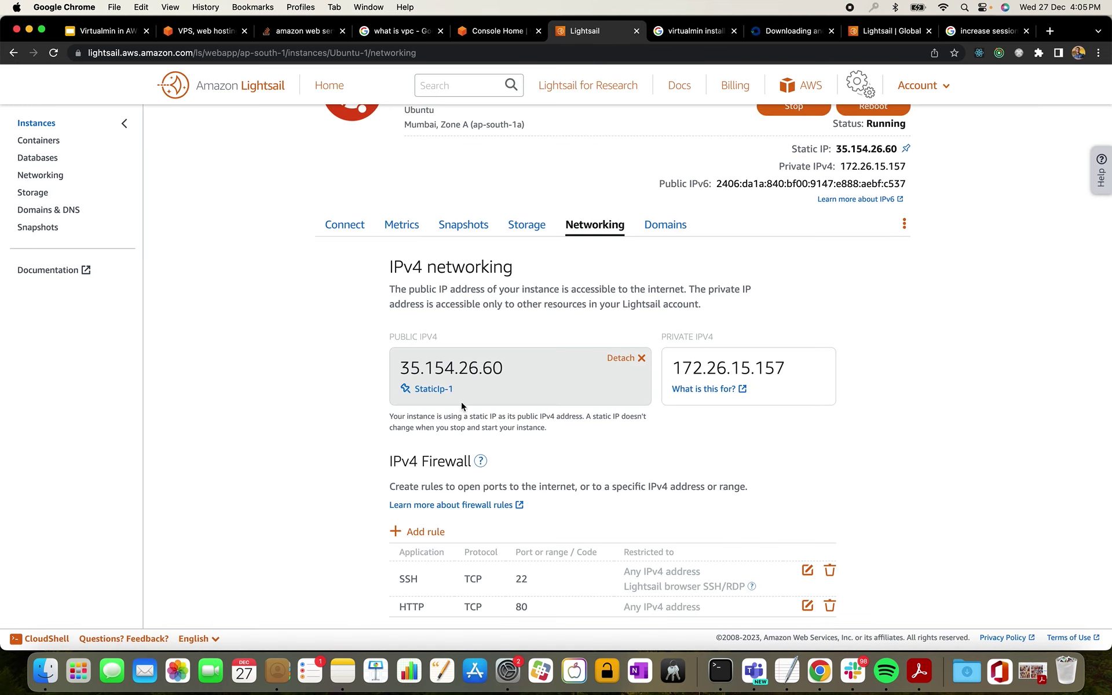
drag(508, 378, 400, 365)
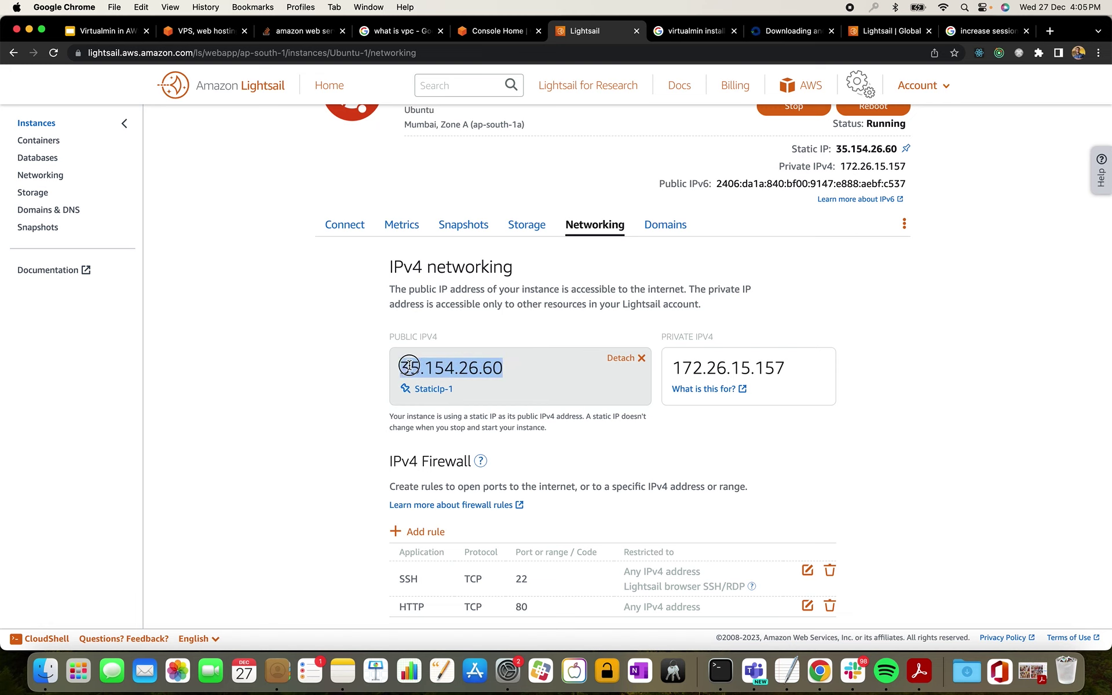
key(super+c)
key(super+Tab)
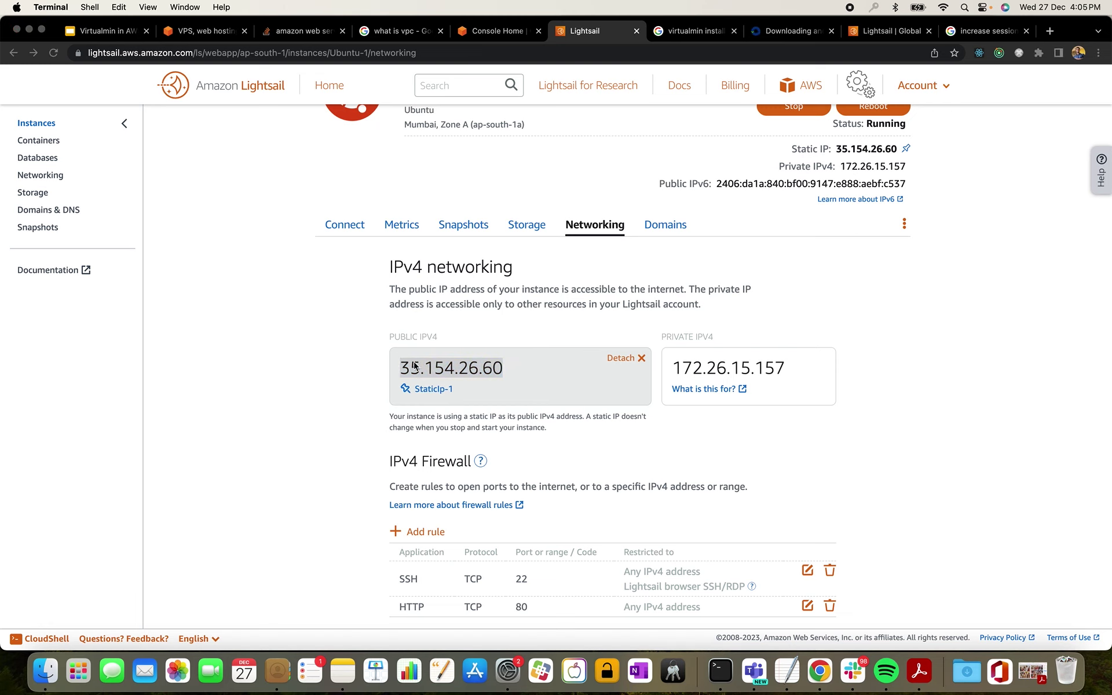
key(super+Tab)
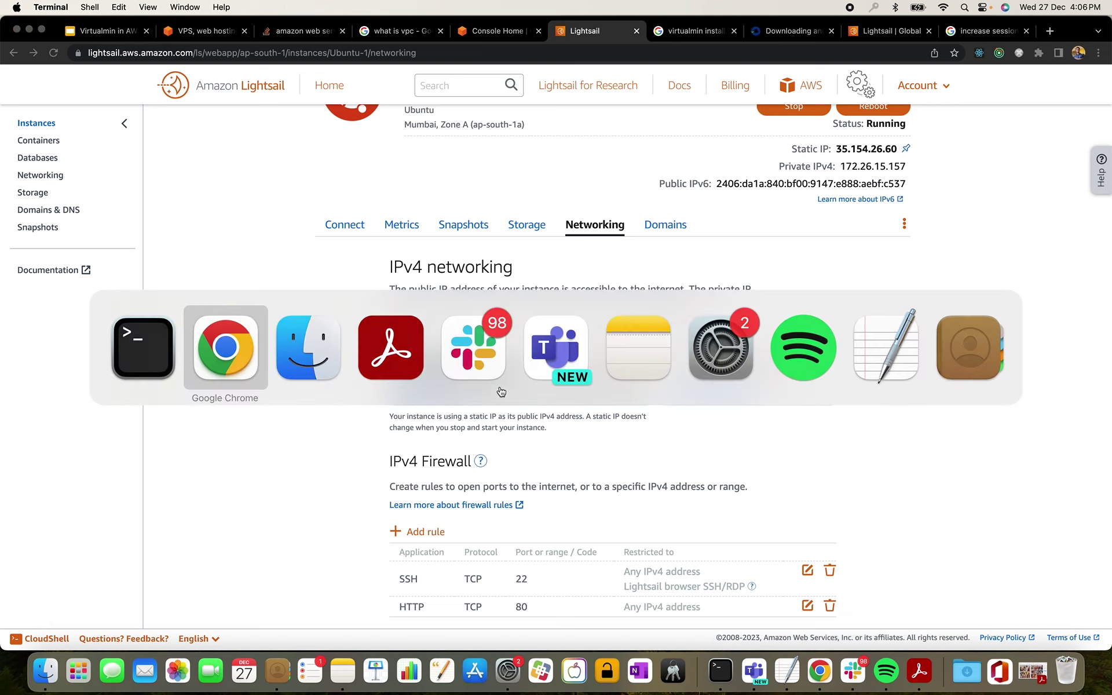
key(ctrl+Down)
click(788, 370)
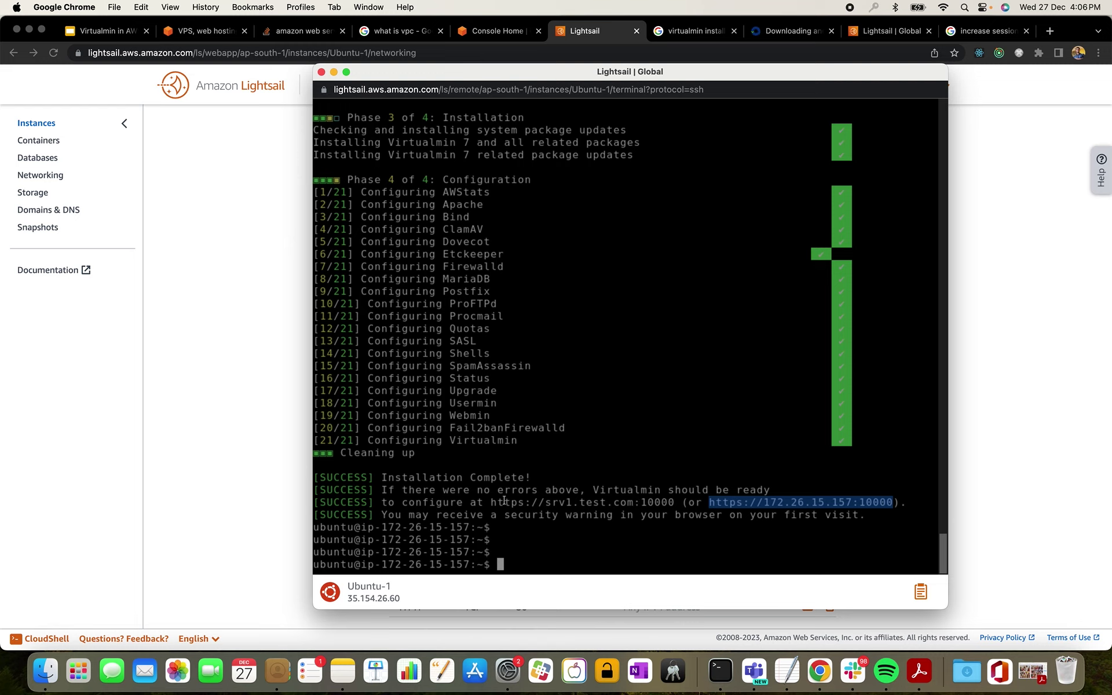
click(212, 338)
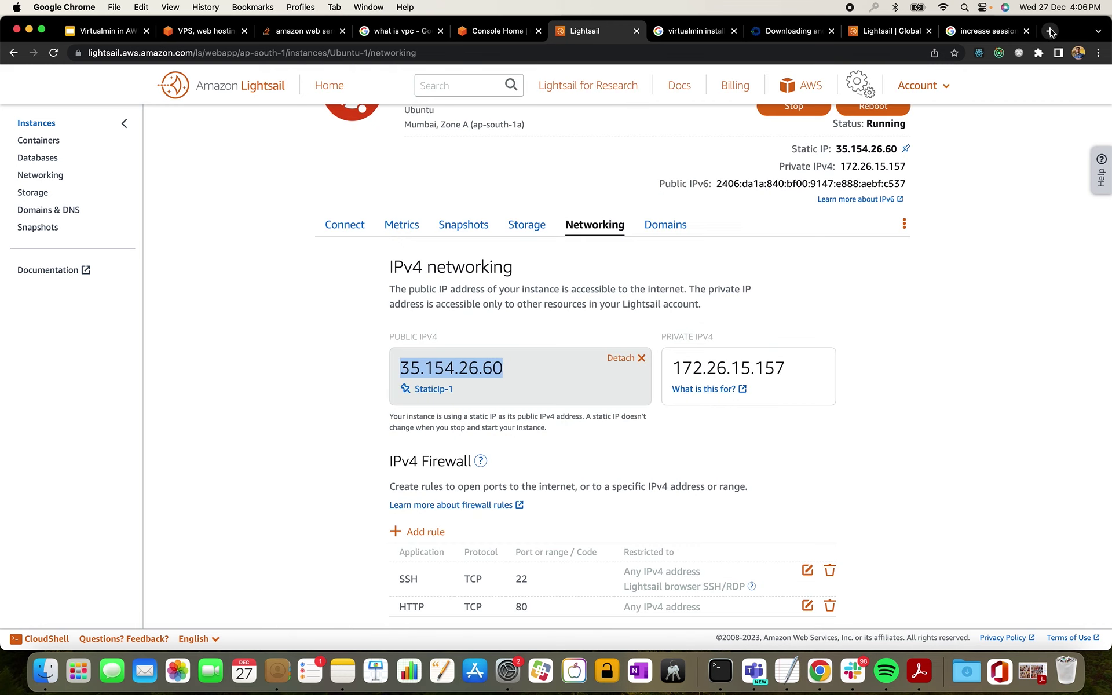
click(1050, 31)
text(htt)
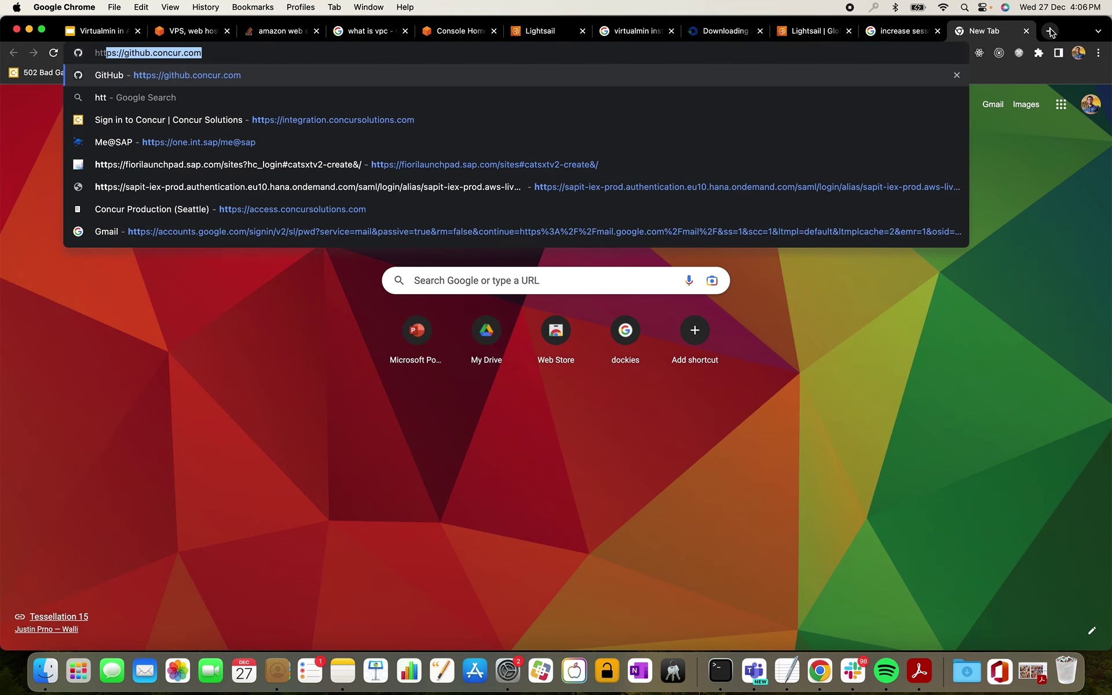
text(t)
key(BackSpace)
text(ps://)
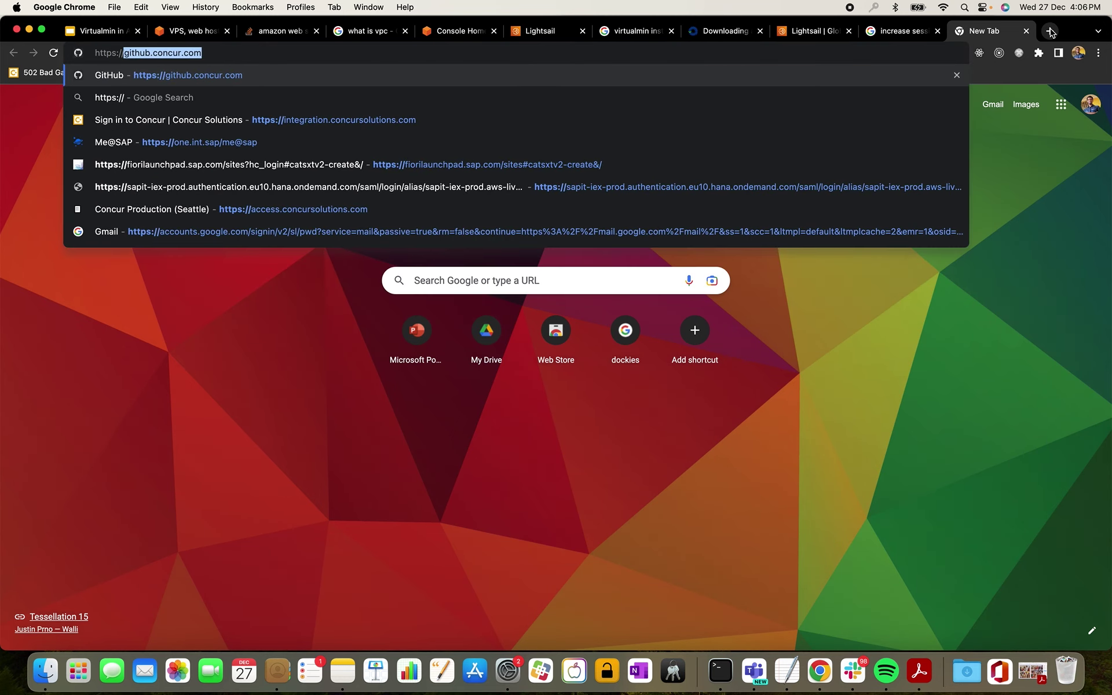
key(super+v)
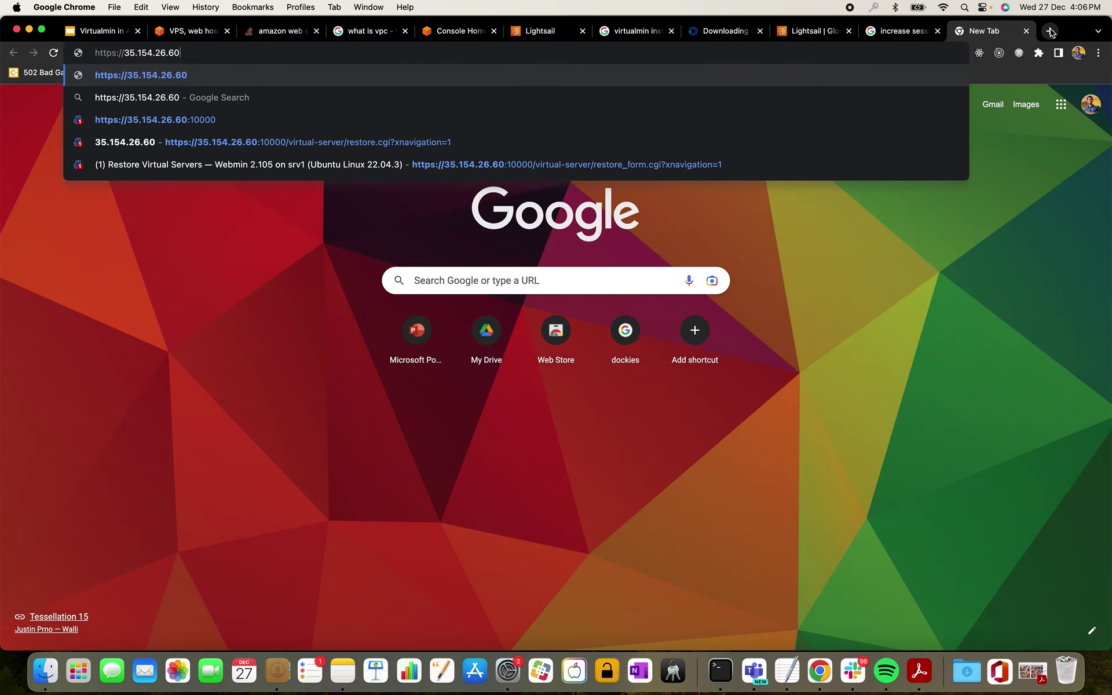
text(:10000)
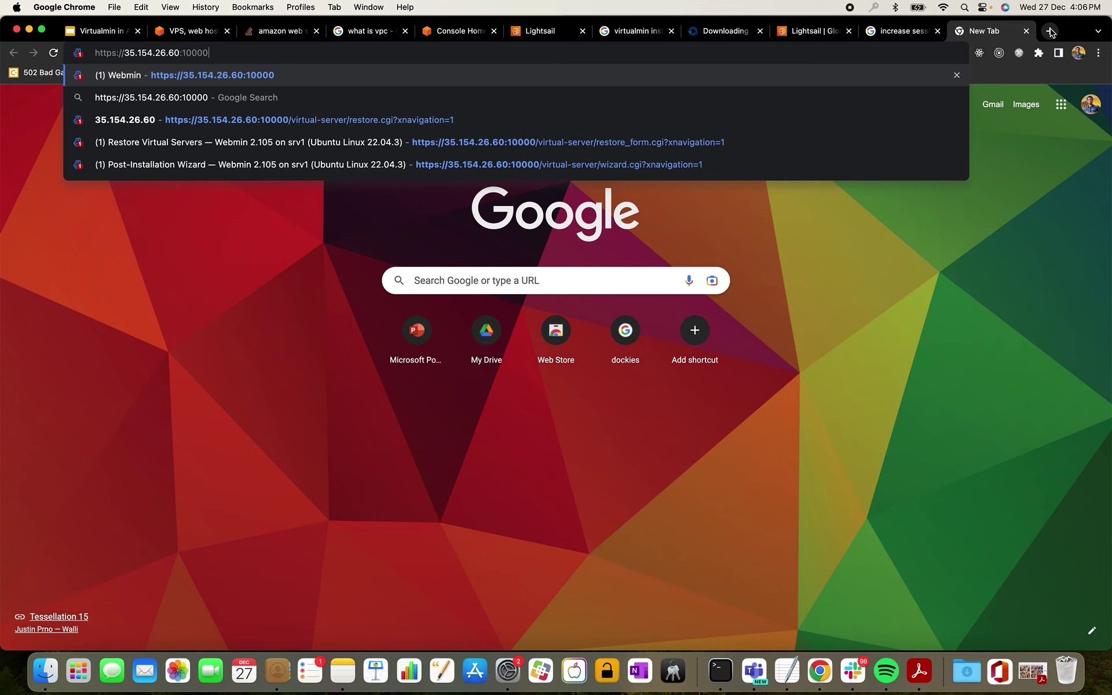
key(Return)
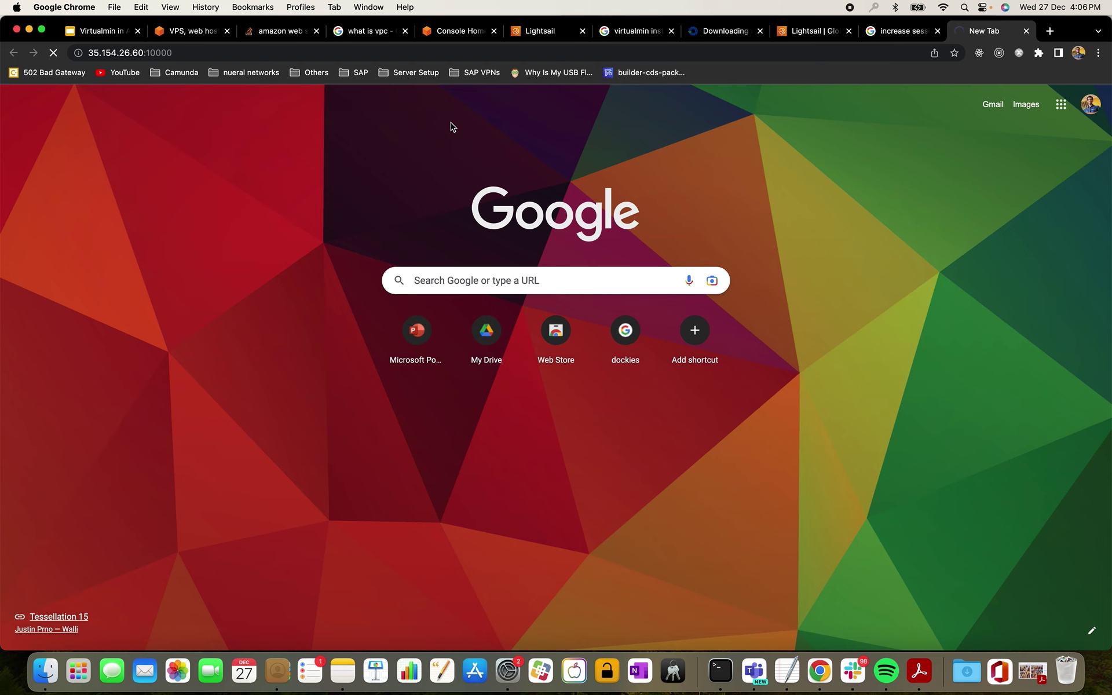
click(542, 36)
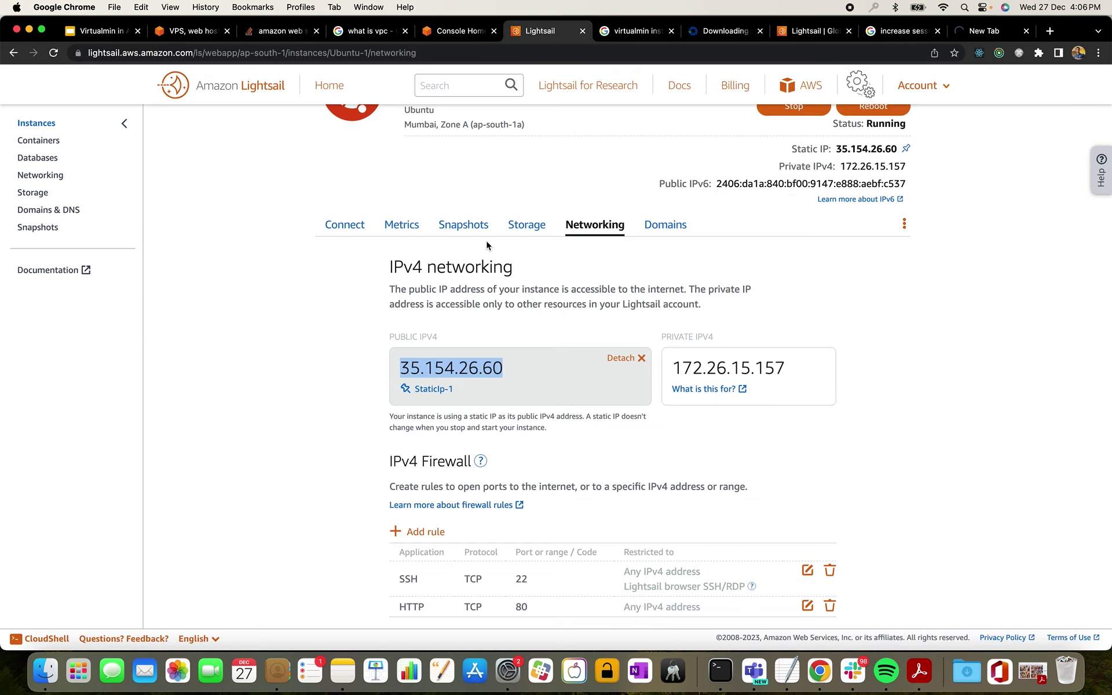
- Create a Custom TCP firewall rule allowing port 10000 from any IPv4 address
scroll(562, 292, down, 5)
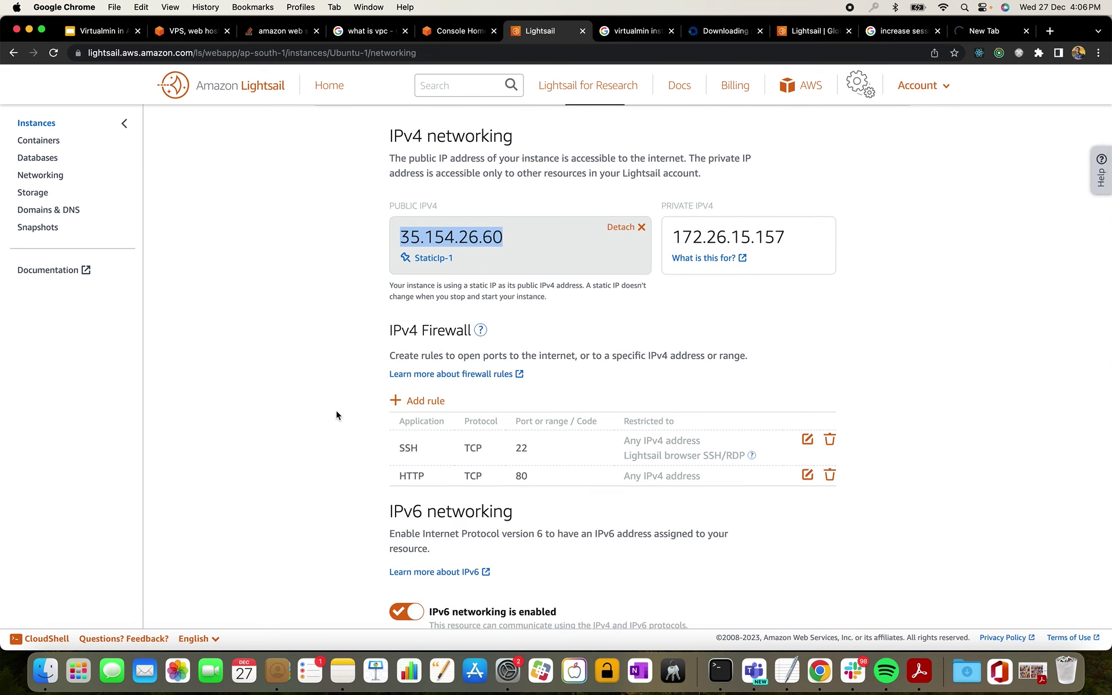
click(426, 402)
scroll(459, 480, down, 1)
scroll(459, 480, up, 5)
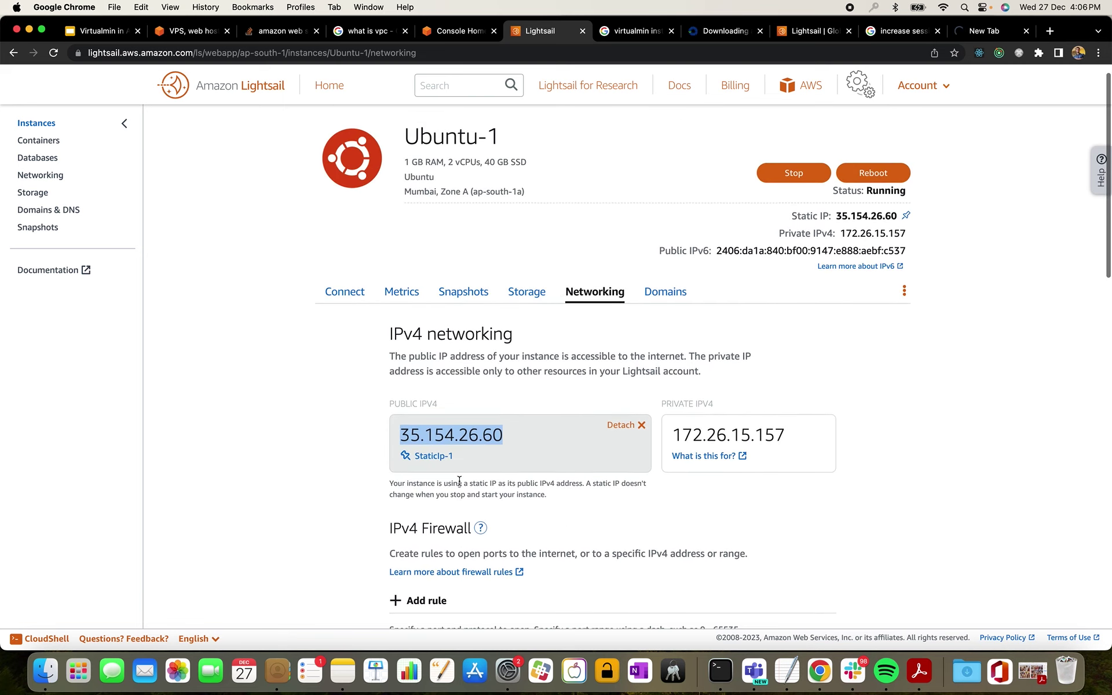
scroll(571, 360, down, 5)
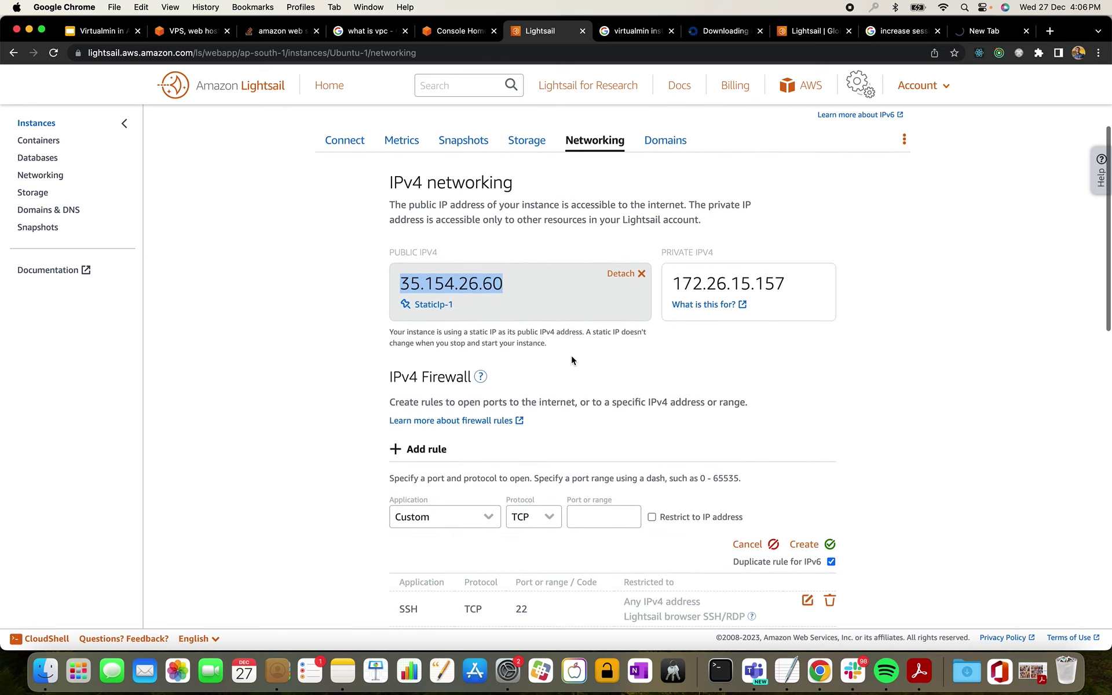
scroll(571, 360, down, 3)
click(601, 402)
text(10000)
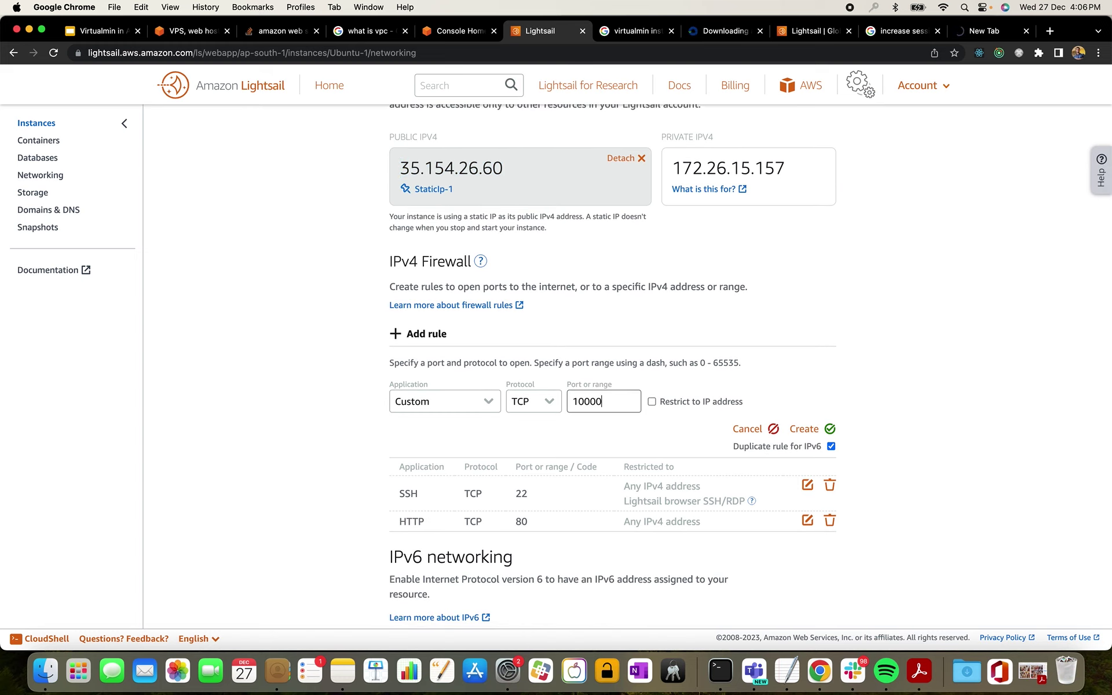
click(804, 428)
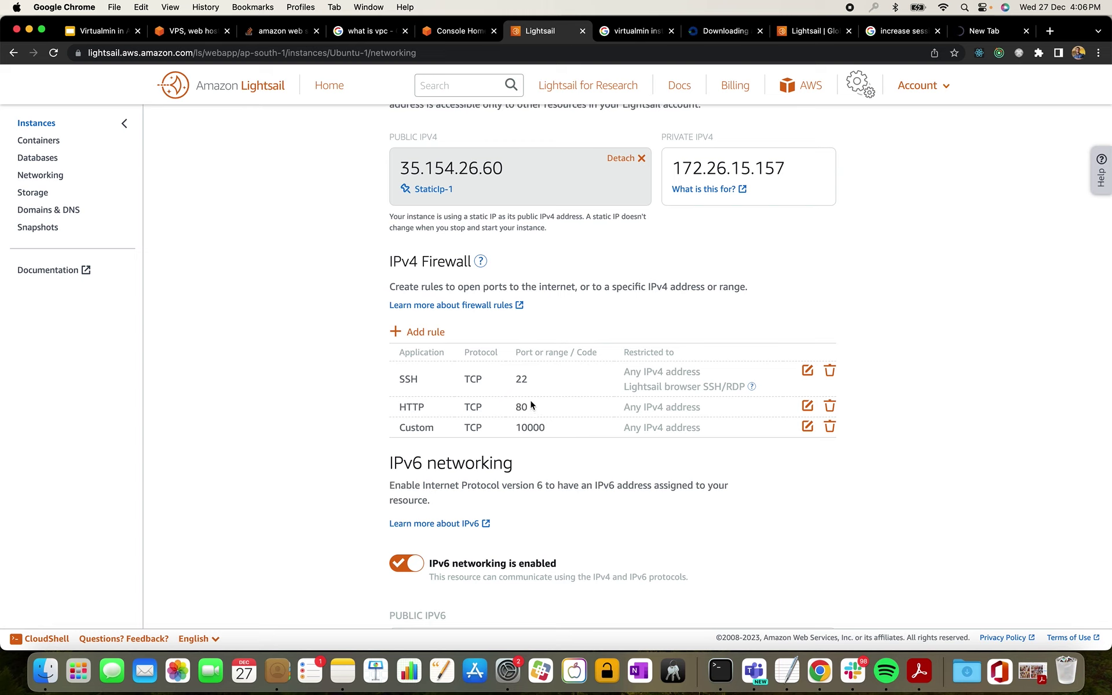
click(988, 32)
click(172, 58)
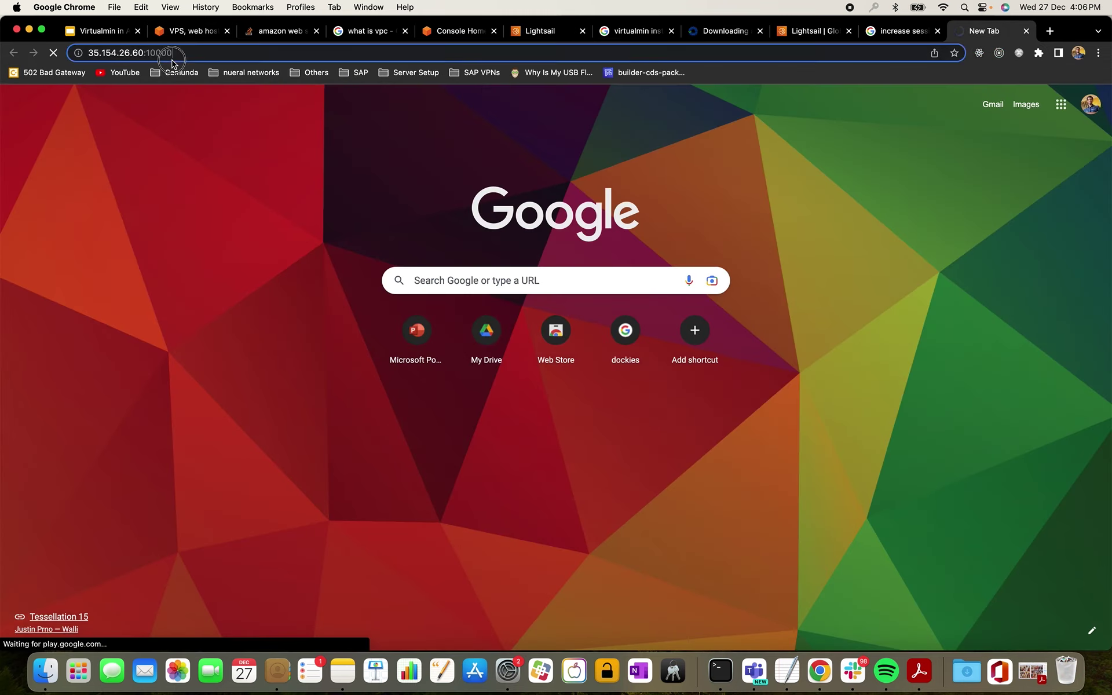
key(Left)
key(Return)
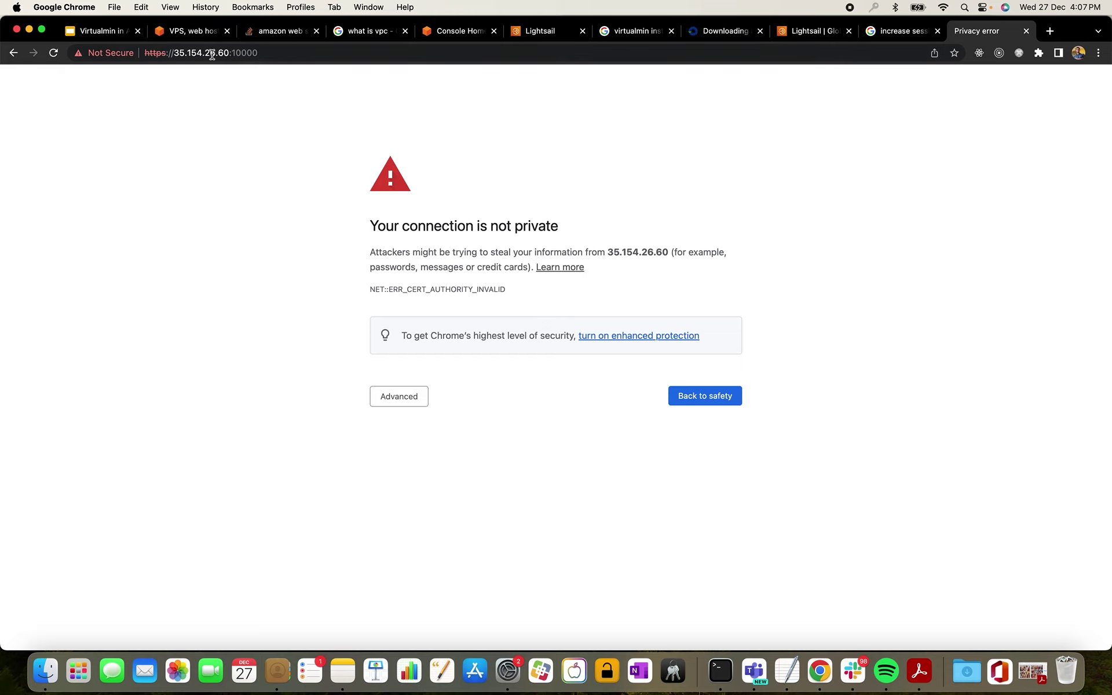
click(405, 408)
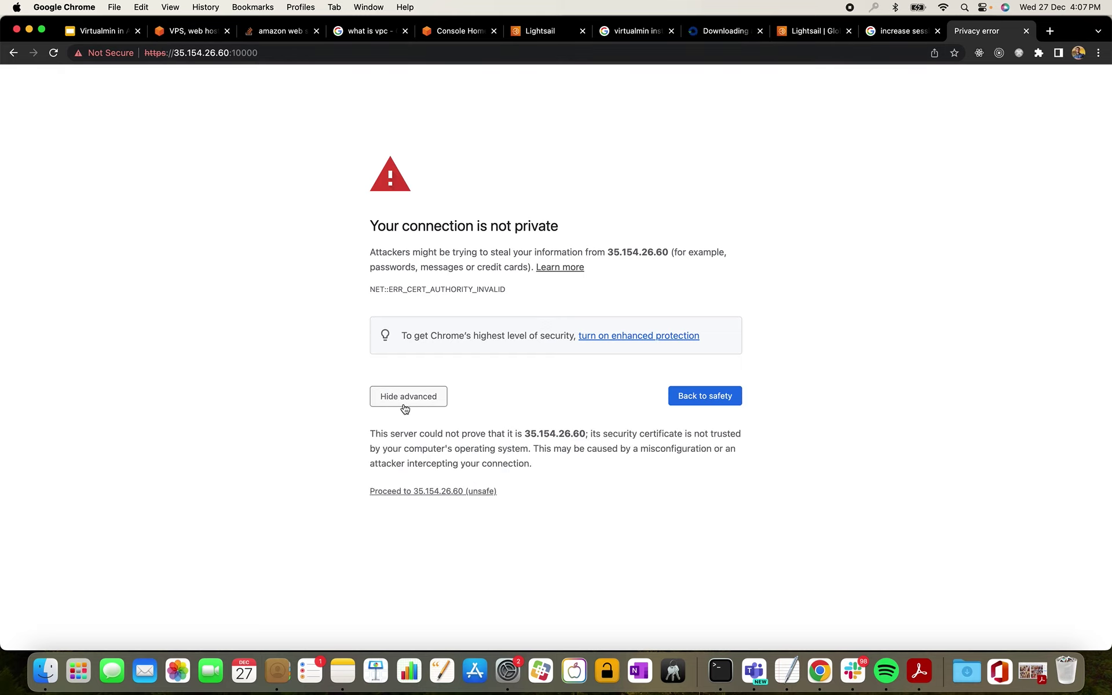
click(434, 492)
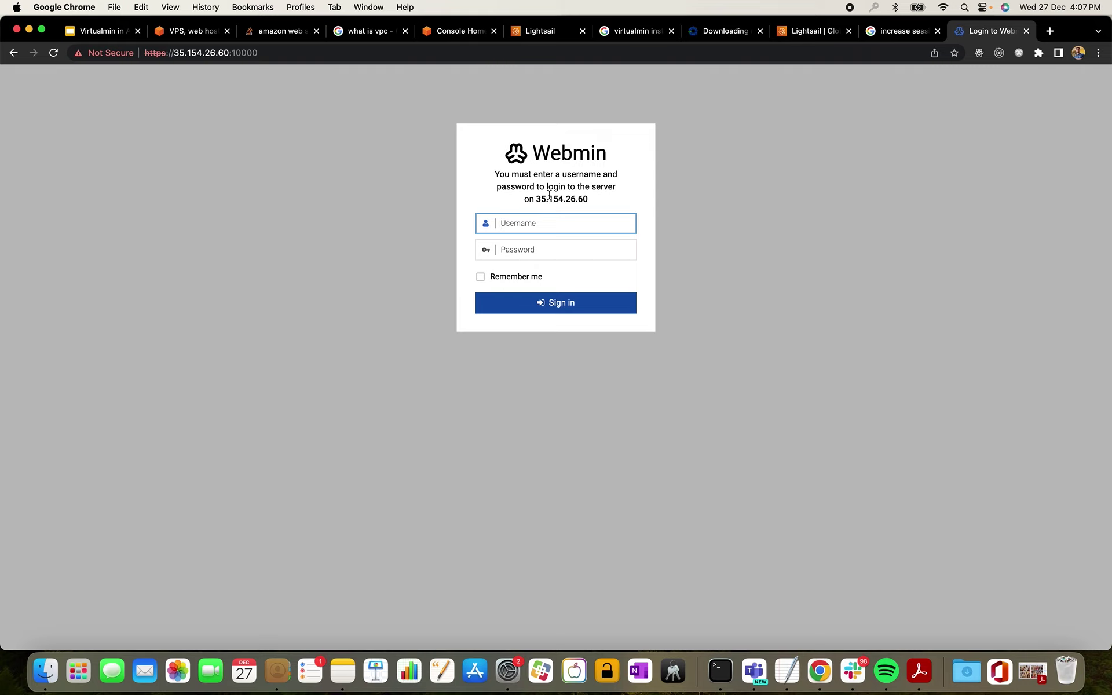
text(r)
key(BackSpace)
- Copy the SSH user name 'ubuntu' from the Lightsail Connect tab into Webmin's Username field
click(454, 36)
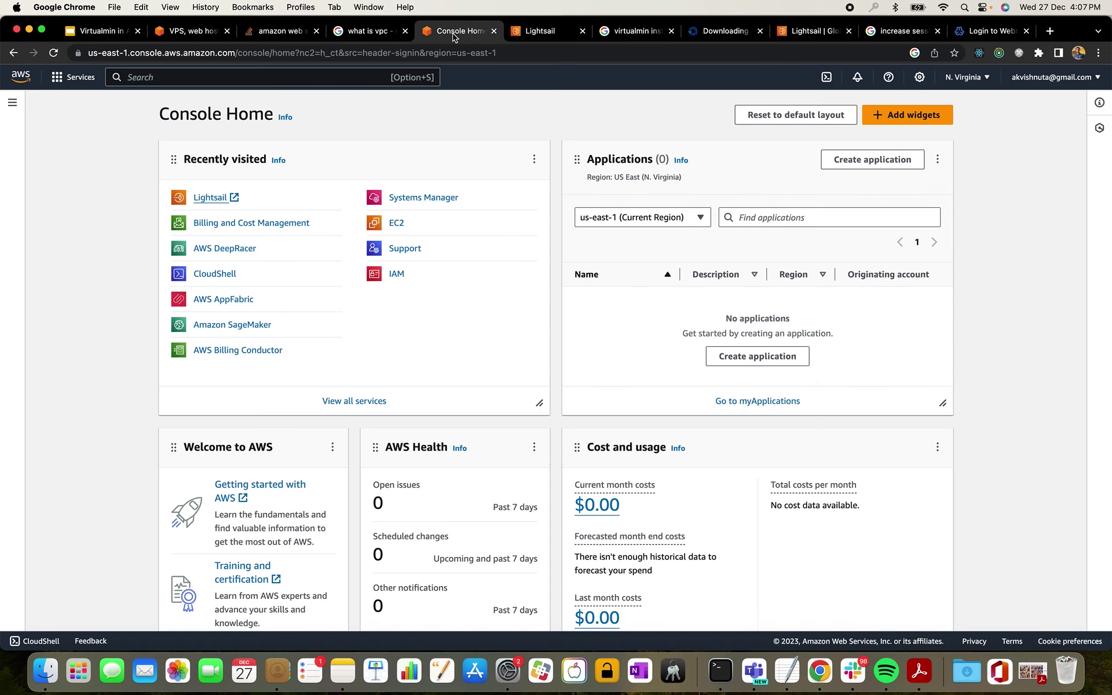
click(528, 29)
scroll(482, 236, up, 5)
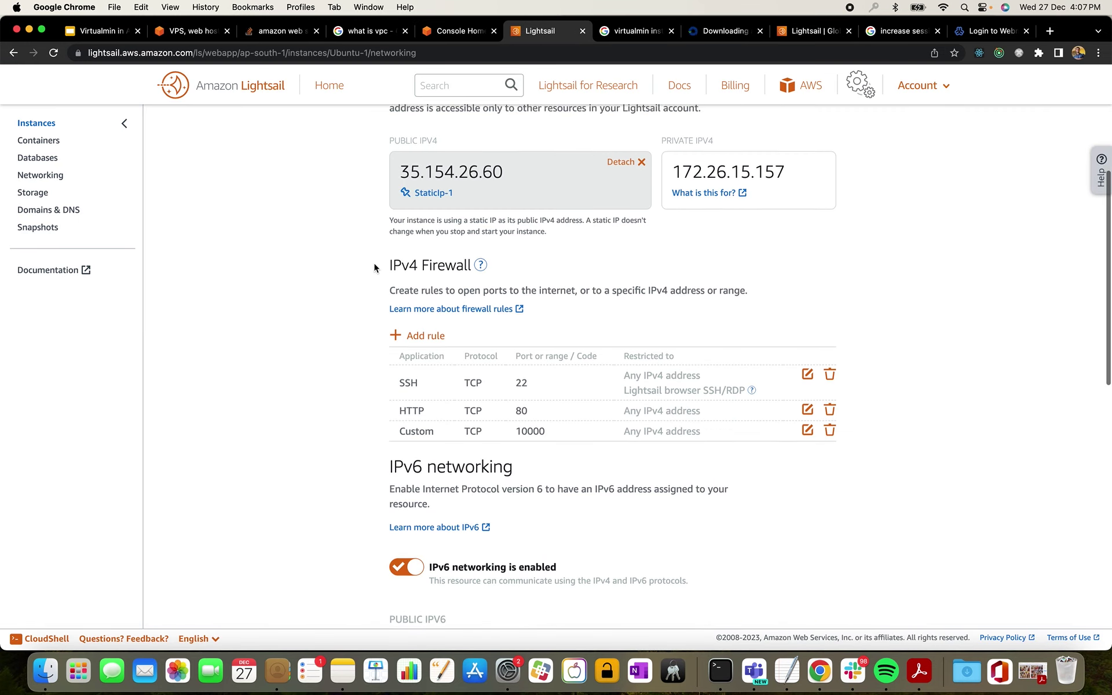
click(346, 313)
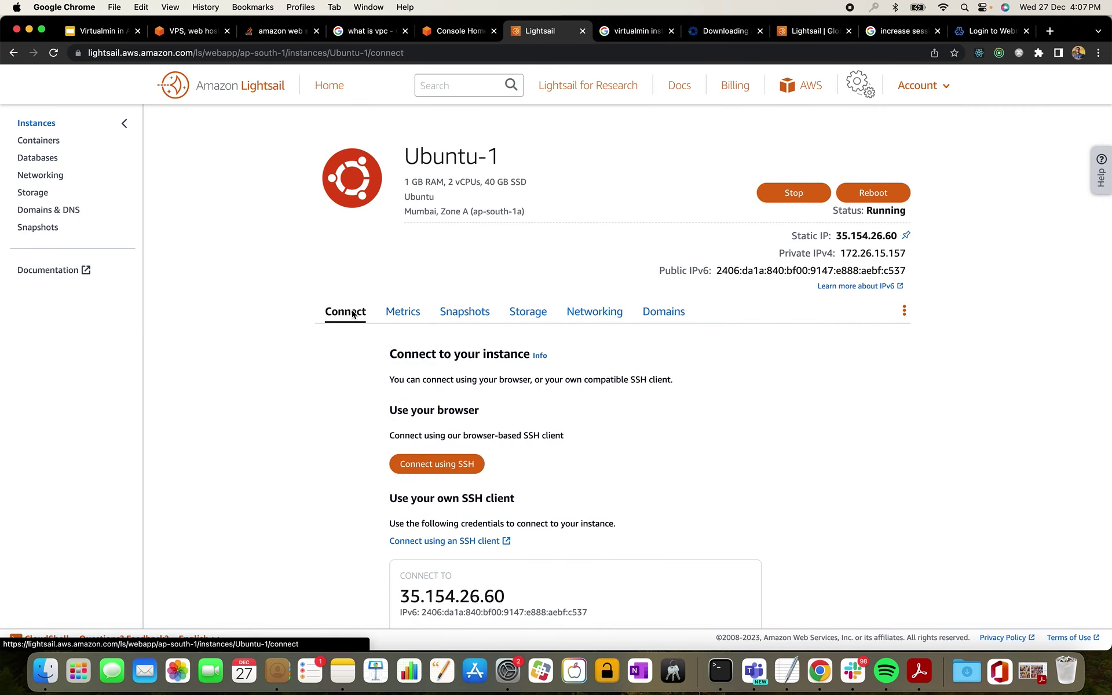
scroll(551, 431, down, 2)
scroll(552, 431, down, 4)
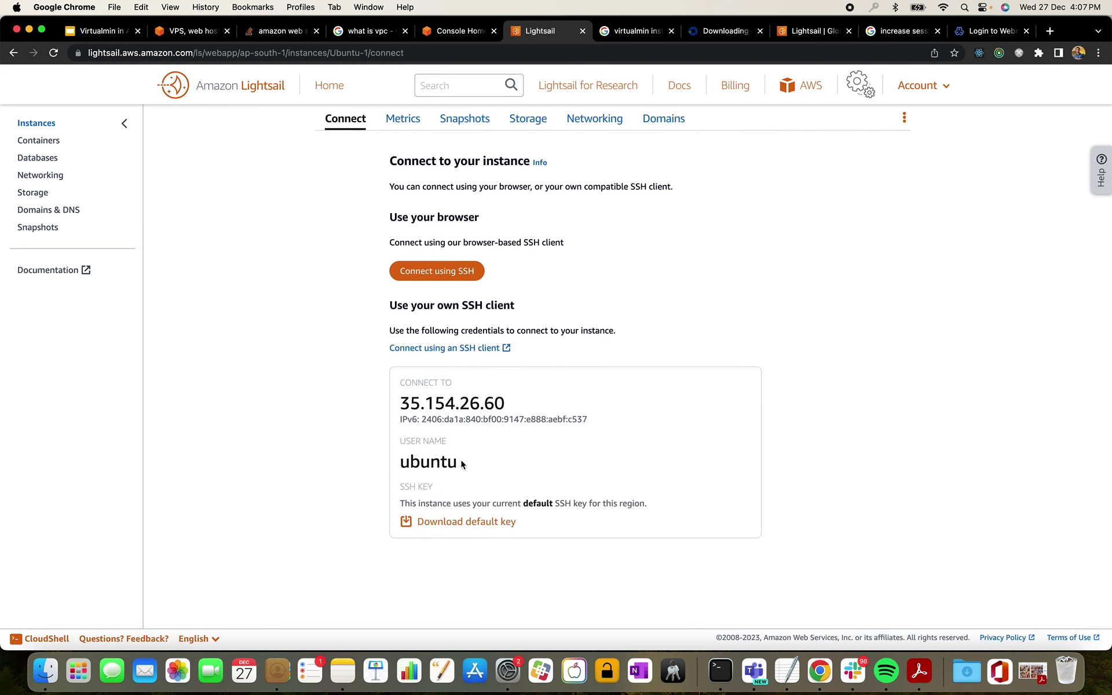
double_click(437, 463)
key(super+c)
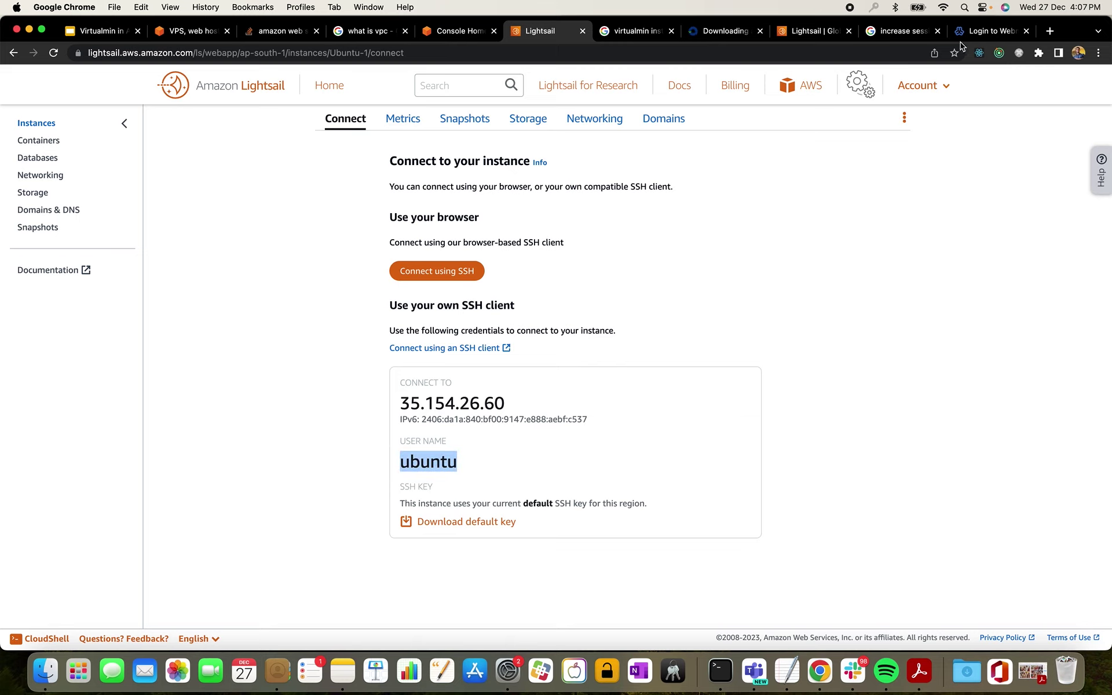
click(988, 32)
key(super+v)
click(564, 251)
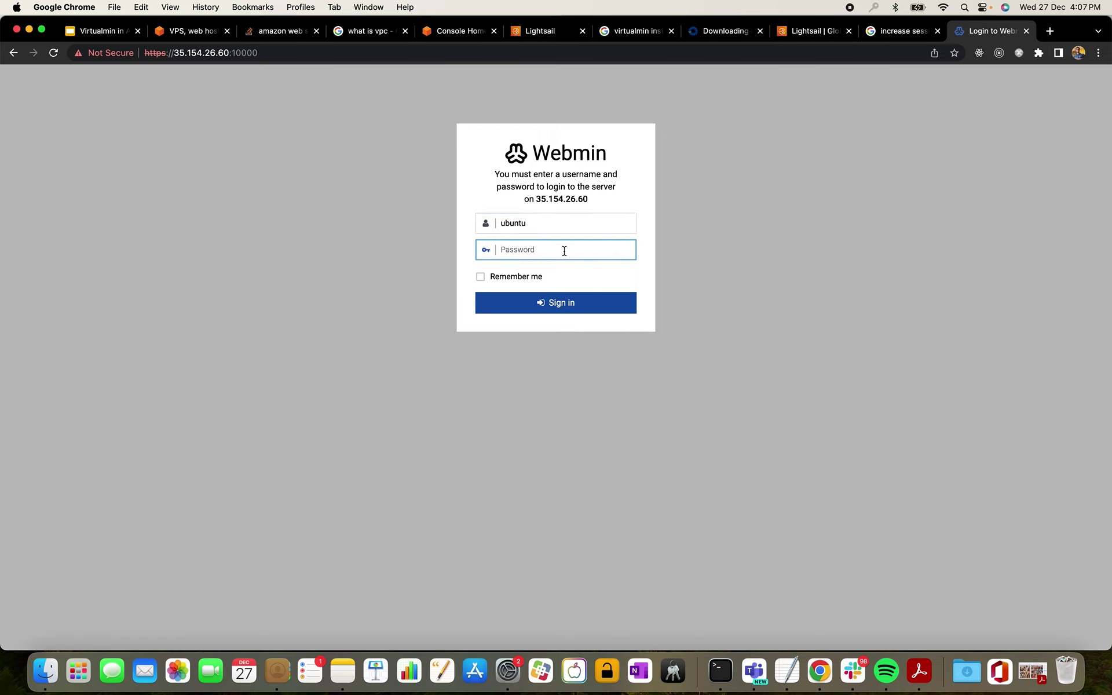
- Cycle through open applications looking for a Terminal window, then return to Chrome
key(super+Tab)
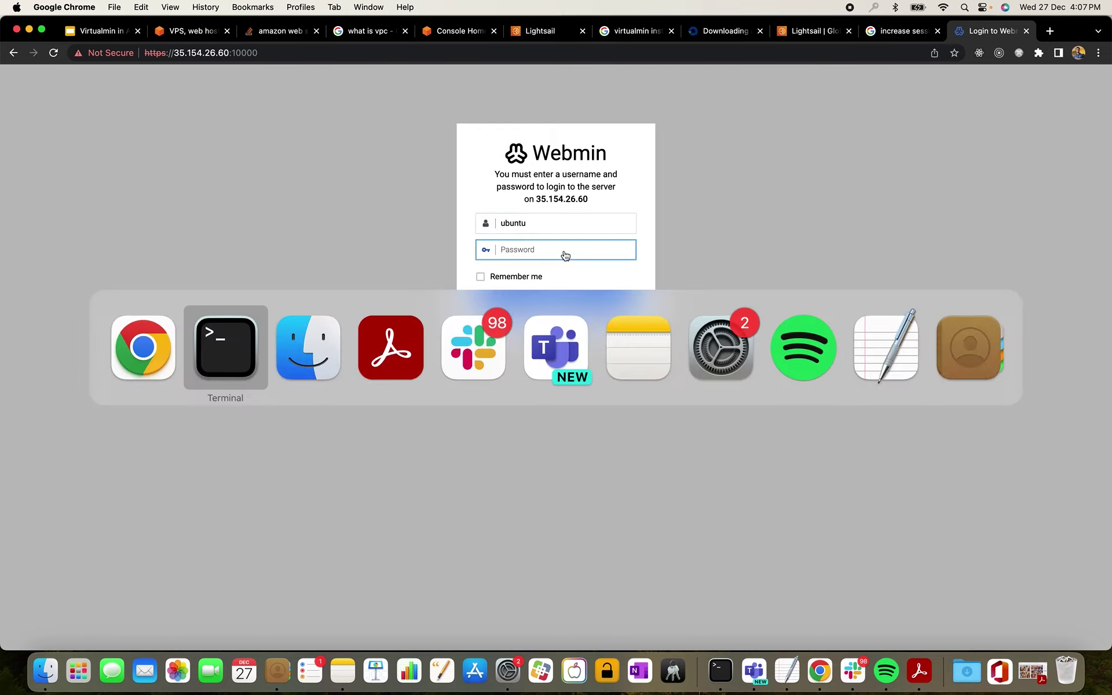
key(super+Tab)
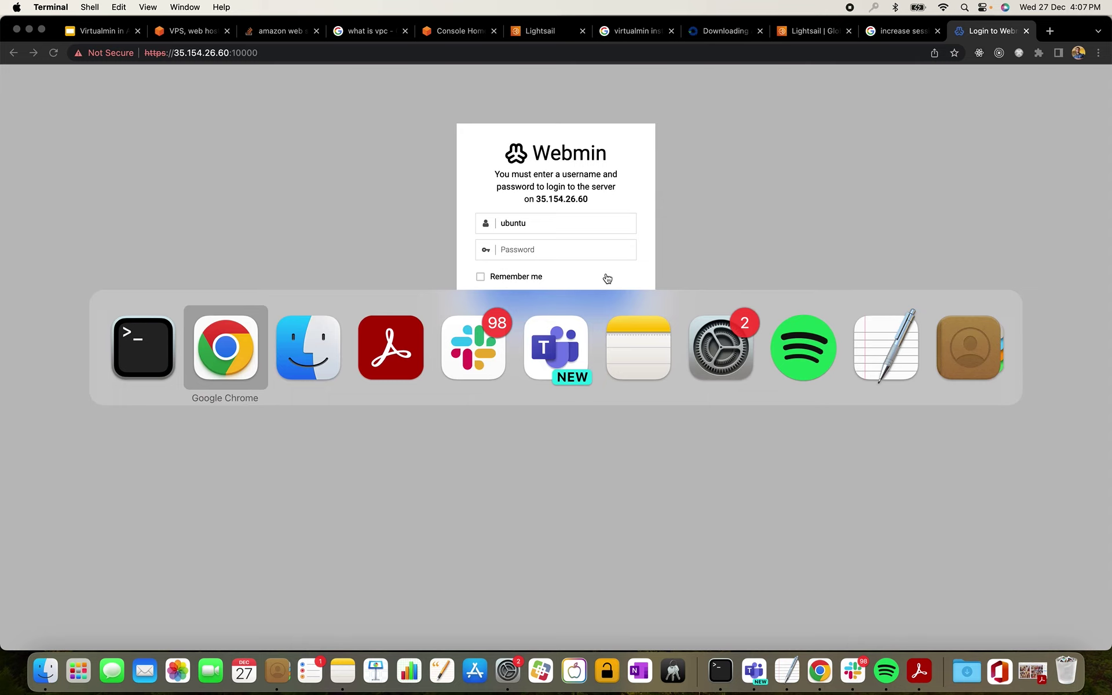
key(super+shift+Tab)
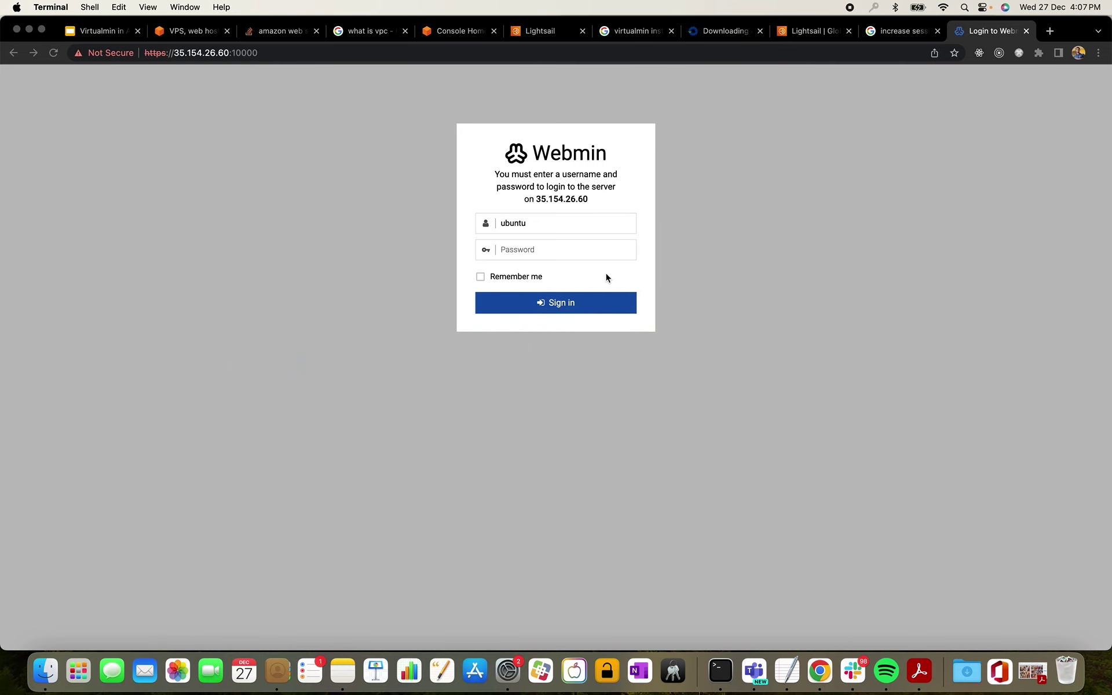
key(ctrl+Down)
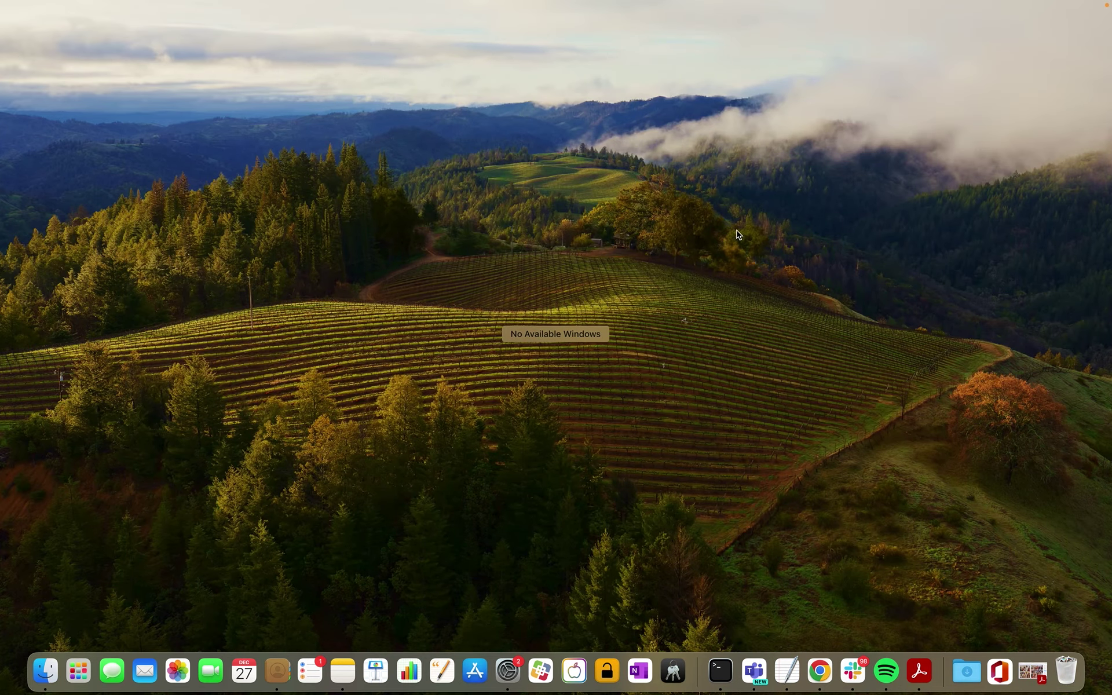
key(Escape)
click(782, 266)
- Bring the Lightsail SSH terminal window forward and reposition it
key(ctrl+Up)
key(ctrl+Up)
key(ctrl+Up)
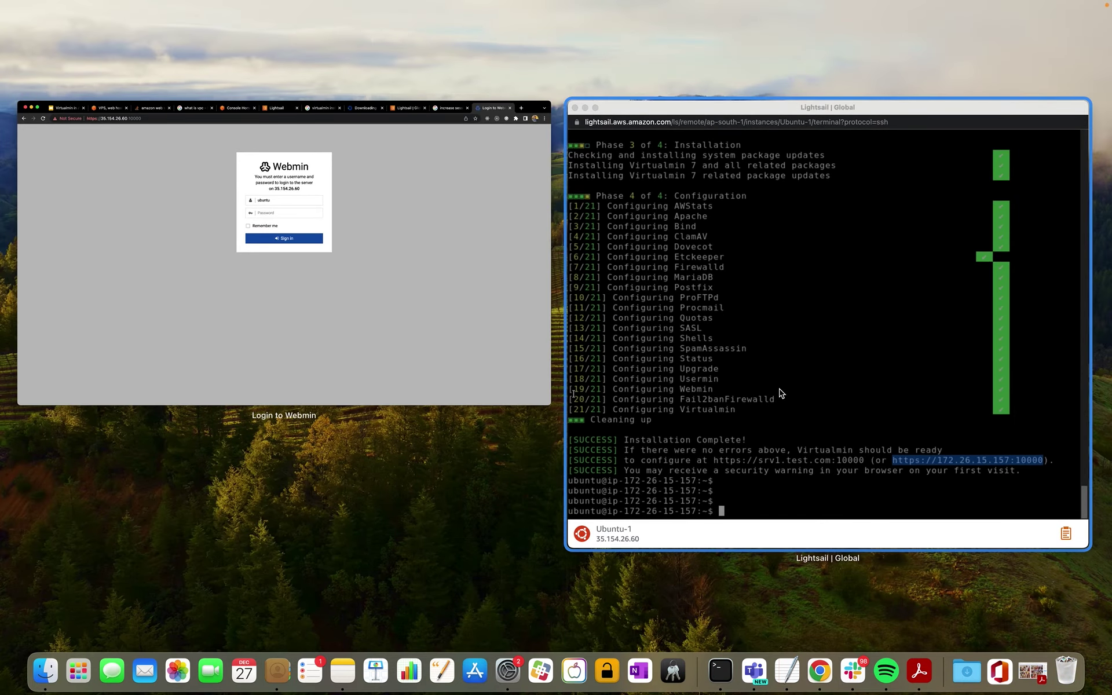
click(782, 348)
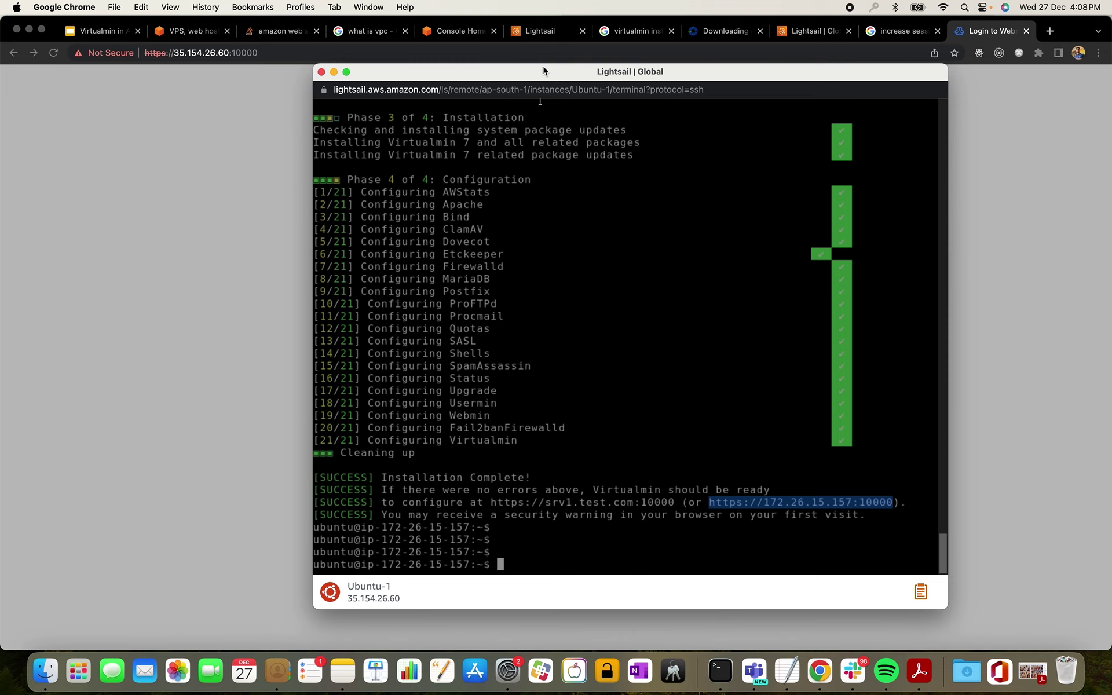
drag(543, 67, 648, 96)
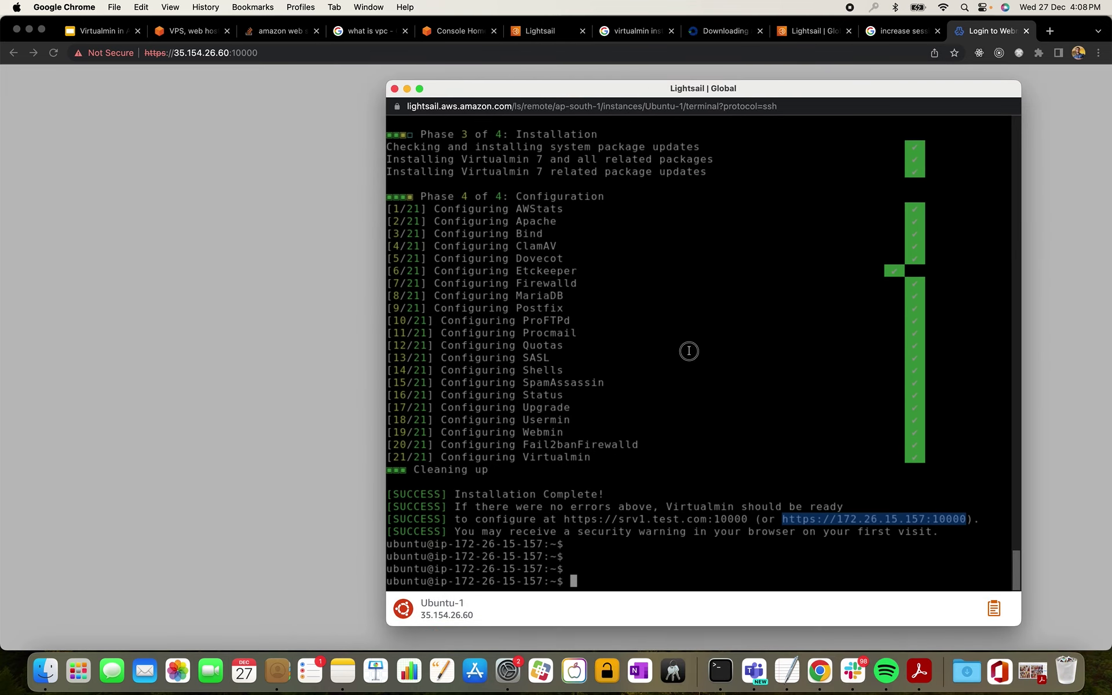
click(688, 351)
- Run sudo passwd ubuntu and enter the new password twice
text(sudo )
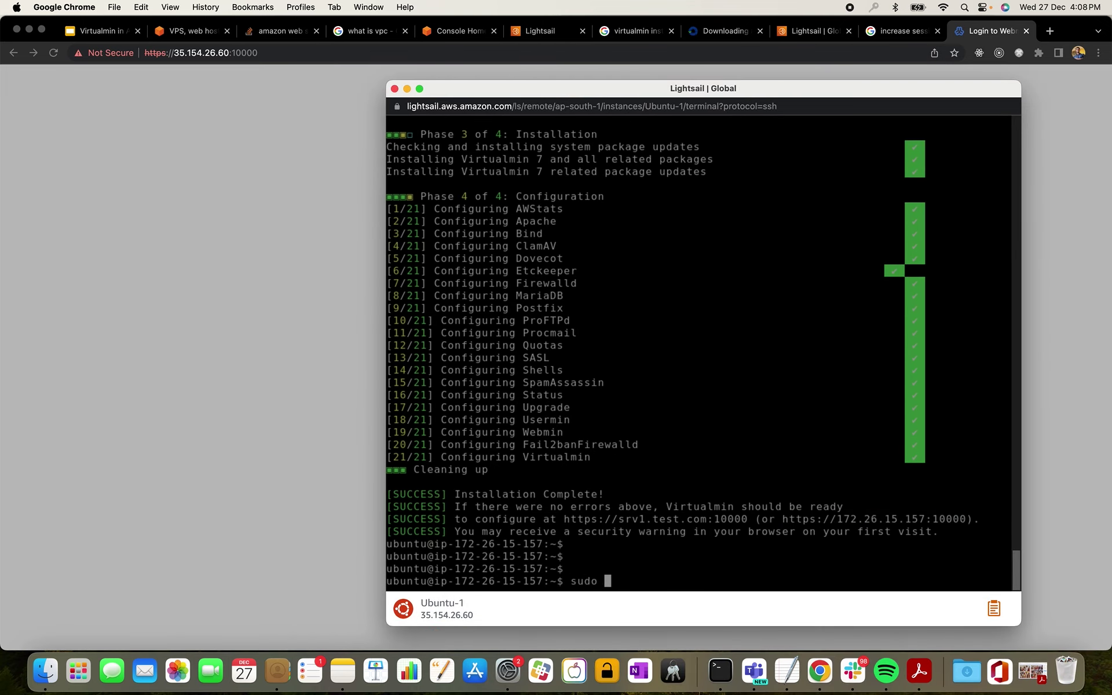
text(passwd ubunut)
text(u)
key(Return)
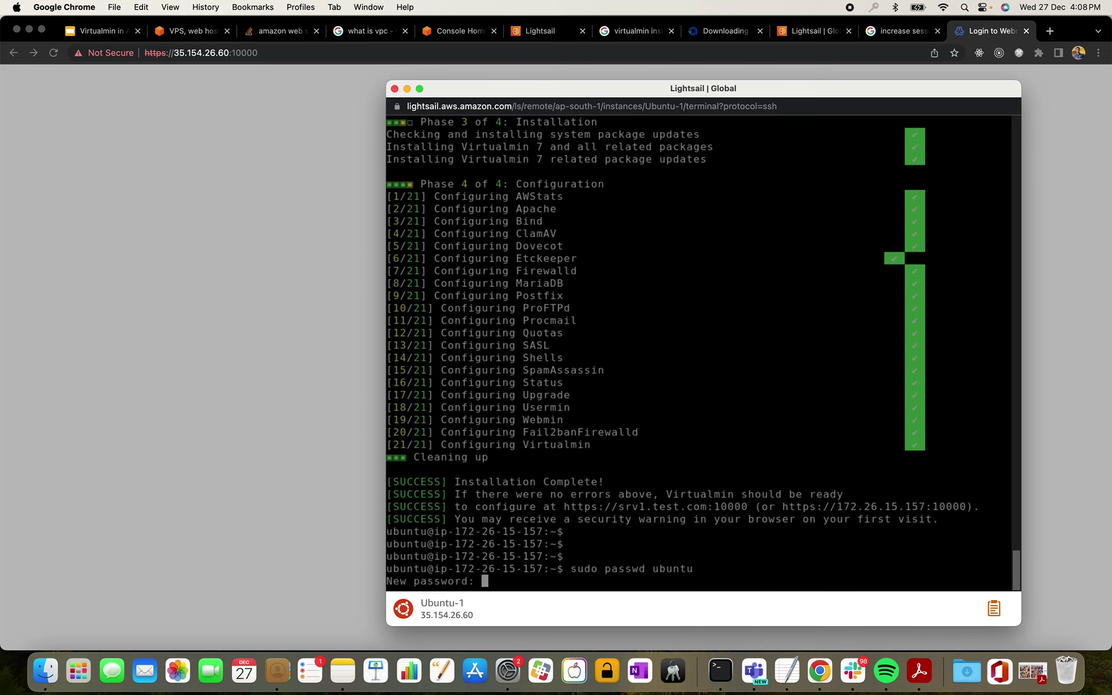
key(Return)
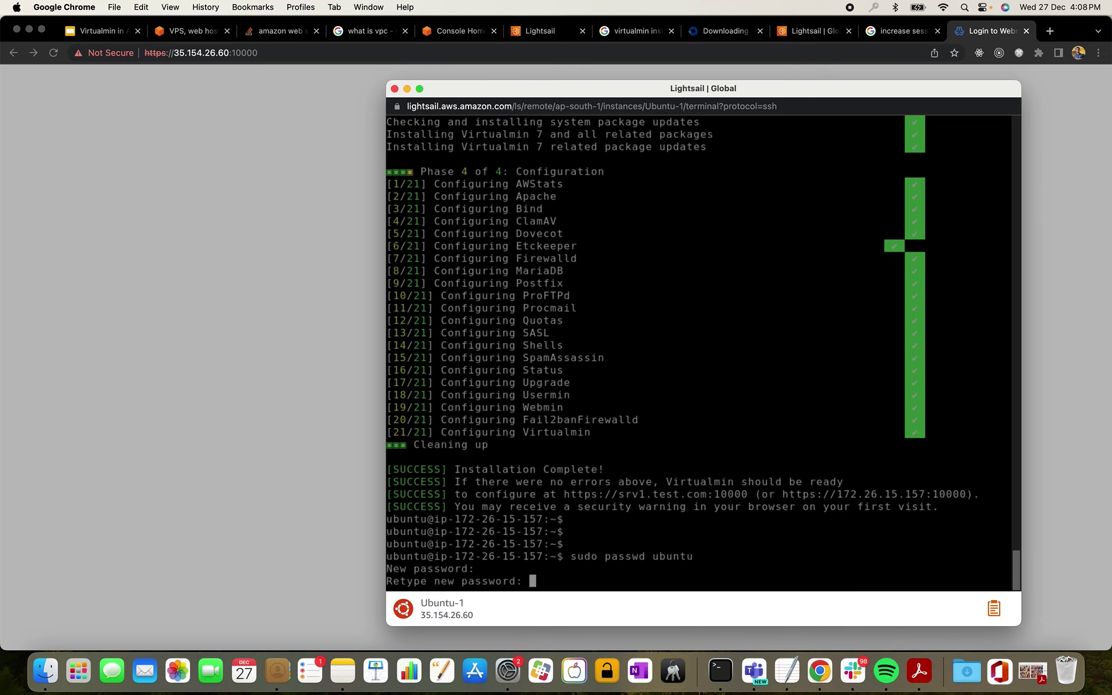
key(Return)
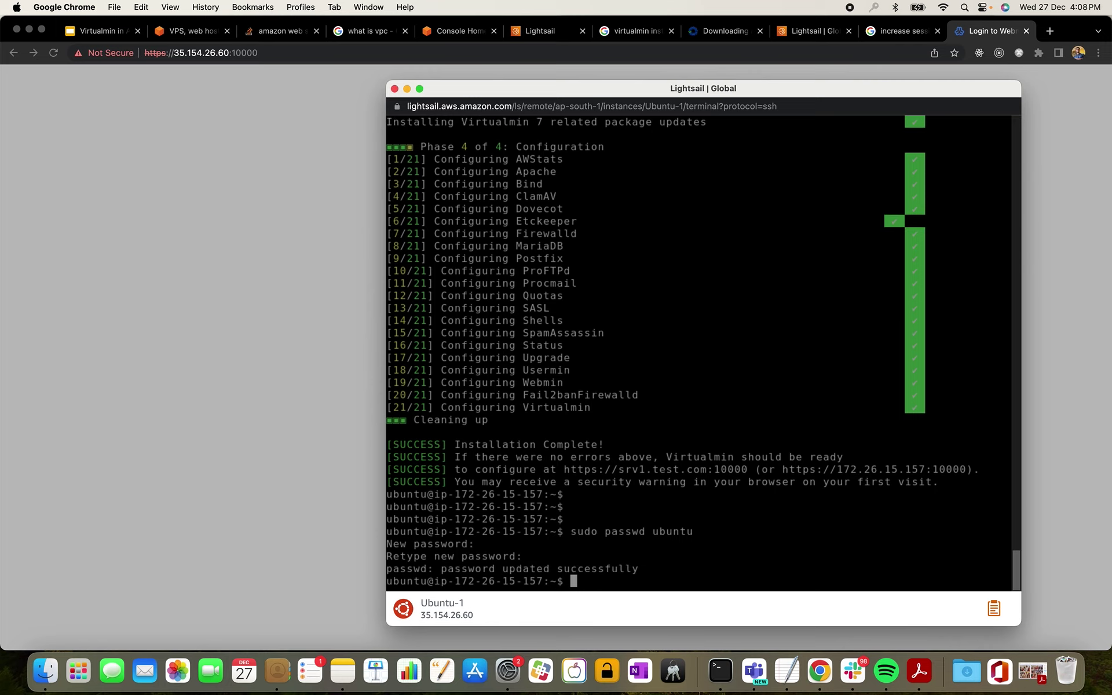
- Sign in to Webmin as ubuntu with the new password, ticking Remember me
click(248, 371)
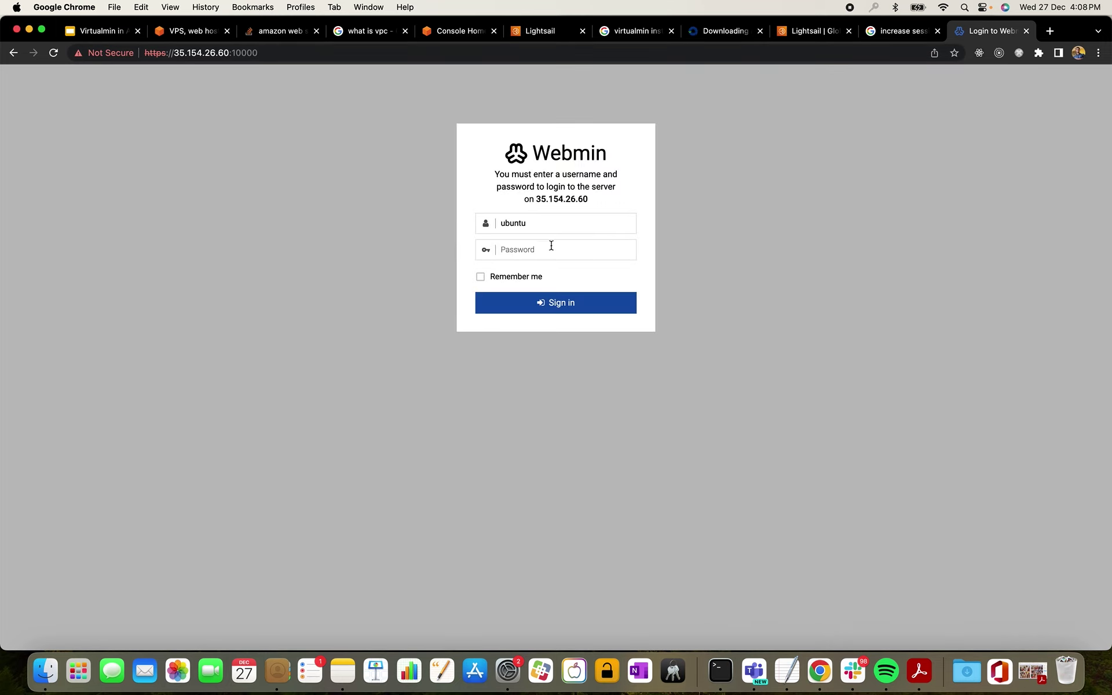
click(528, 258)
text(•••••••••)
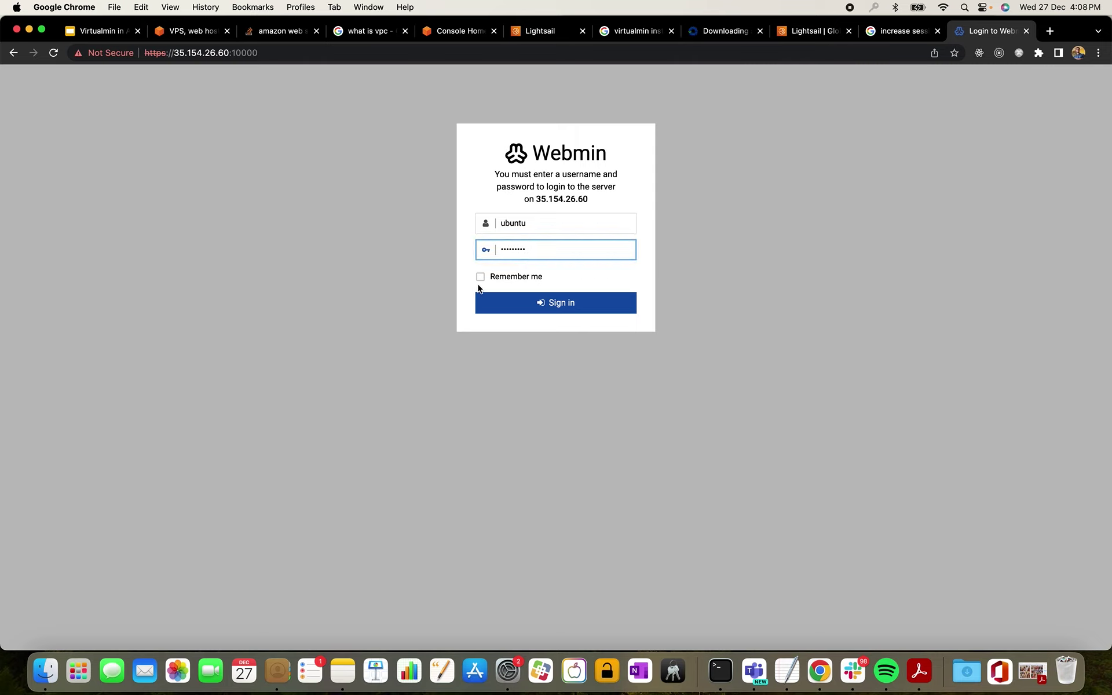
click(480, 277)
click(534, 307)
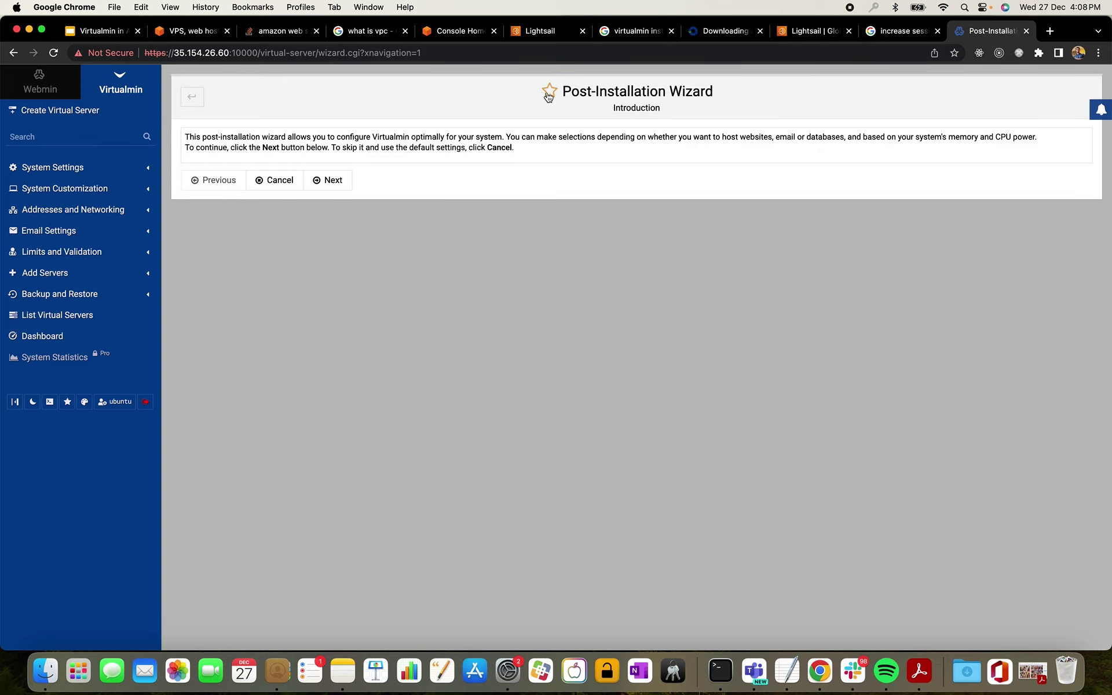
- Advance the Post-Installation Wizard past the Introduction and Memory use pages
drag(561, 92, 712, 93)
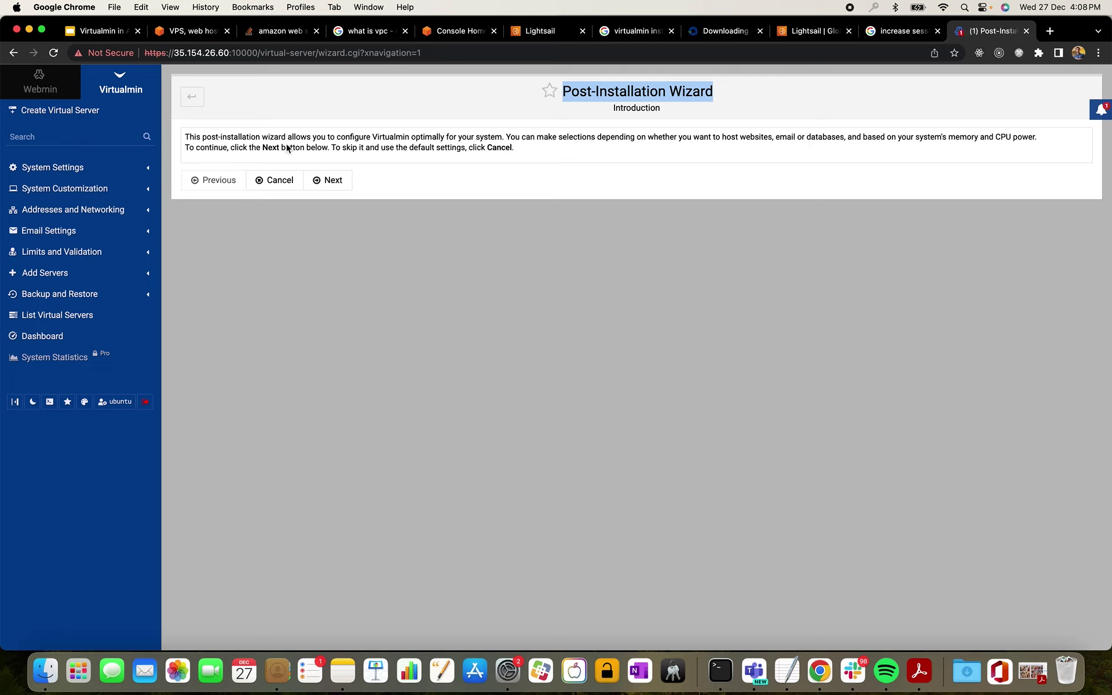
click(335, 181)
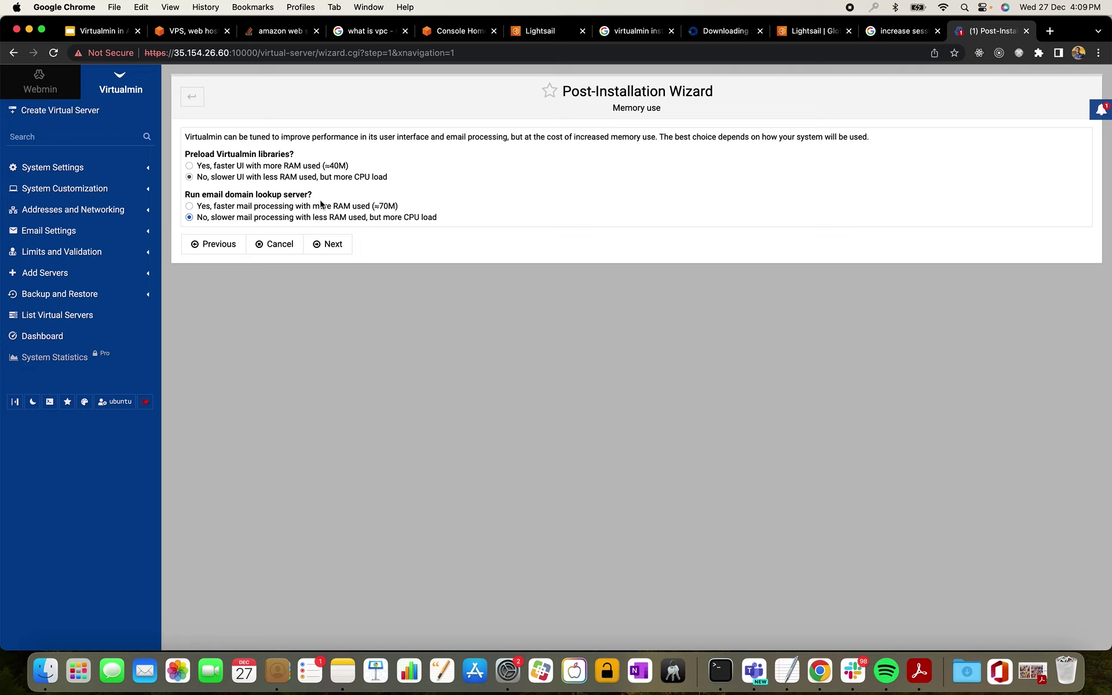
click(335, 250)
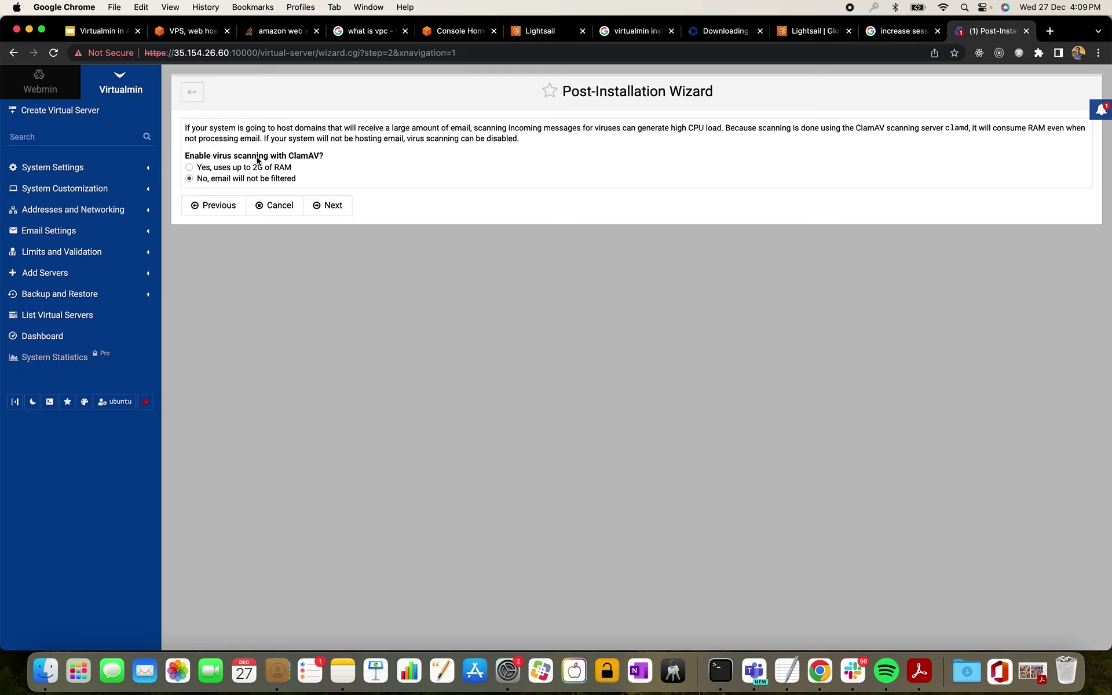
- Leave ClamAV off, run MariaDB but not PostgreSQL, and continue to the MariaDB password step
click(335, 203)
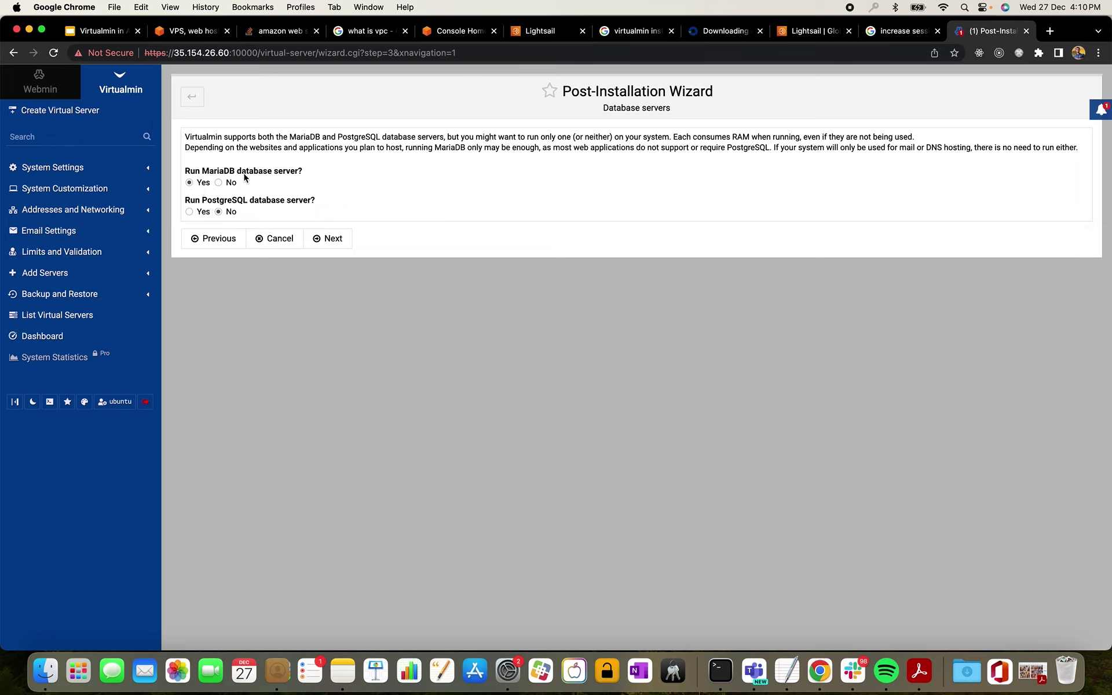
click(219, 211)
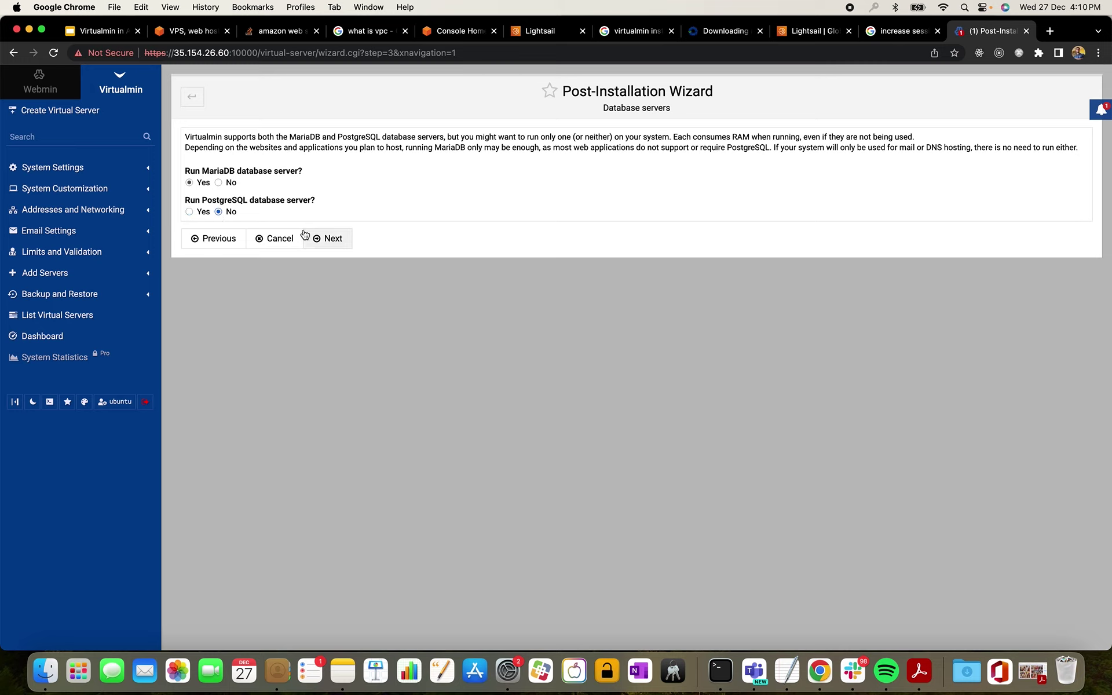
click(190, 212)
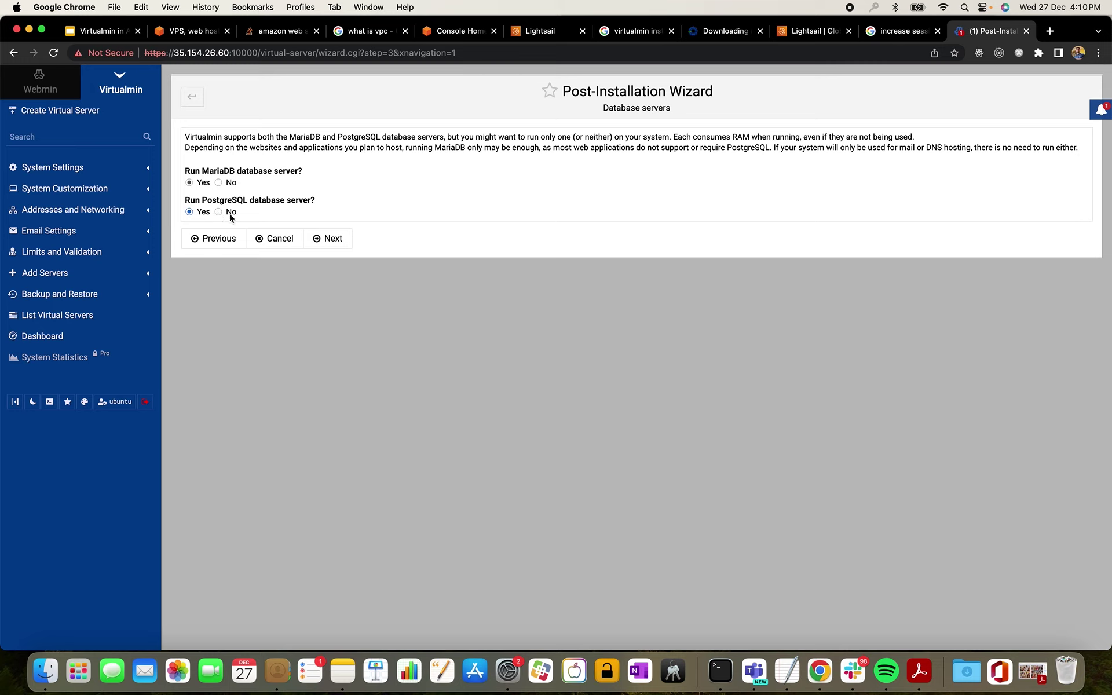
click(327, 238)
click(332, 239)
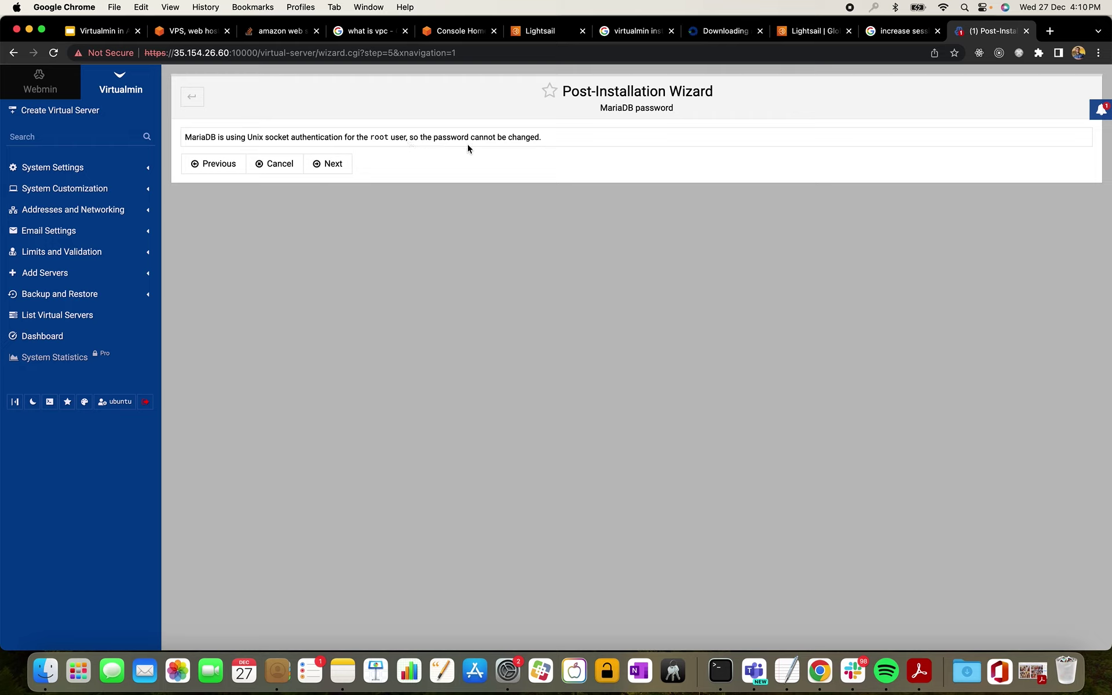
- Continue to DNS configuration, tick 'Skip check for resolvability' and select the srv1 nameserver prefix
click(333, 168)
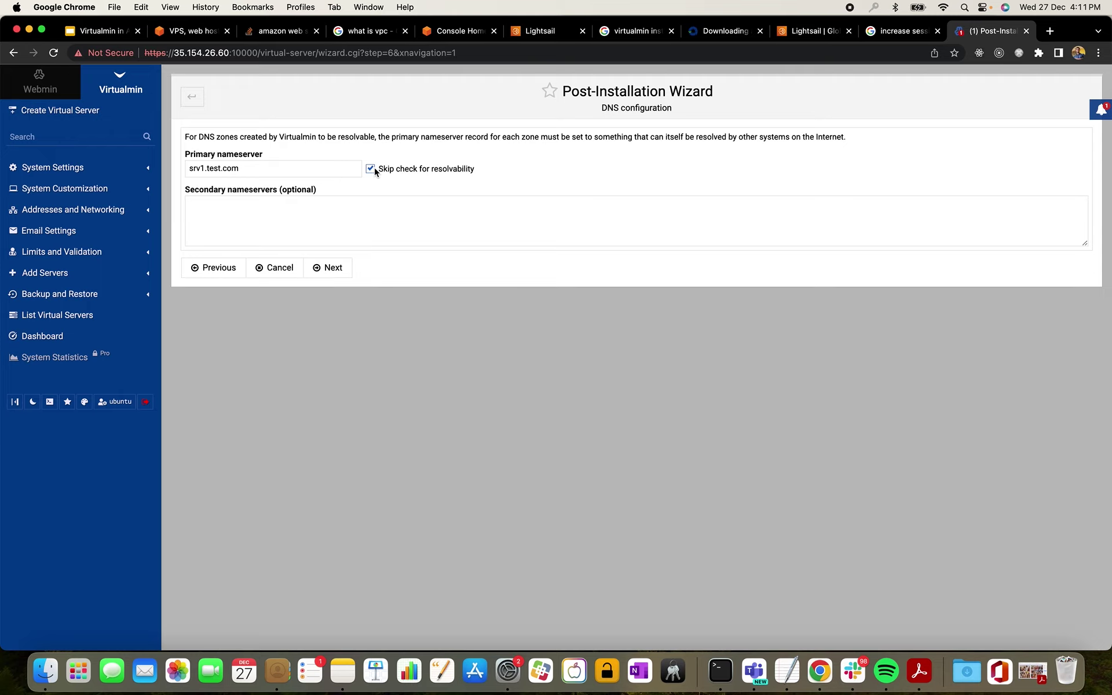
click(369, 170)
drag(207, 169, 175, 169)
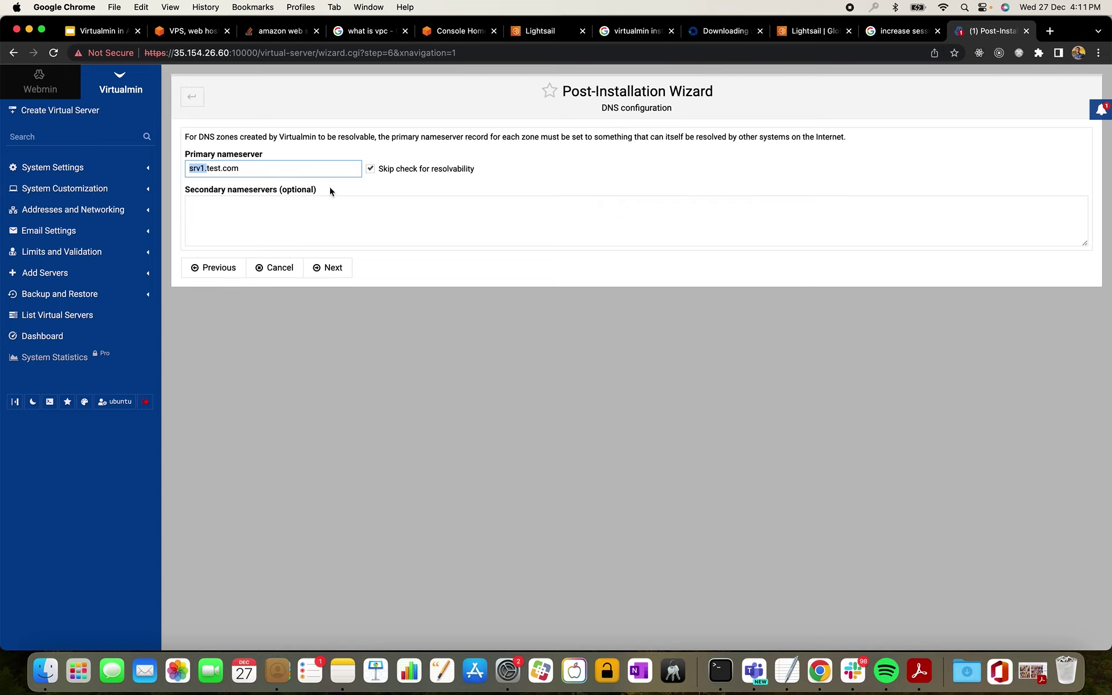
- Accept the DNS settings and continue past the 'All done' page to Password storage
click(328, 272)
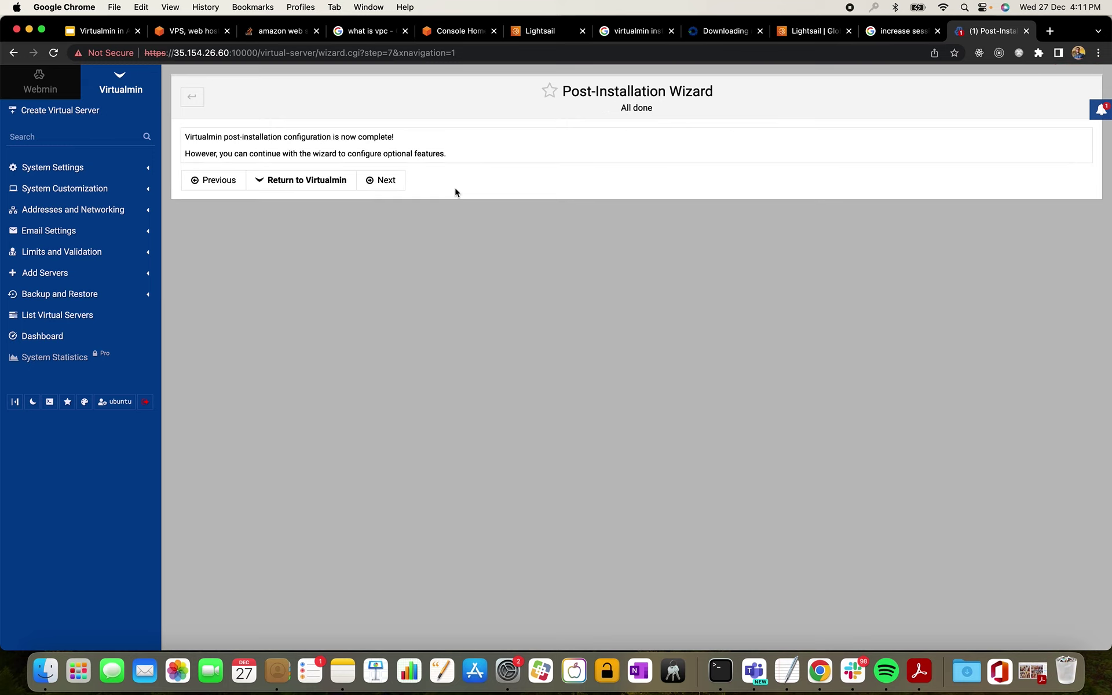
click(399, 184)
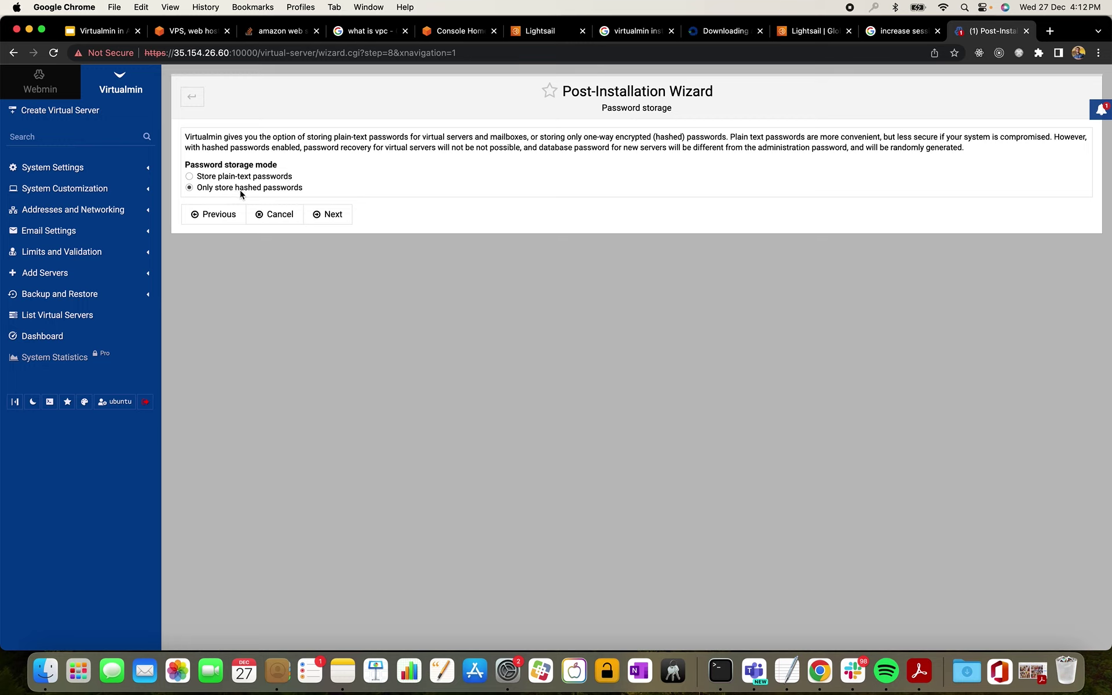
- Keep hashed passwords, default MariaDB sizing and the per-domain /etc/ssl/virtualmin SSL directory
click(318, 215)
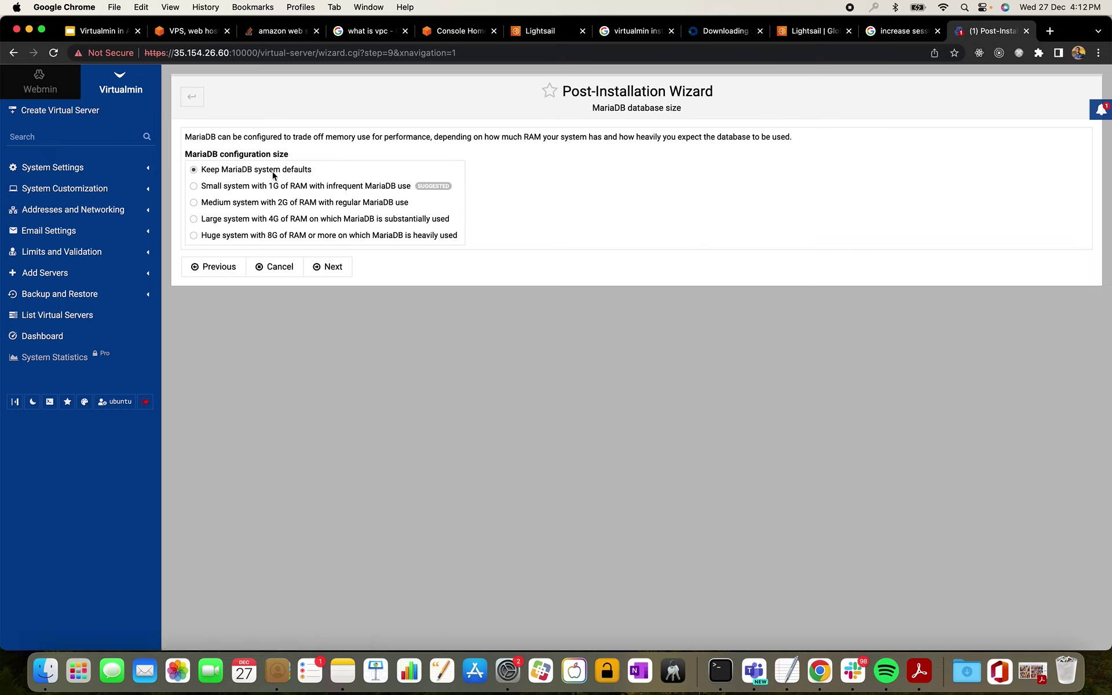
click(332, 269)
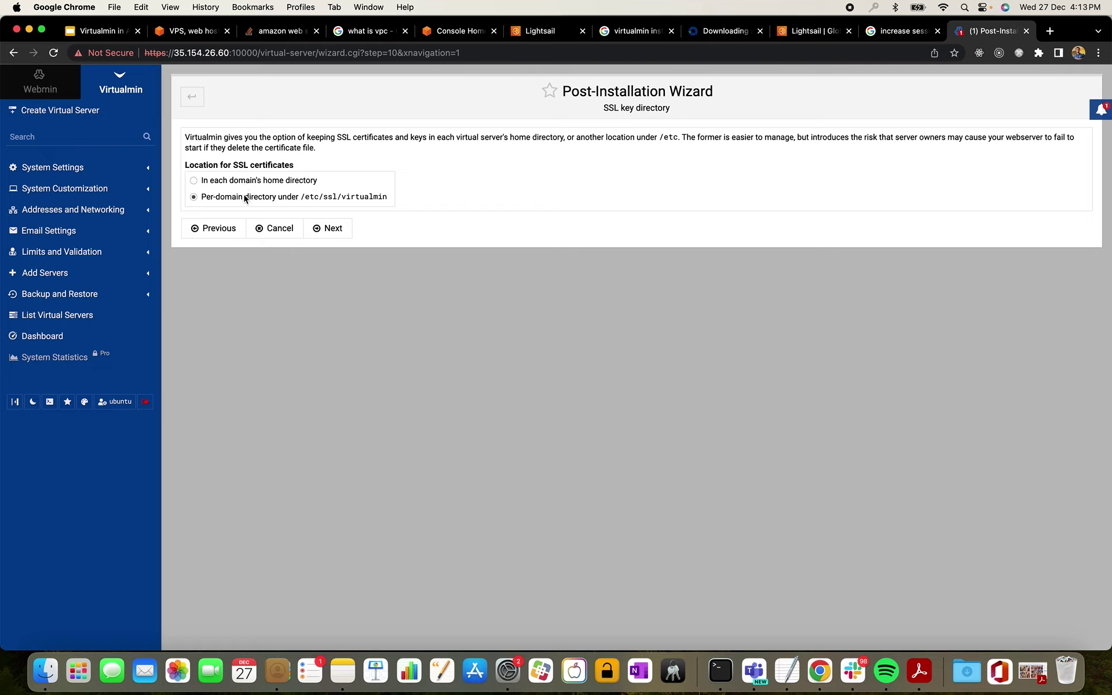
click(327, 230)
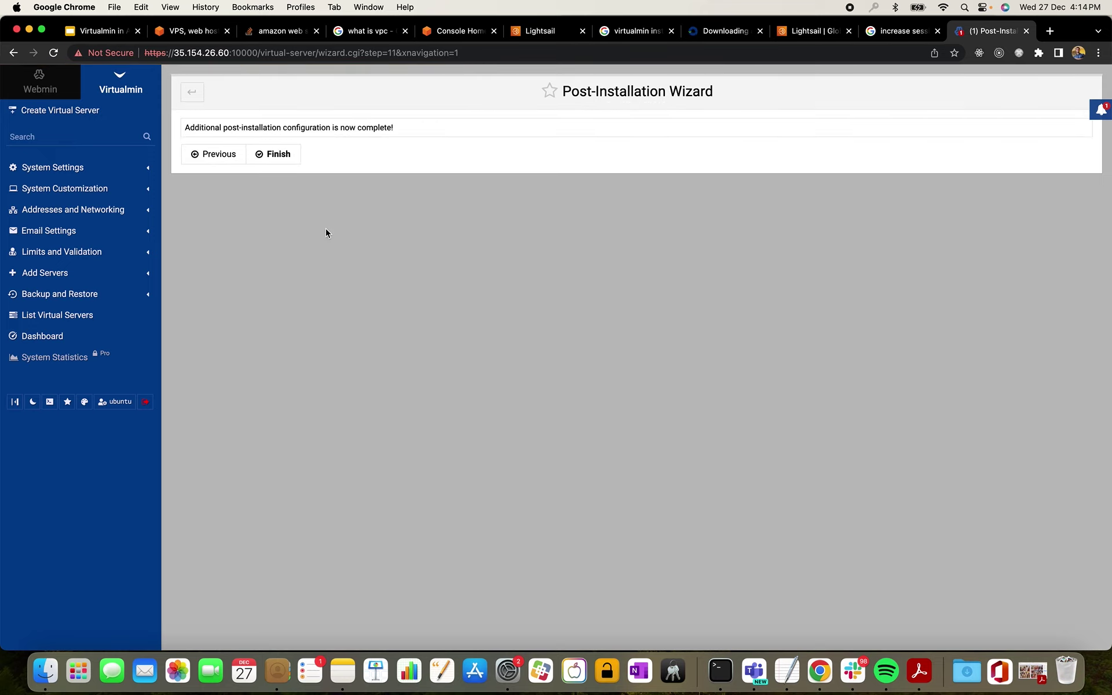
- Finish the wizard to reach the Virtualmin System Information dashboard, then switch to the GoDaddy tab
click(280, 155)
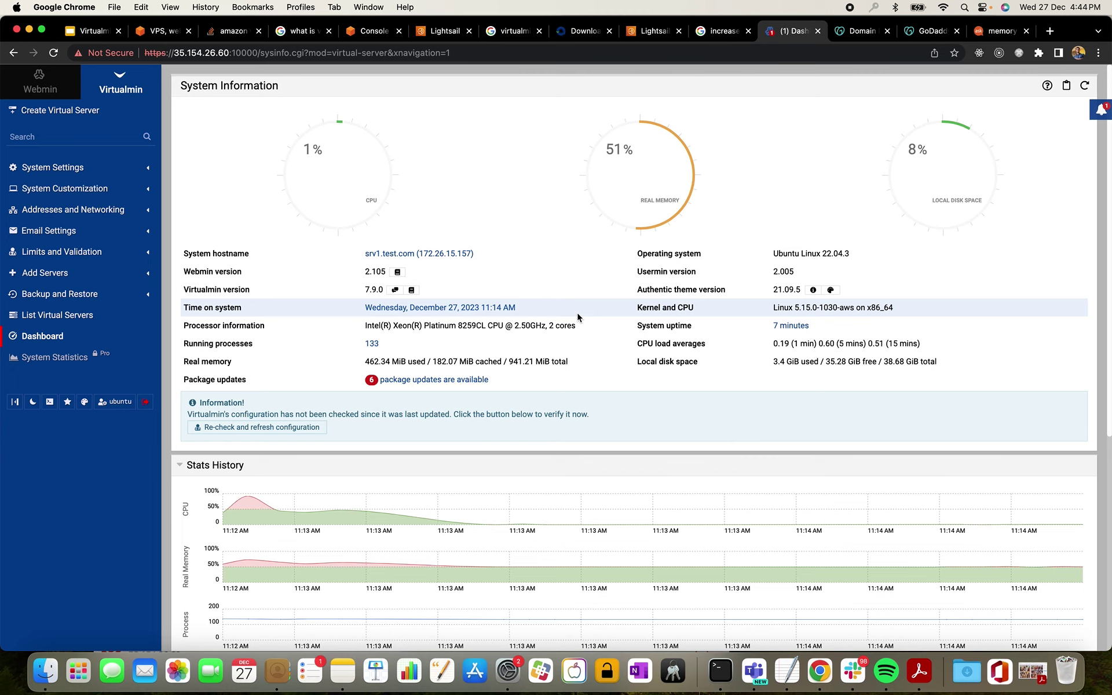
scroll(577, 313, down, 1)
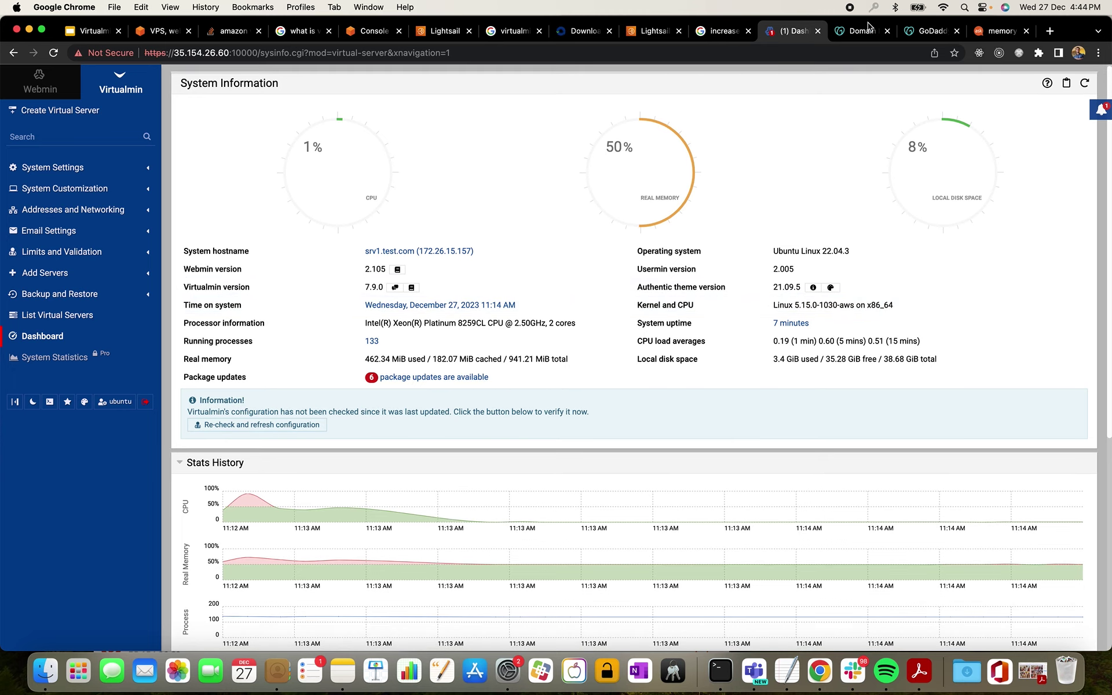
click(933, 32)
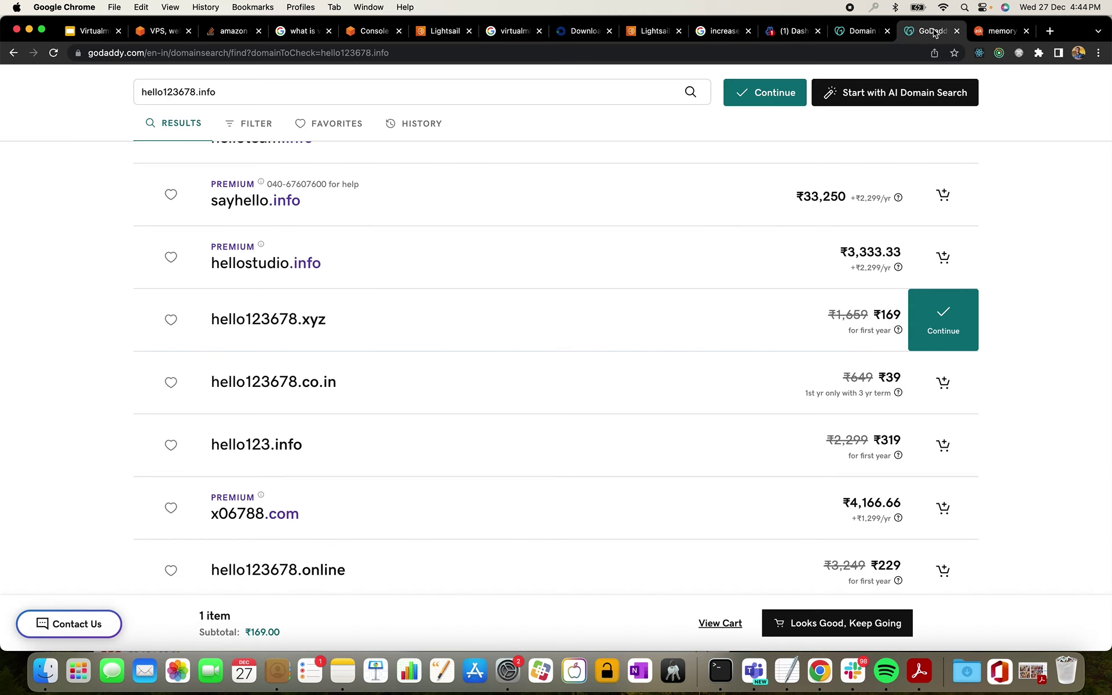
- Search GoDaddy from its home page for the domain hello12345.in
scroll(403, 174, up, 1)
scroll(403, 175, up, 10)
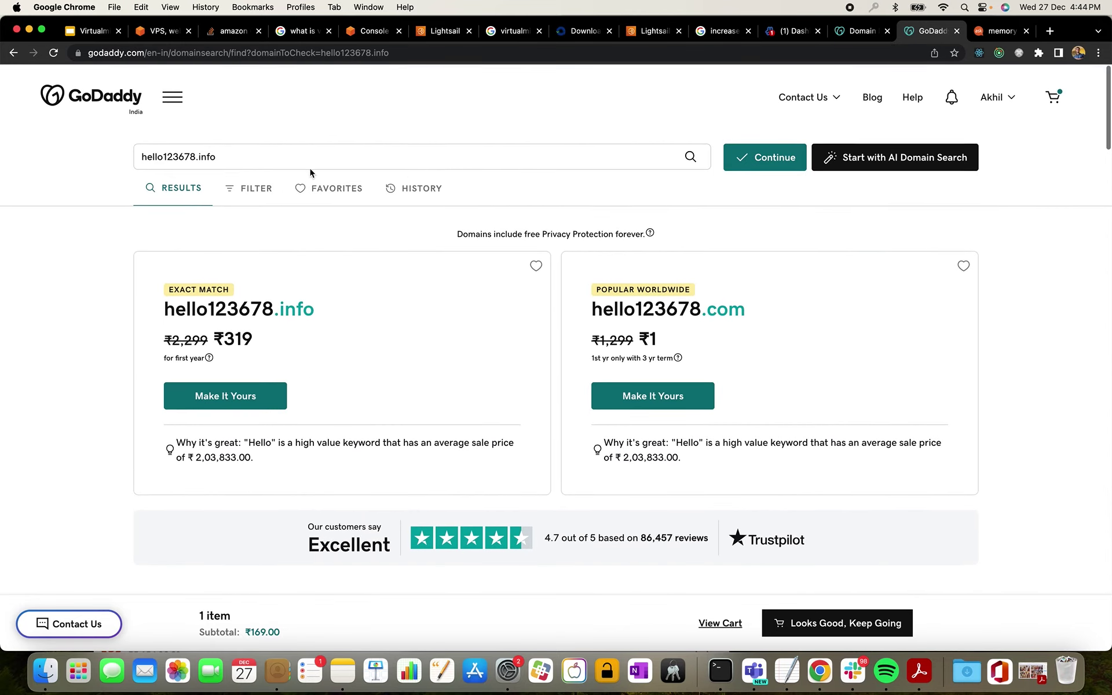
click(110, 98)
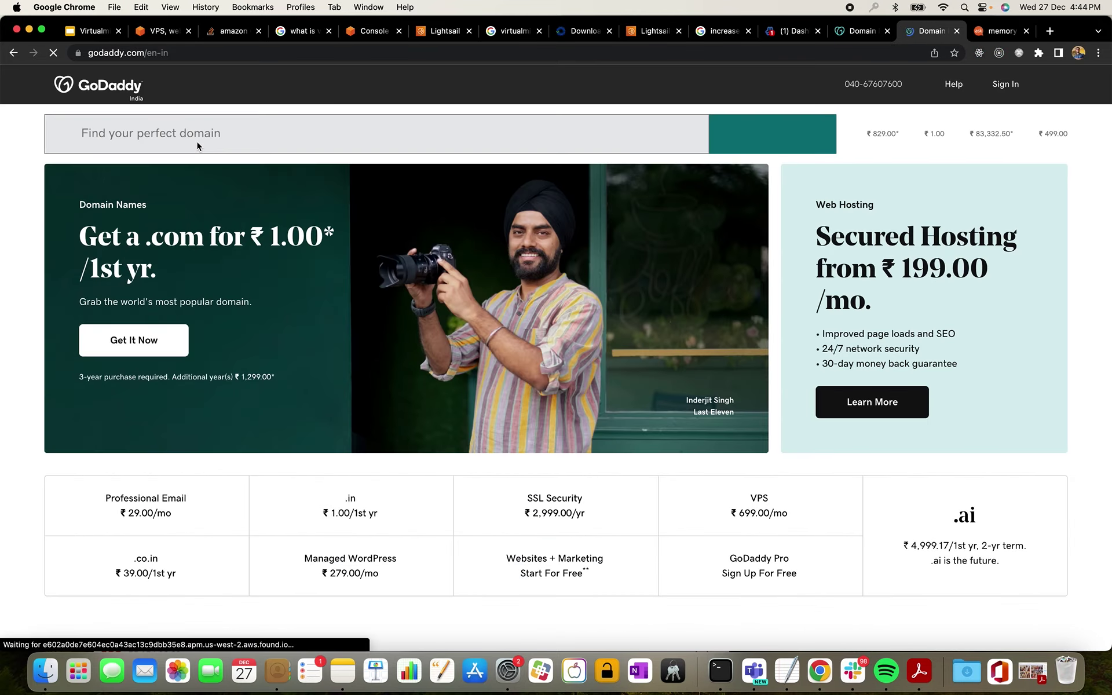
click(210, 134)
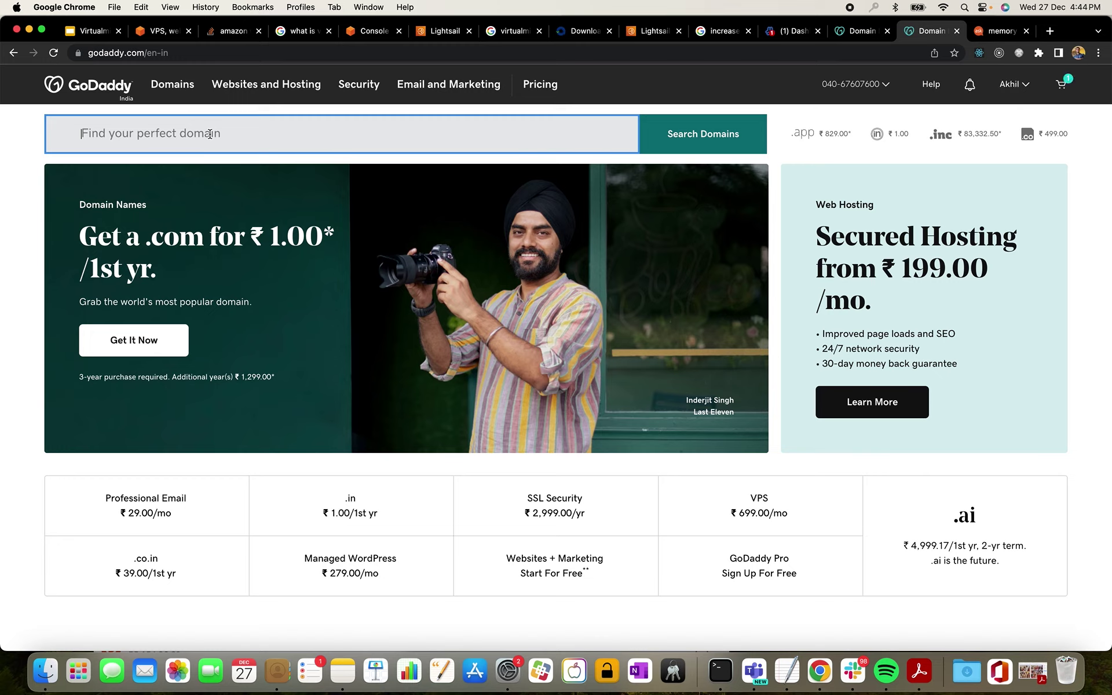
text(hello1234)
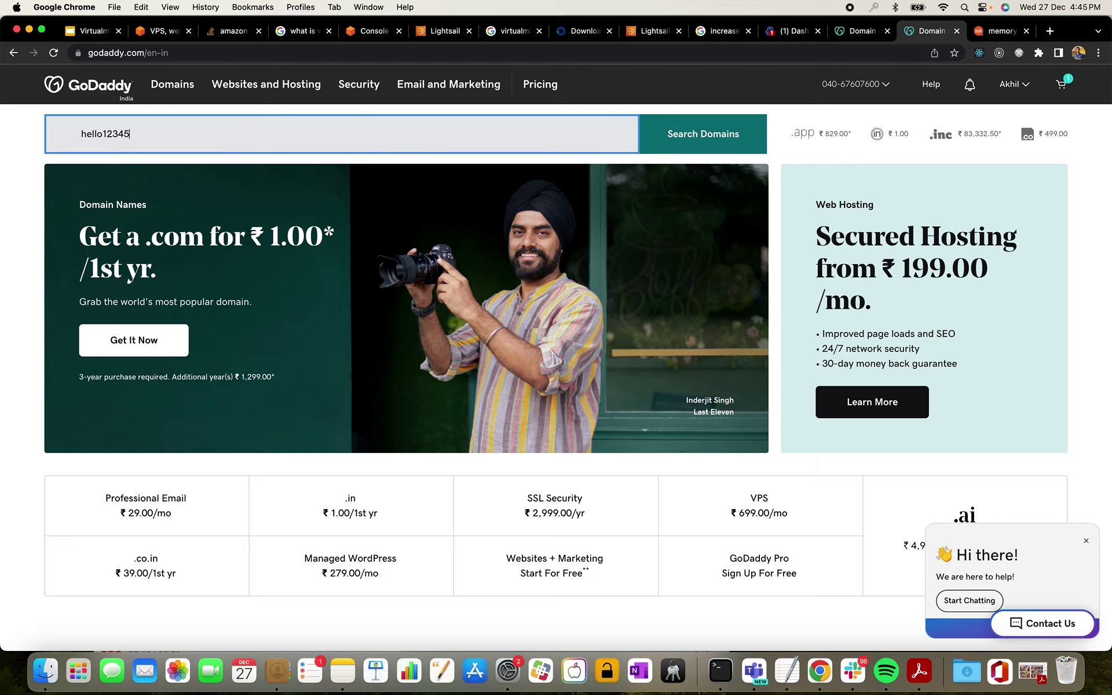
text(5.in)
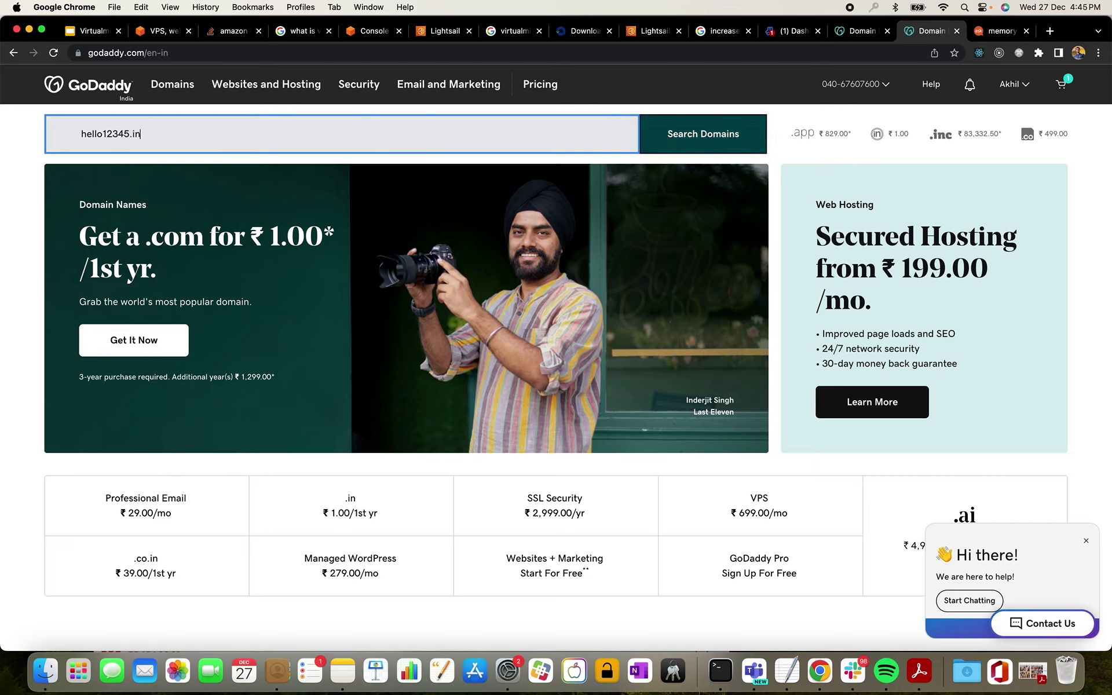
key(Return)
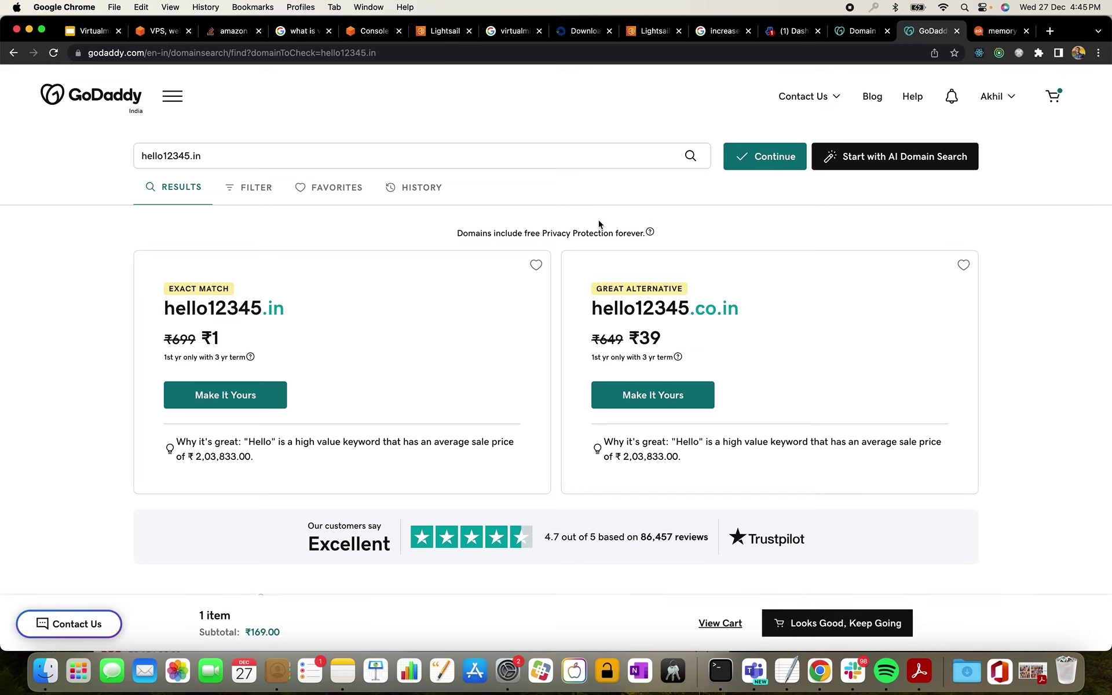
- Scroll through the hello12345.in results and suggested alternative domains
scroll(393, 539, down, 10)
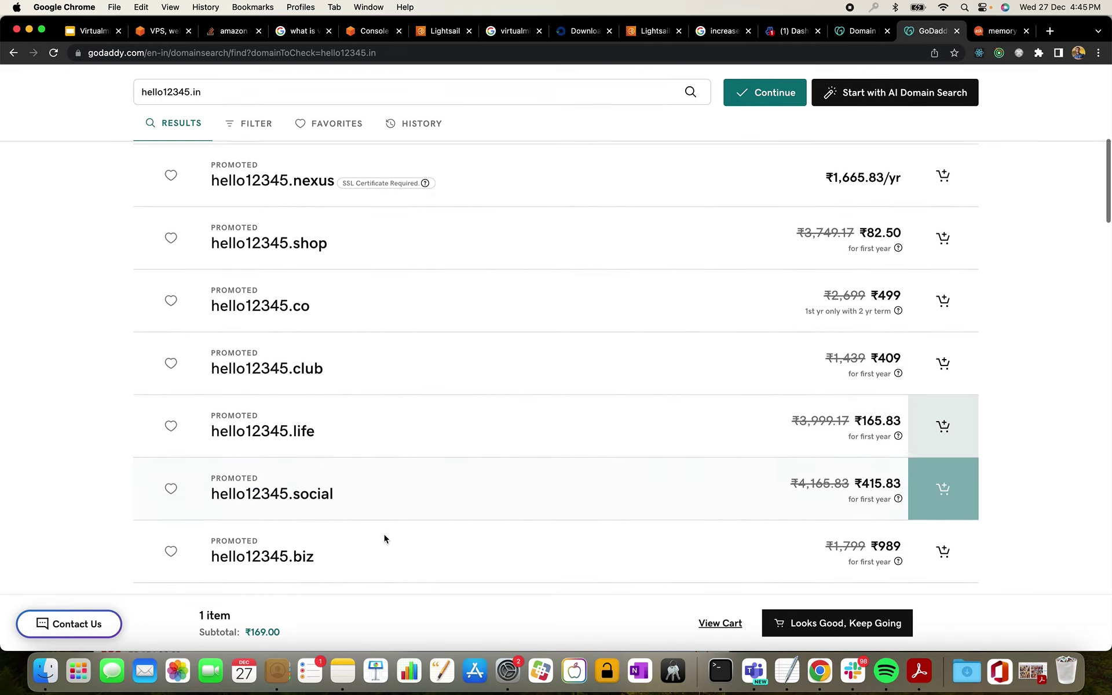
scroll(385, 538, down, 6)
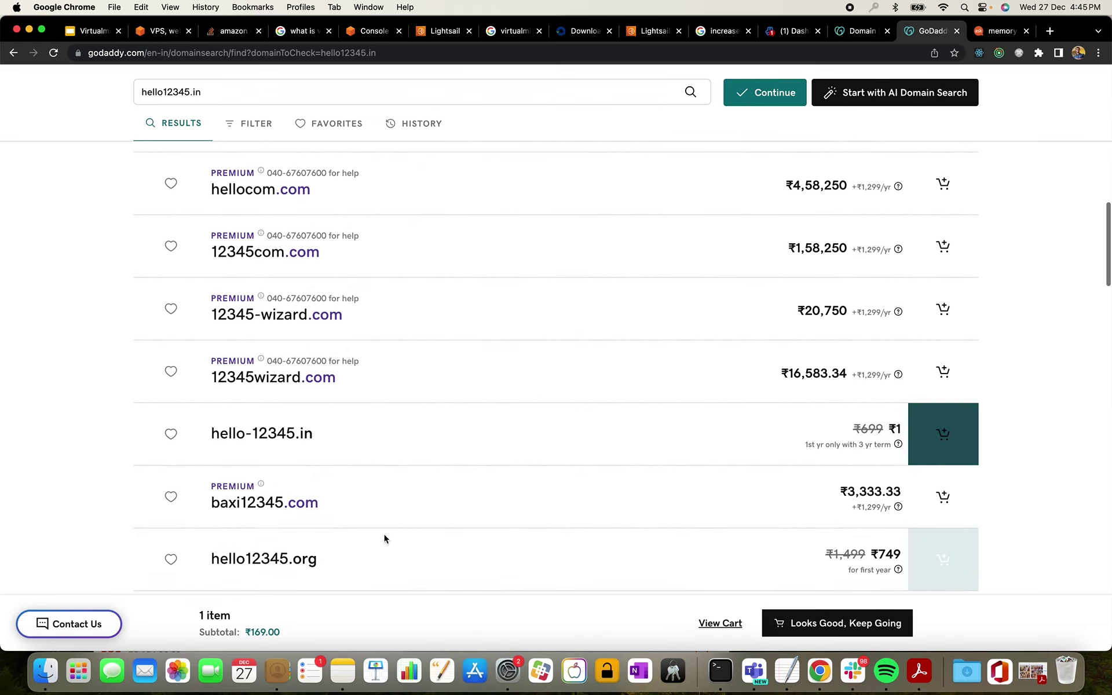
scroll(385, 538, down, 5)
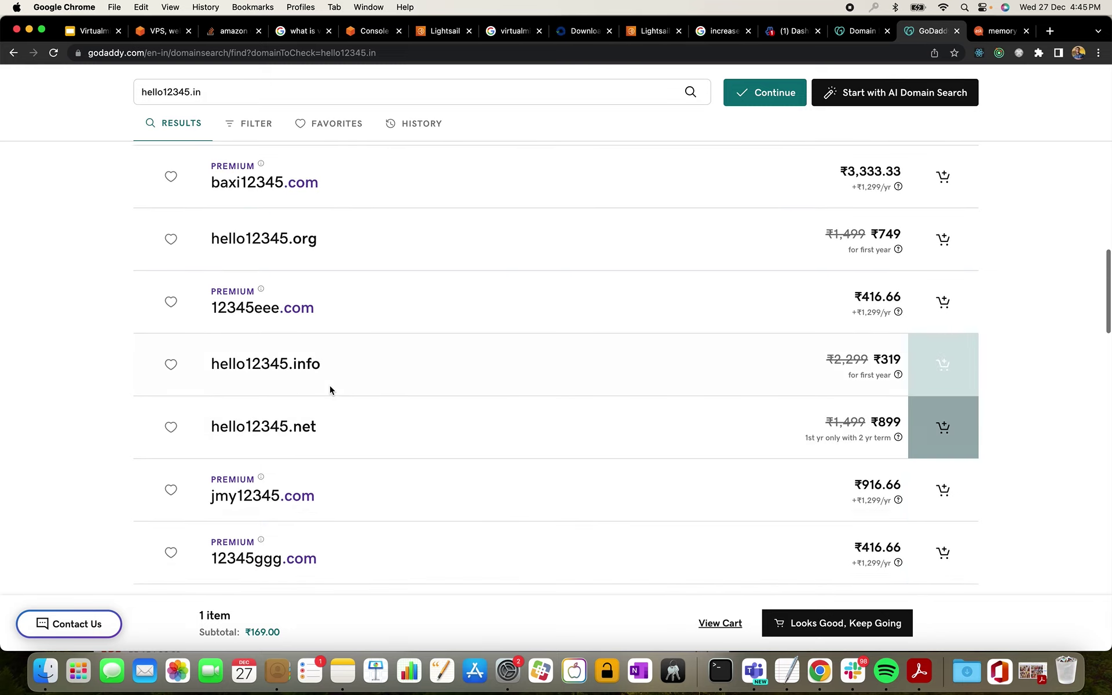
drag(321, 366, 262, 364)
scroll(325, 447, down, 7)
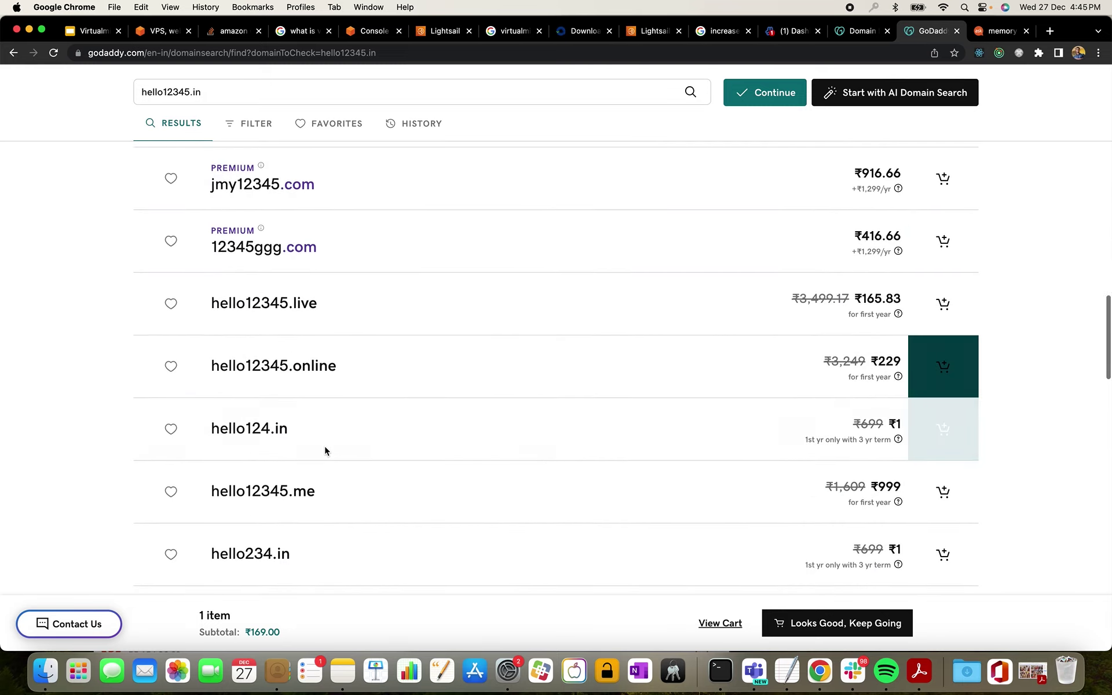
scroll(325, 451, down, 10)
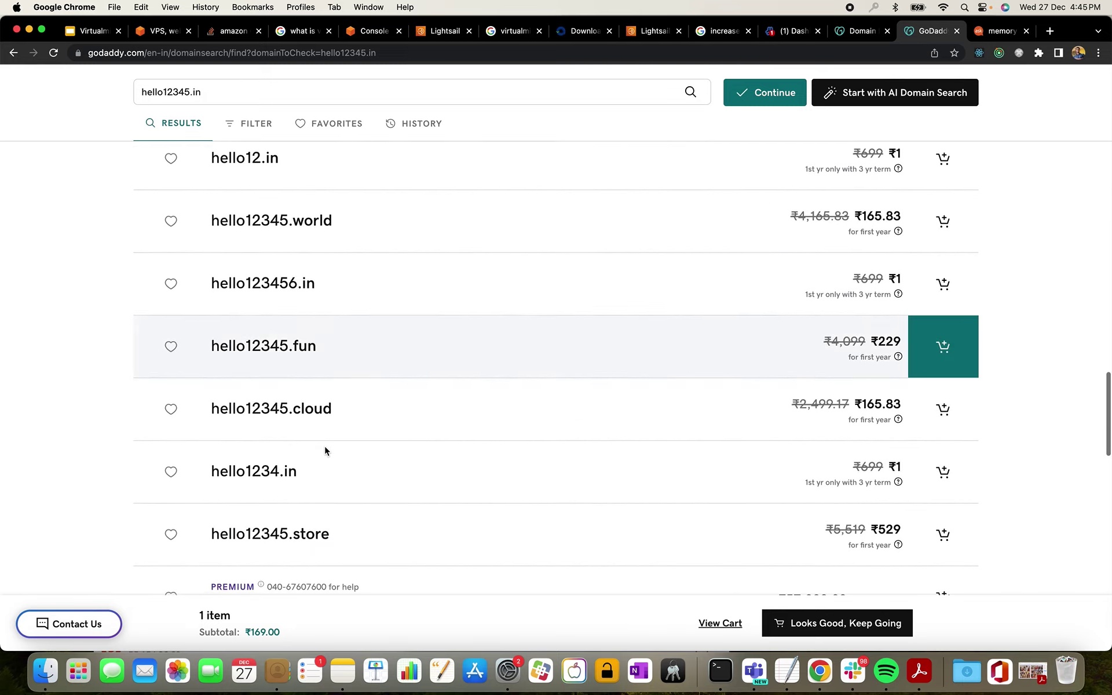
scroll(325, 451, down, 4)
scroll(325, 450, up, 20)
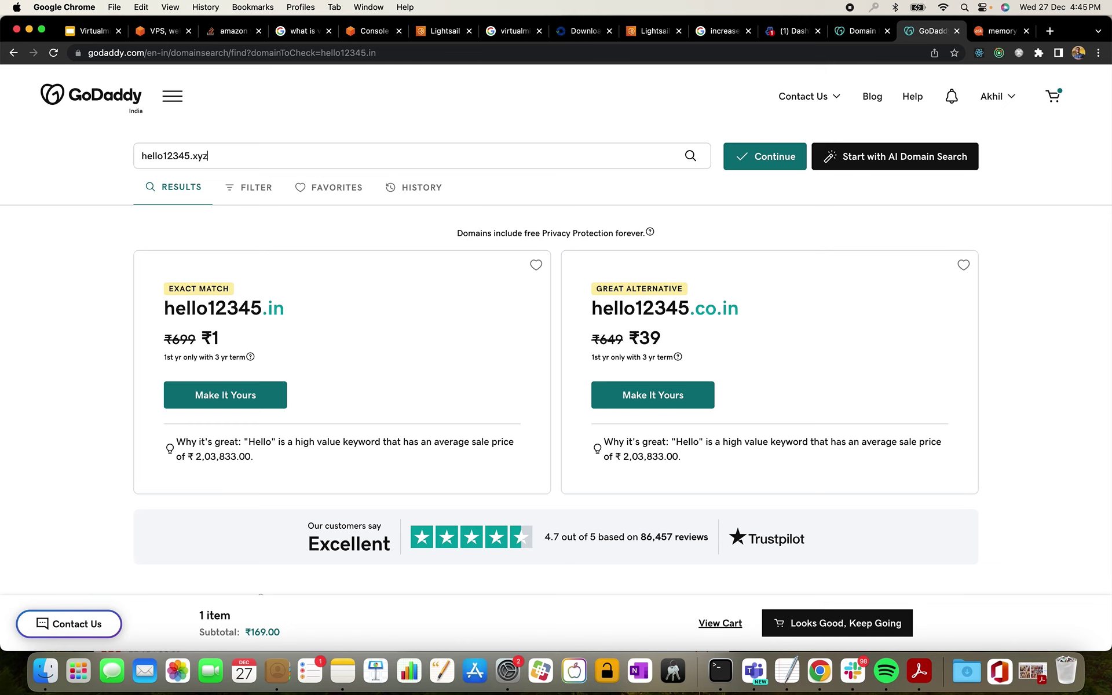
- Search for hello12345.xyz, find it already taken, and go back to the results
key(Return)
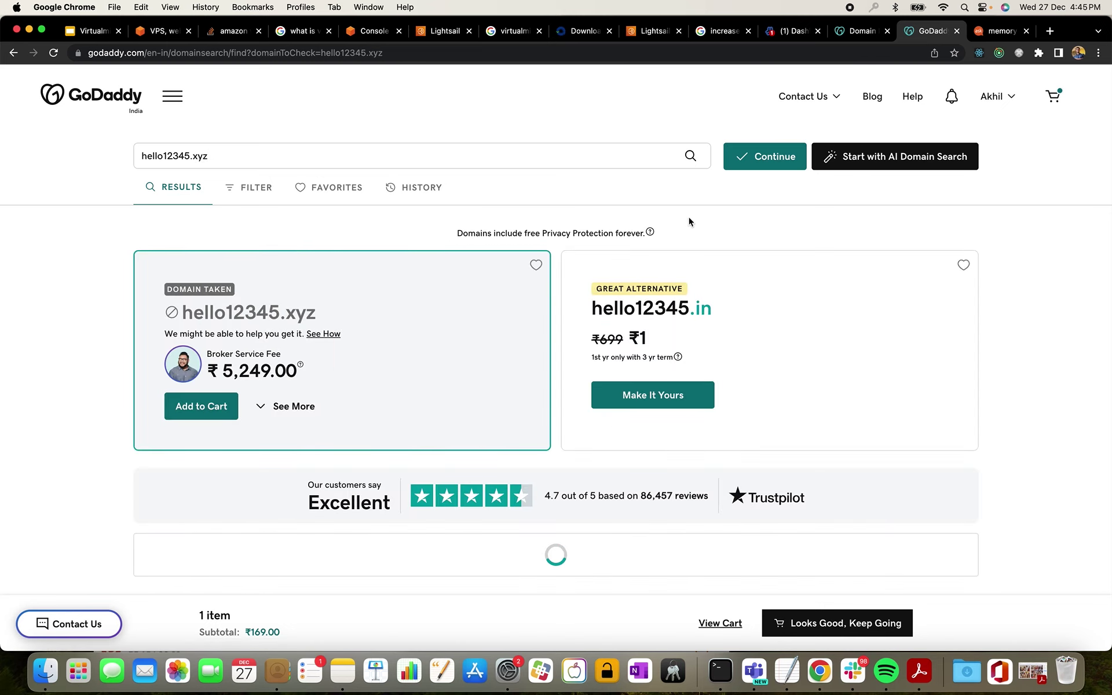
click(191, 156)
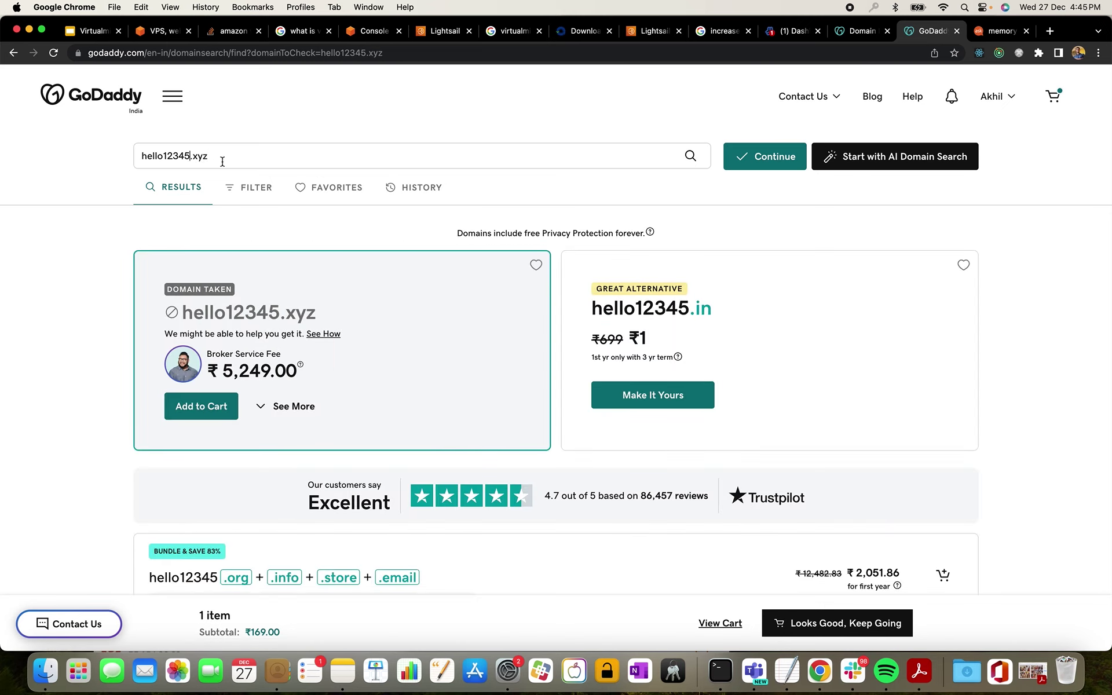
text(67)
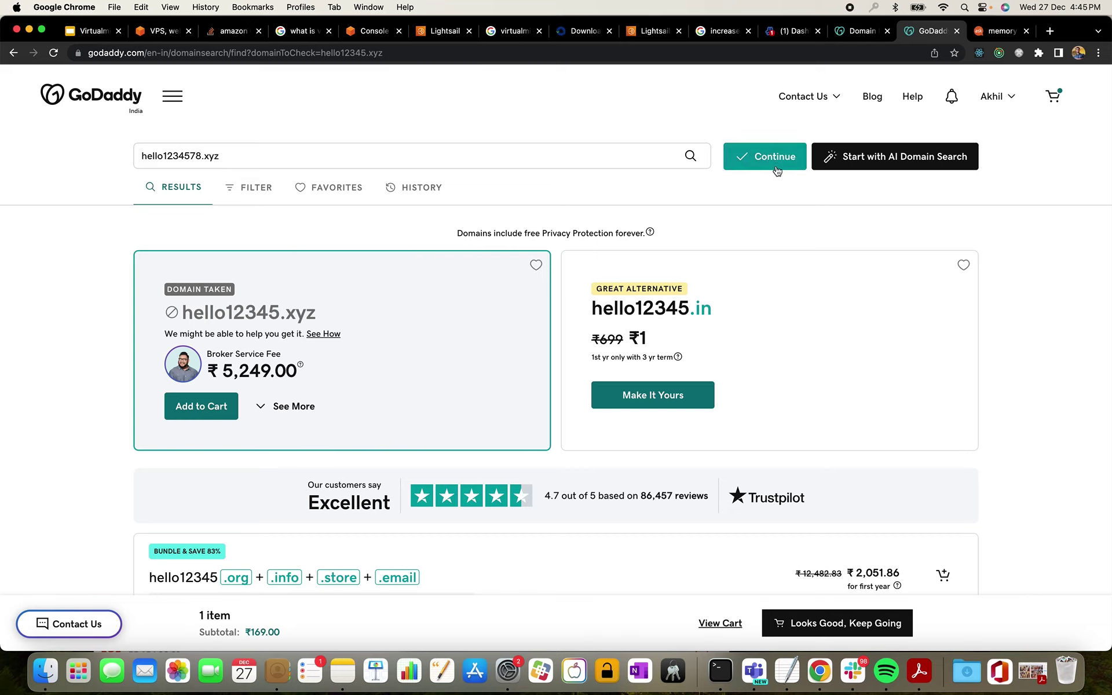
click(773, 168)
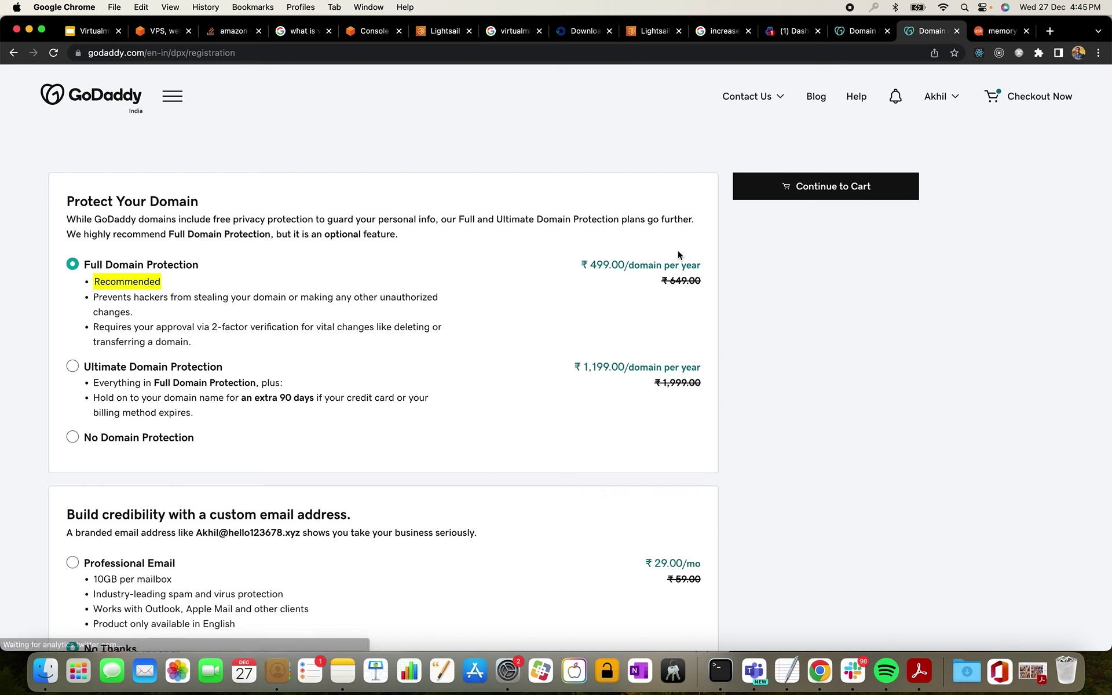
scroll(373, 156, left, 5)
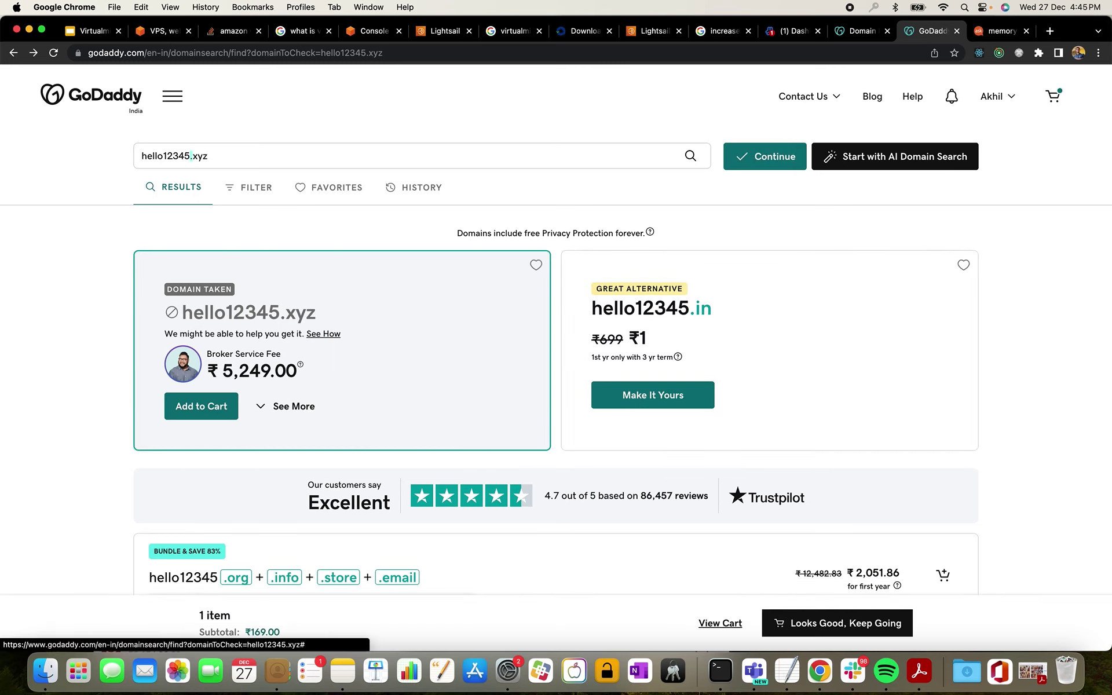
- Search hello1234578, add hello1234578.life to the cart, and view the cart
text(78)
key(Return)
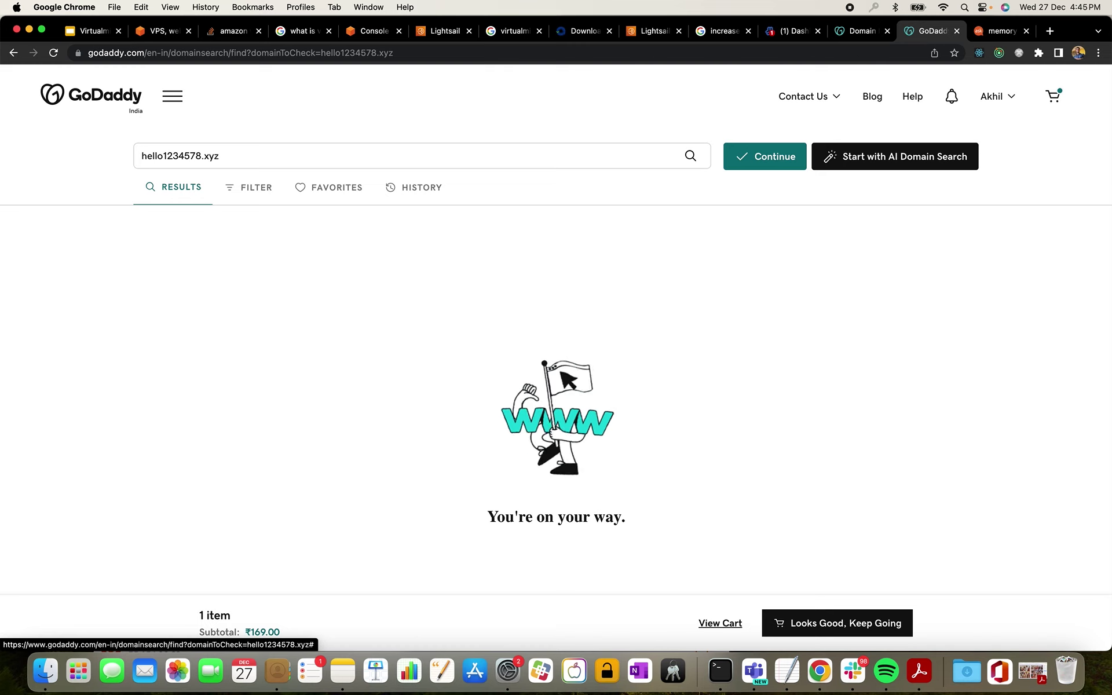
scroll(382, 293, down, 6)
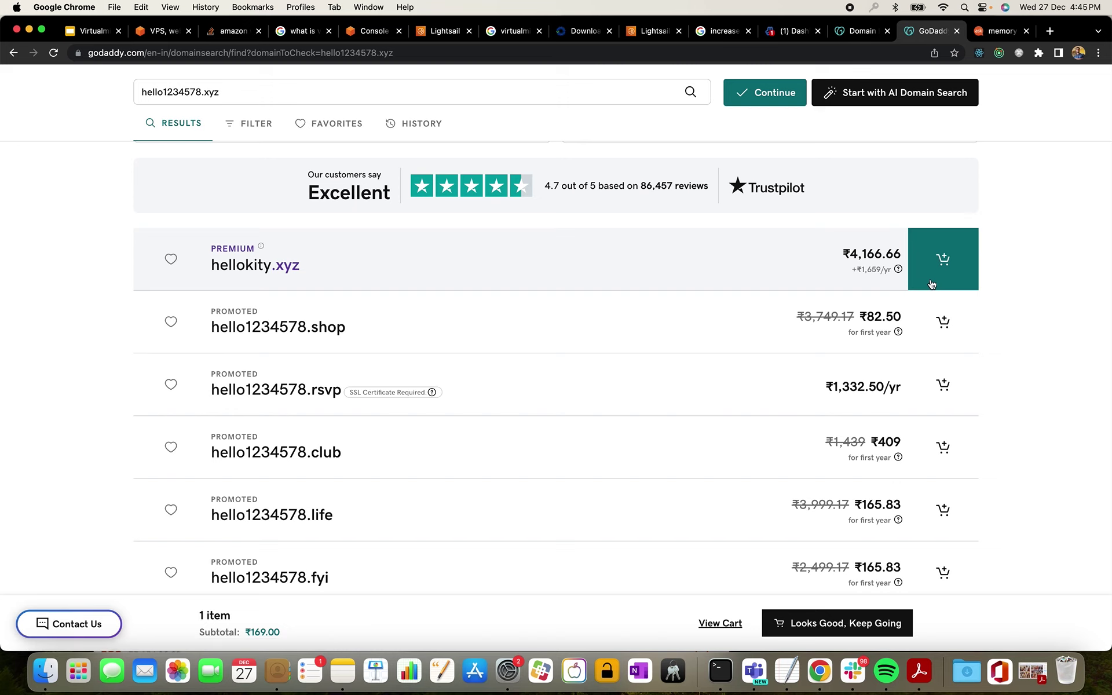
scroll(931, 301, down, 3)
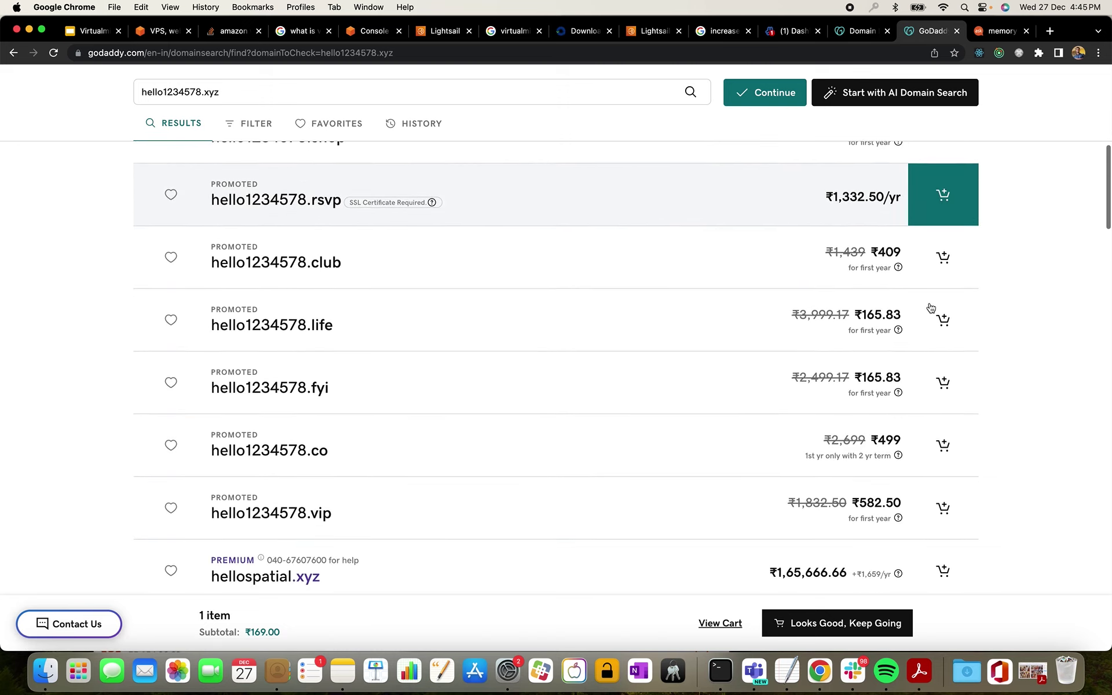
scroll(931, 307, down, 1)
scroll(920, 306, down, 1)
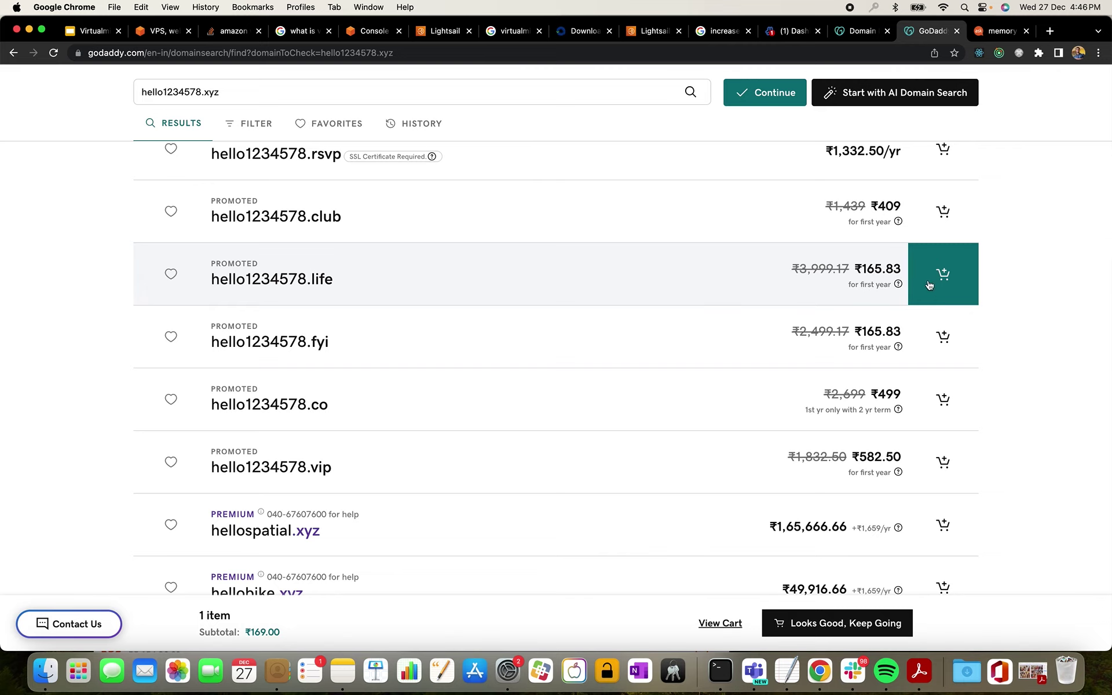
click(929, 285)
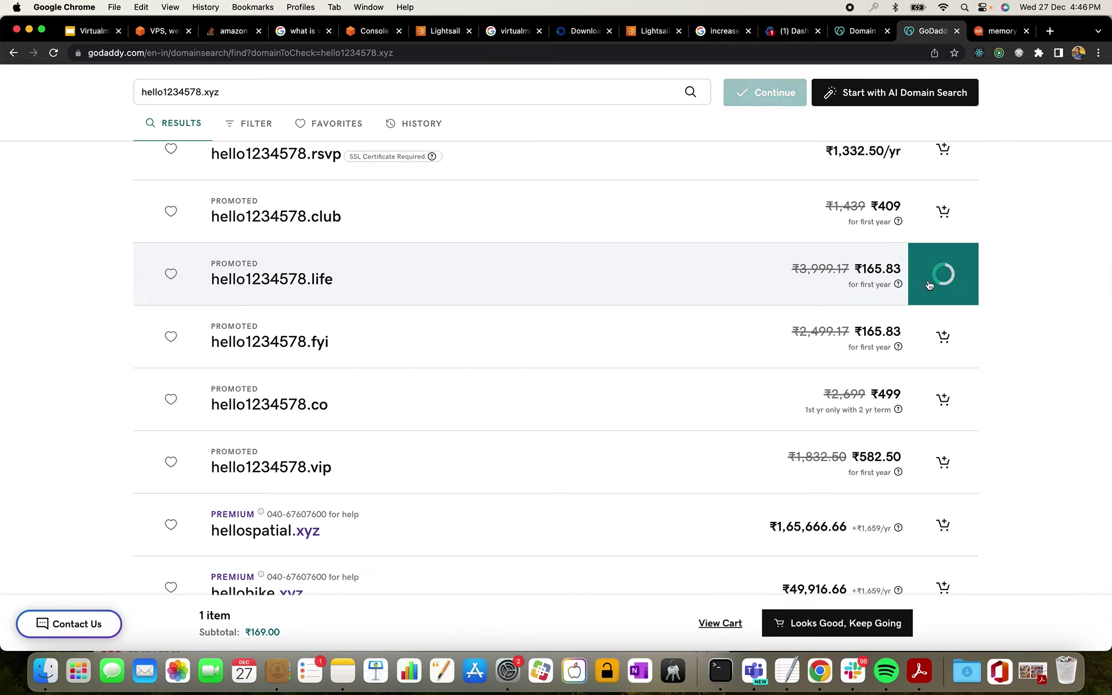
click(721, 624)
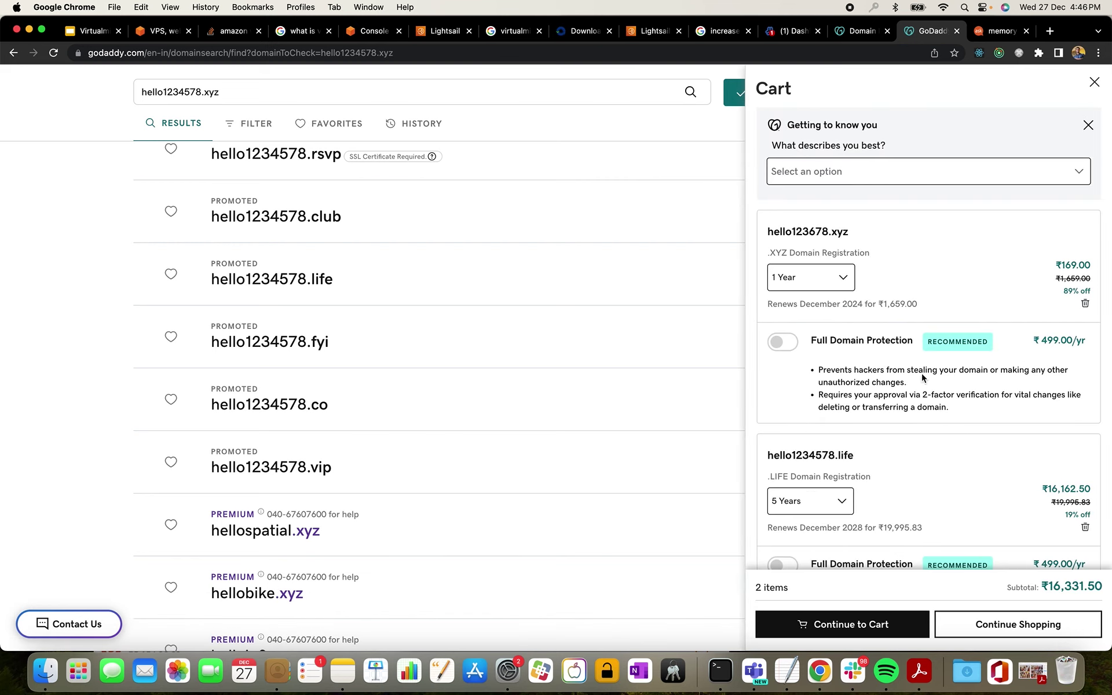
- Change the hello1234578.life registration term from 5 Years to 1 Year
scroll(926, 395, down, 2)
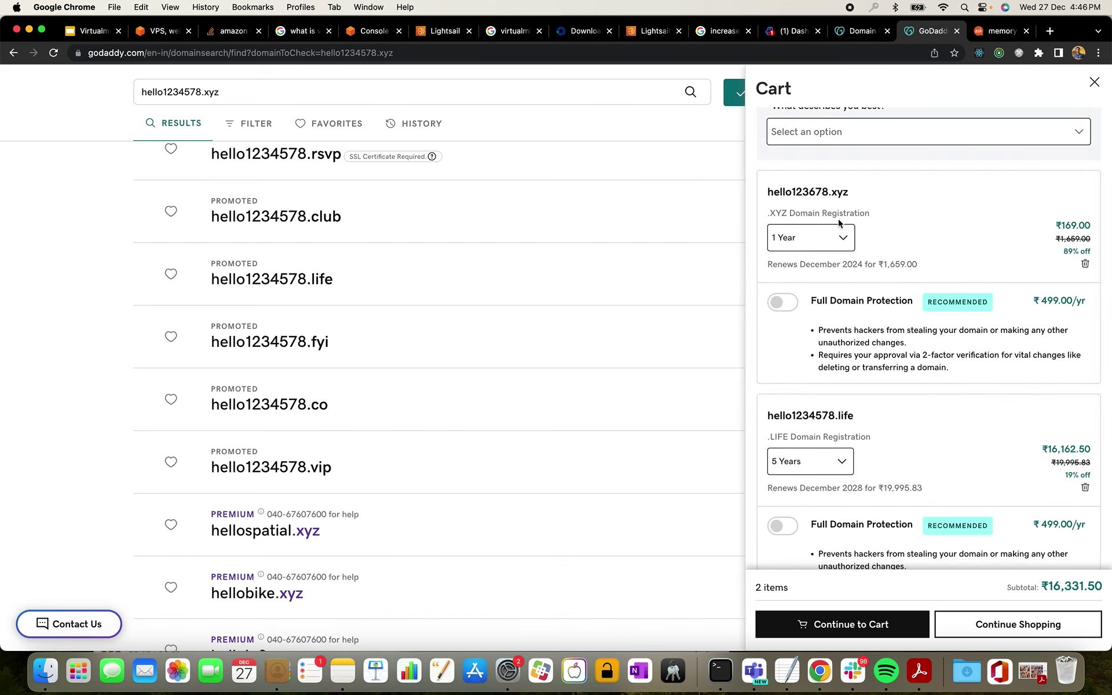
scroll(852, 443, down, 2)
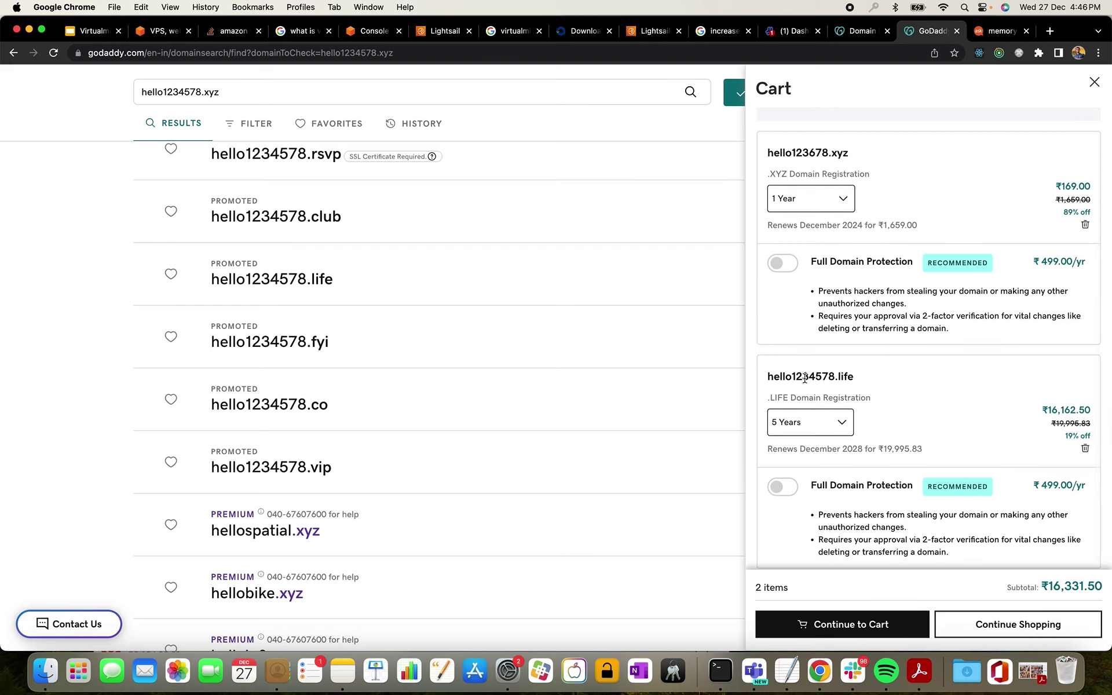
click(840, 422)
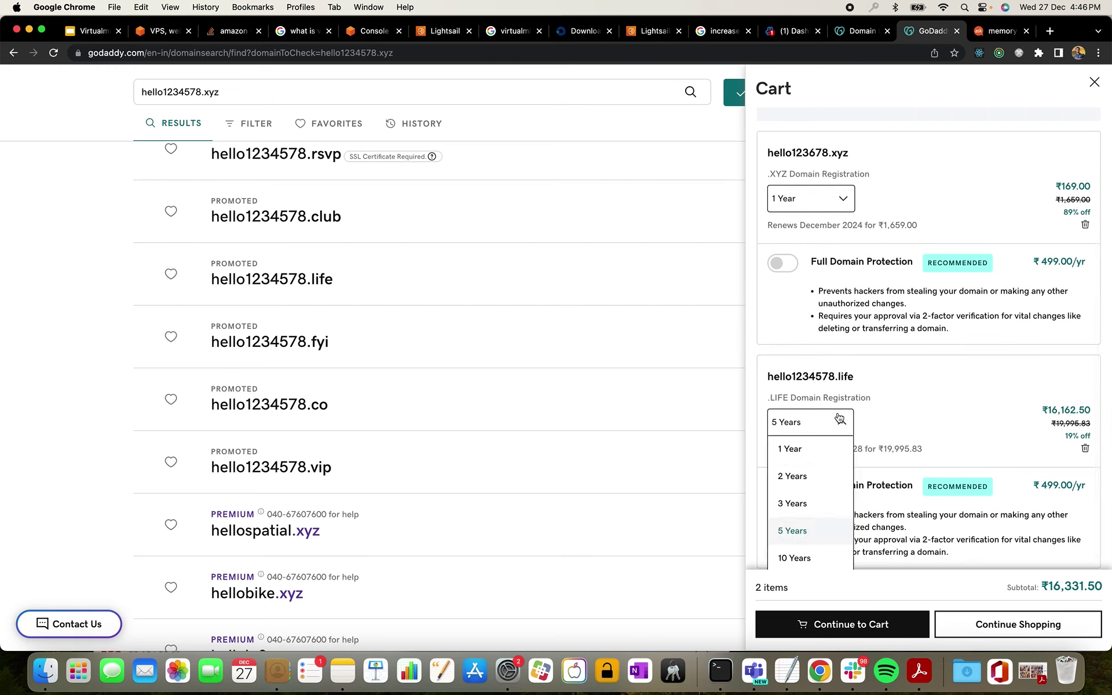
click(824, 447)
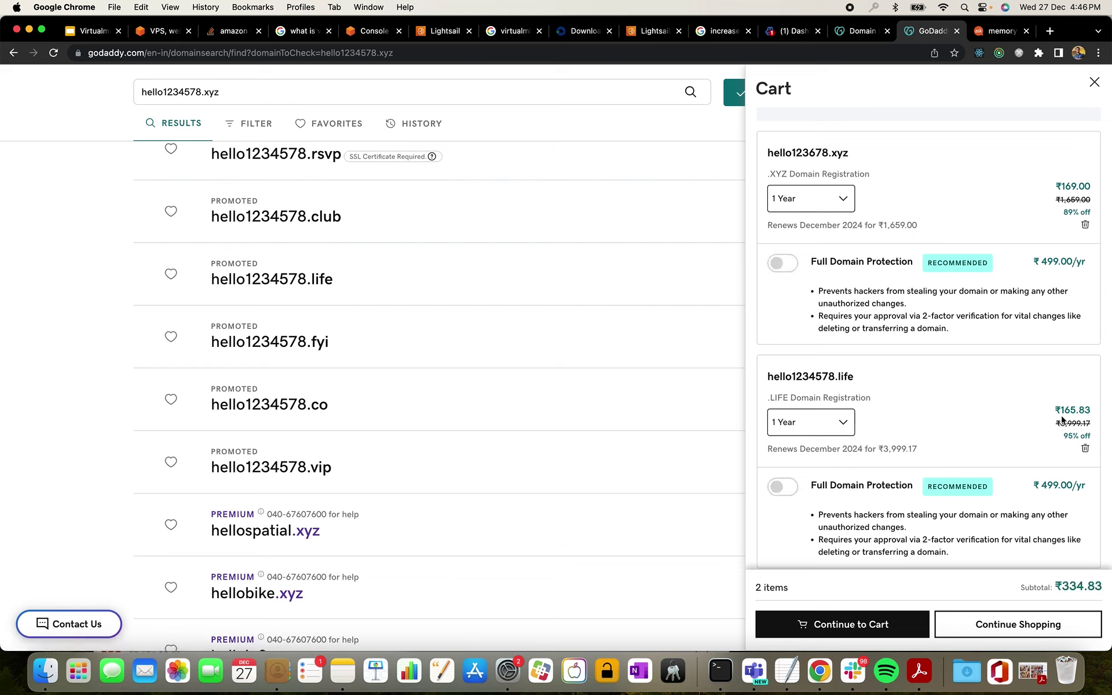
- Highlight the .life ₹165.83 and .xyz ₹169.00 prices in the cart
drag(1063, 413, 1078, 412)
scroll(920, 186, up, 1)
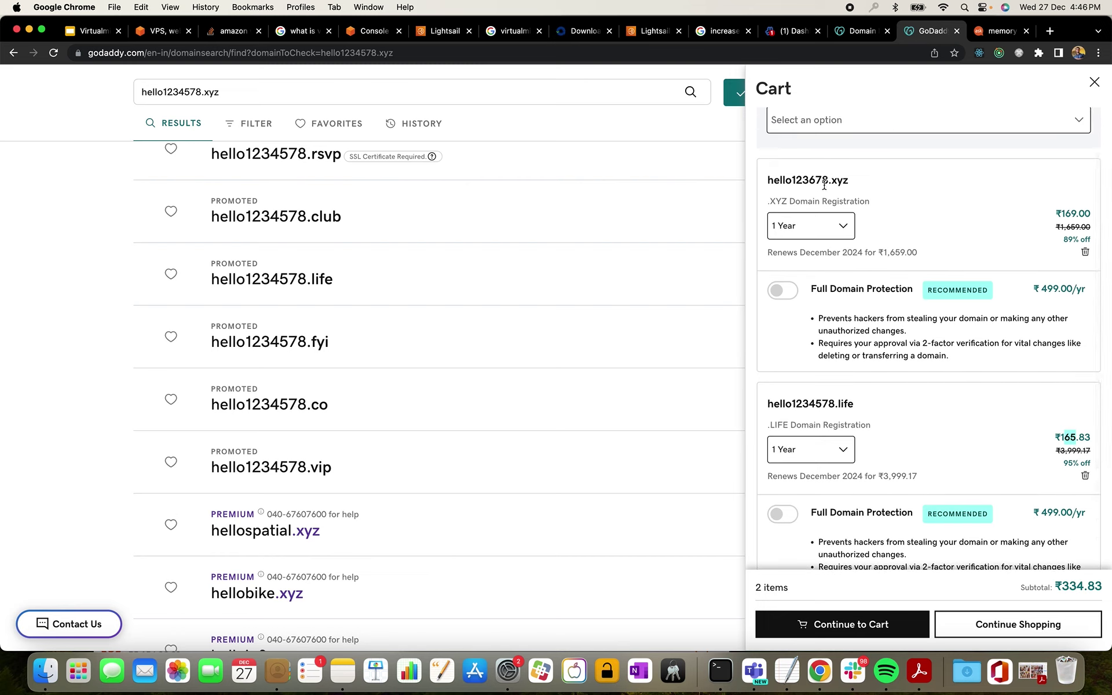
mouse_move(1062, 214)
mouse_down()
mouse_move(1087, 214)
mouse_move(1076, 214)
mouse_up()
scroll(990, 236, up, 2)
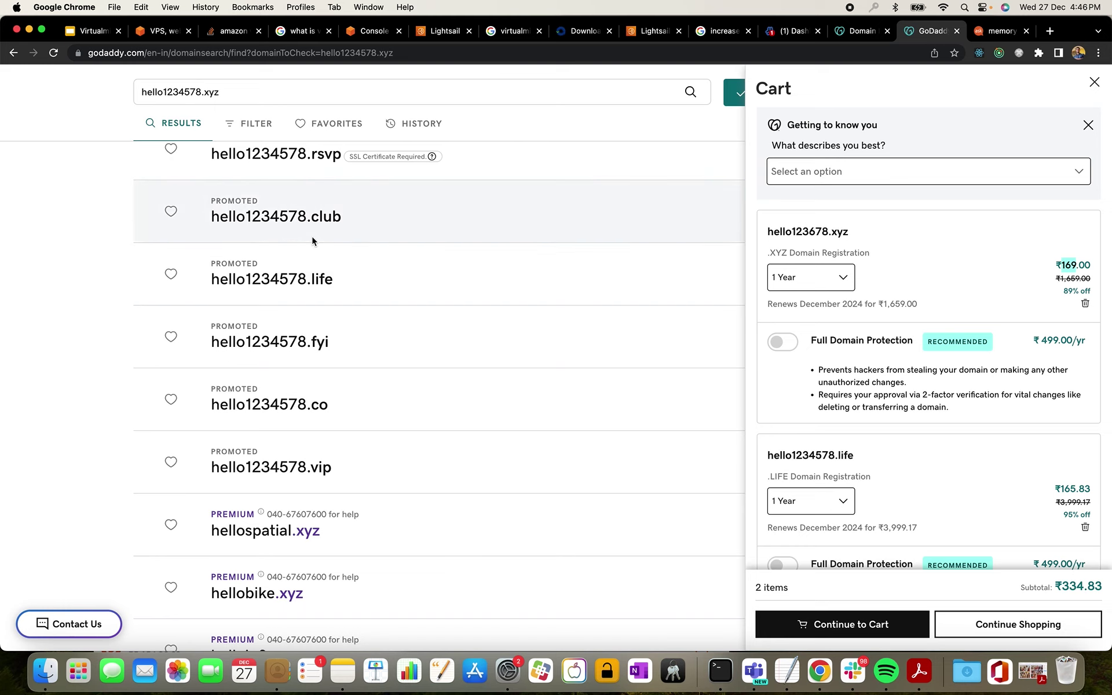
scroll(311, 235, up, 8)
scroll(313, 241, up, 3)
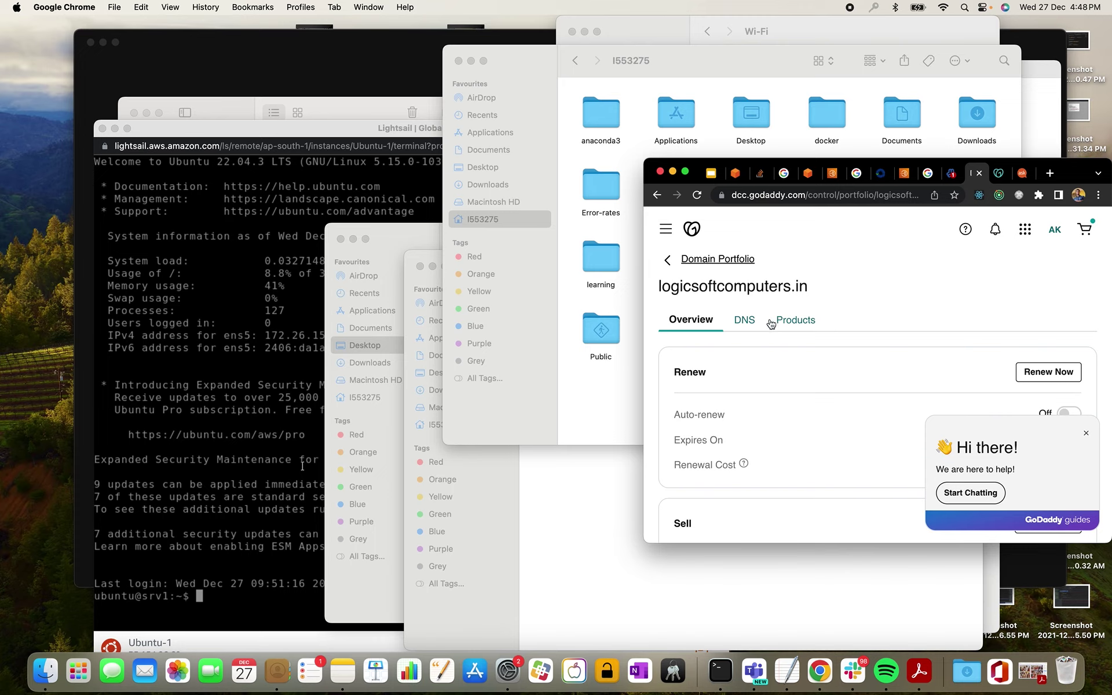
- Open the DNS tab for logicsoftcomputers.in and widen the Chrome window
click(751, 325)
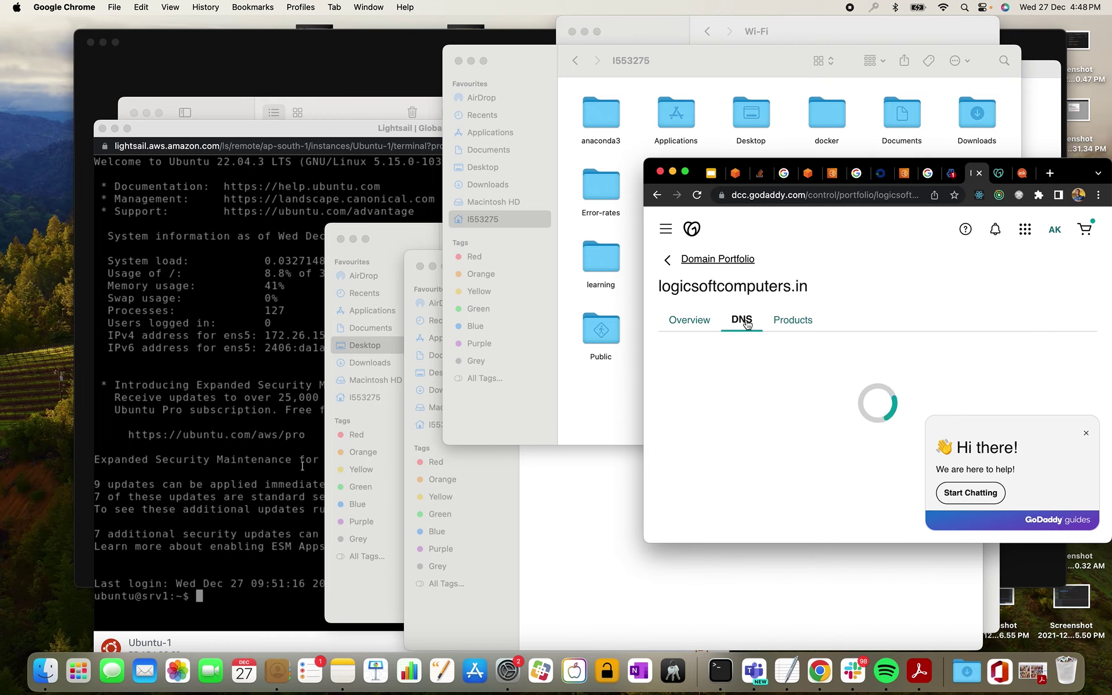
drag(644, 294, 66, 307)
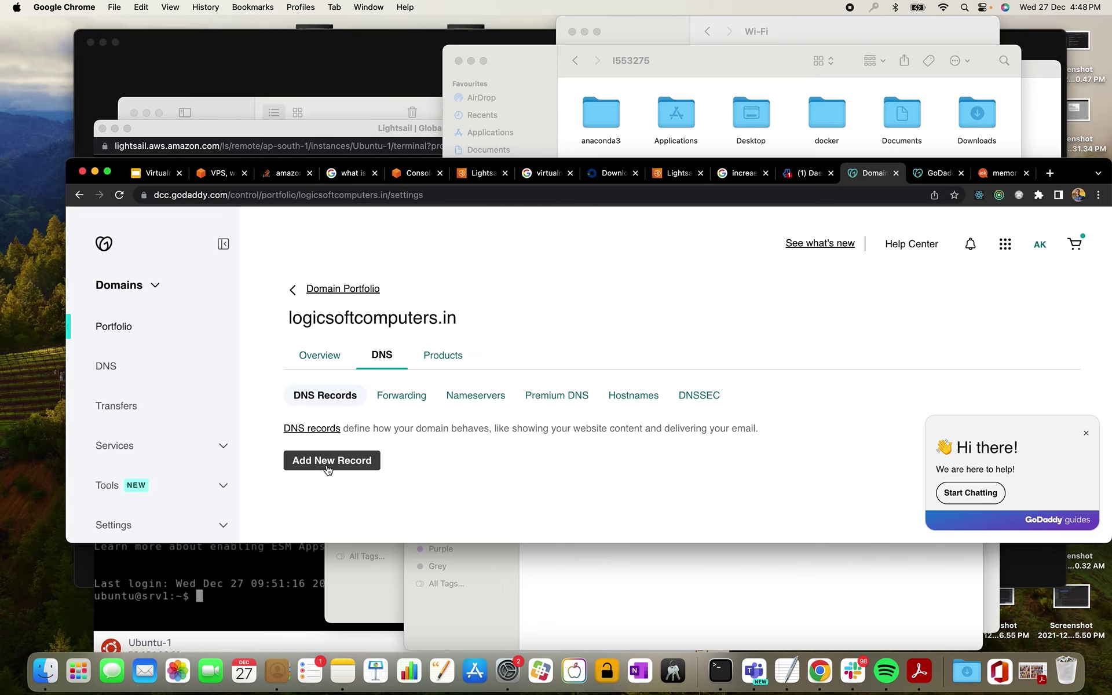
- Add a new DNS record for logicsoftcomputers.in with type A
click(328, 468)
scroll(467, 444, down, 1)
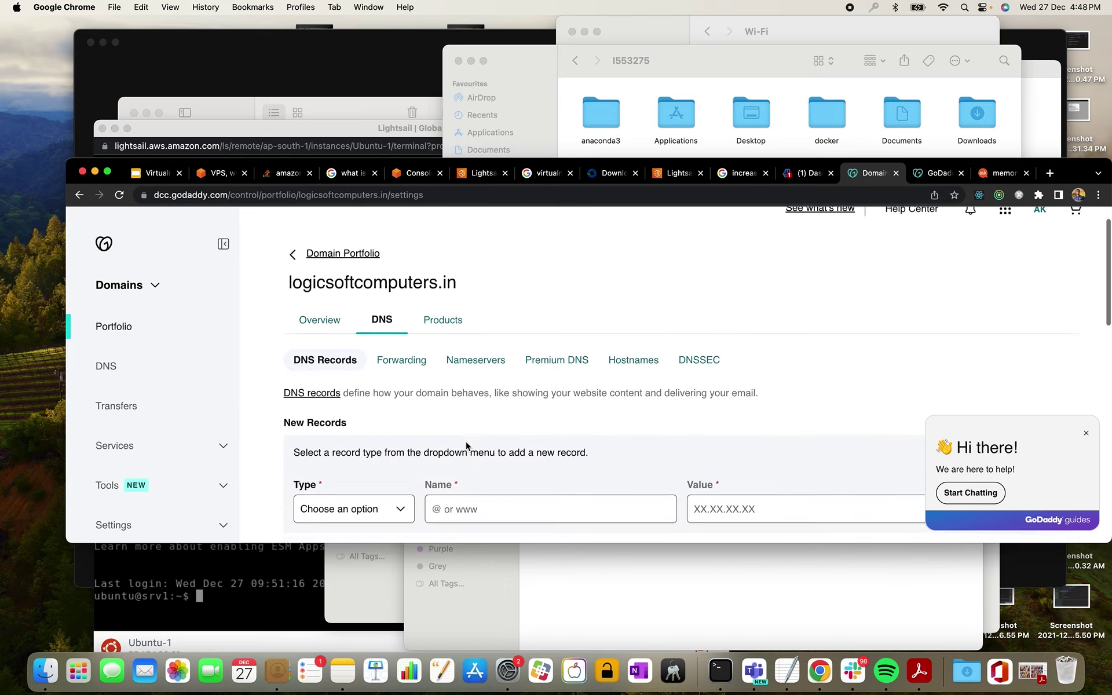
click(398, 508)
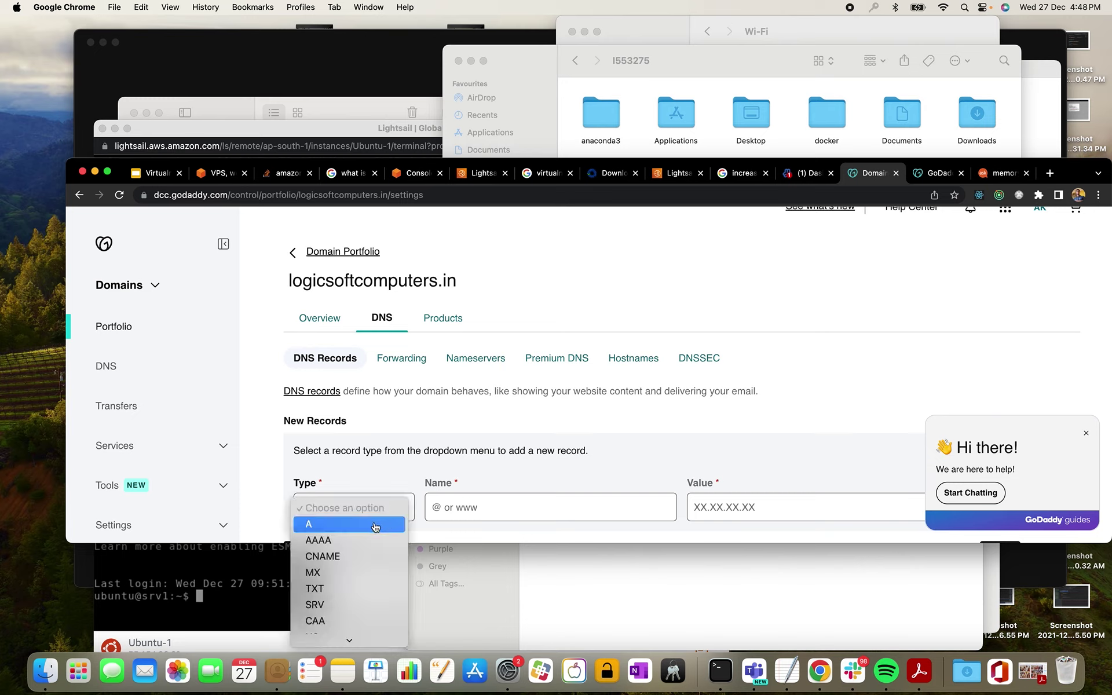
click(375, 525)
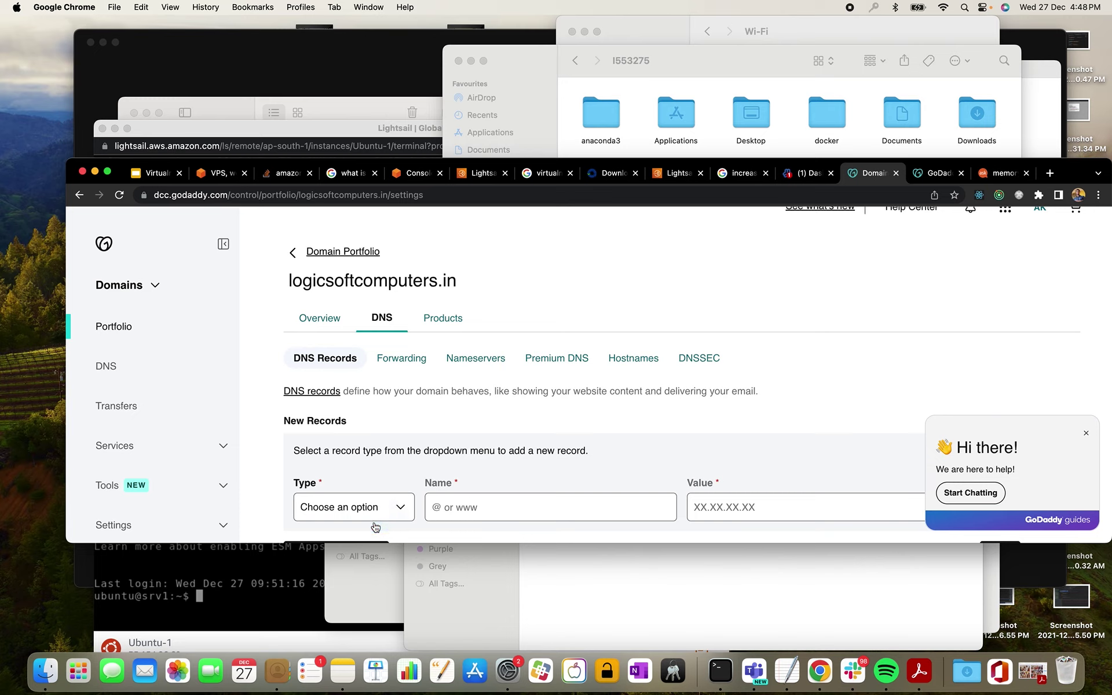
- Close the chat popup and enter @ as the record name
click(495, 513)
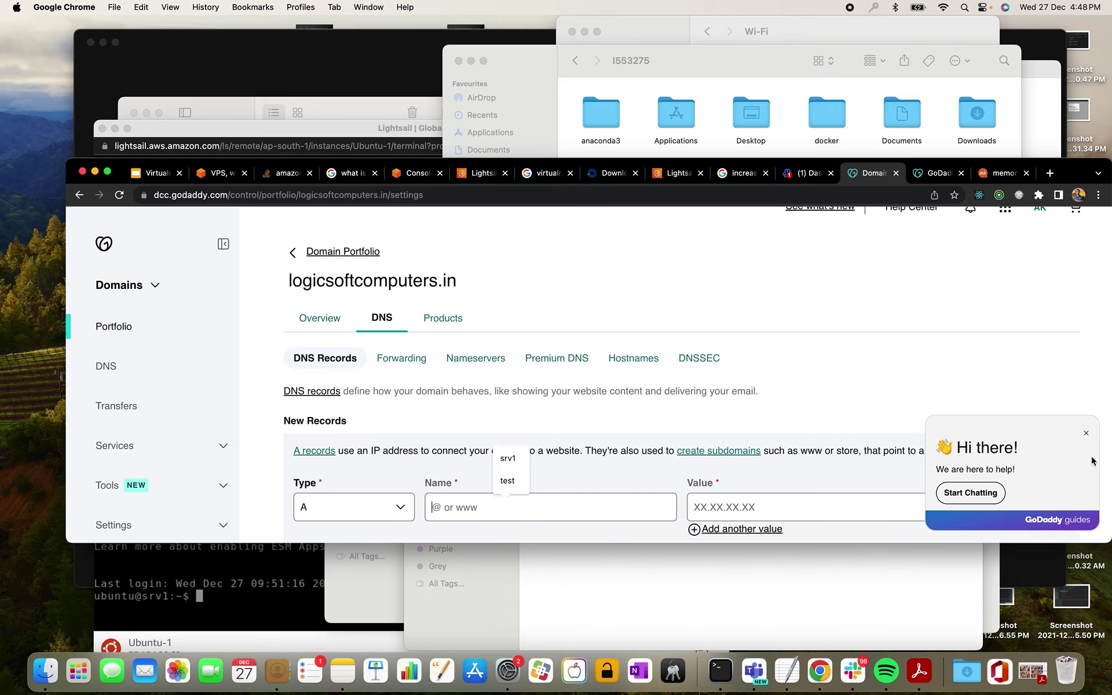
click(1086, 433)
click(504, 508)
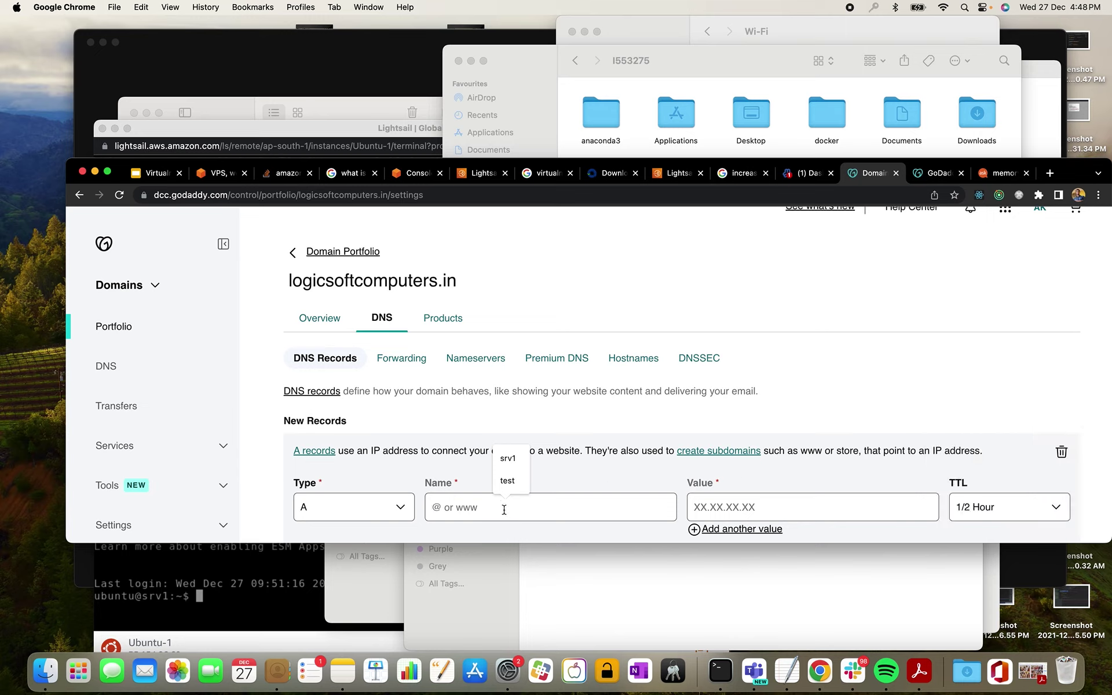
text(@)
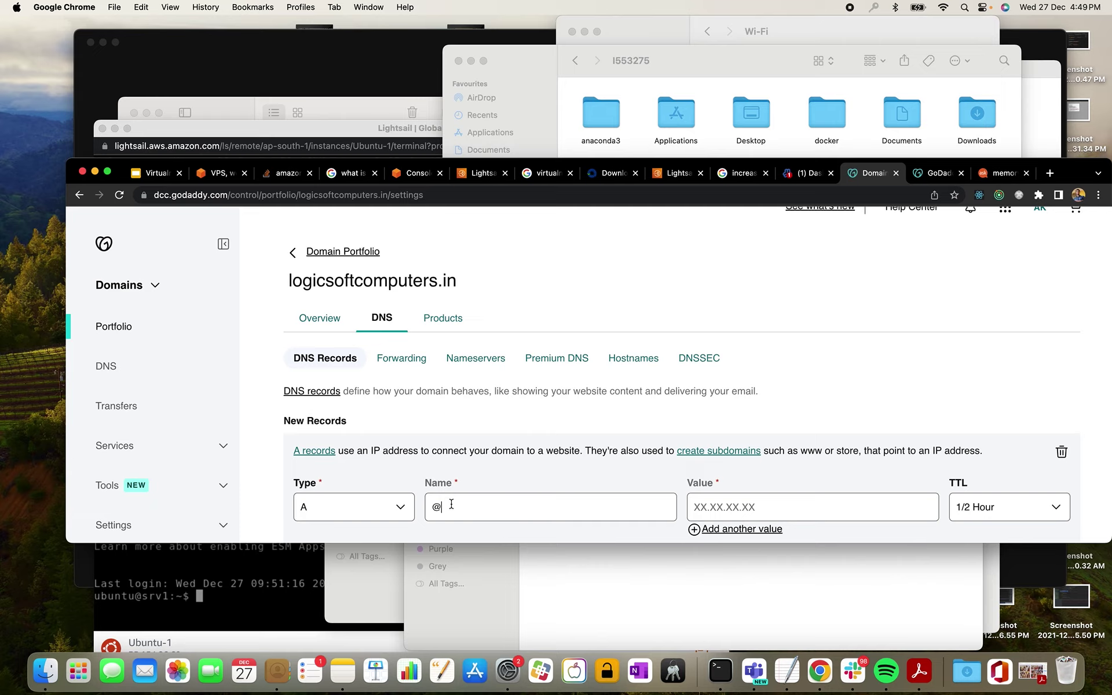
click(758, 505)
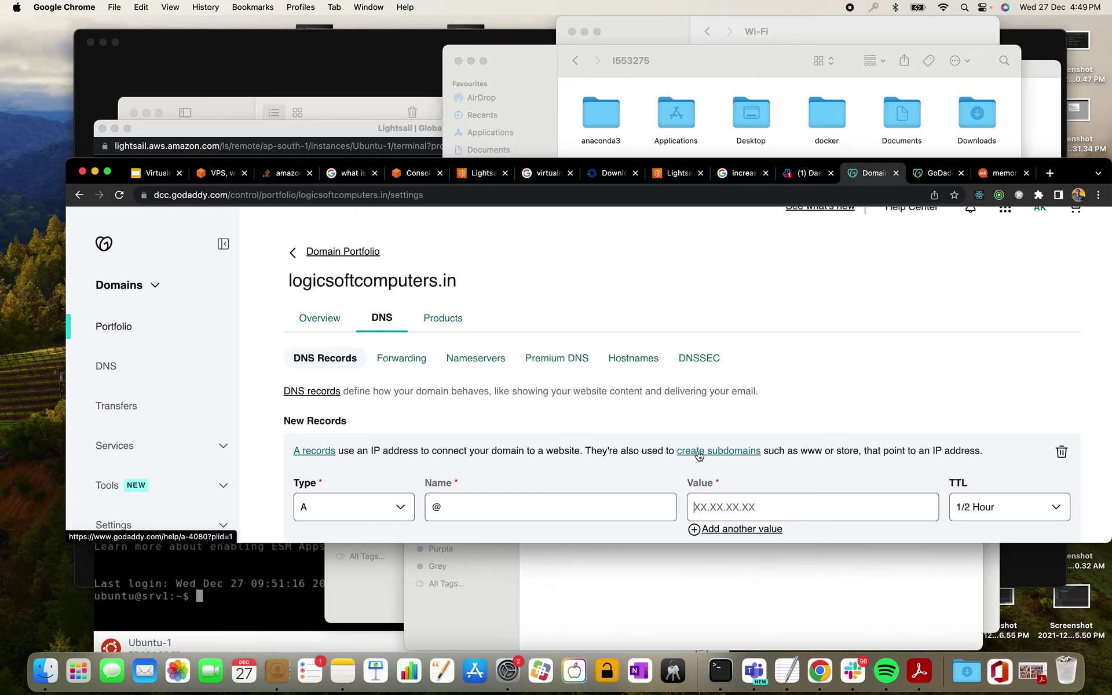
- Paste the Ubuntu-1 instance's public IP 35.154.26.60 as the @ record's value
click(481, 173)
scroll(514, 308, down, 10)
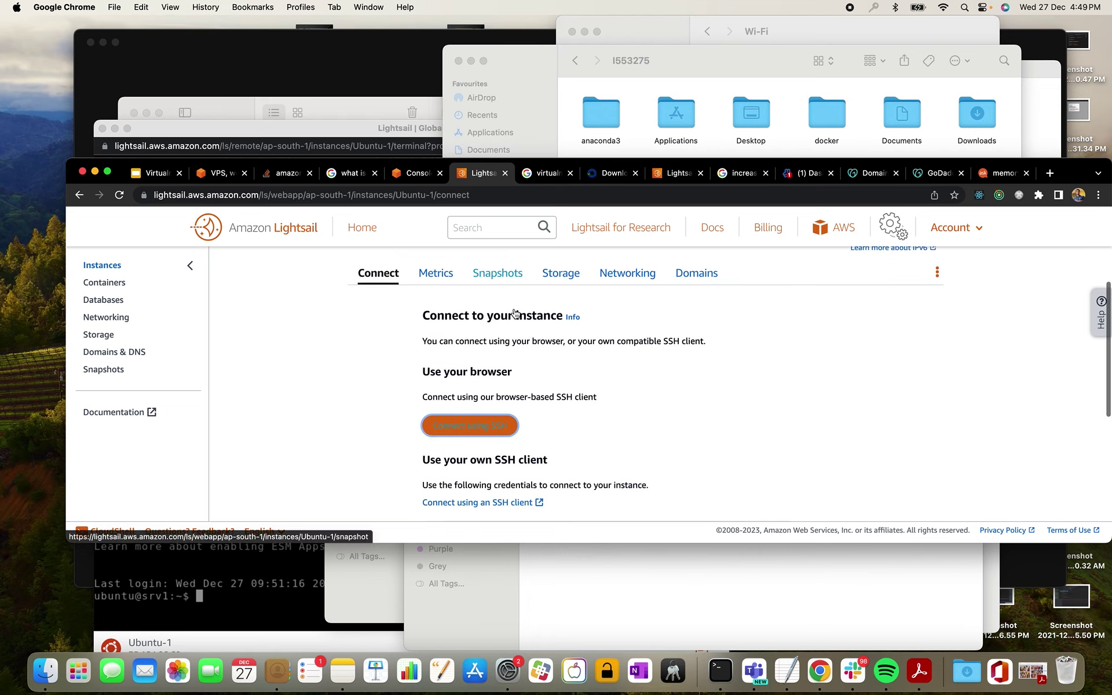
drag(545, 385, 428, 384)
key(super+c)
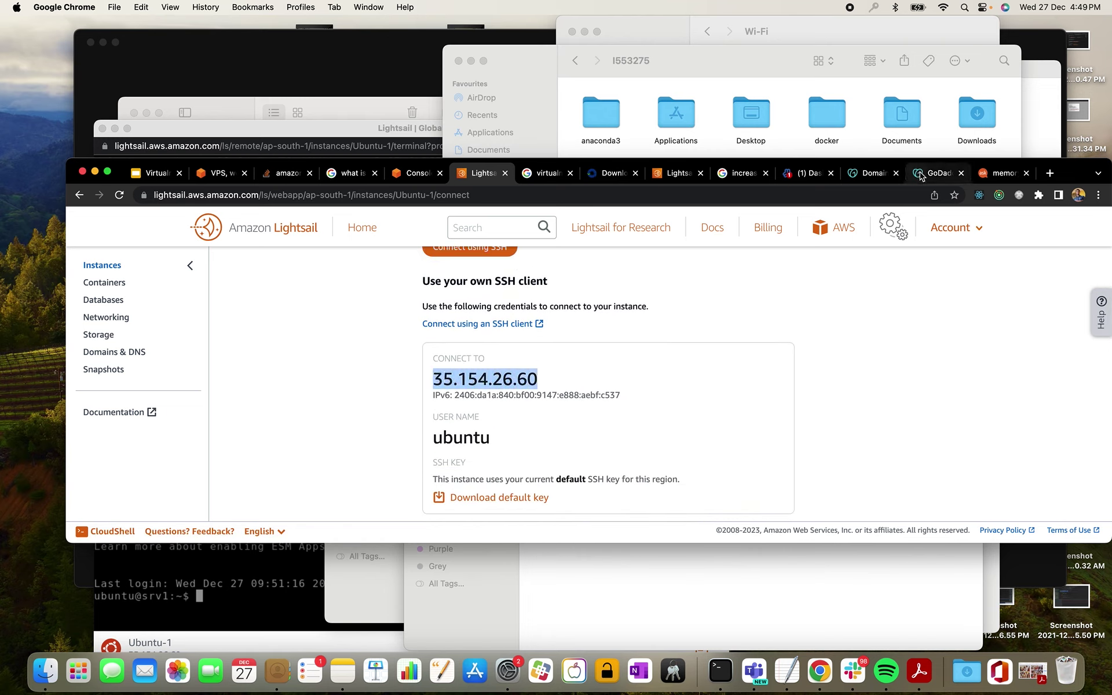
click(872, 173)
key(super+v)
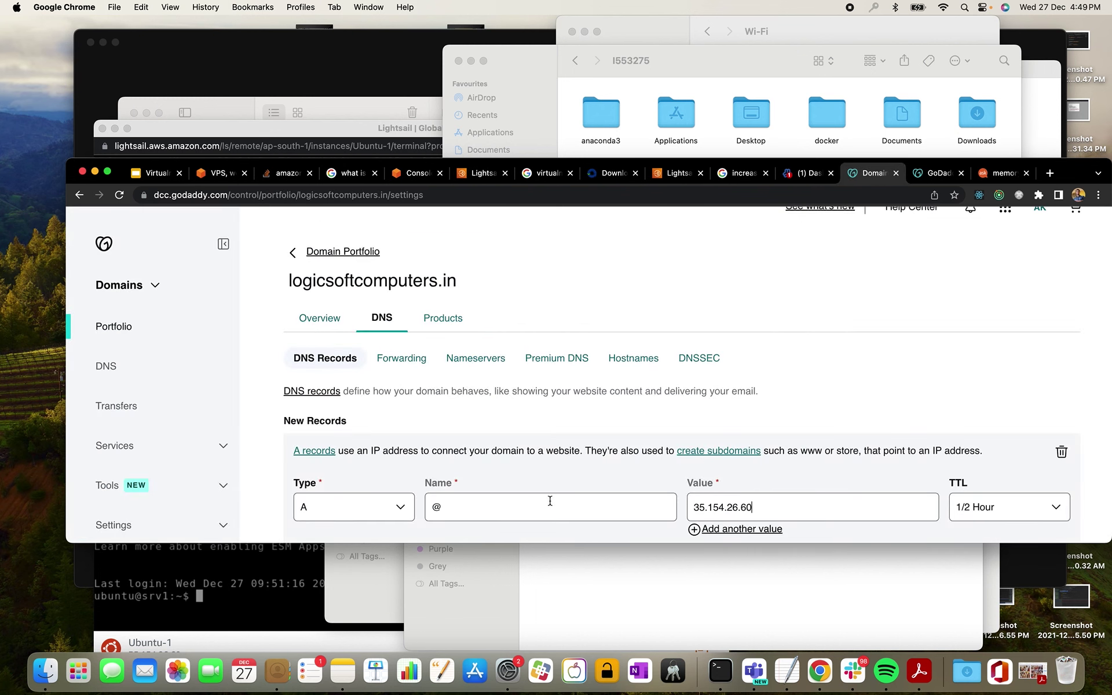
double_click(437, 507)
- Repaste the TextEdit note as plain text and delete the 'test.' prefix
click(792, 670)
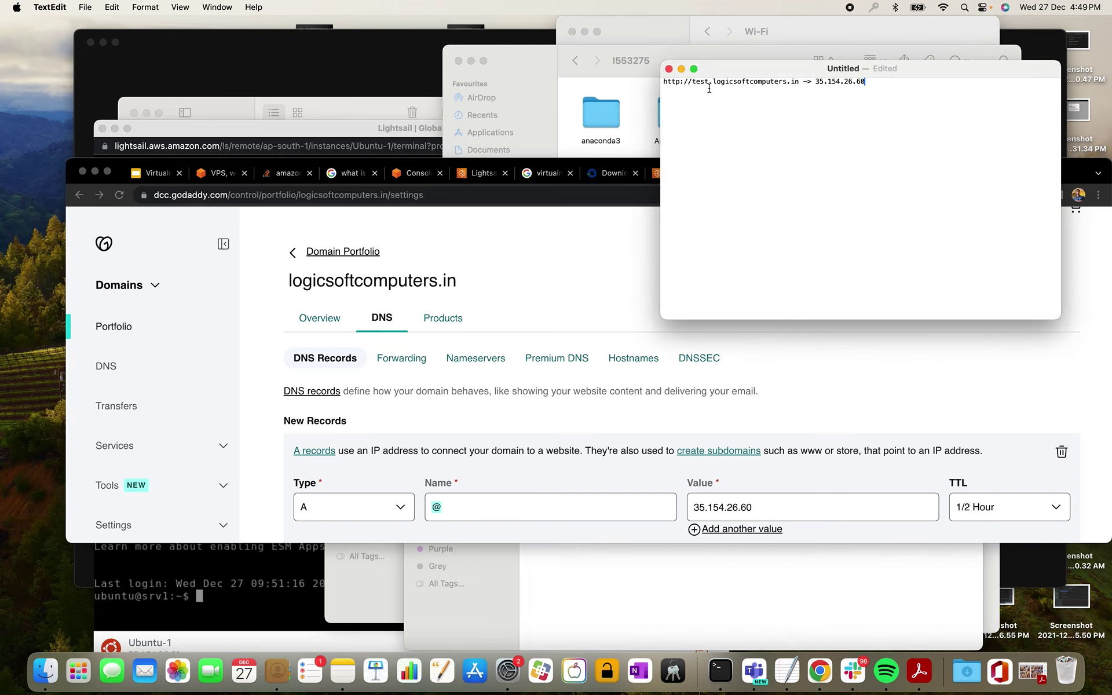
key(super+a)
key(BackSpace)
key(super+v)
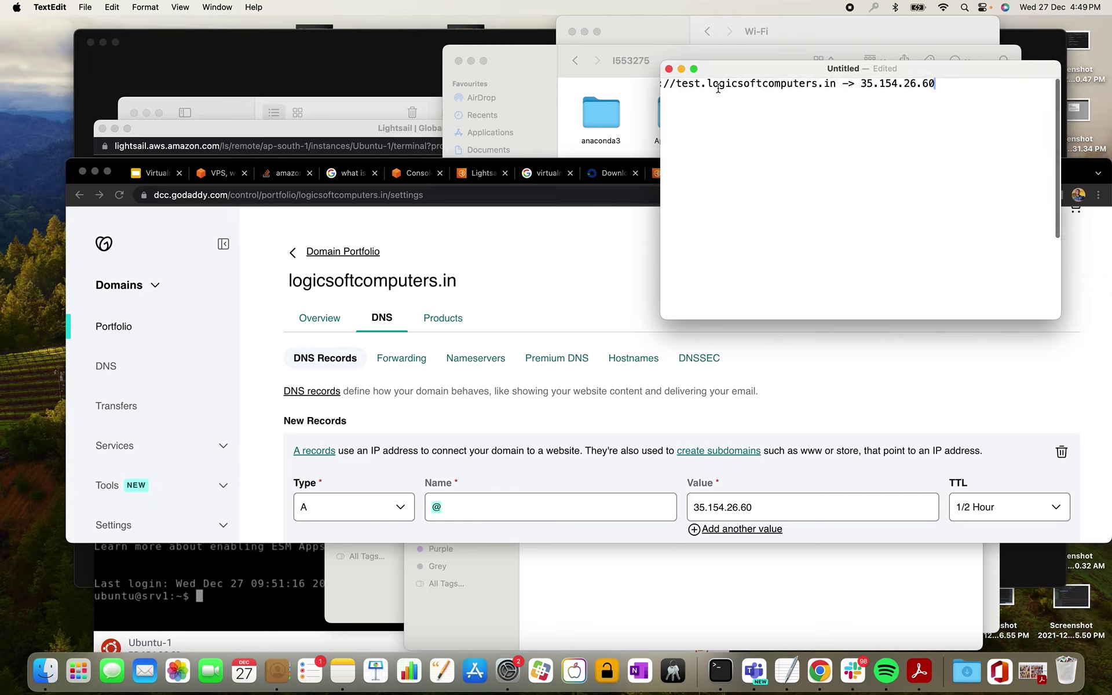
drag(714, 82, 693, 83)
key(BackSpace)
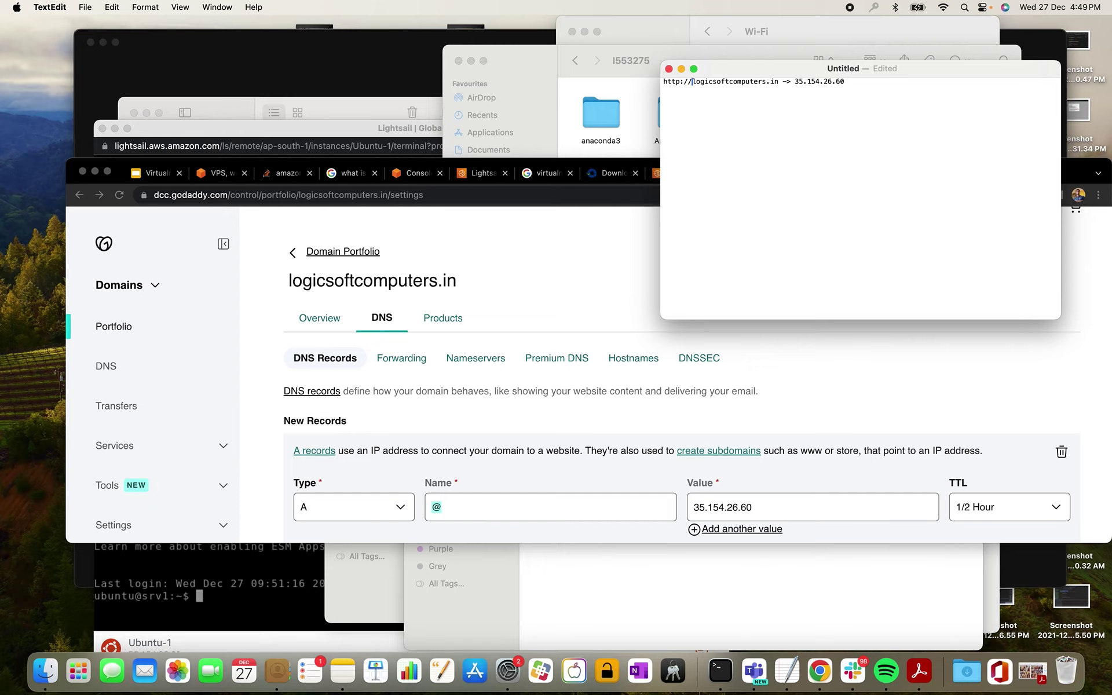
drag(781, 82, 643, 83)
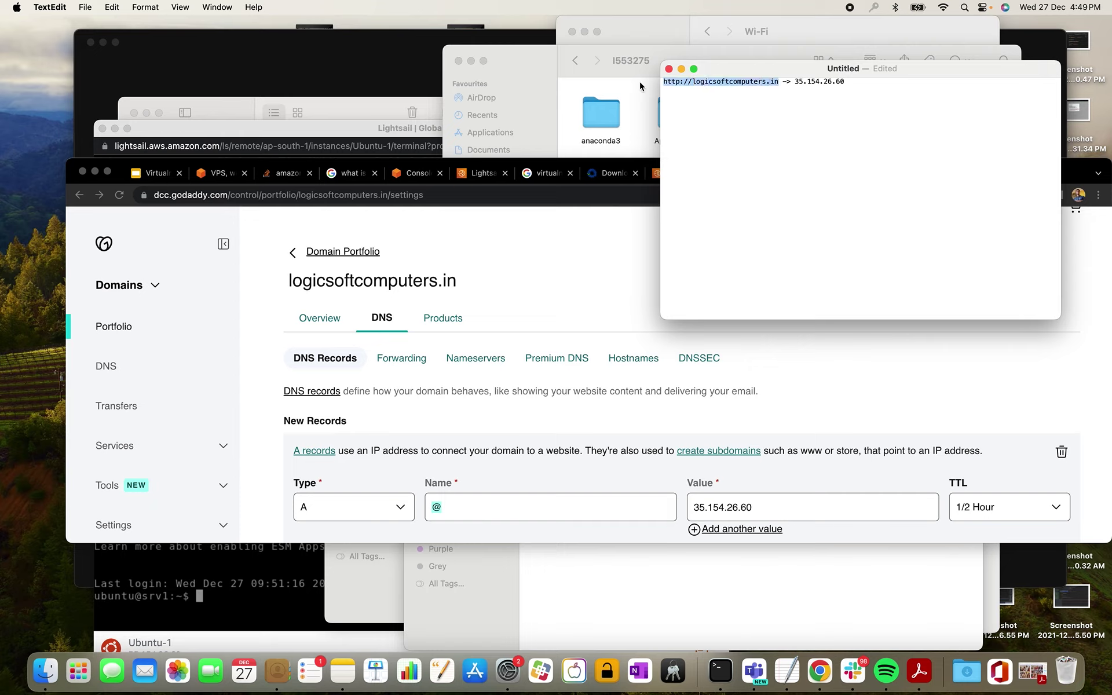
click(826, 99)
click(784, 82)
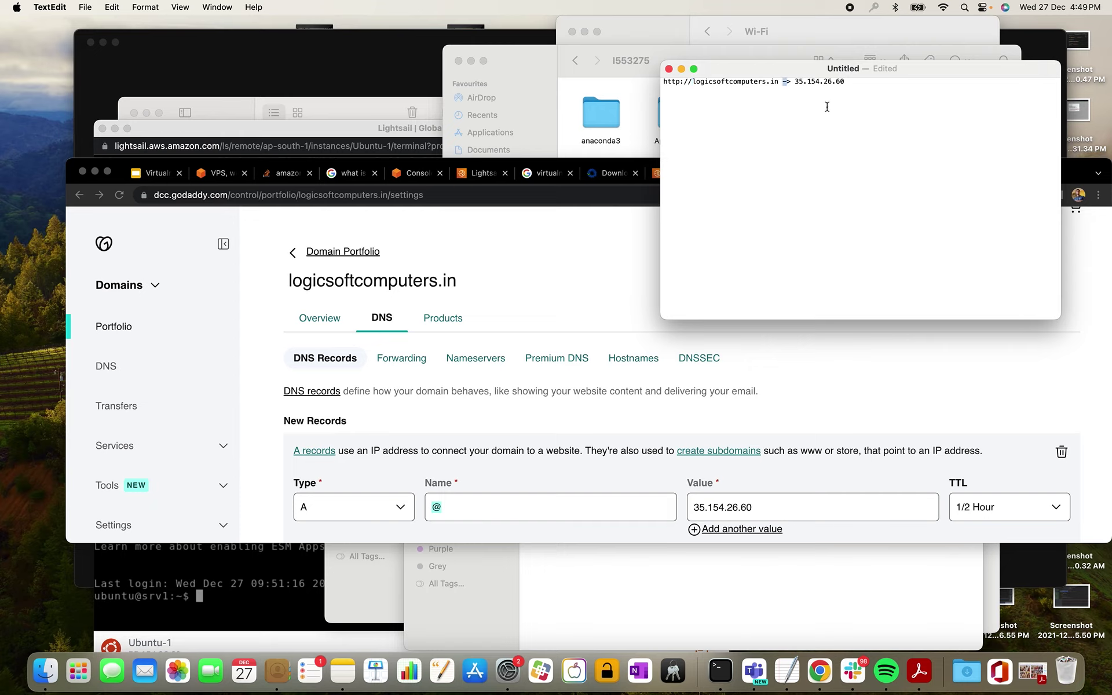
key(Return)
key(Return)
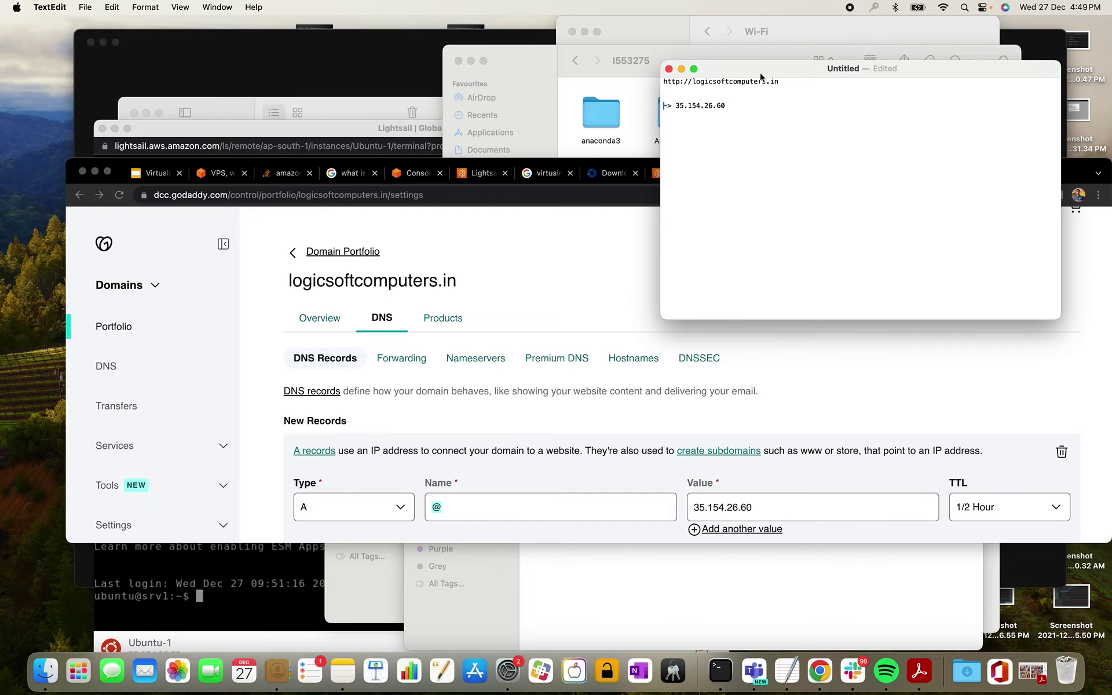
drag(780, 81, 656, 79)
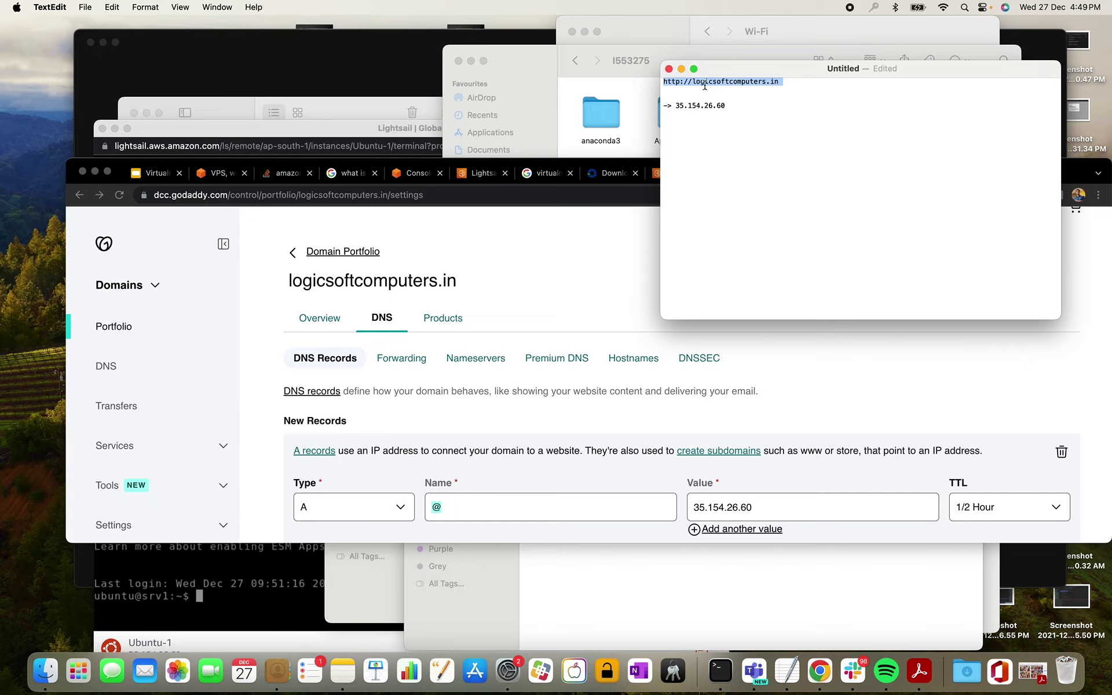
click(790, 84)
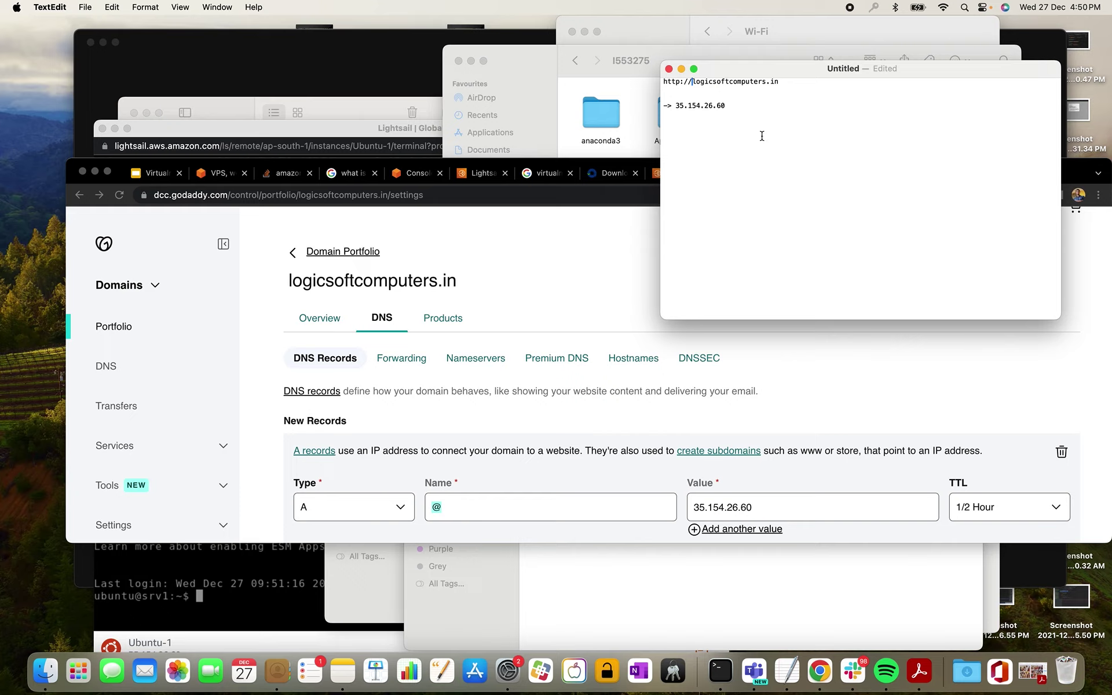
- Add 'test.' to the note and copy just the word test
text(test.)
double_click(703, 84)
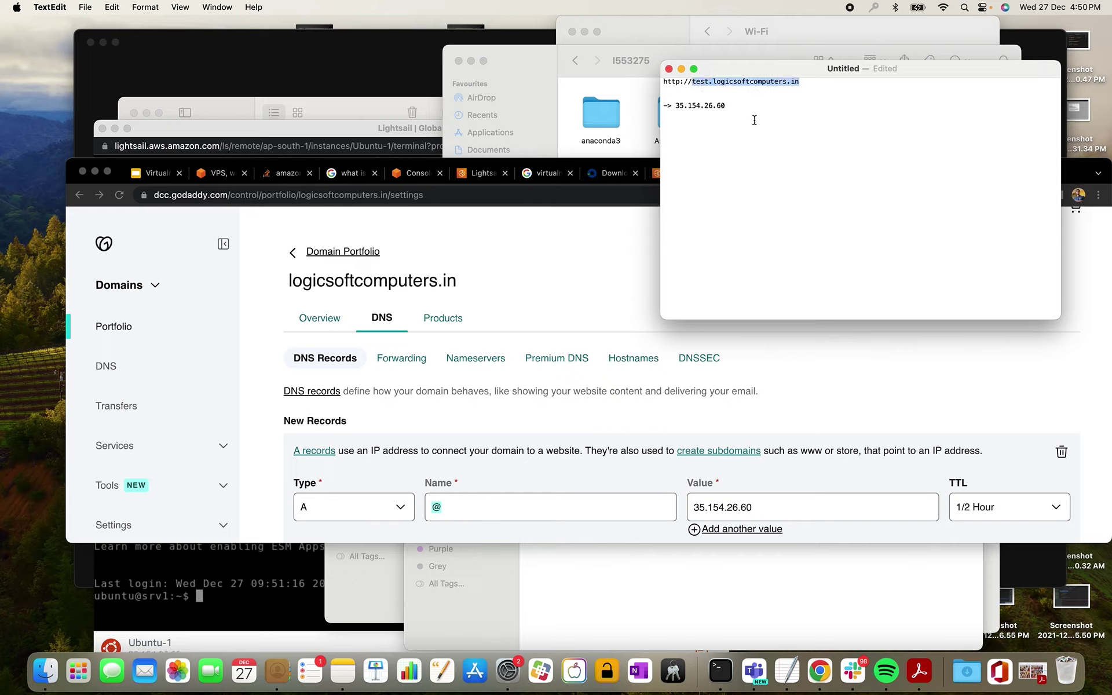
click(709, 82)
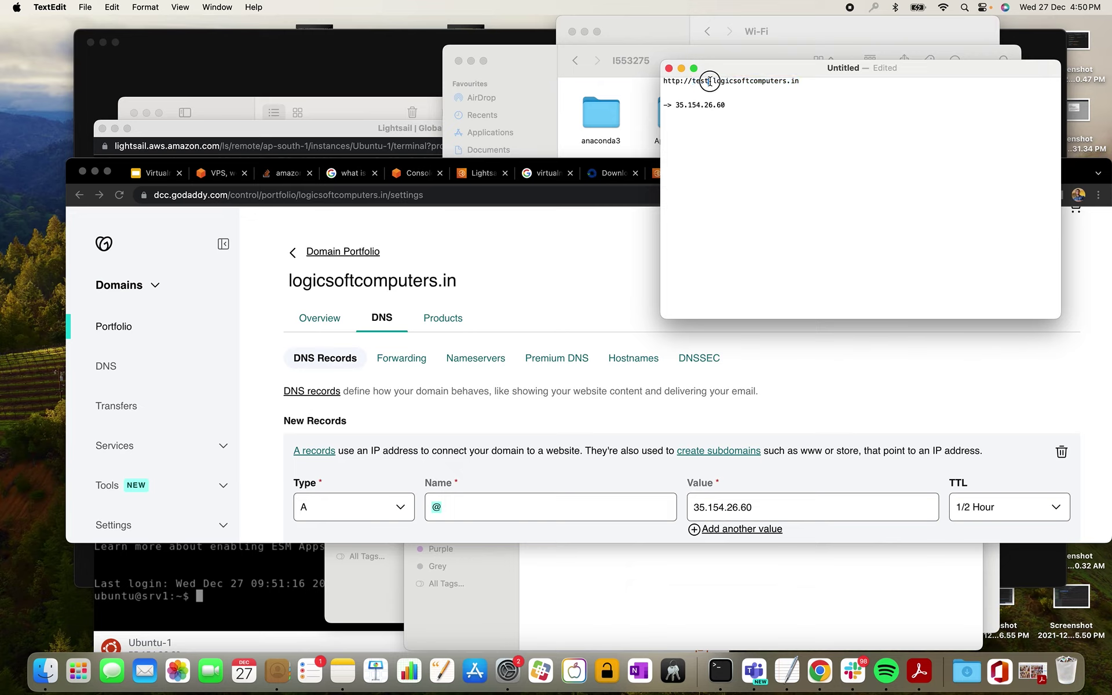
drag(708, 82, 692, 82)
key(super+c)
- Replace the new A record's @ name with test and save the record
click(469, 513)
key(BackSpace)
key(super+v)
scroll(786, 464, down, 1)
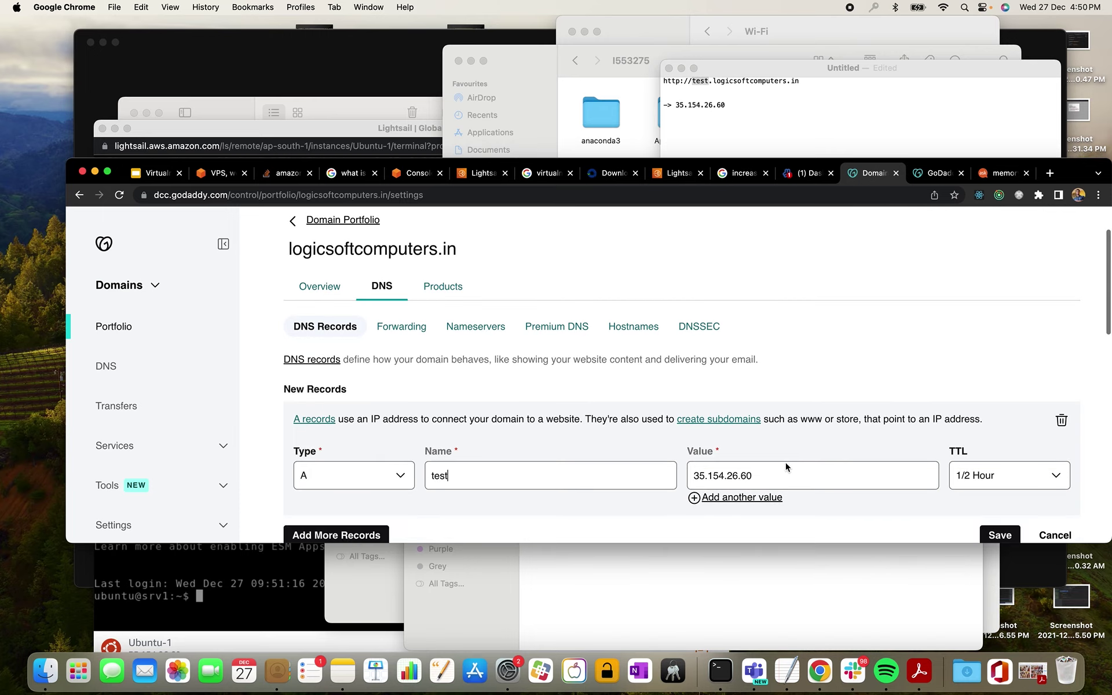
click(998, 535)
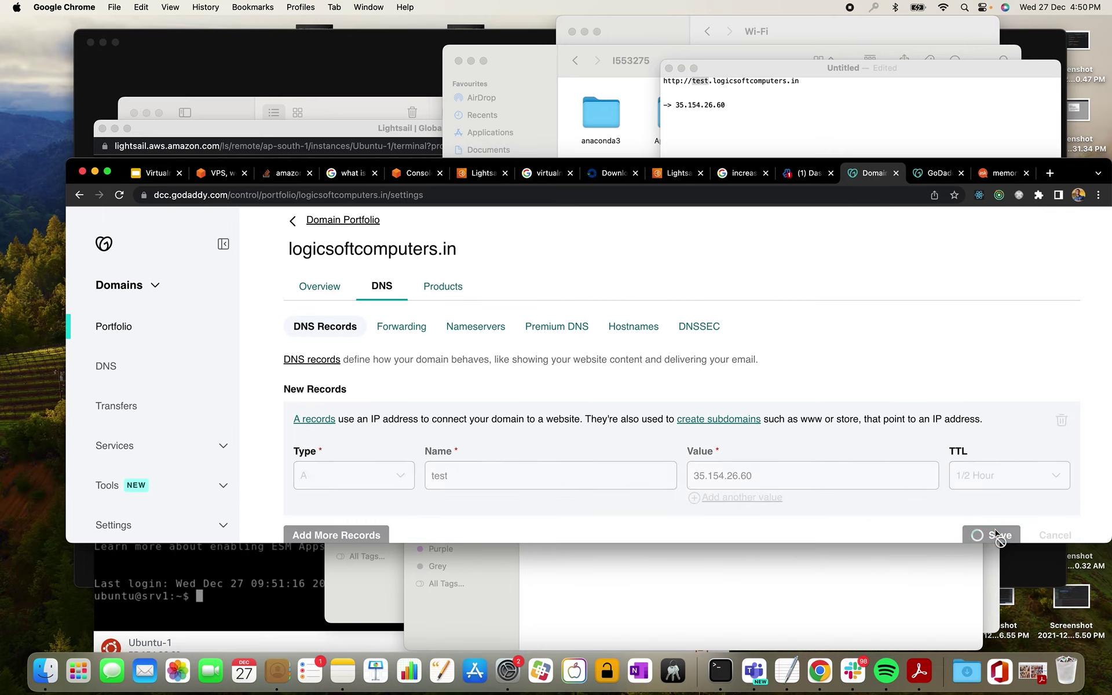
click(1085, 233)
scroll(767, 338, up, 1)
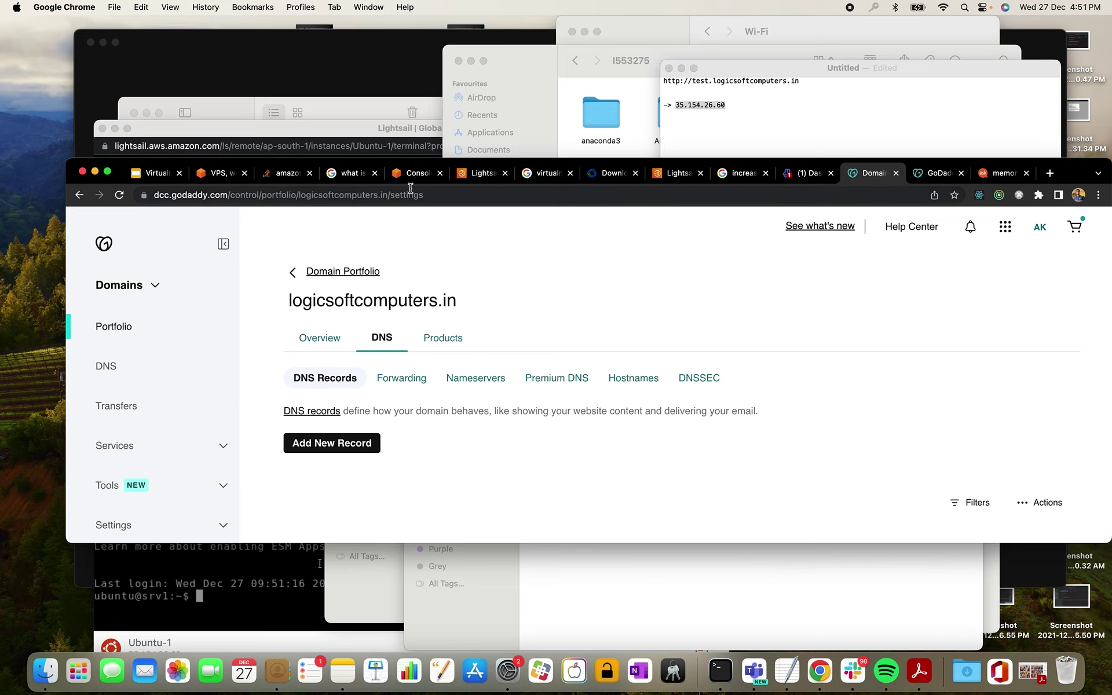
- Start a new virtual server with domain name test.logicsoftcomputers.in
click(797, 178)
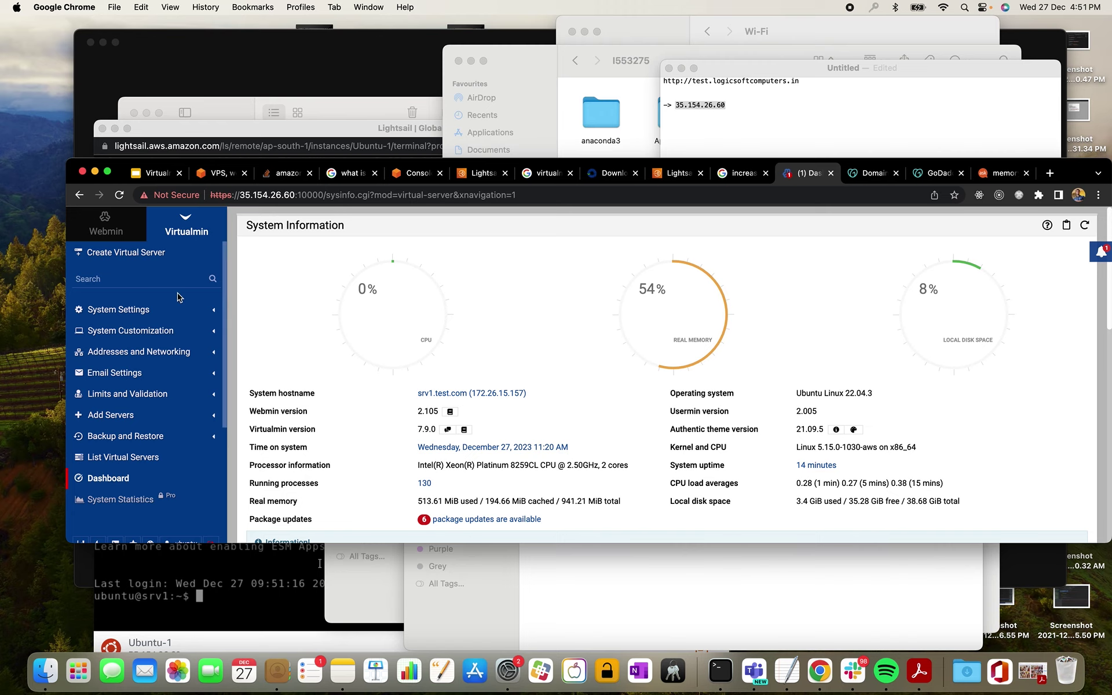
click(145, 254)
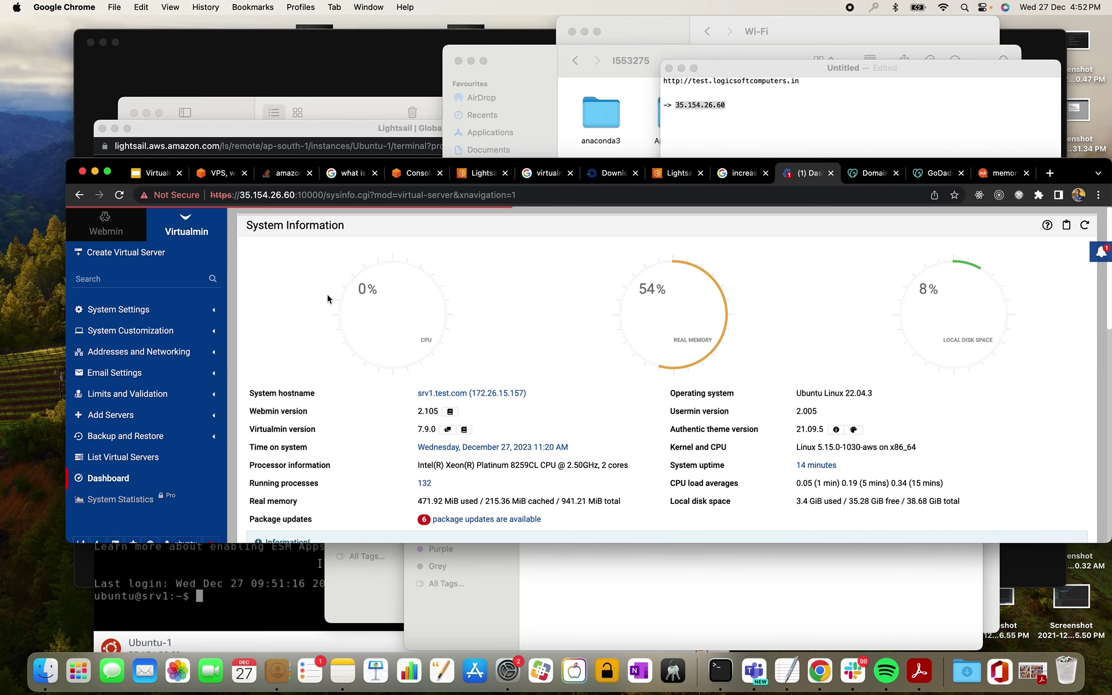
click(705, 82)
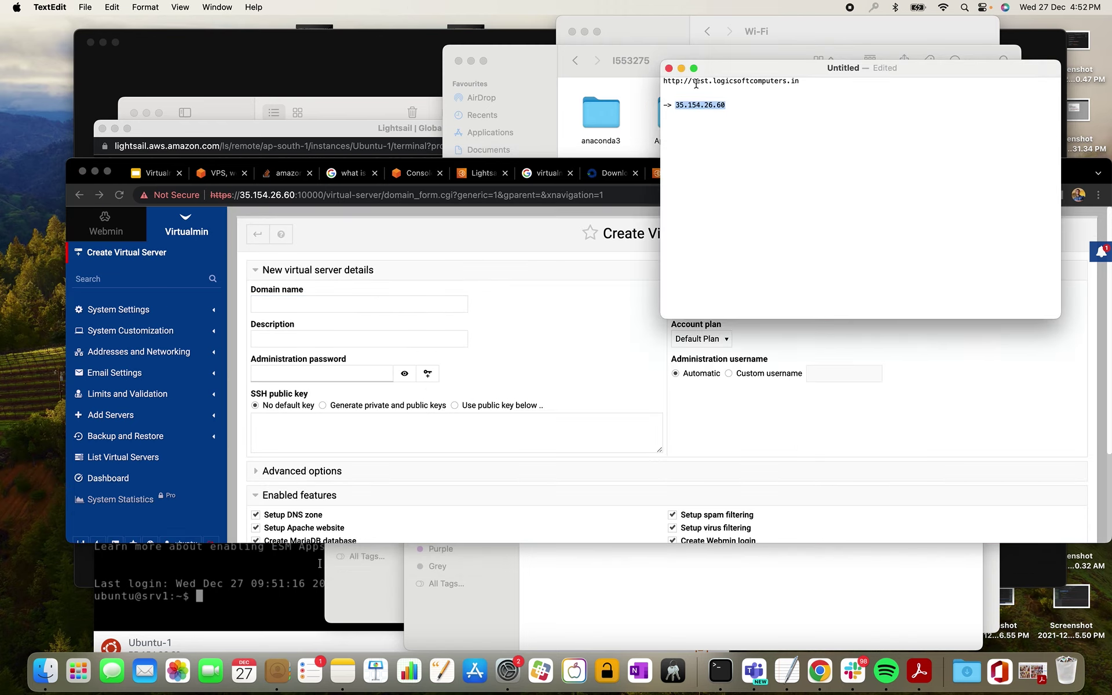
drag(693, 81, 804, 79)
key(super+c)
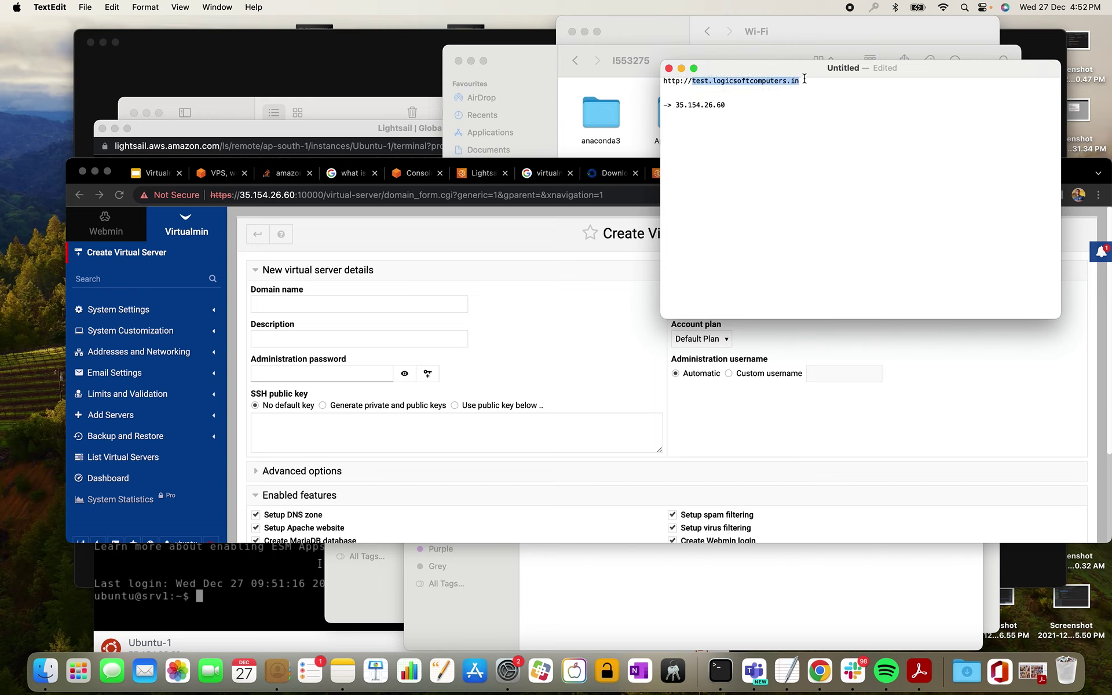
click(291, 309)
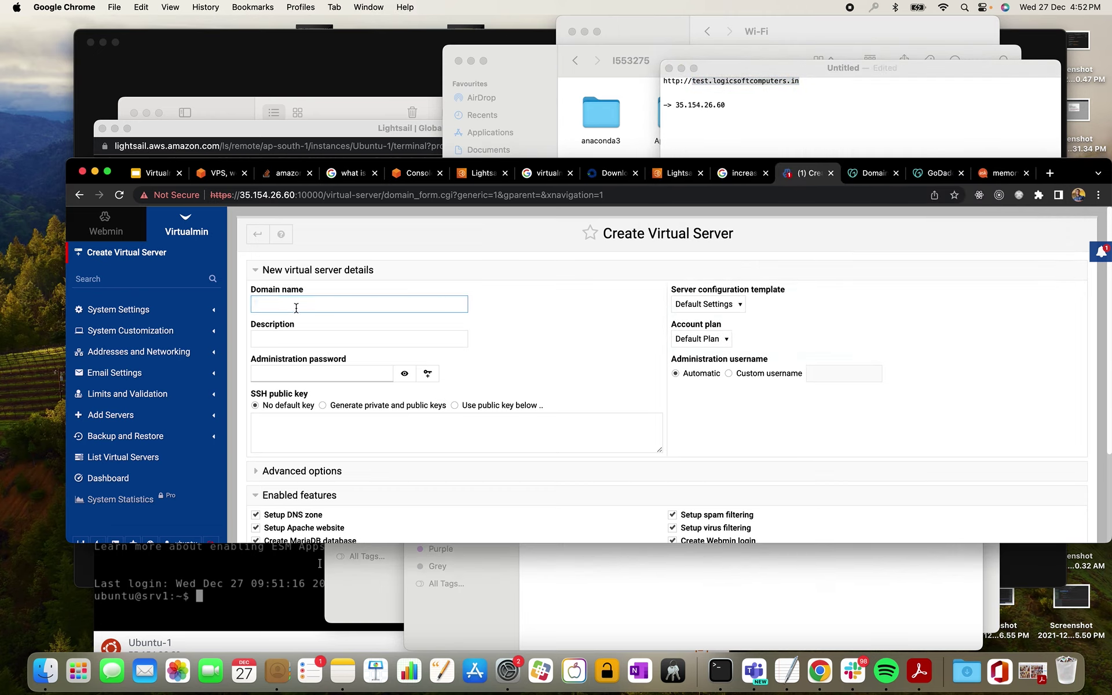
key(super+v)
- Use test.logicsoftcomputers.in as the description and enter an administration password
double_click(1072, 173)
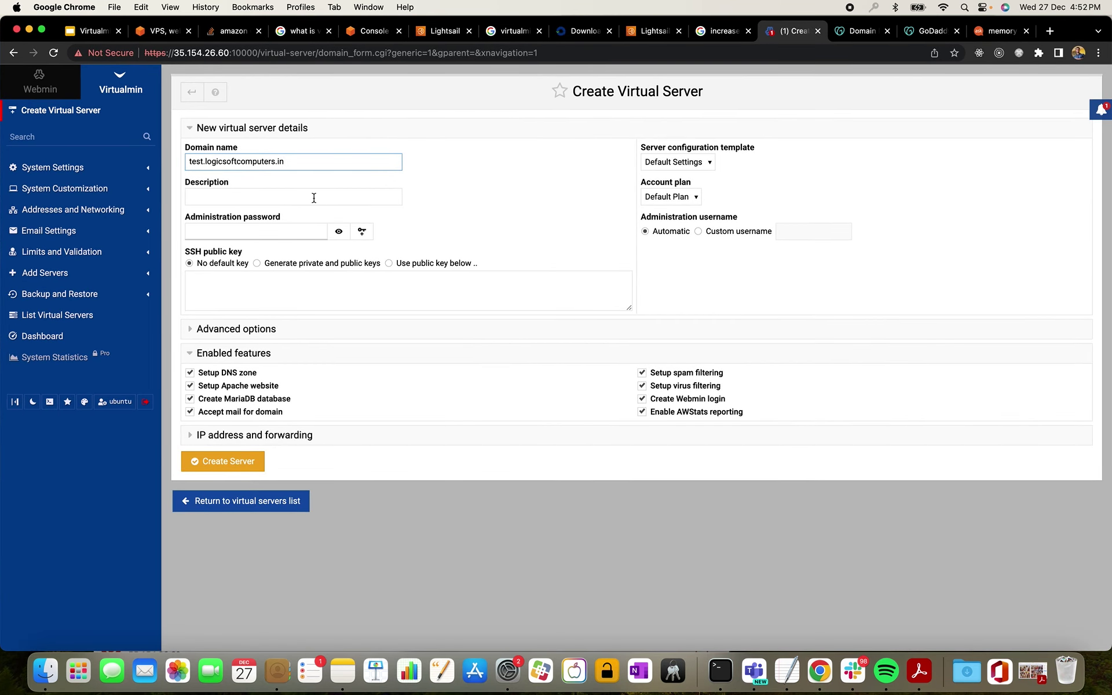
click(313, 198)
key(super+v)
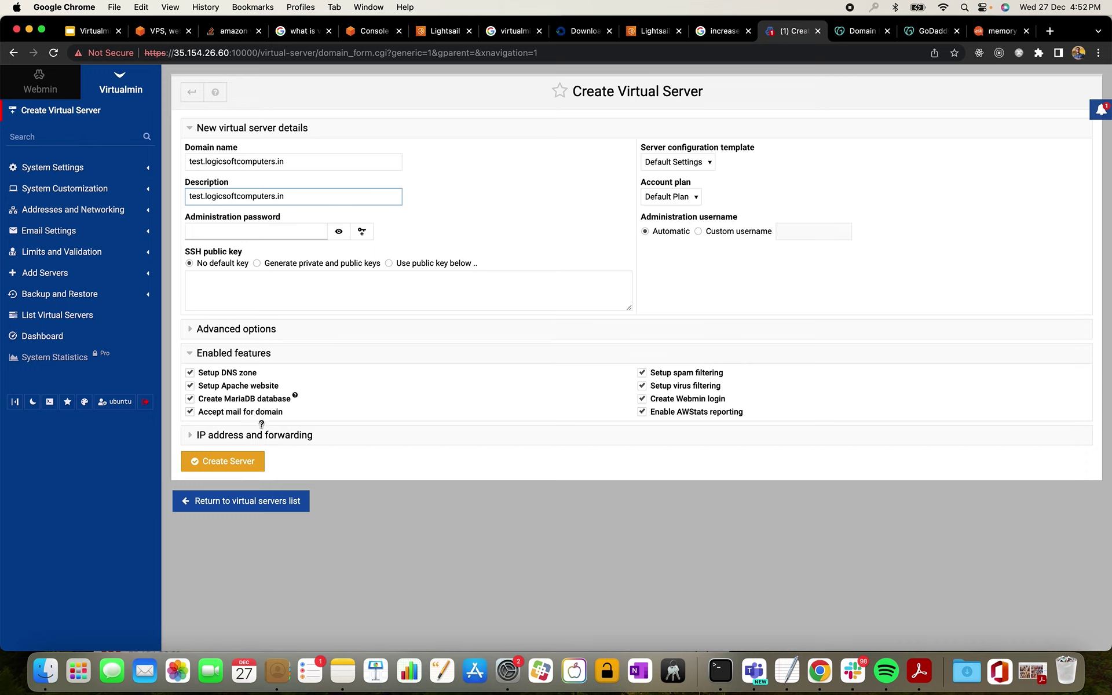
click(243, 329)
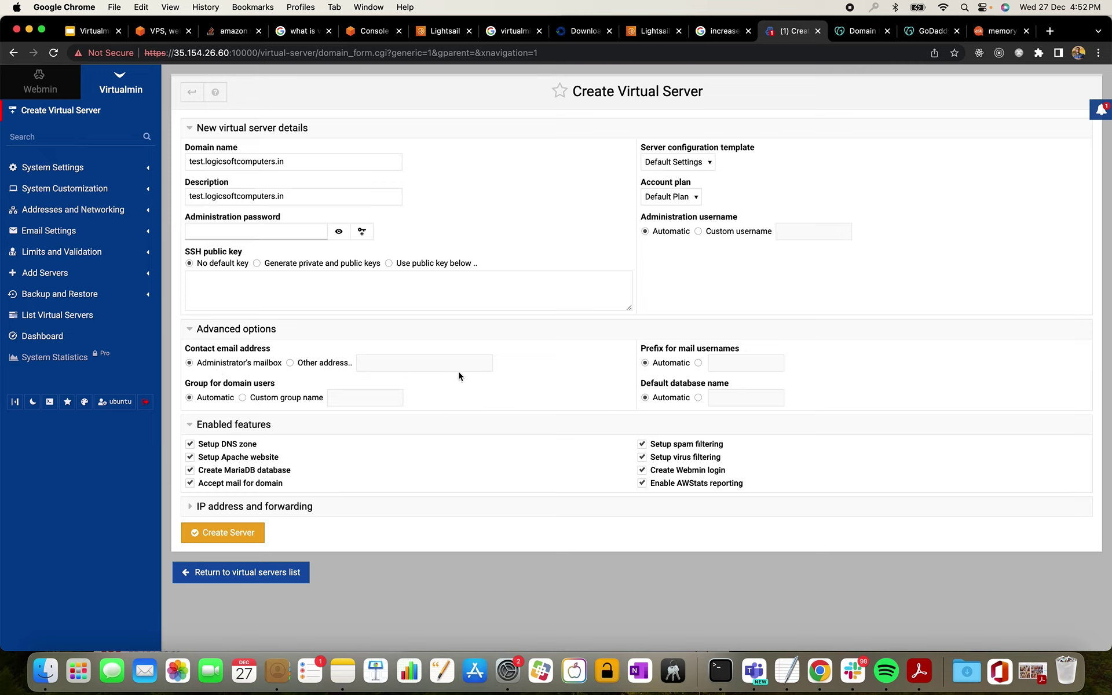
click(260, 231)
- Review the IP address and forwarding settings and create the server
click(255, 507)
scroll(257, 464, down, 3)
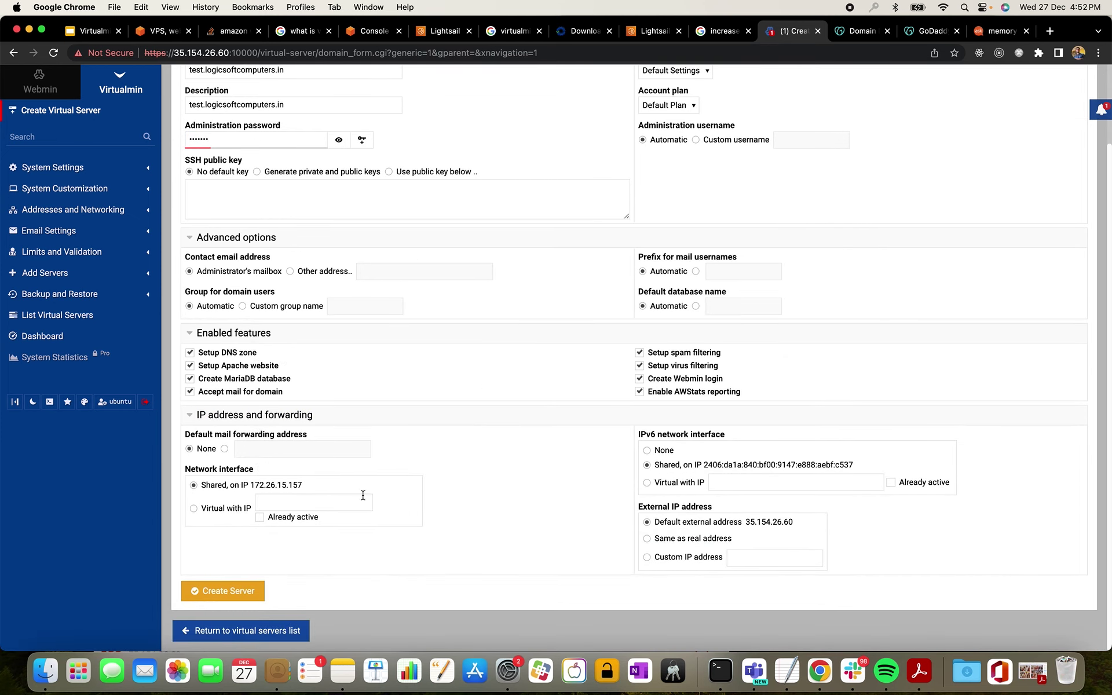
click(228, 592)
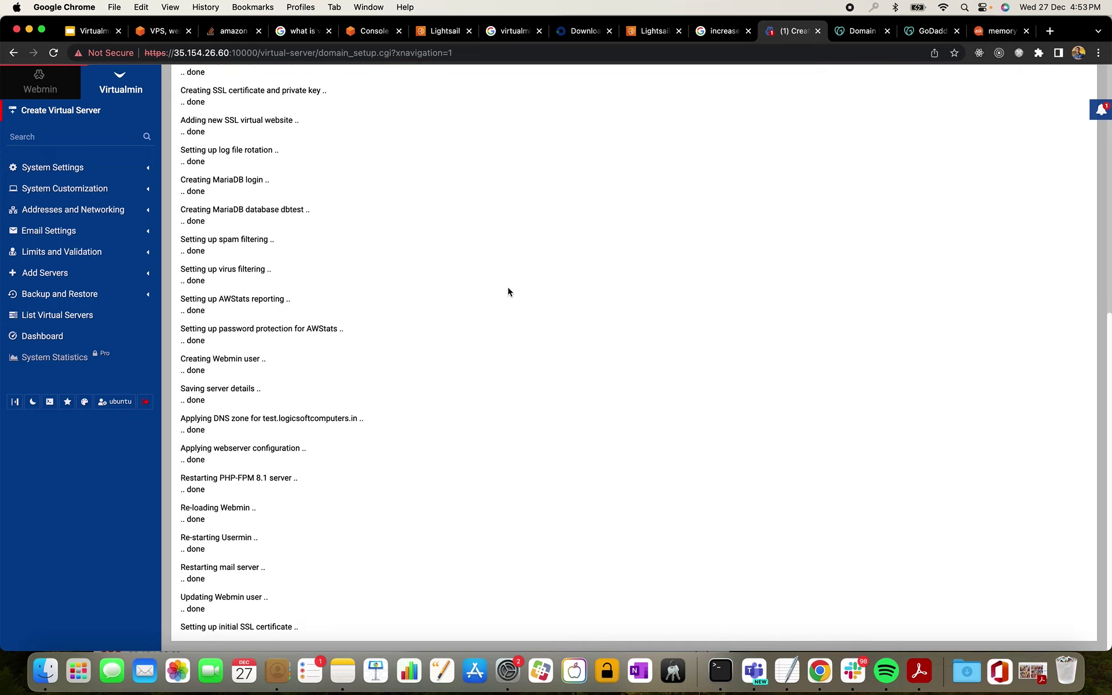
click(1051, 33)
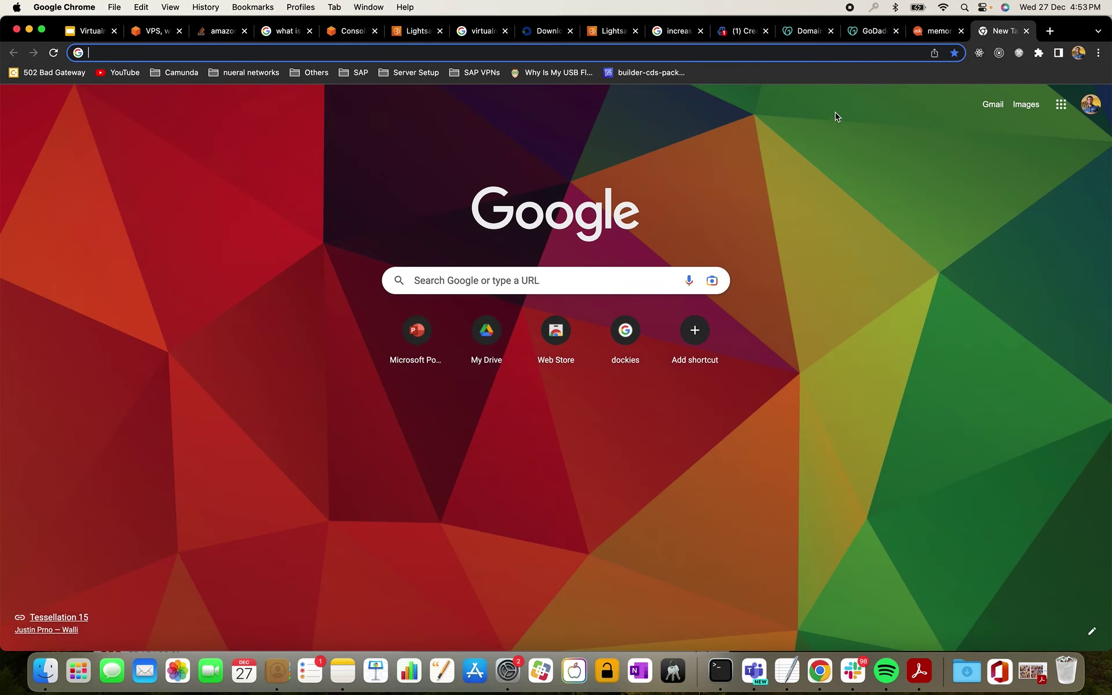
- Search Google for 'download bootstrap template'
text(download )
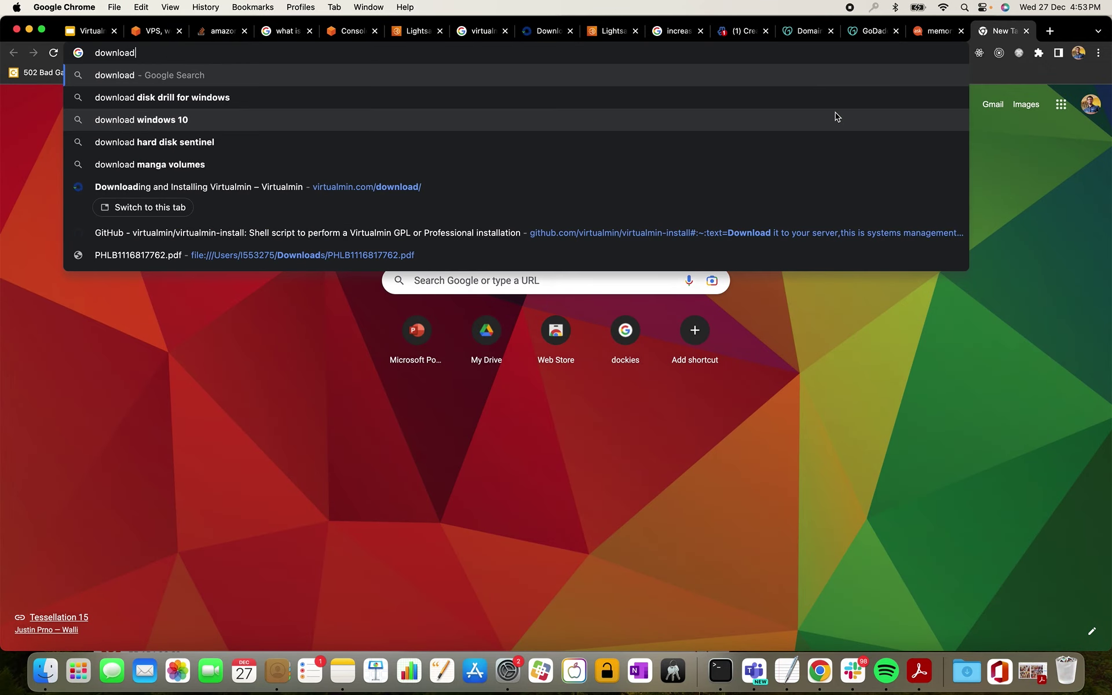
text(test)
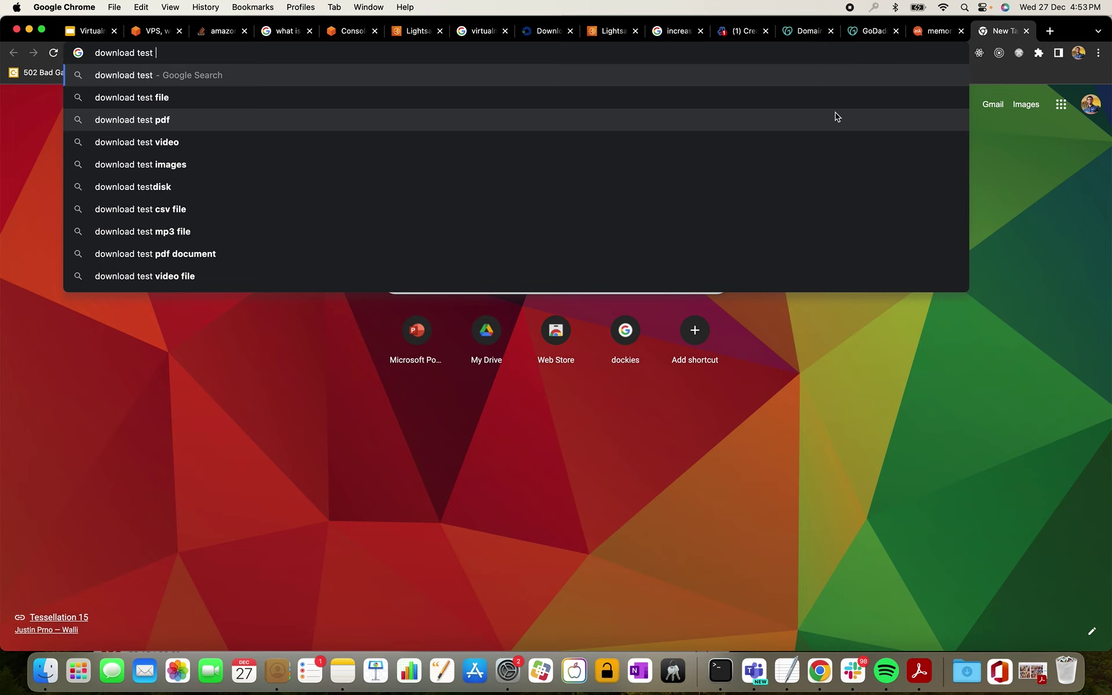
key(BackSpace)
key(BackSpace)
key(BackSpace)
key(BackSpace)
key(BackSpace)
text(b)
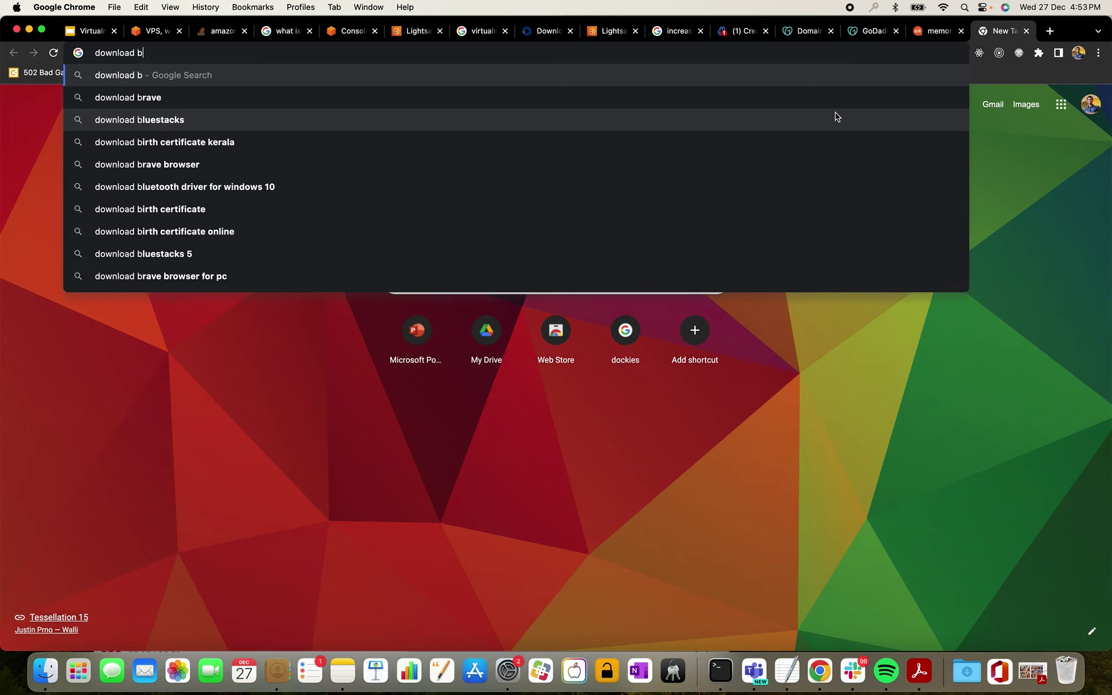
text(ootstrap )
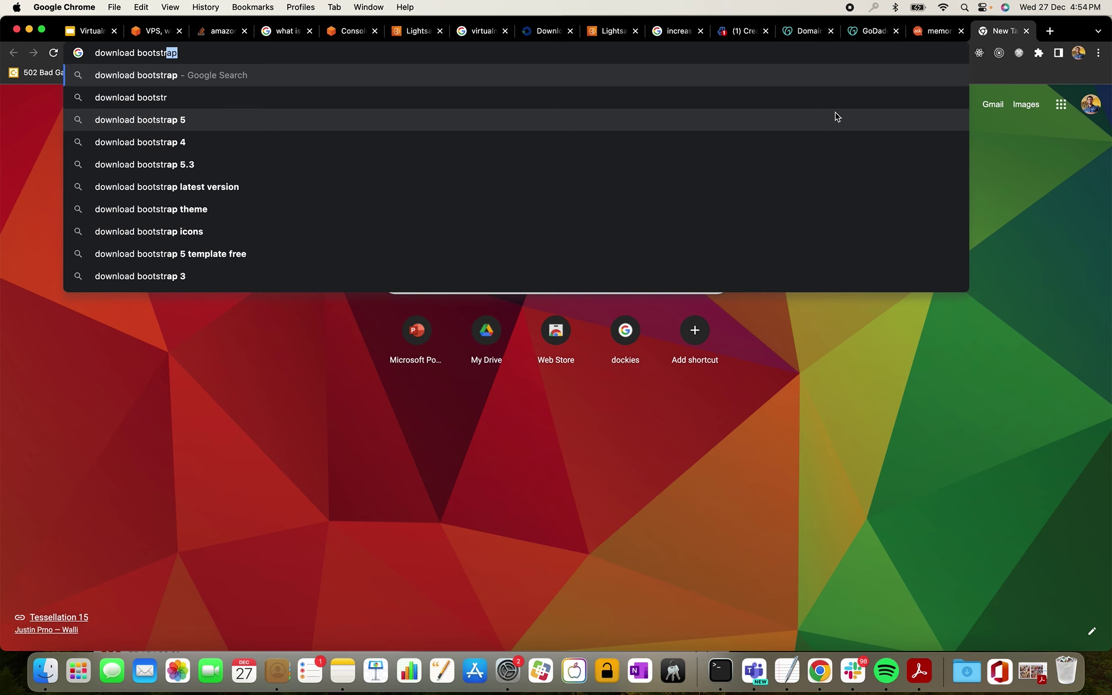
text(template)
key(Return)
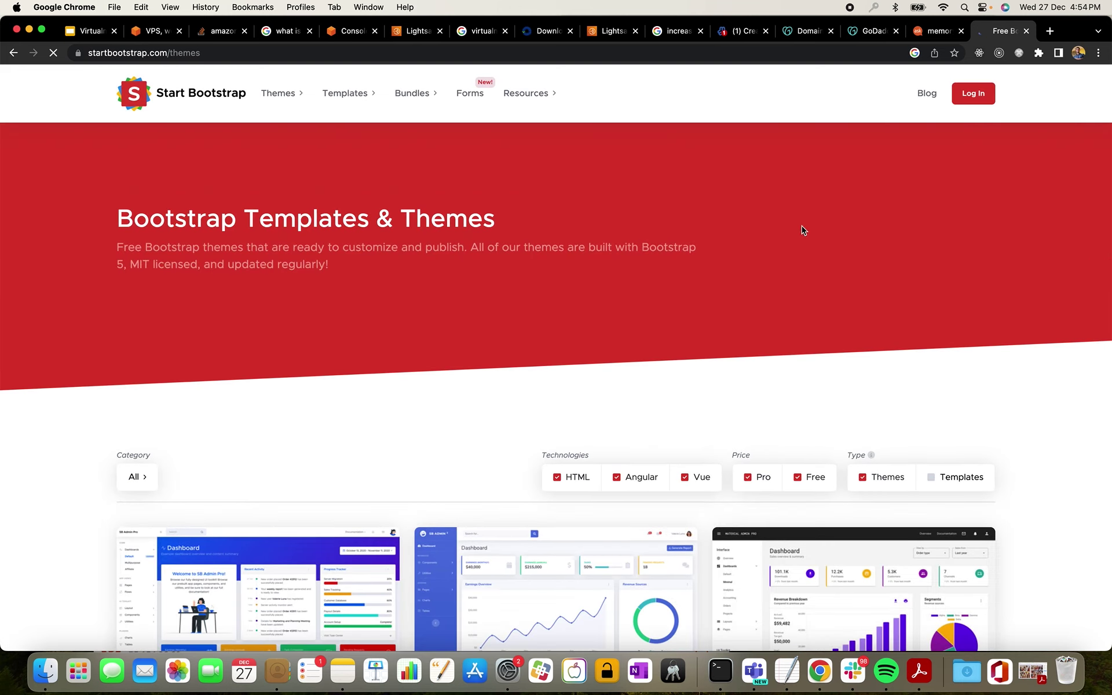
- Open the Creative theme's GitHub source and download the repository as a ZIP
scroll(802, 226, down, 6)
scroll(690, 286, down, 8)
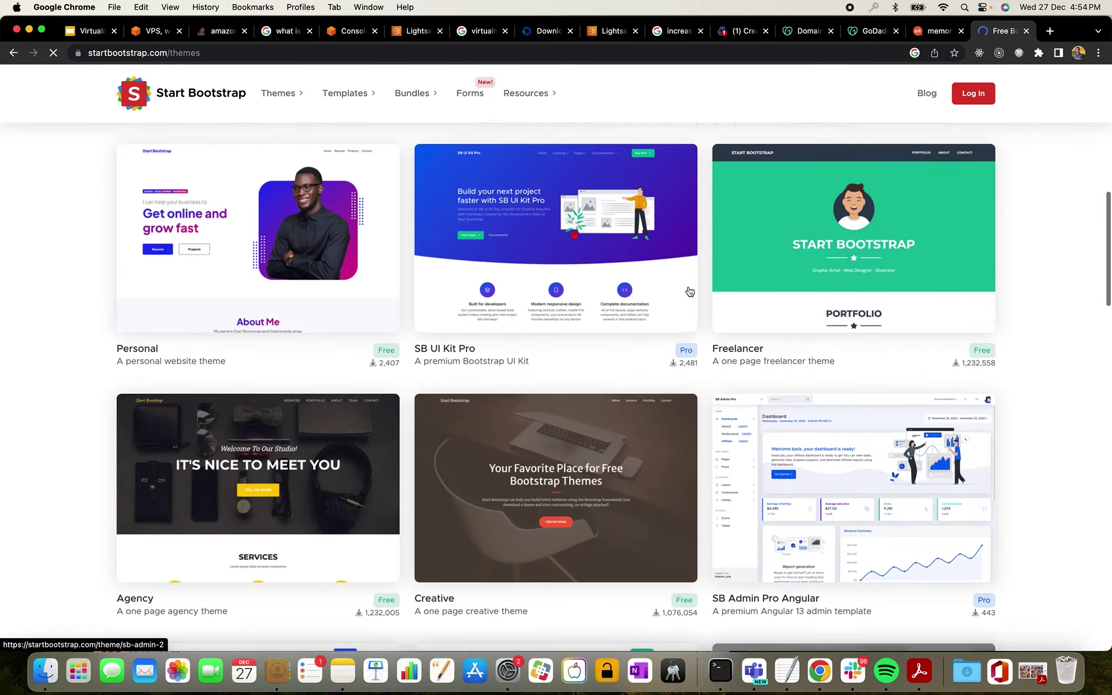
click(606, 347)
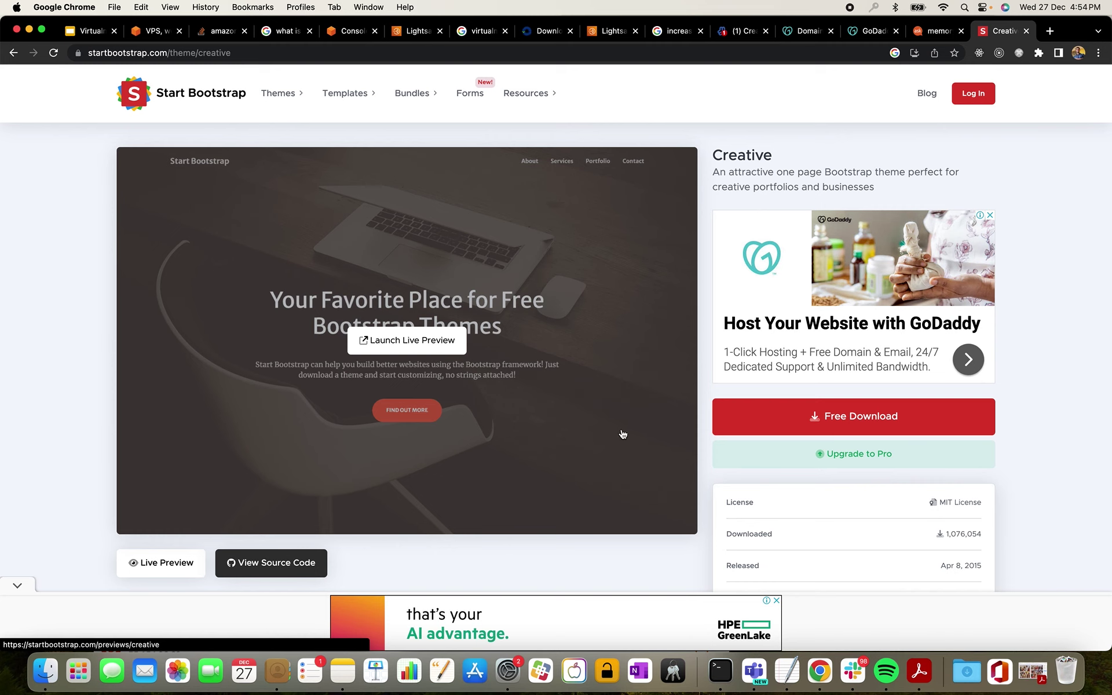
click(294, 574)
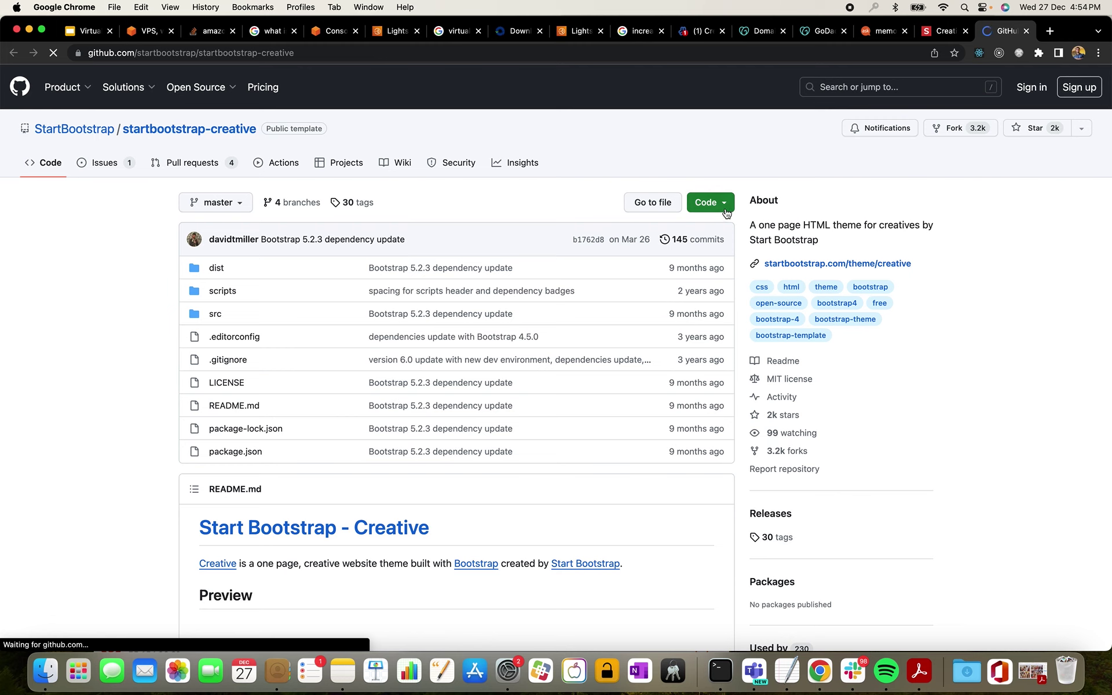
click(712, 202)
click(567, 400)
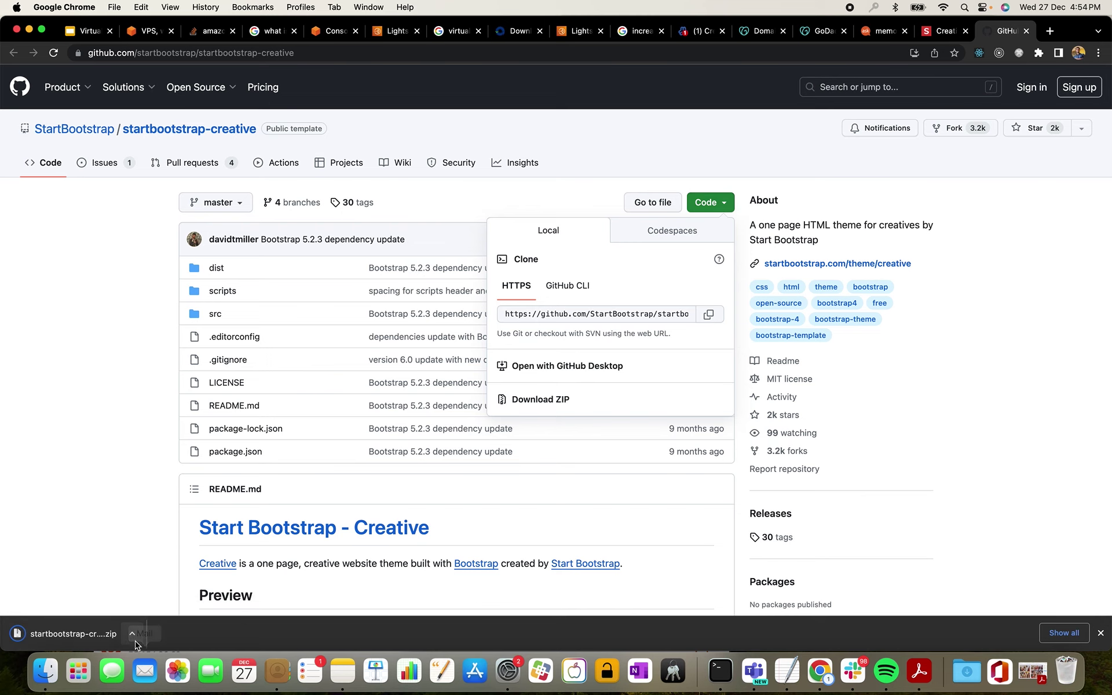
click(133, 635)
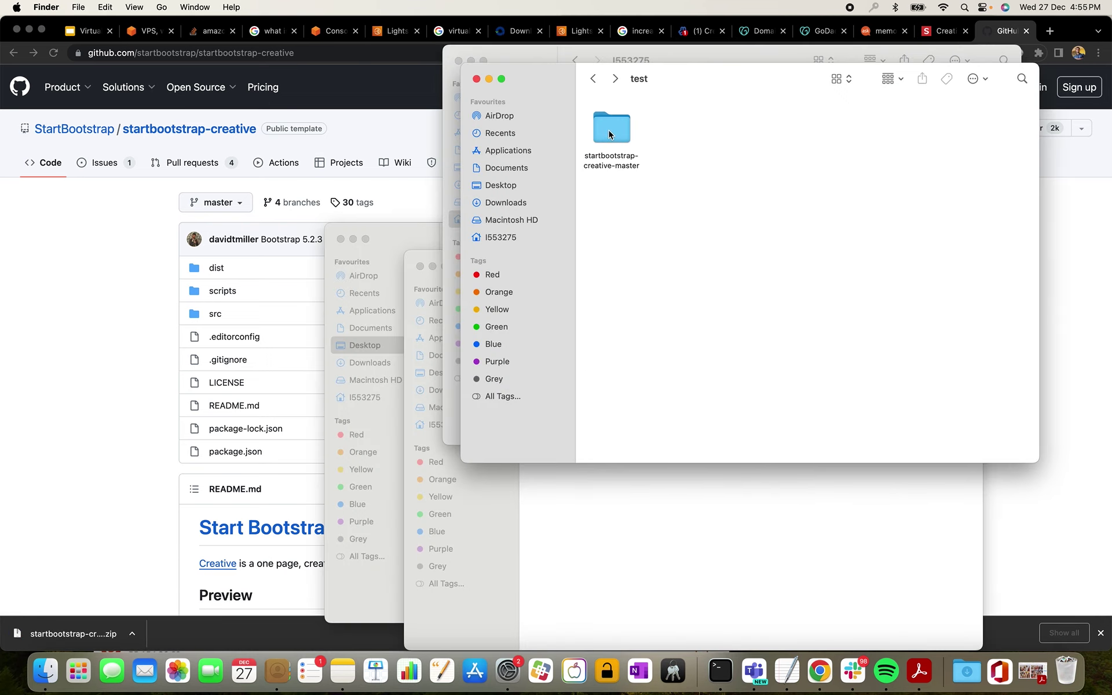
- Preview startbootstrap-creative-master/dist/index.html in Google Chrome, scroll through it, then close it
double_click(608, 130)
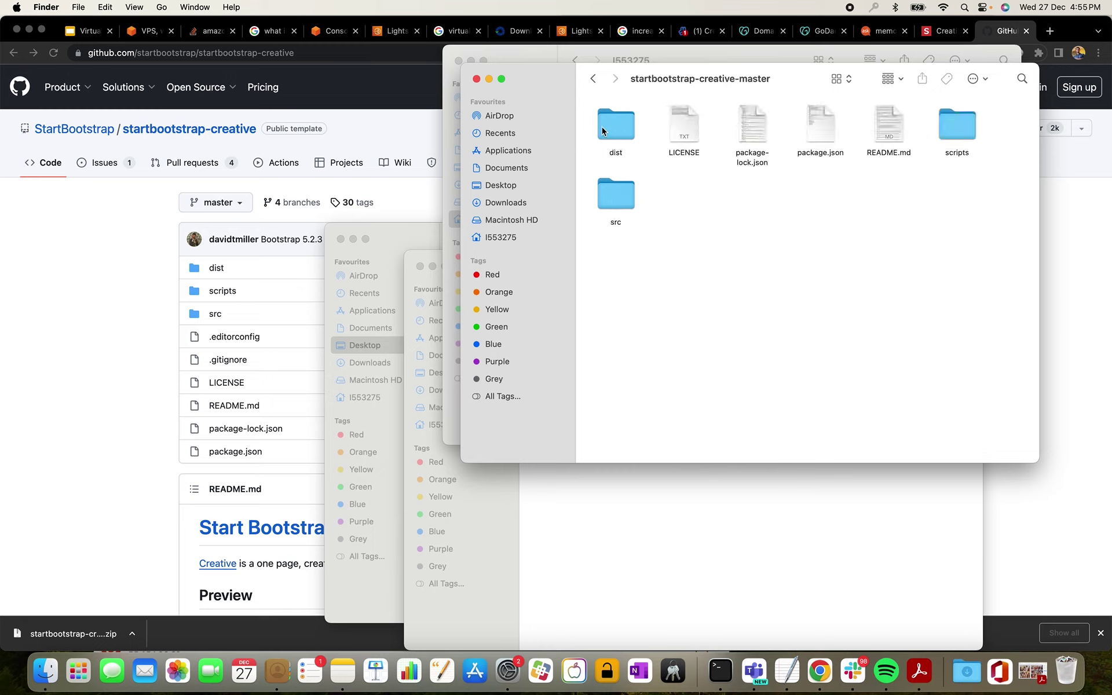
double_click(598, 131)
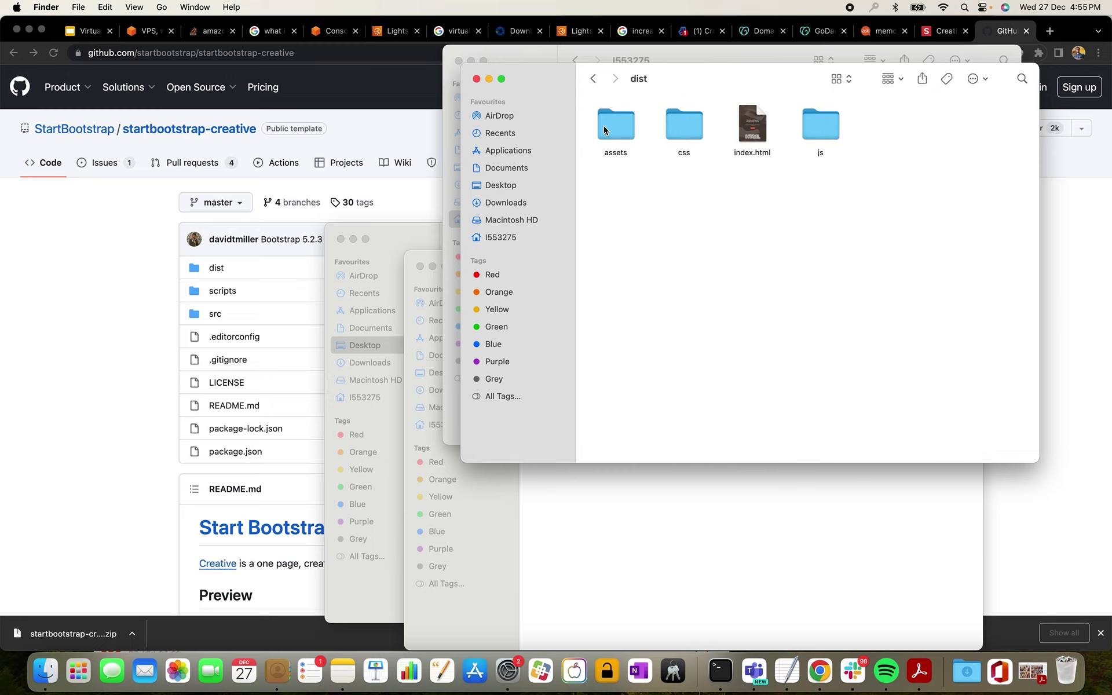
click(764, 134)
right_click(763, 133)
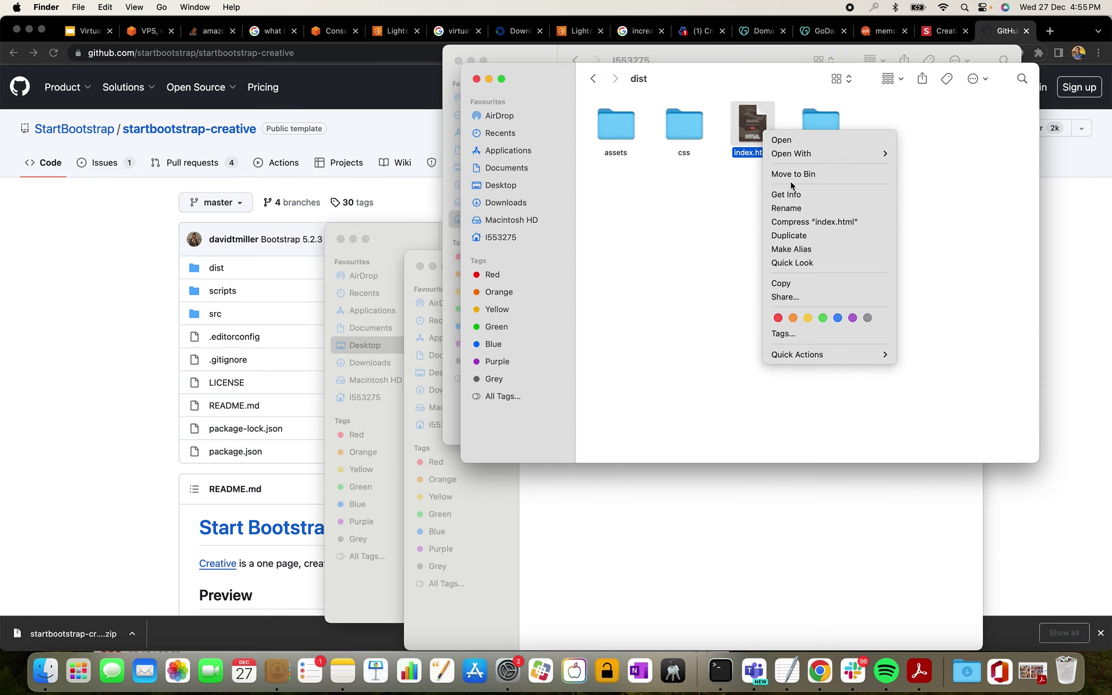
mouse_move(796, 161)
click(916, 153)
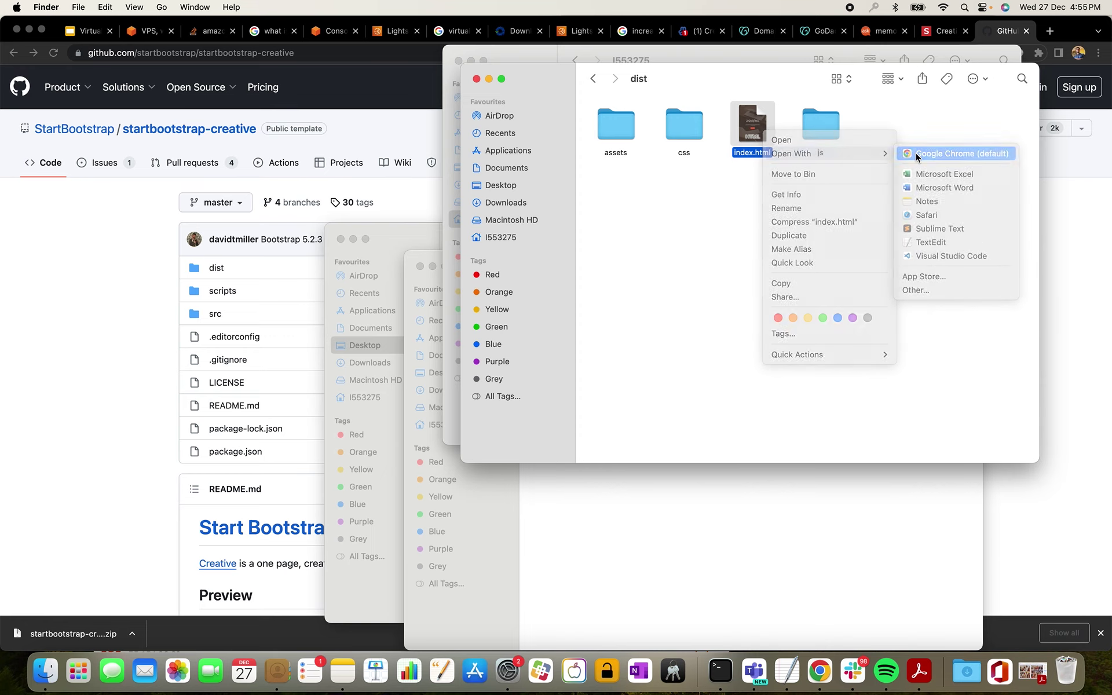
scroll(675, 306, down, 20)
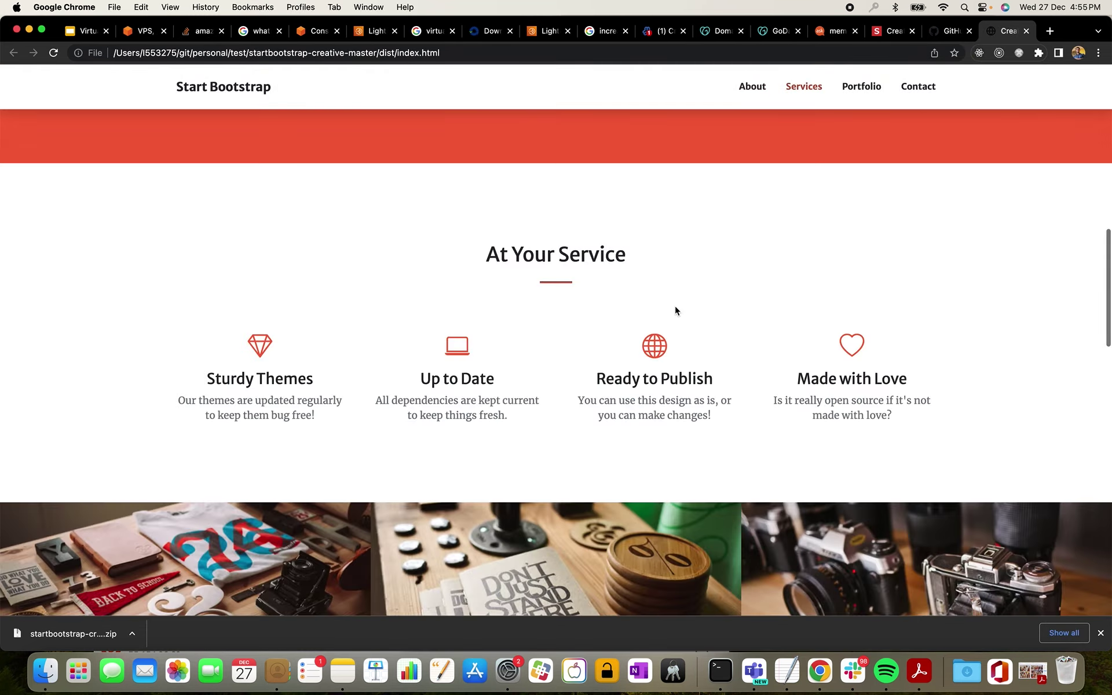
scroll(675, 306, up, 20)
scroll(675, 305, up, 5)
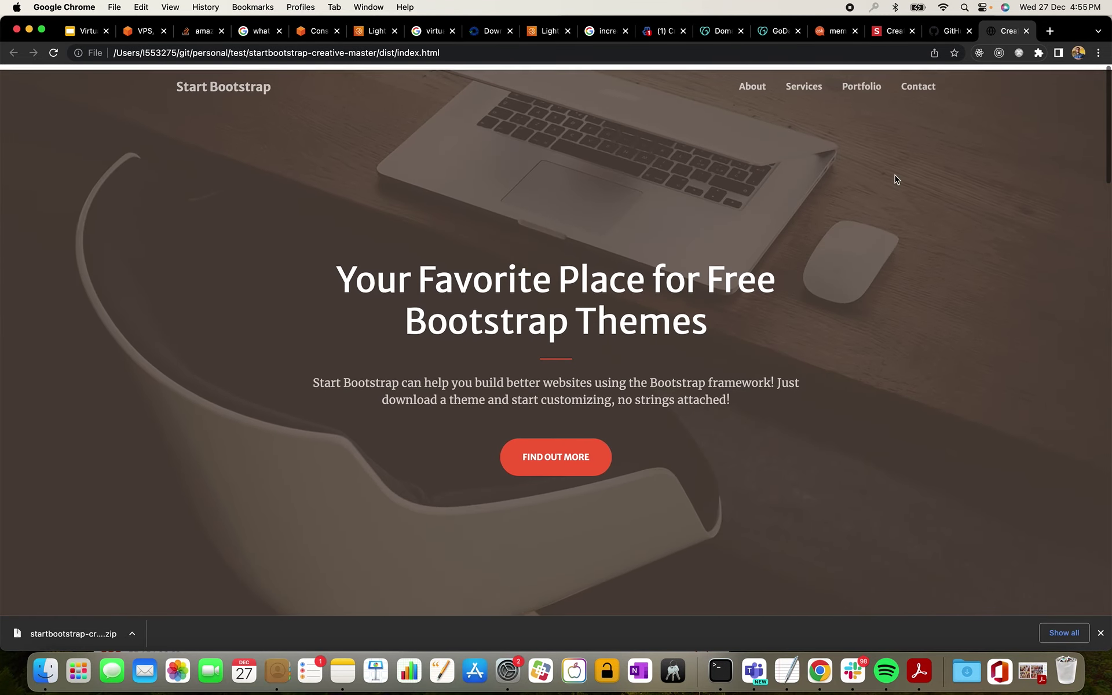
click(1026, 32)
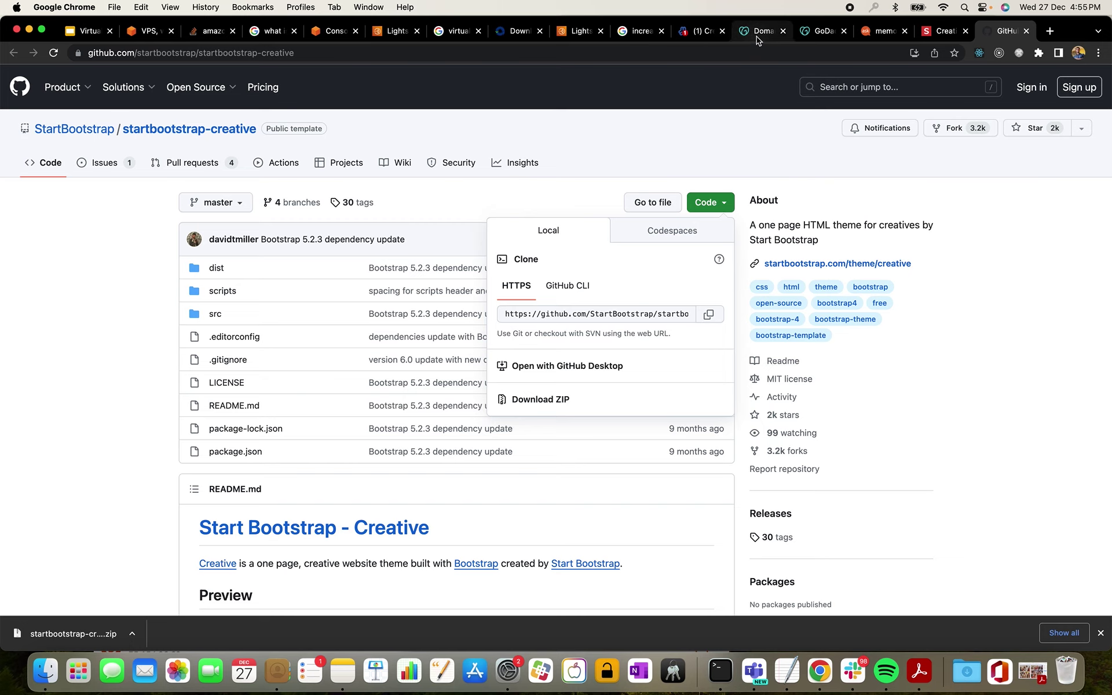
- Open the test site's File Manager and start a directory upload into public_html
click(700, 31)
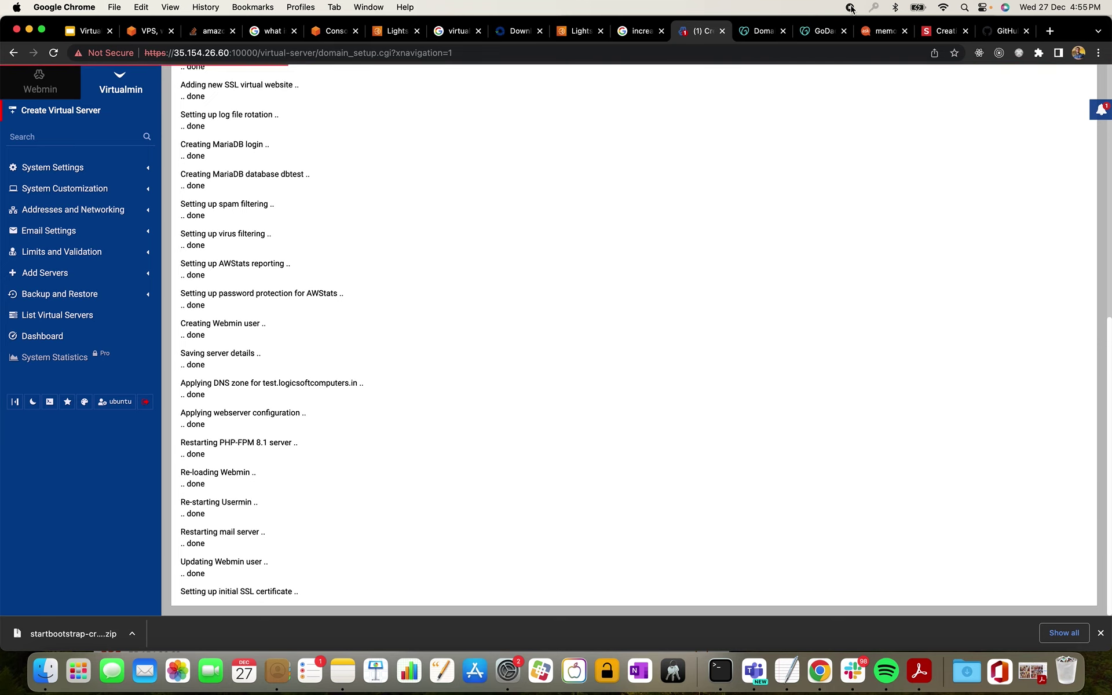
drag(181, 580, 256, 594)
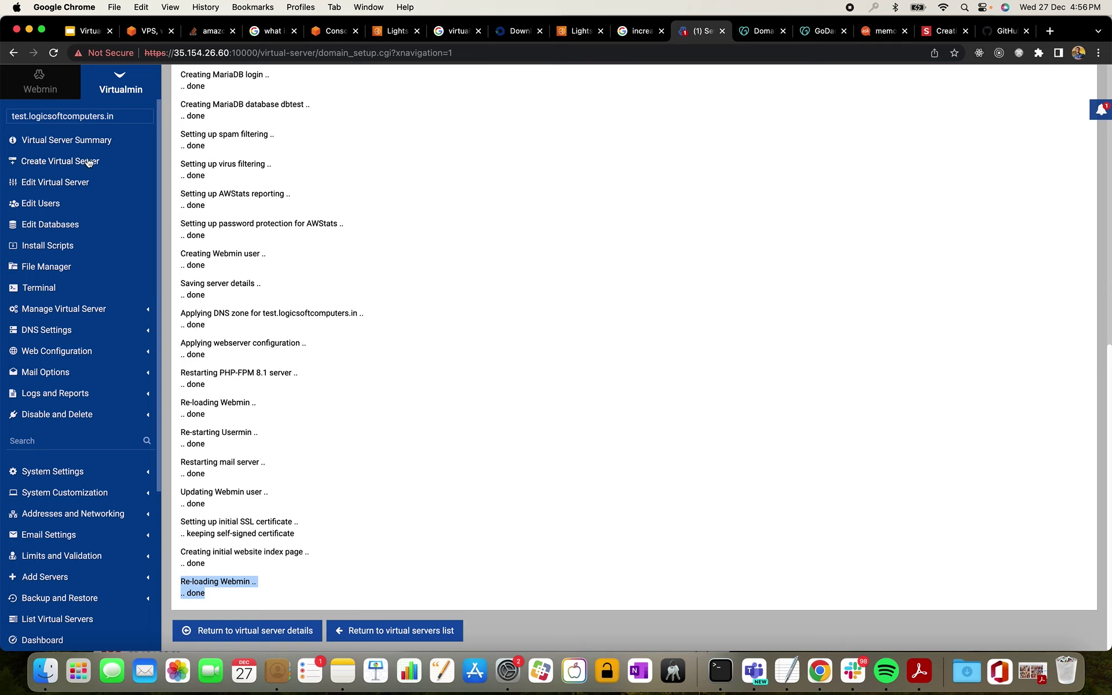
click(54, 268)
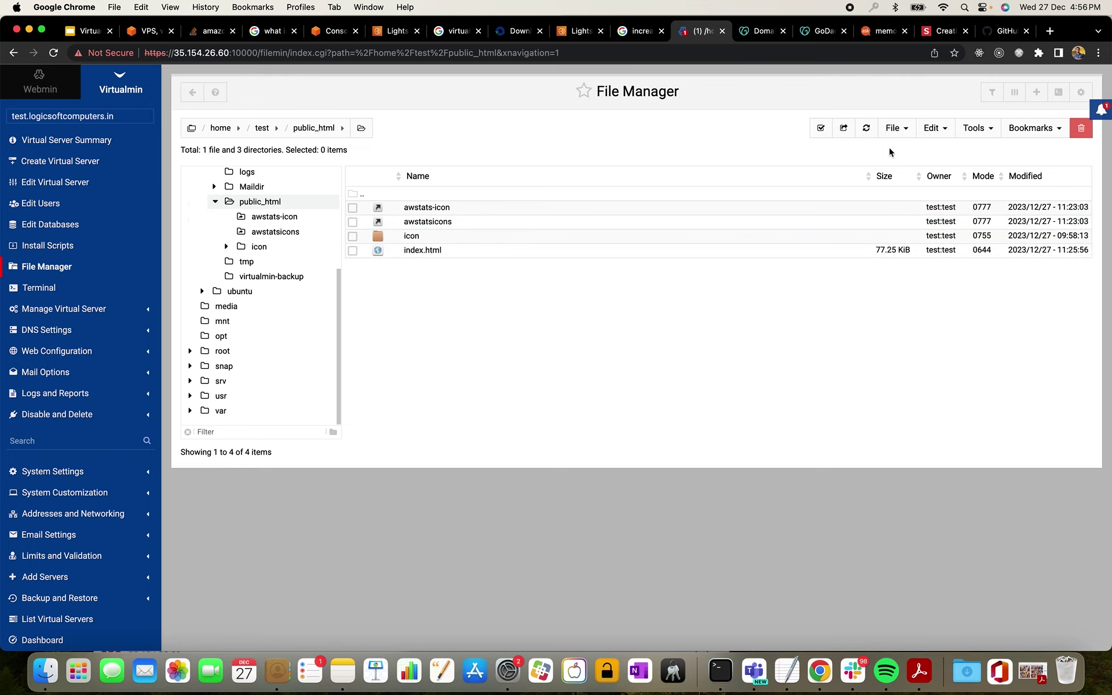
mouse_move(892, 129)
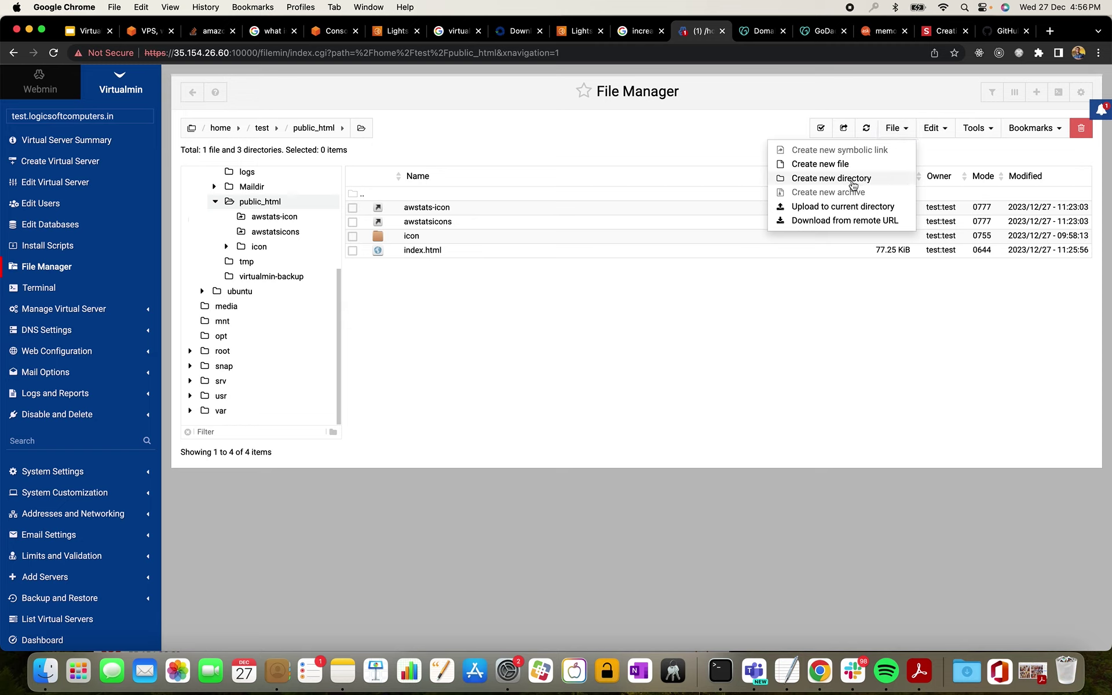
click(851, 209)
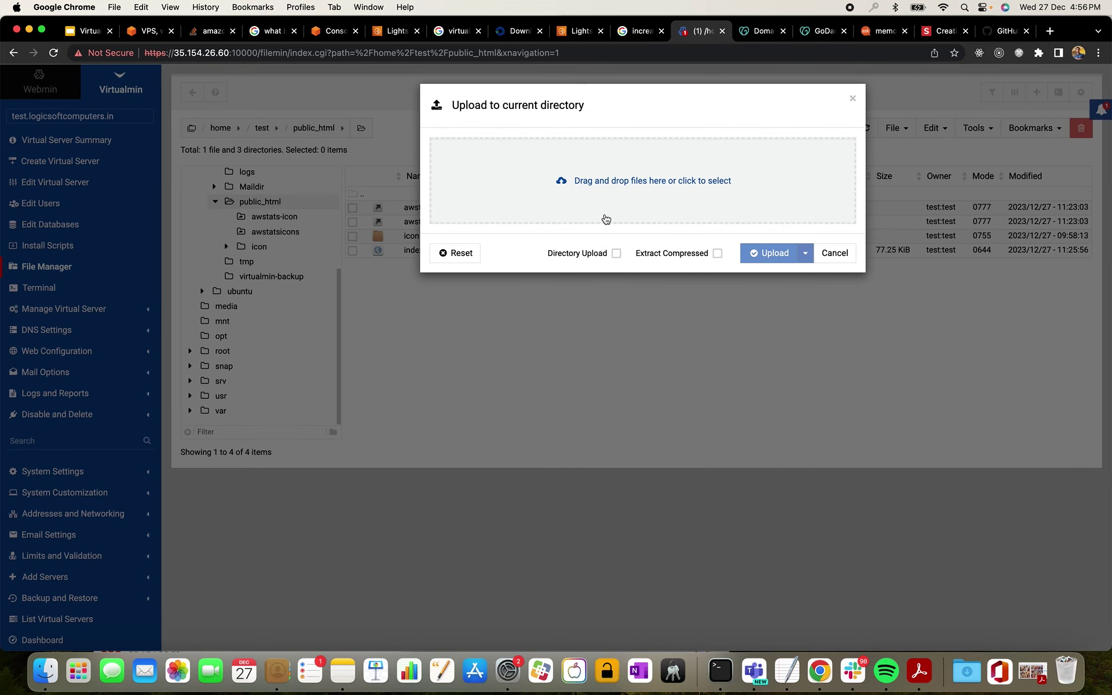
click(612, 215)
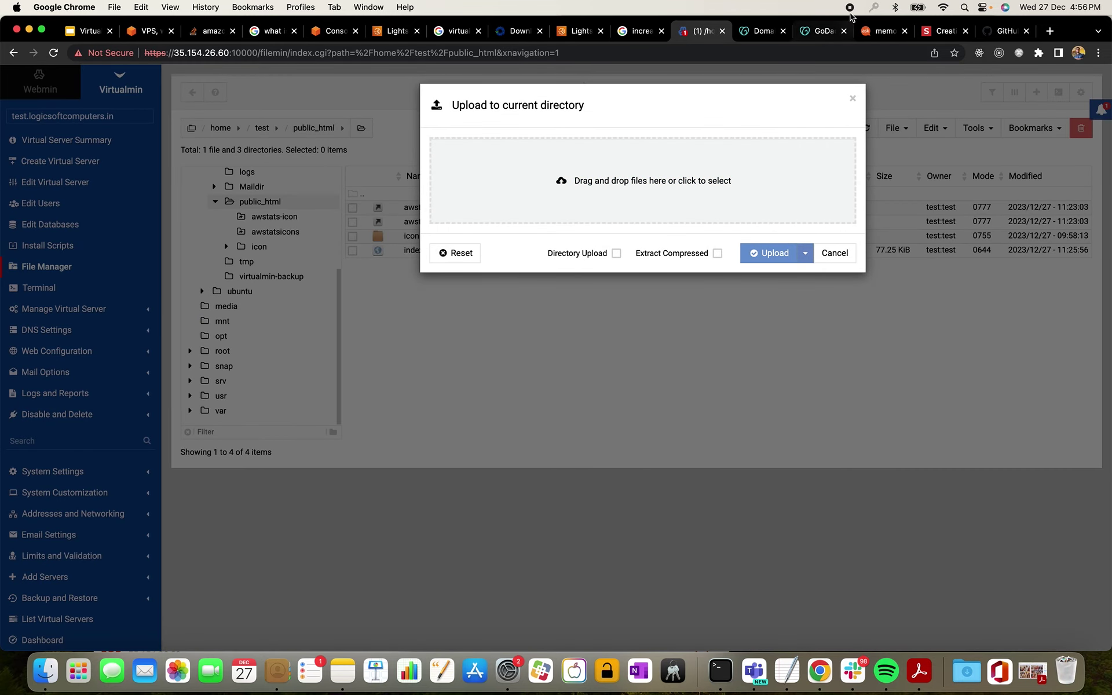
click(616, 253)
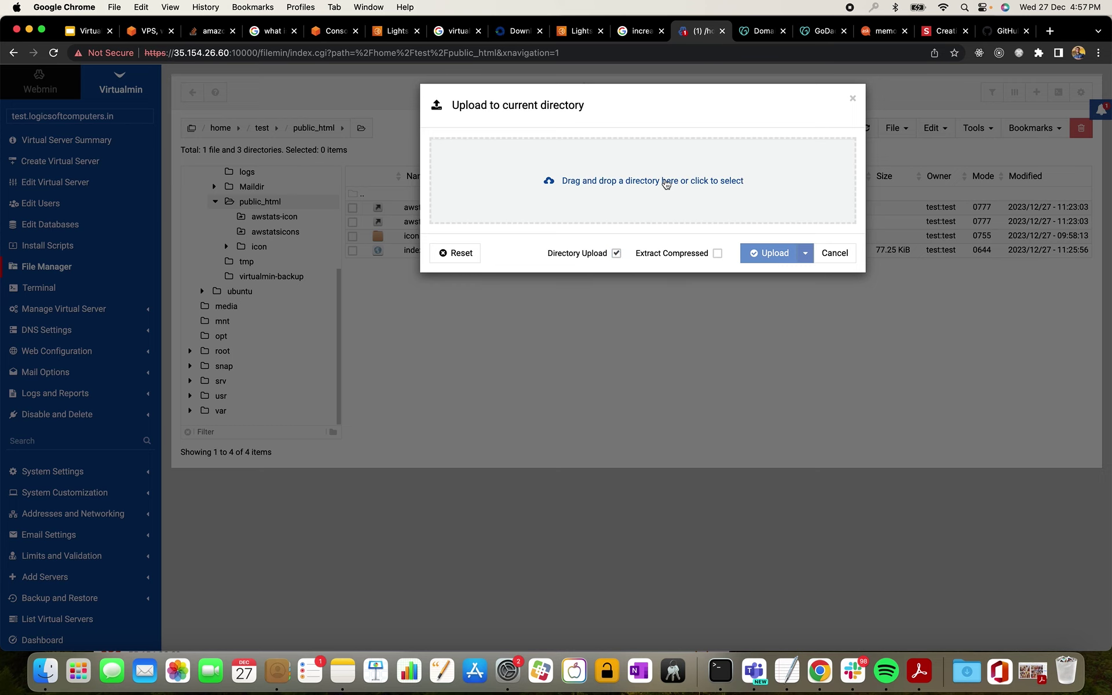
- Upload the js and css folders from dist into public_html
click(666, 184)
click(433, 285)
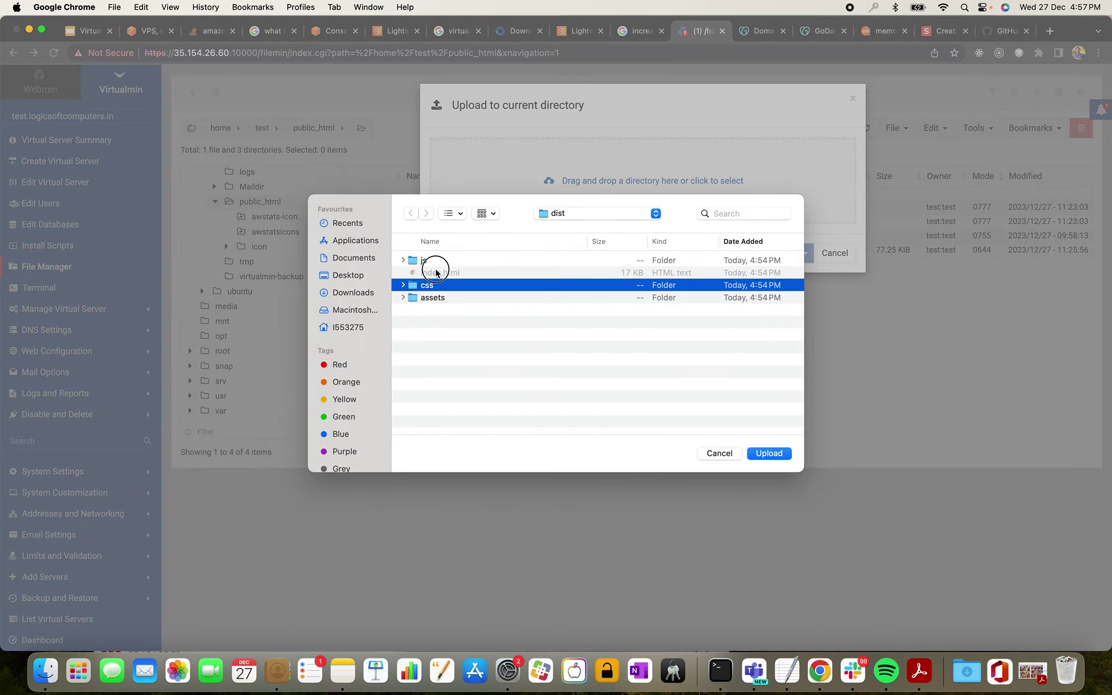
click(431, 260)
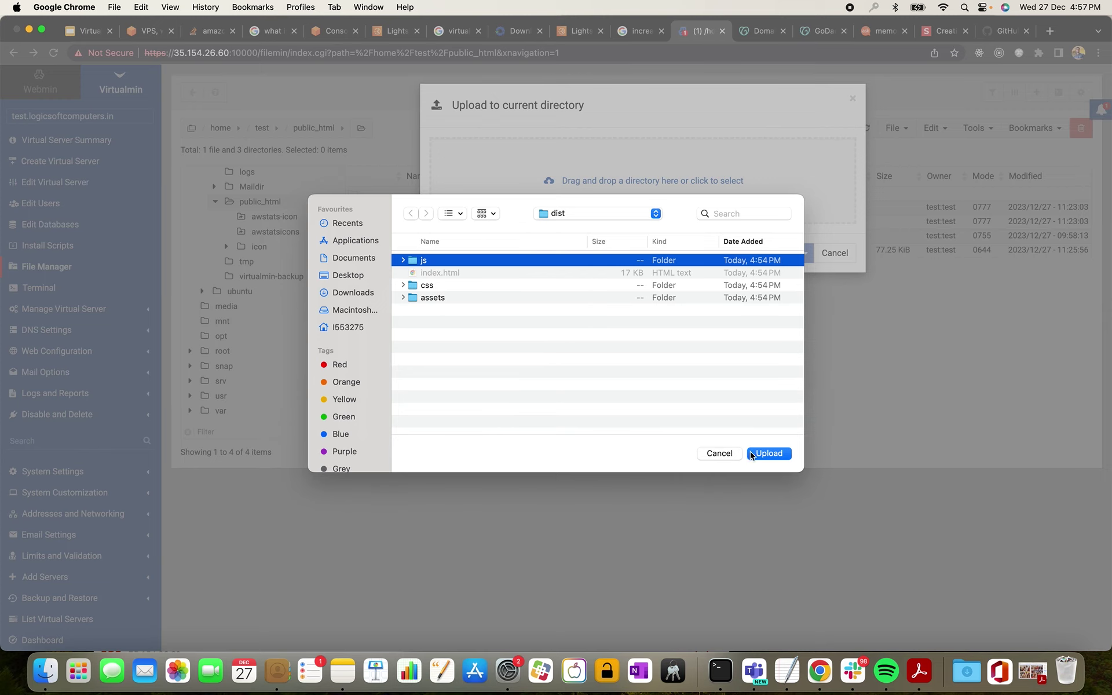
click(768, 454)
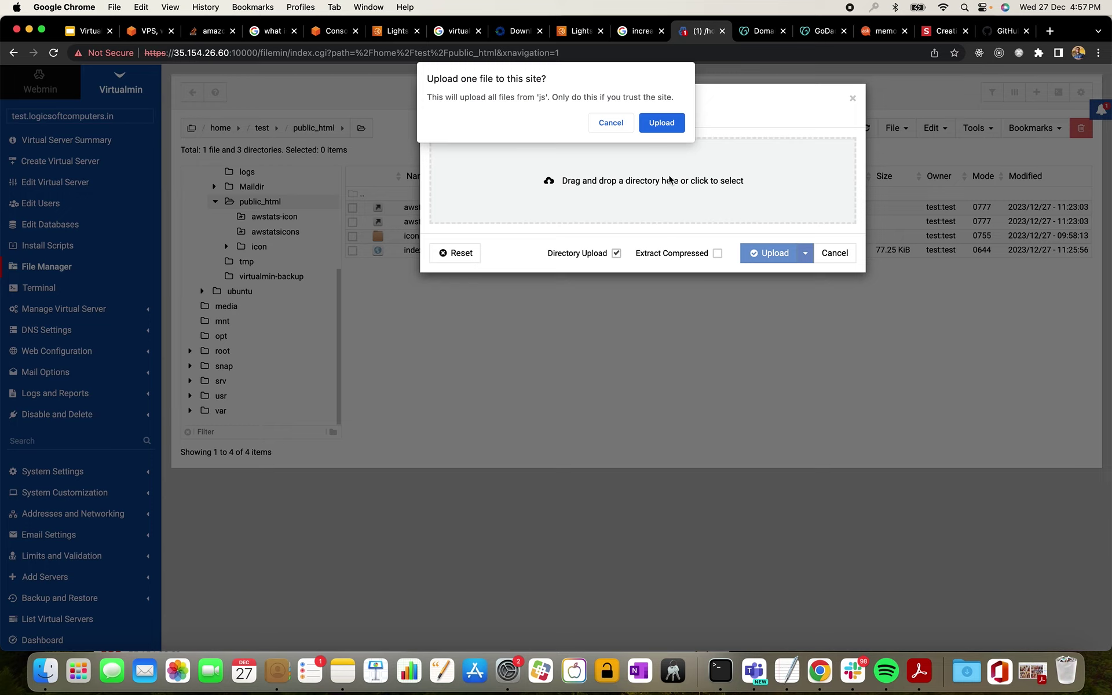
click(661, 122)
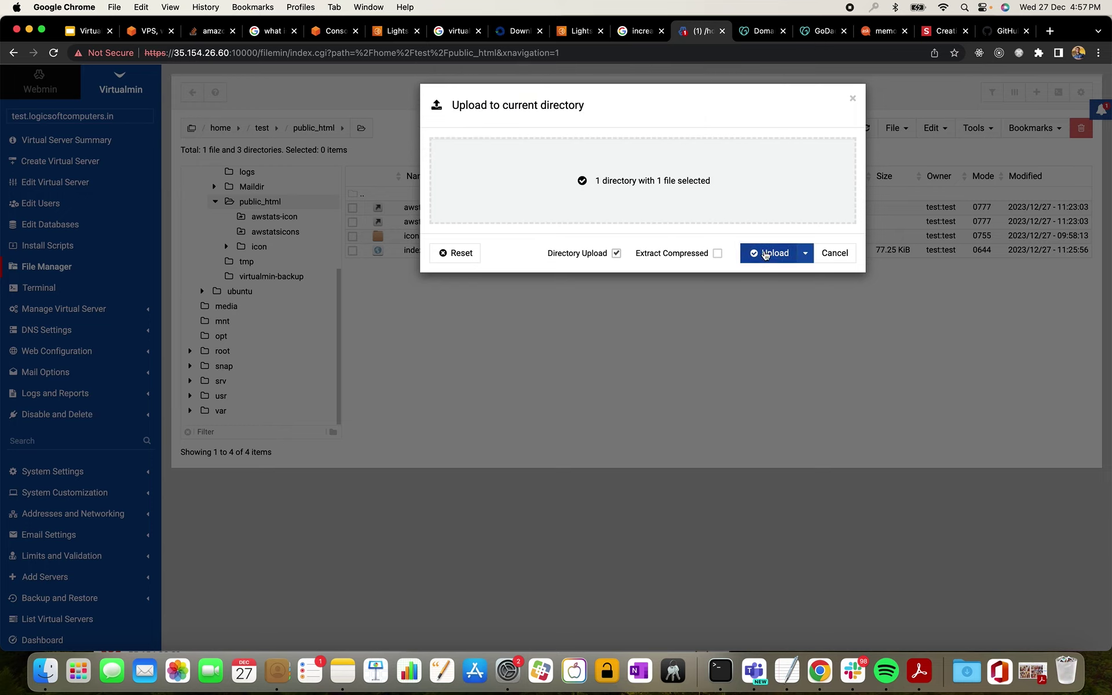
click(765, 255)
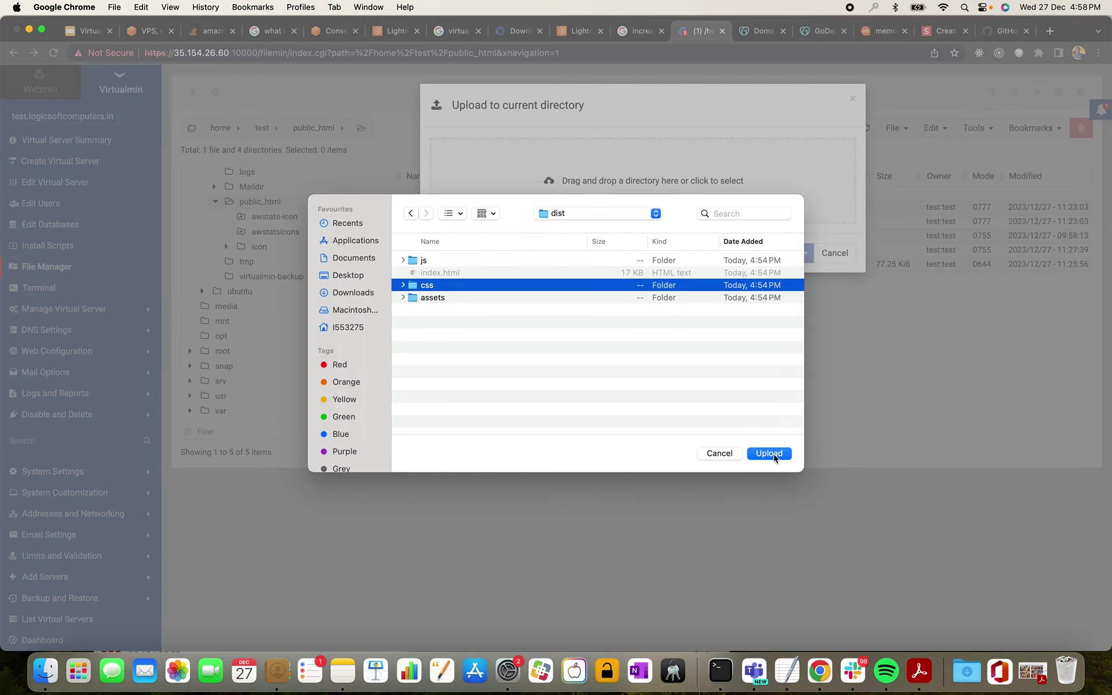
click(771, 453)
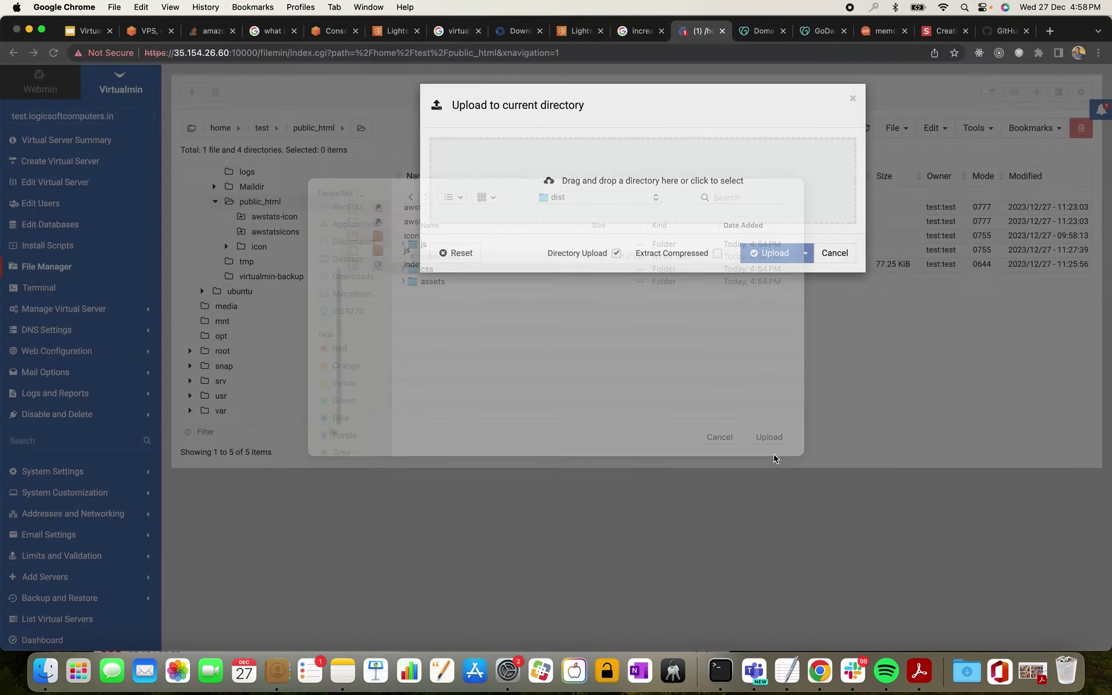
click(658, 124)
click(762, 254)
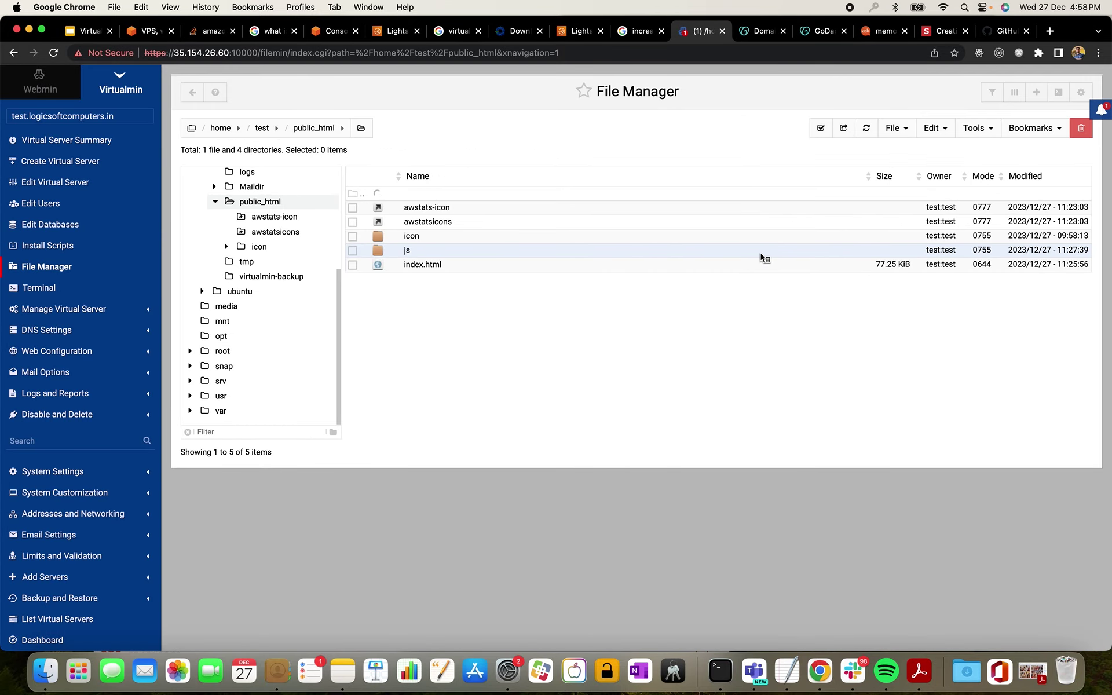
- Upload the dist assets folder (14 files) into public_html
click(893, 132)
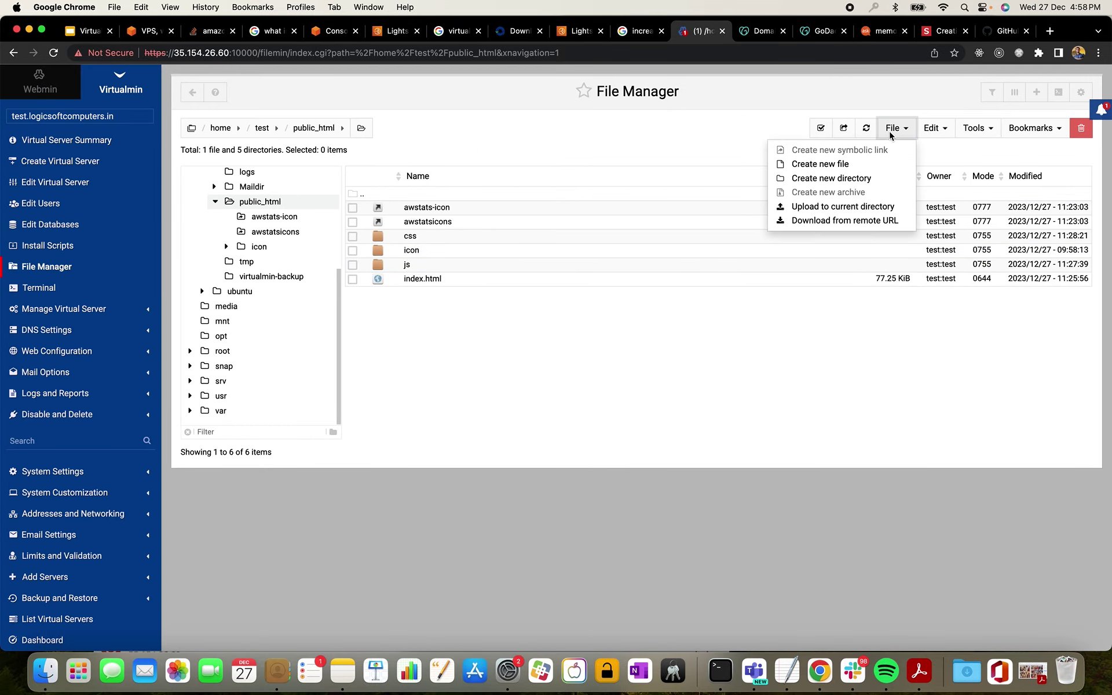
click(840, 179)
click(793, 203)
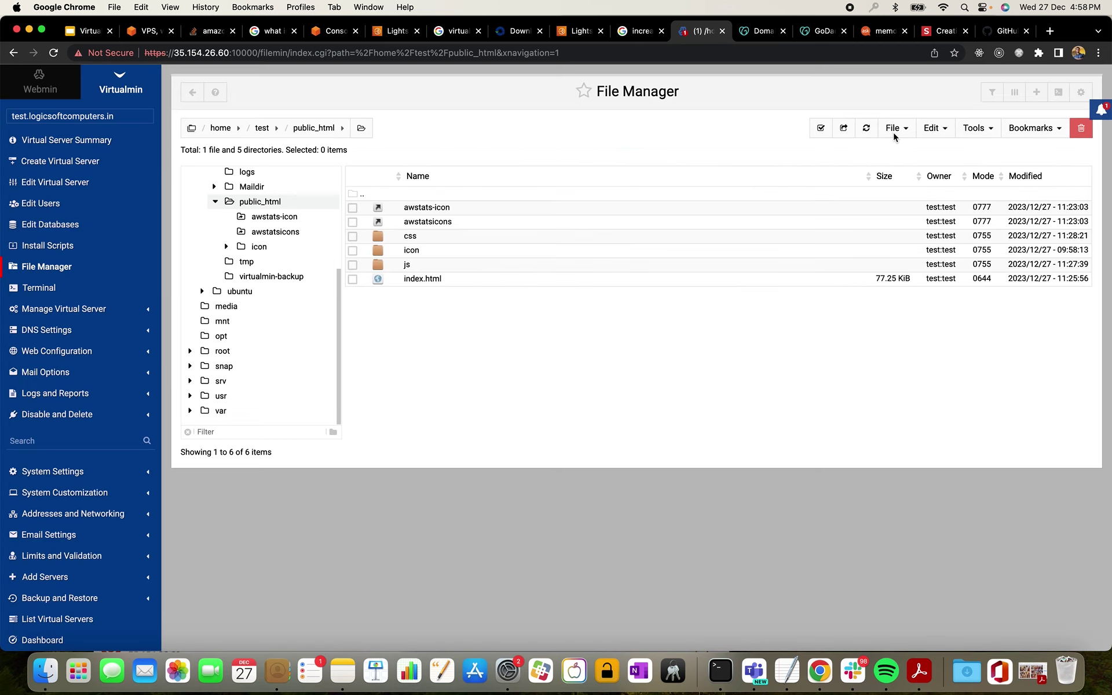
click(892, 128)
click(878, 203)
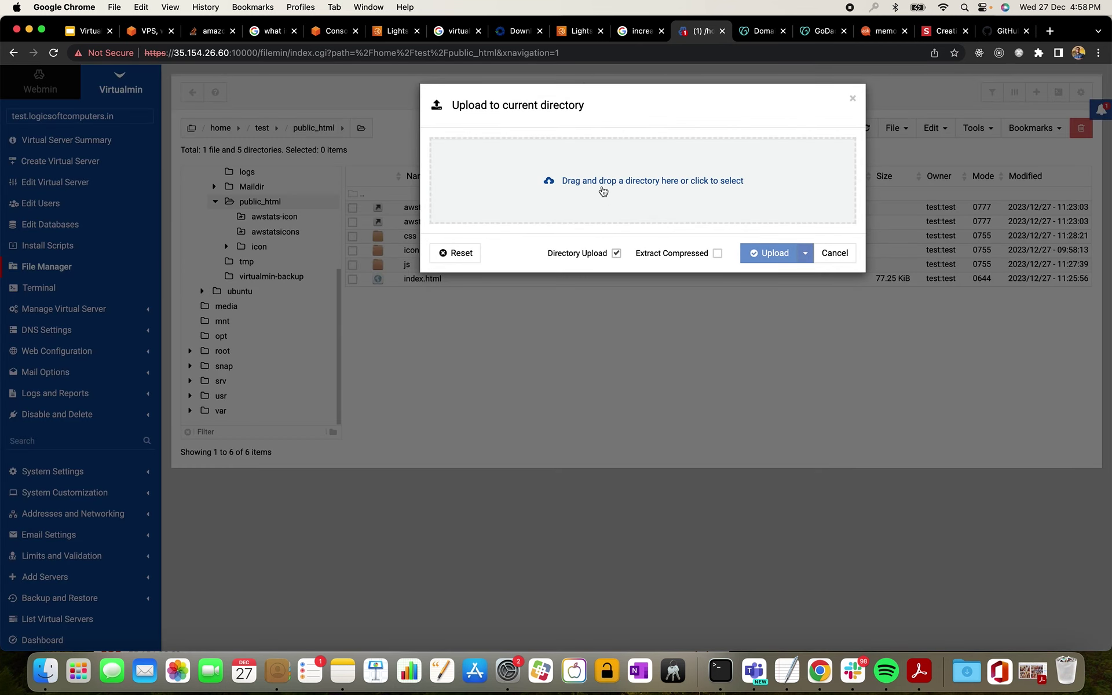
click(602, 184)
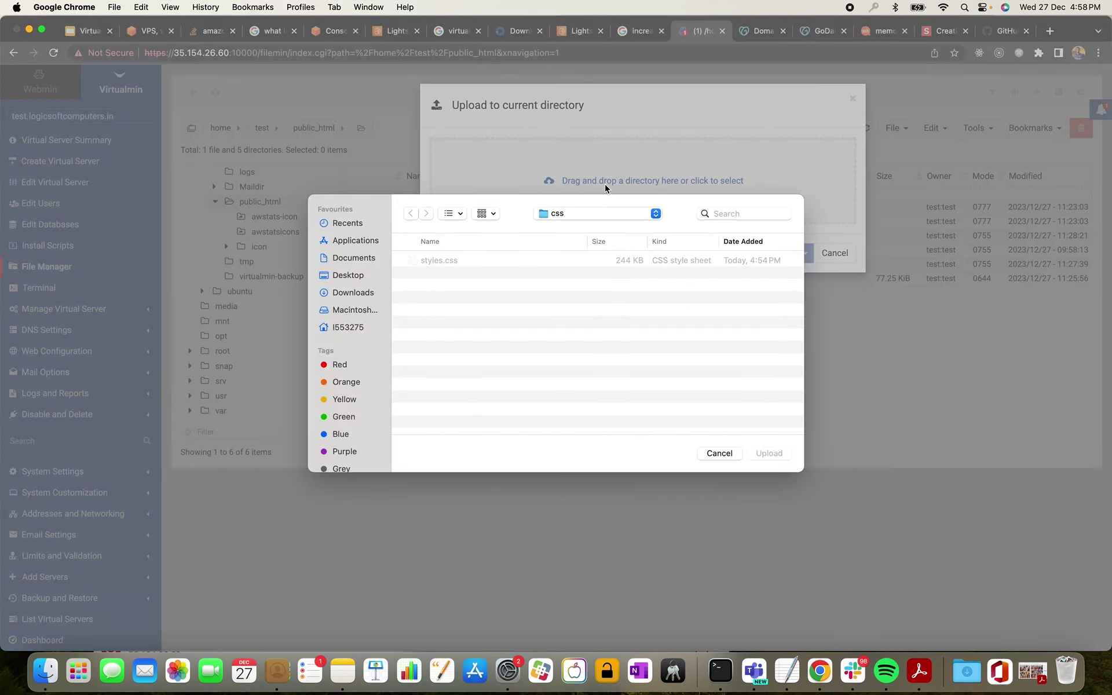
click(600, 214)
click(601, 226)
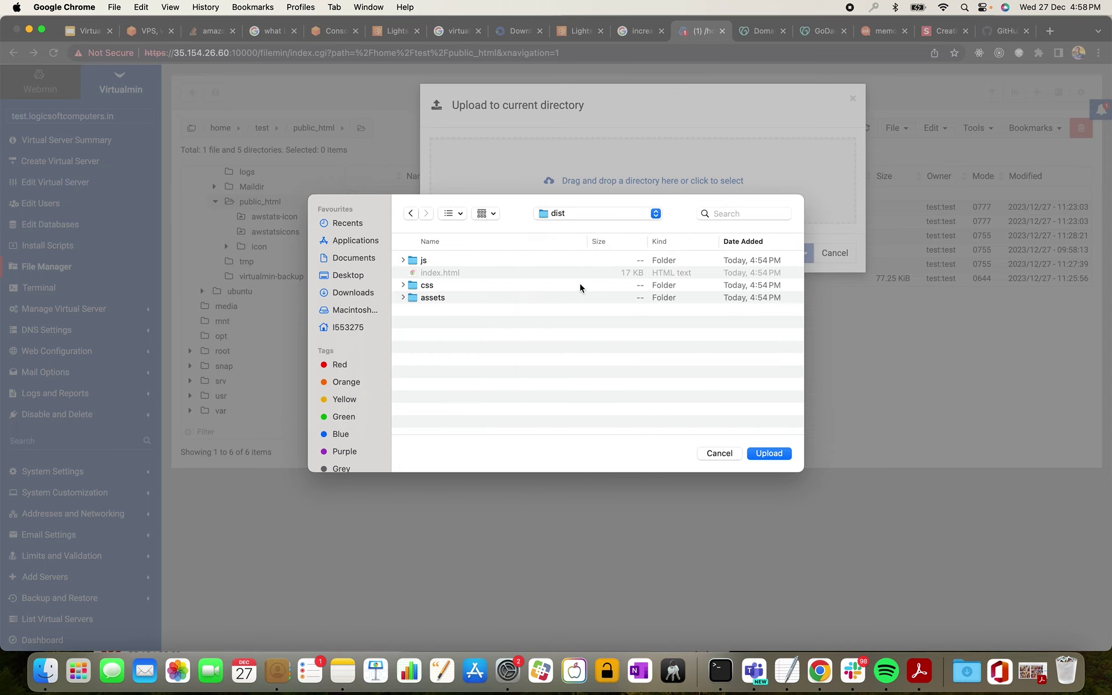
click(443, 298)
click(768, 453)
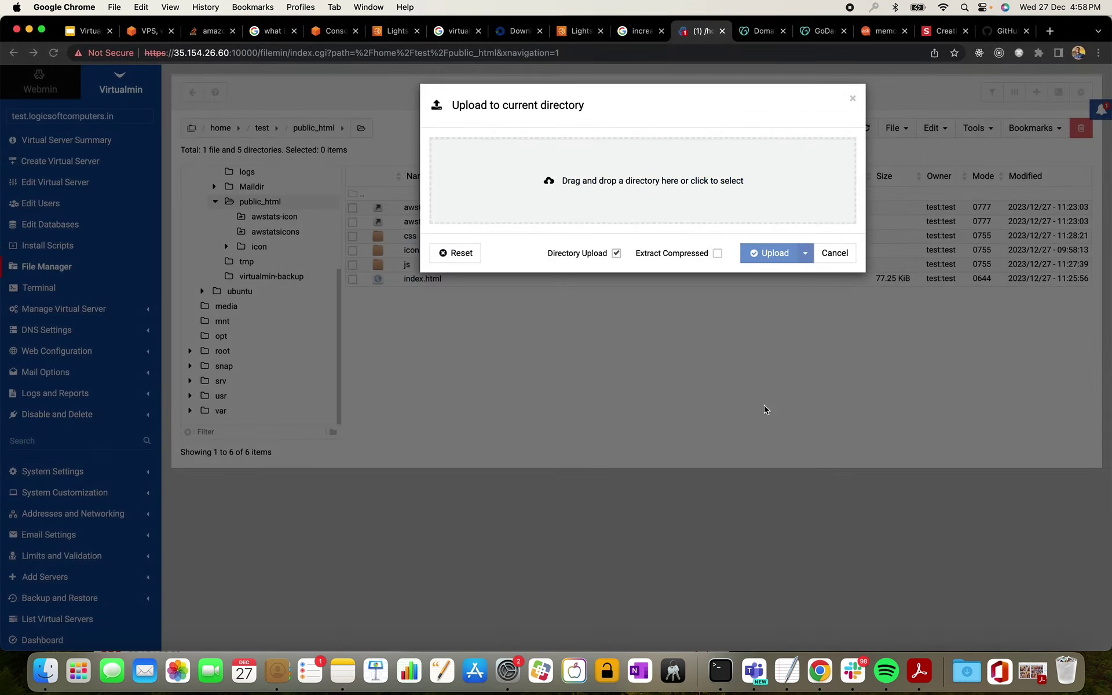
click(662, 142)
click(763, 261)
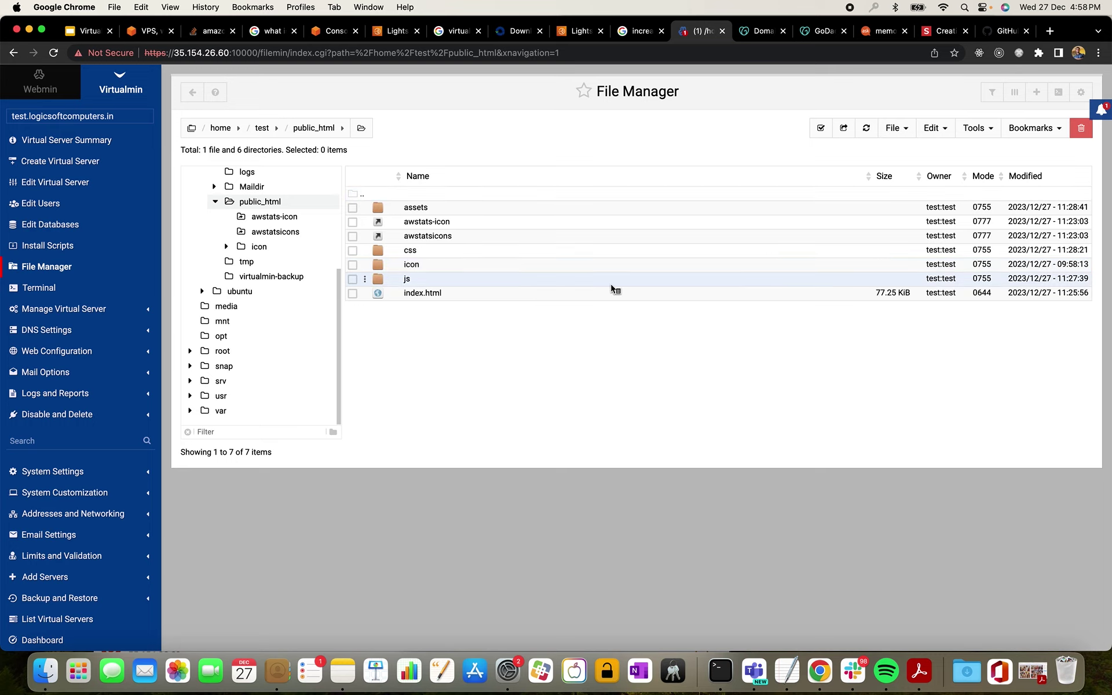
- Delete the old index.html from public_html
click(352, 294)
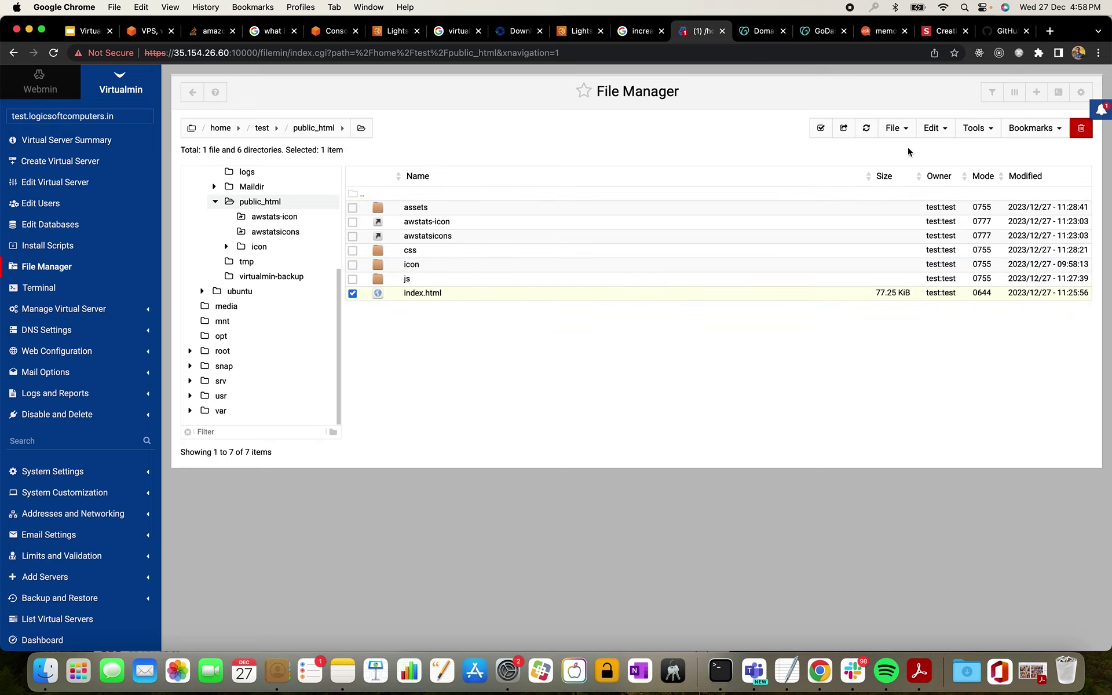
click(936, 129)
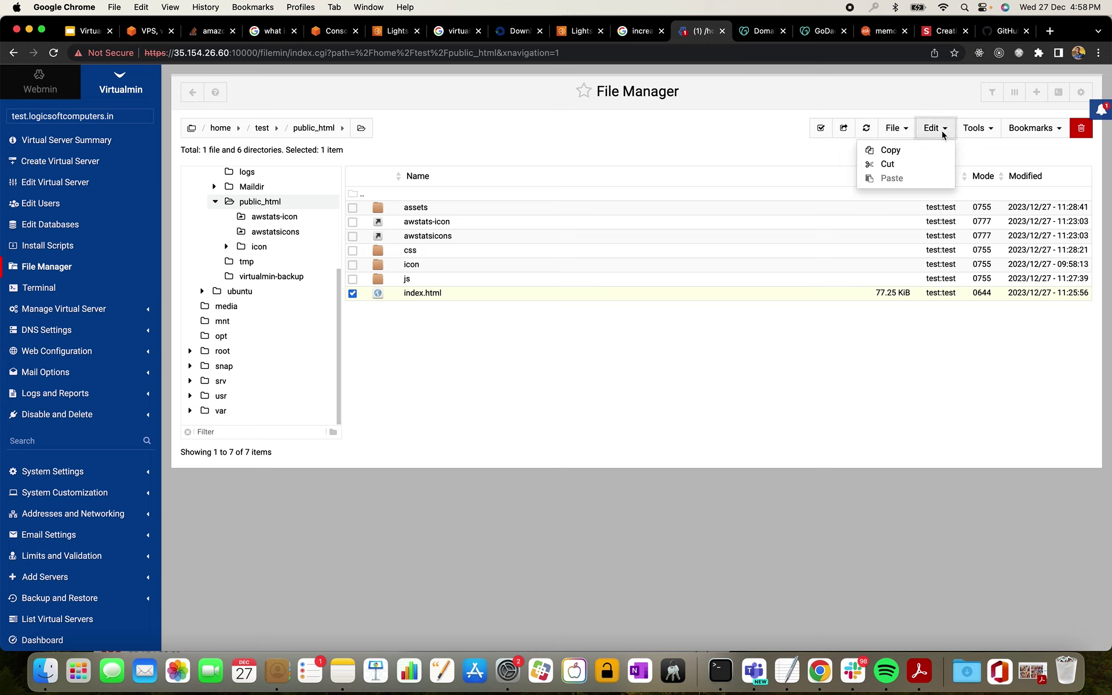
click(978, 130)
click(893, 128)
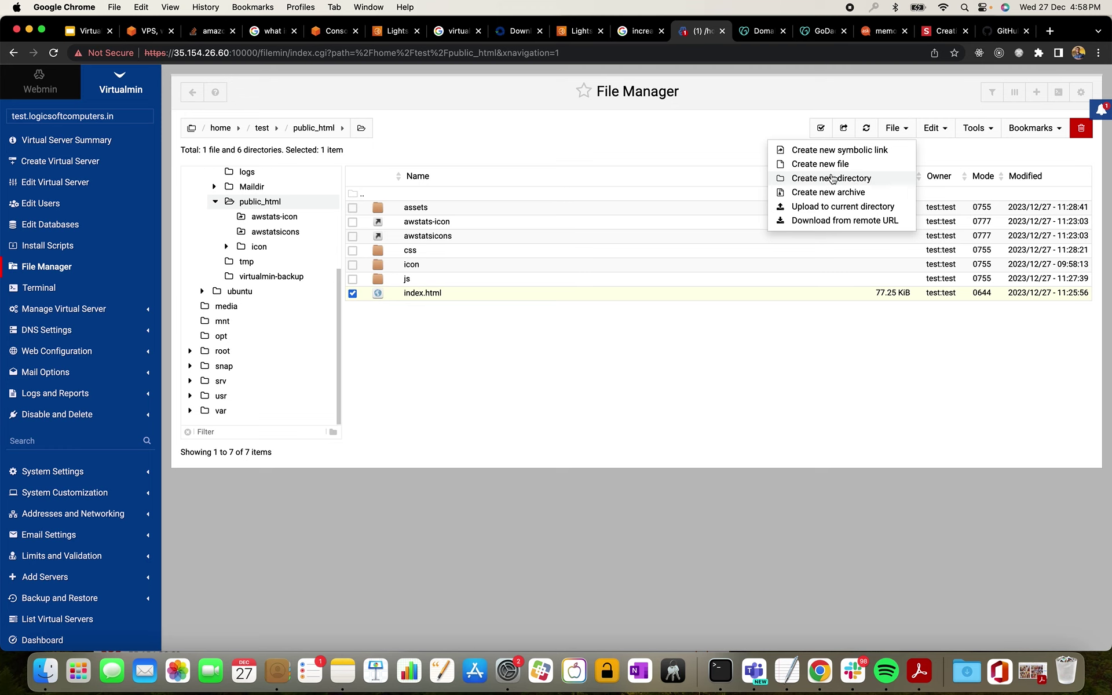
click(727, 156)
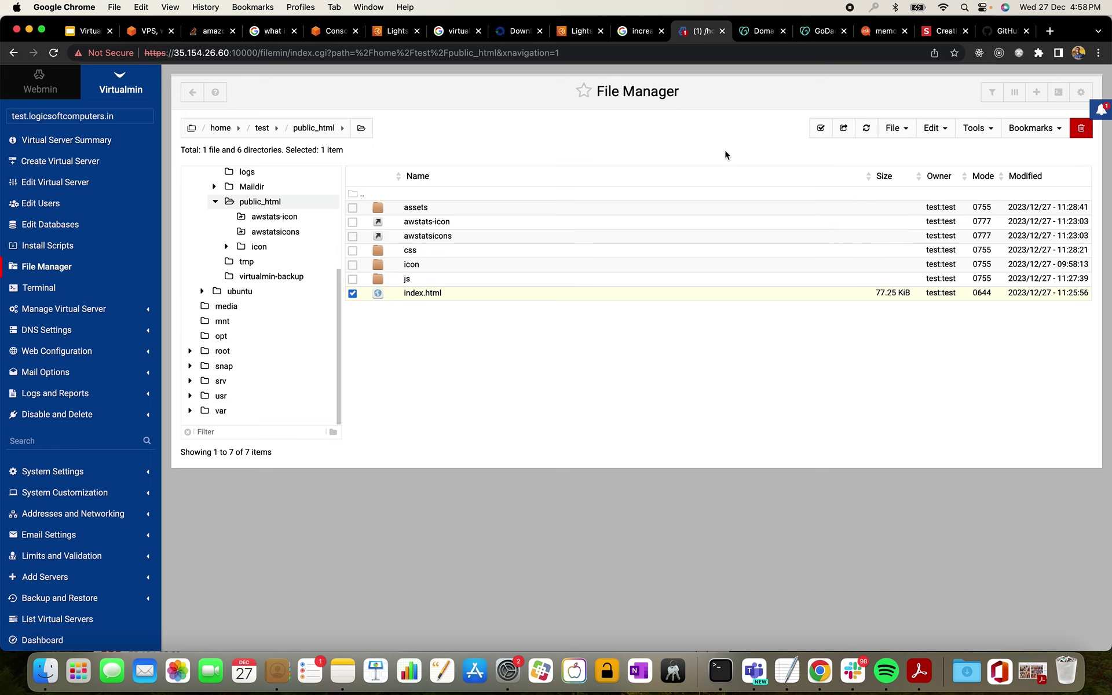
click(1081, 128)
click(756, 194)
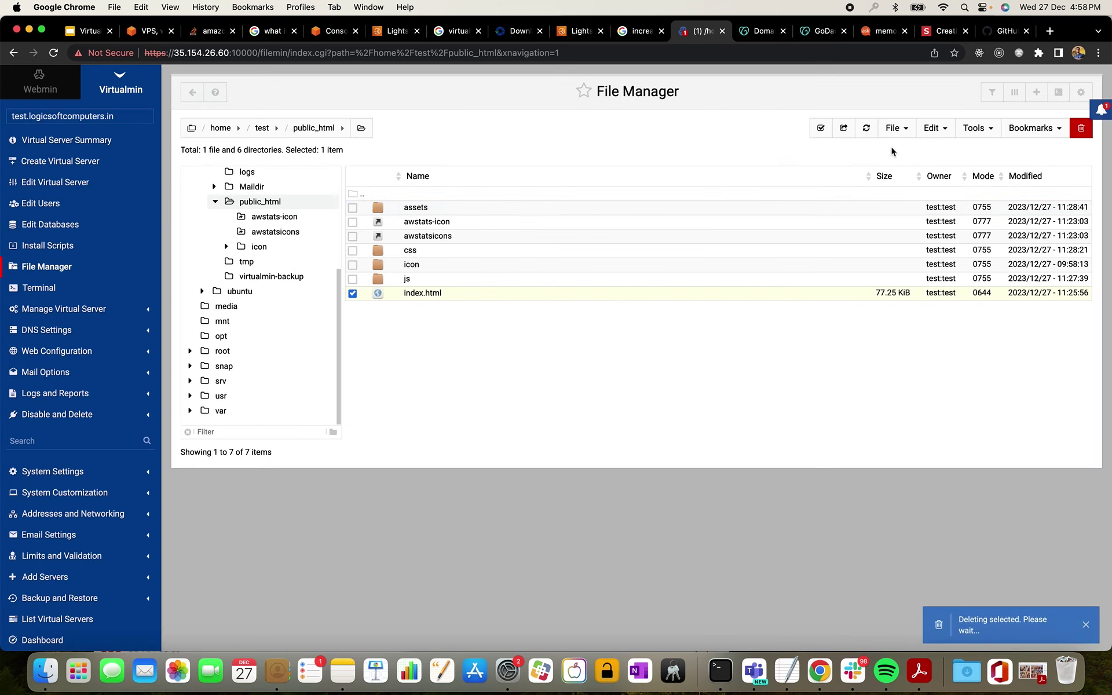
- Upload dist/index.html as a single file with Directory Upload unchecked
click(895, 128)
click(897, 128)
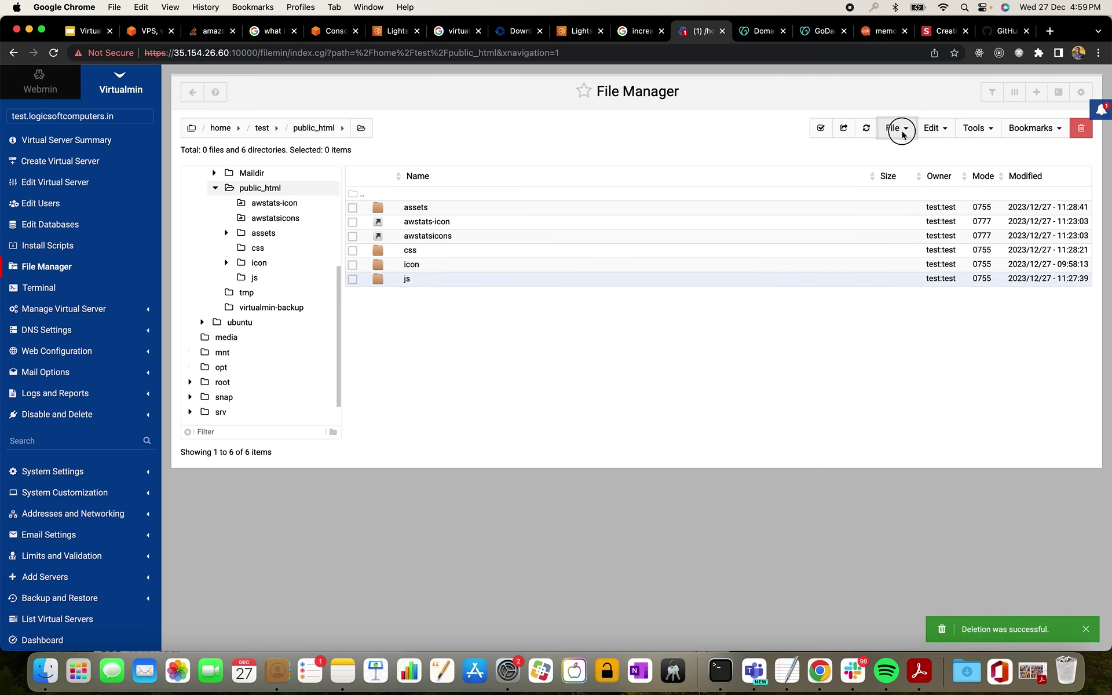
click(857, 209)
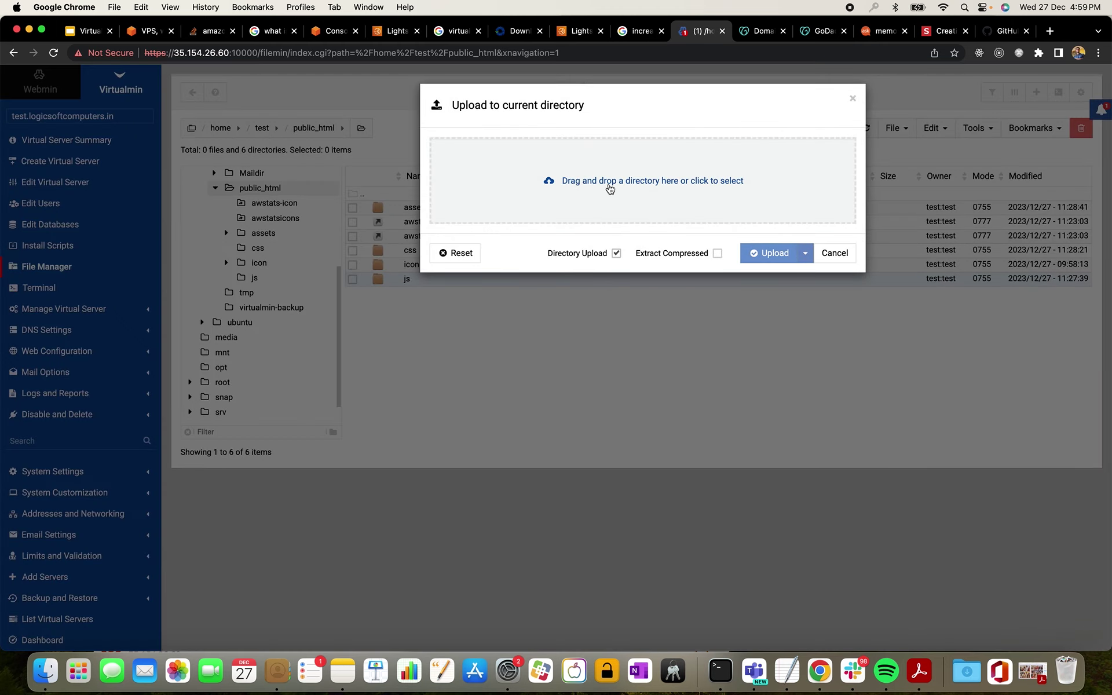
click(608, 187)
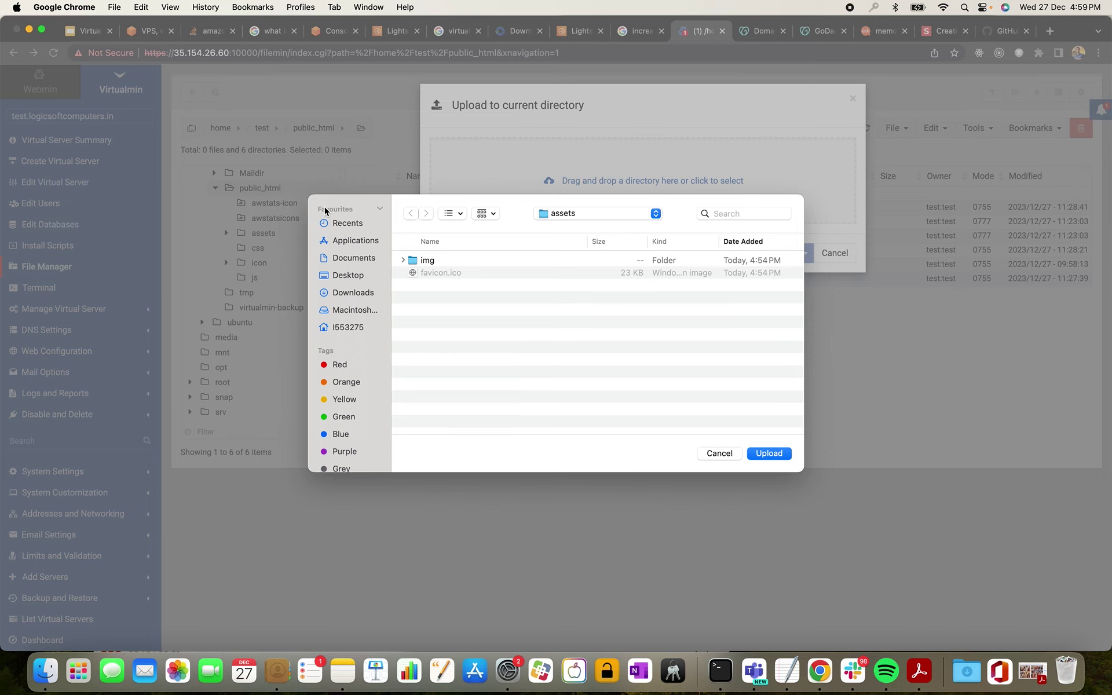
click(625, 214)
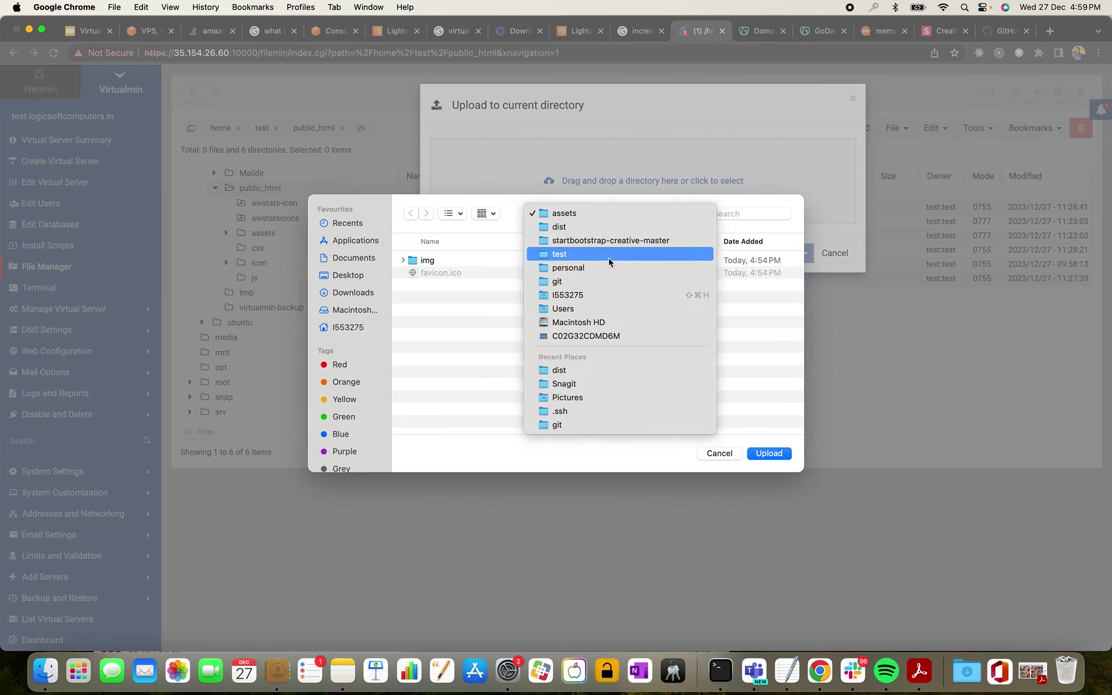
click(604, 228)
click(719, 453)
click(615, 253)
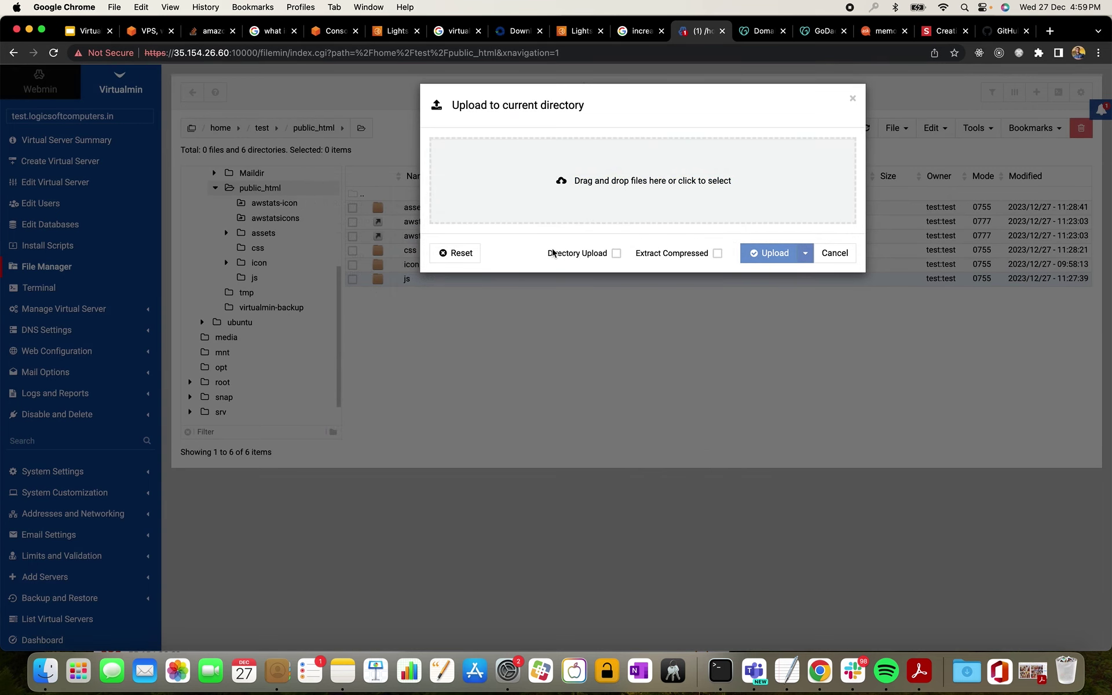
click(604, 174)
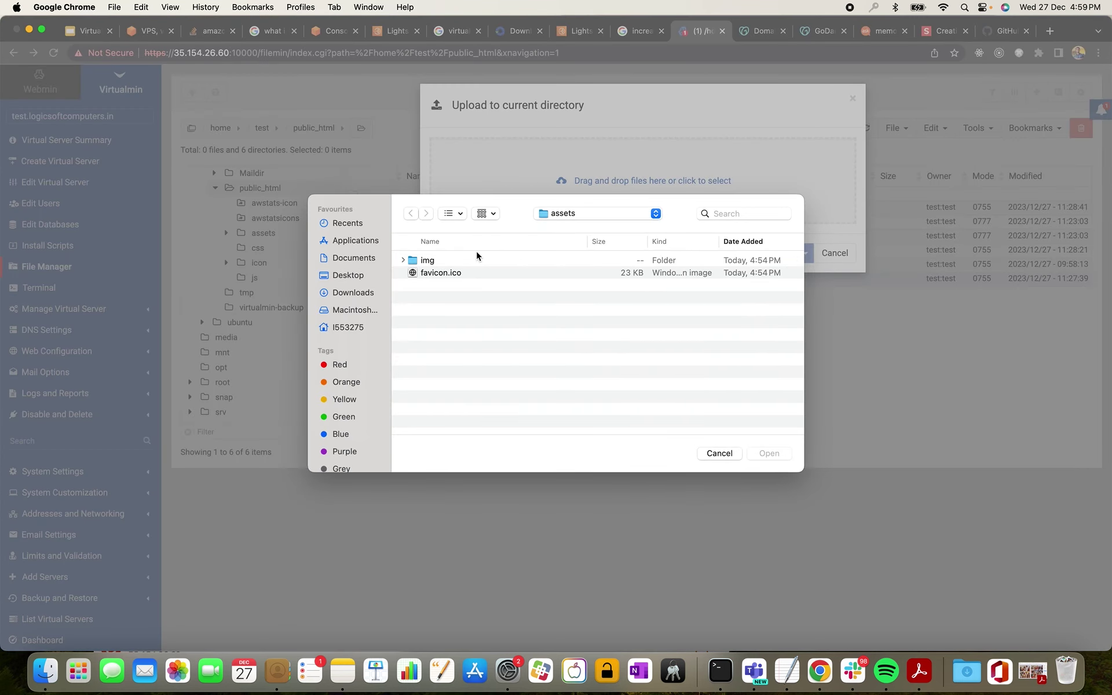
click(620, 219)
click(608, 232)
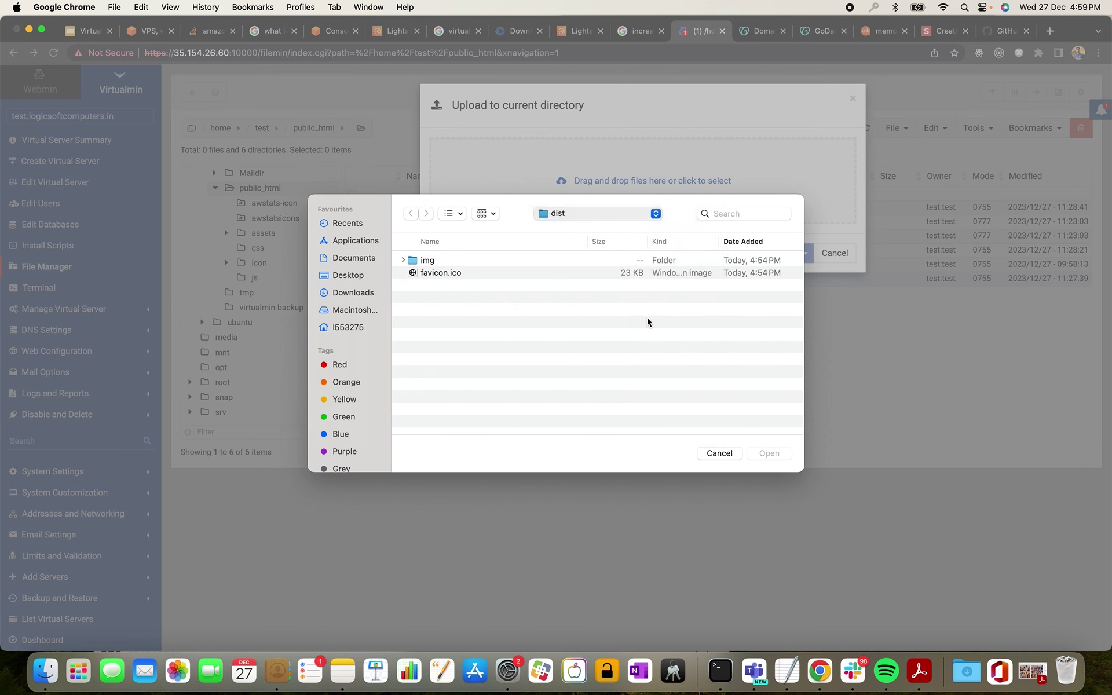
double_click(432, 273)
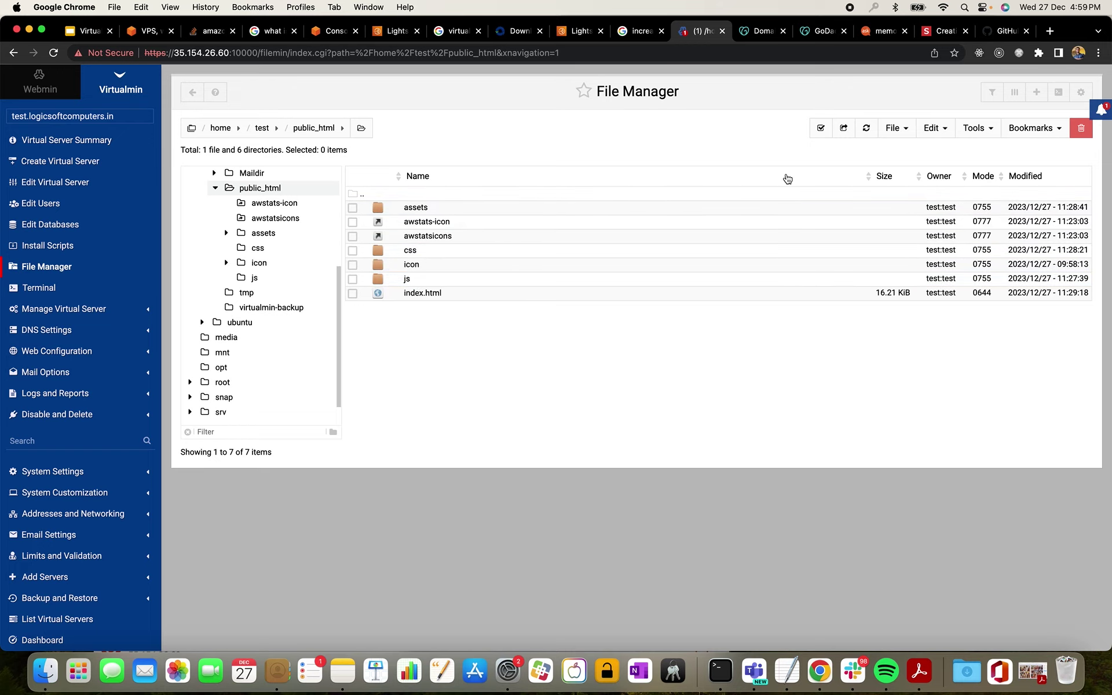
- Load test.logicsoftcomputers.in in a new tab using the address copied from the notes
click(1049, 34)
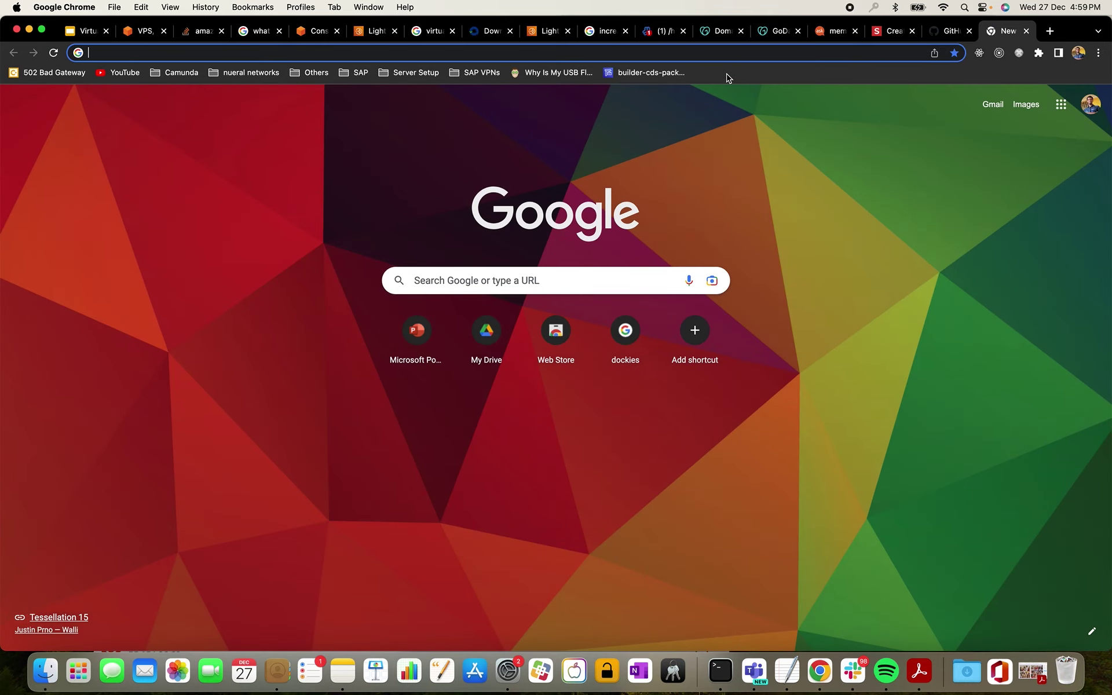
text(htt)
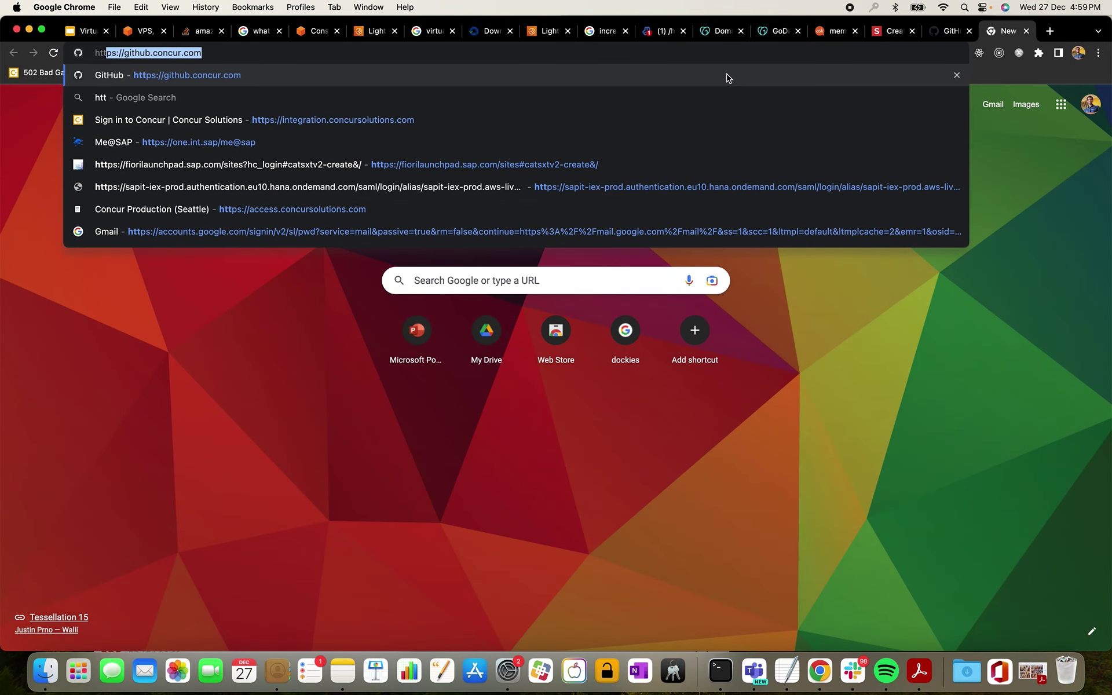
text(p:)
key(super+Tab)
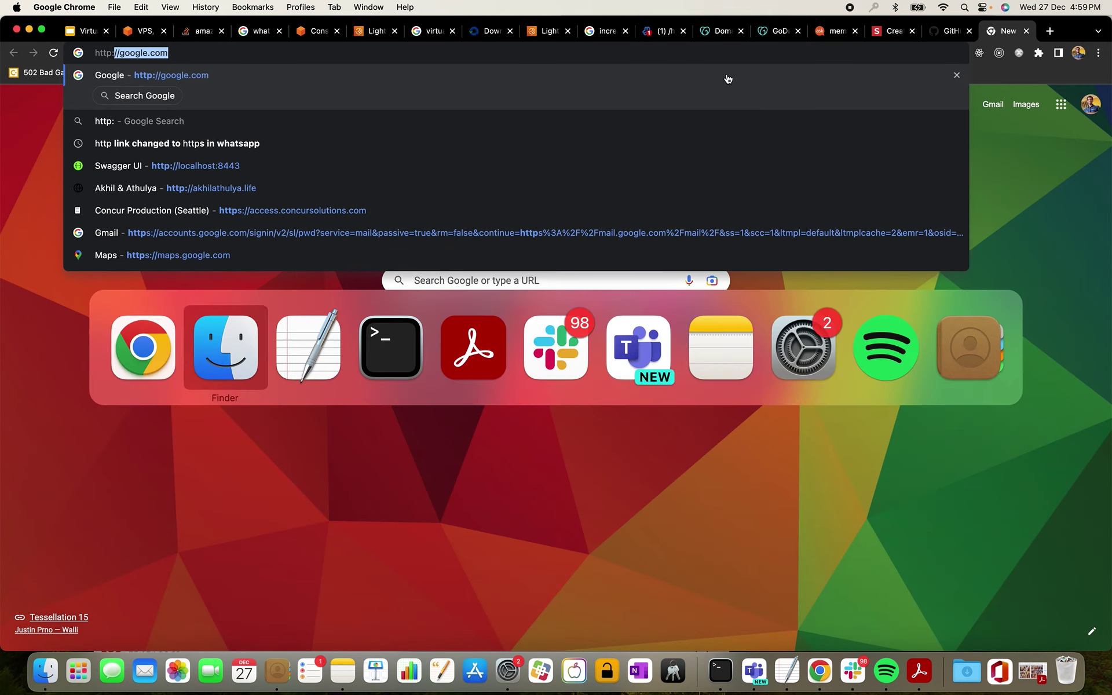
click(320, 340)
drag(810, 83, 614, 87)
key(super+c)
click(352, 53)
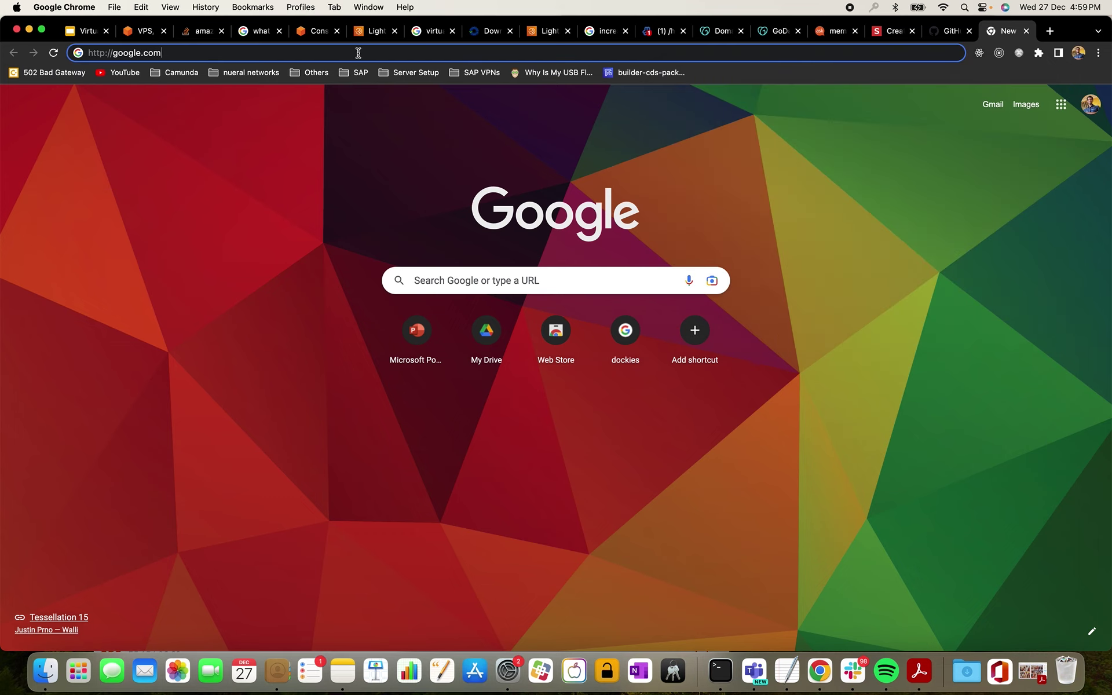
click(358, 53)
key(super+v)
key(Return)
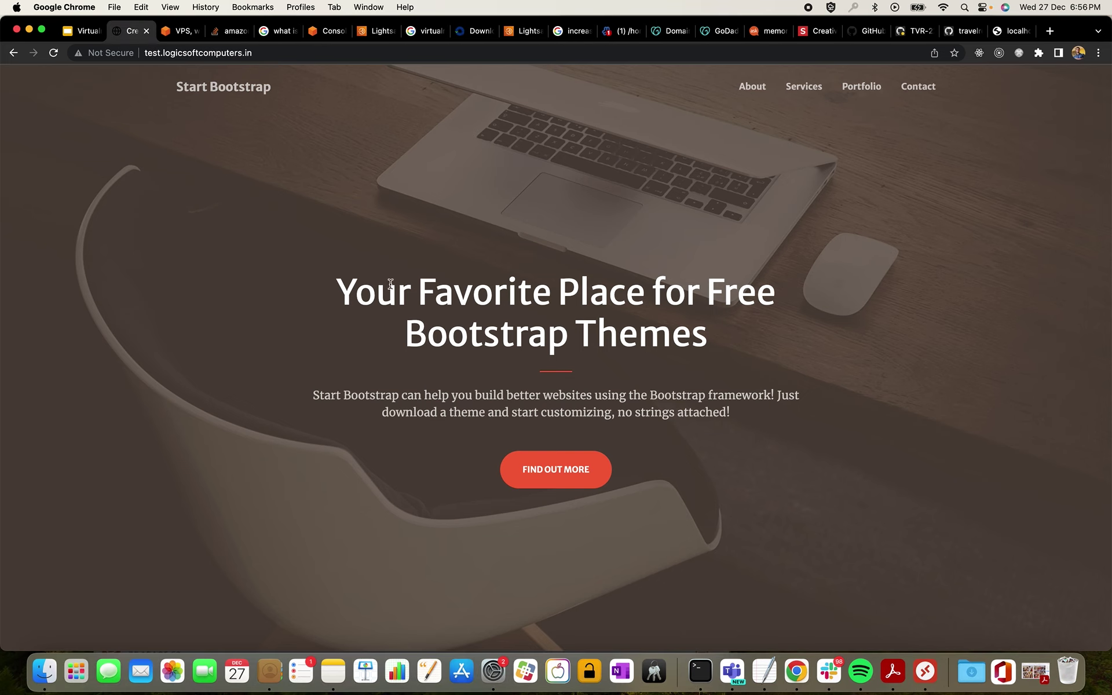
- Scroll through the live Creative site, then show the 'Virtualmin in AWS LightSail' Contents slide
scroll(391, 284, down, 10)
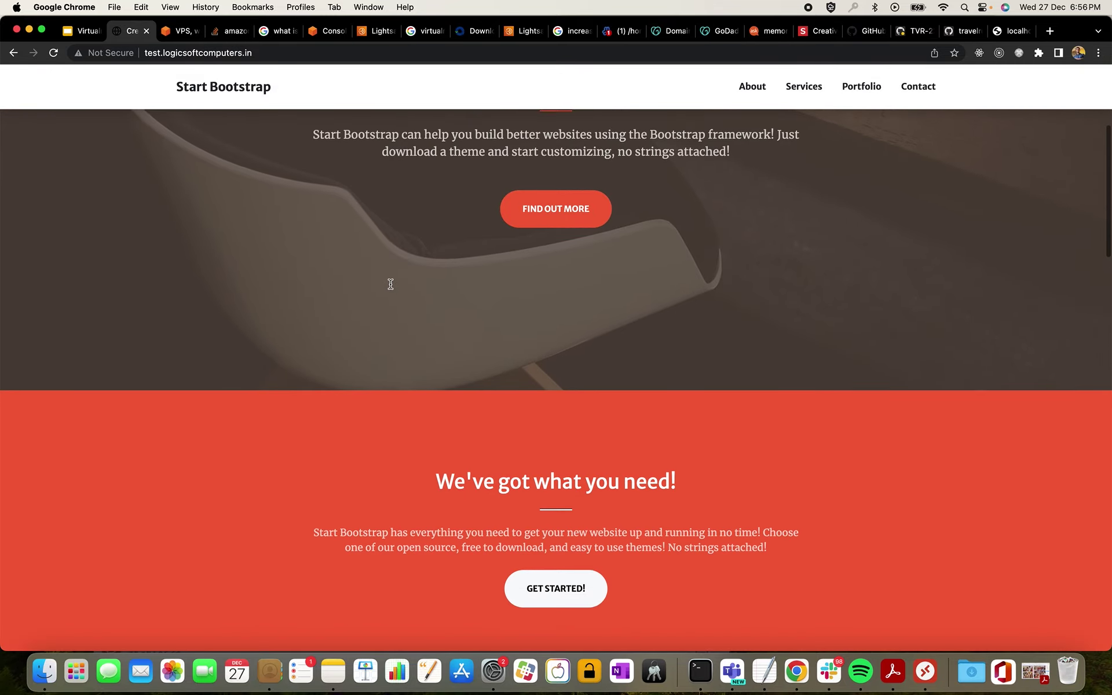
scroll(391, 288, down, 15)
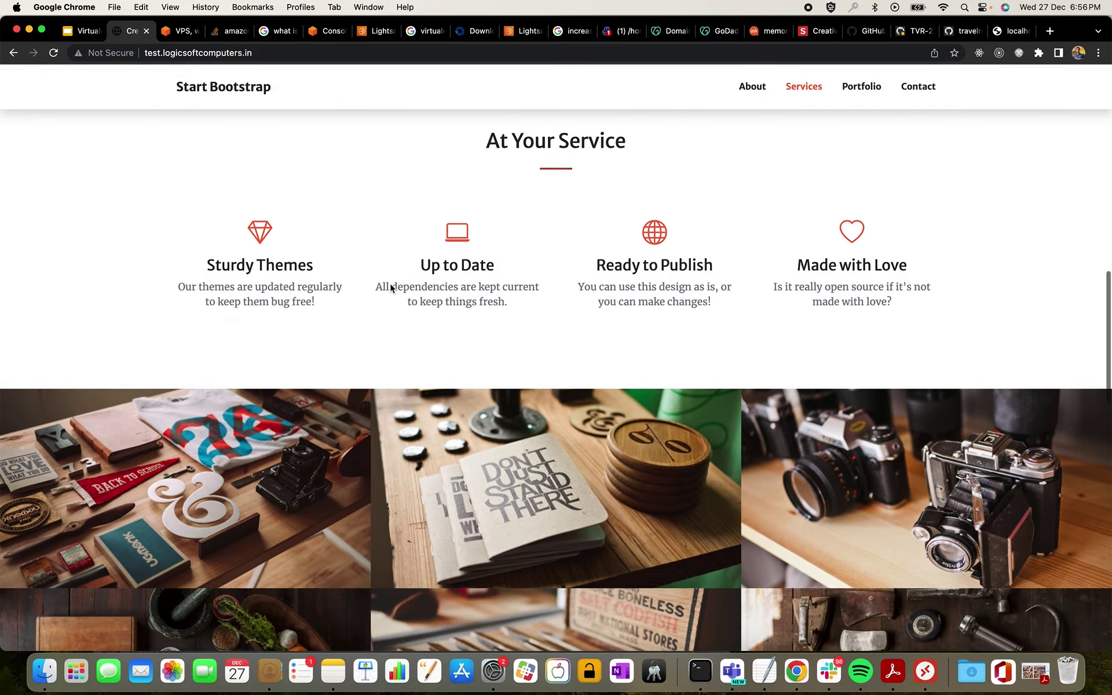
scroll(391, 288, down, 5)
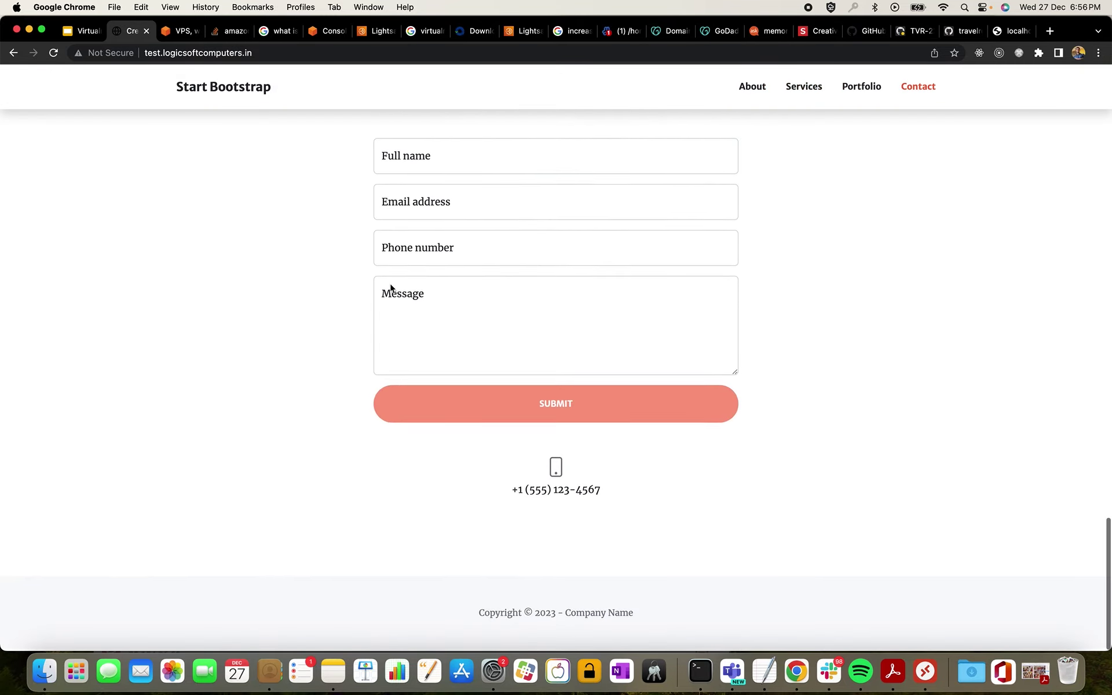
scroll(390, 288, up, 8)
scroll(390, 288, up, 20)
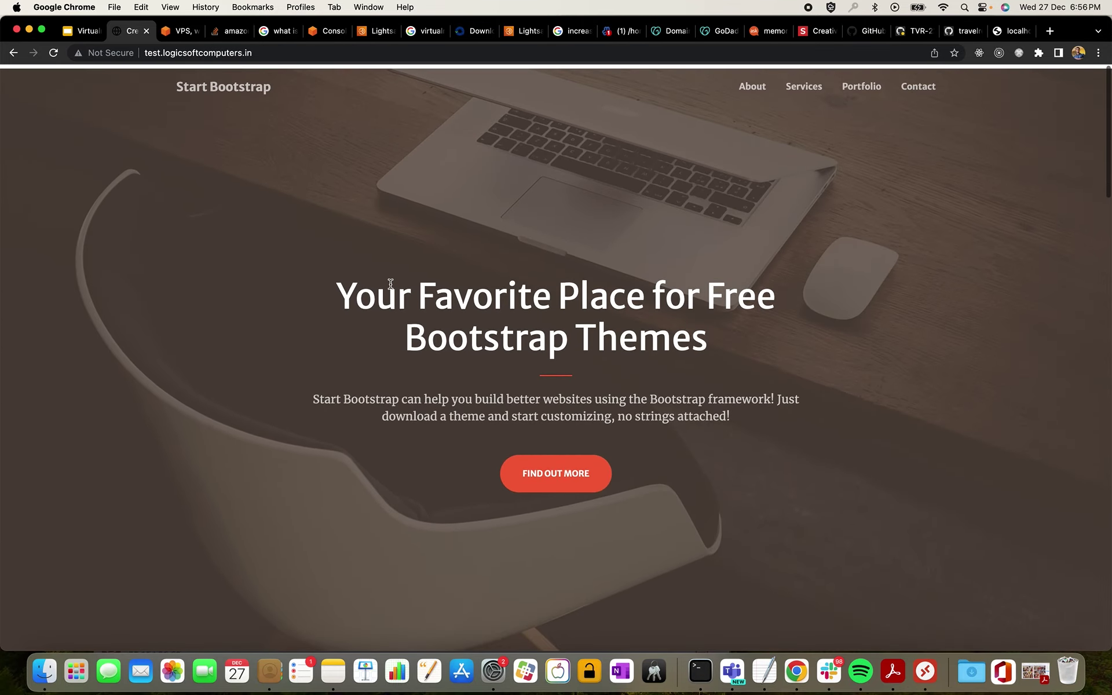
click(88, 32)
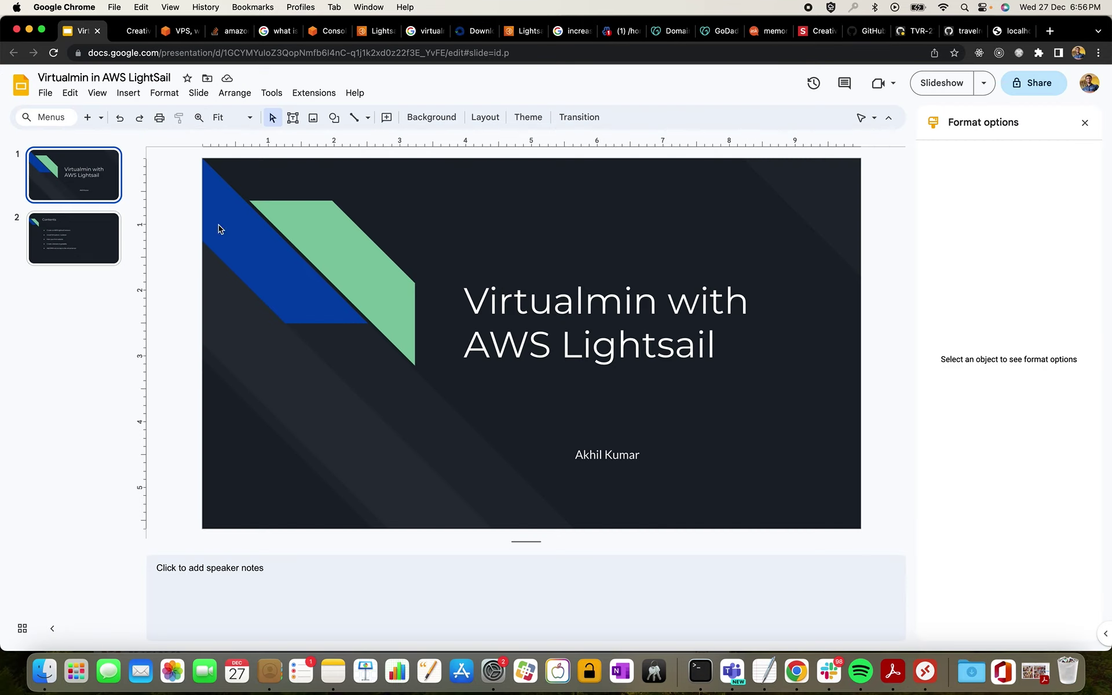
click(101, 234)
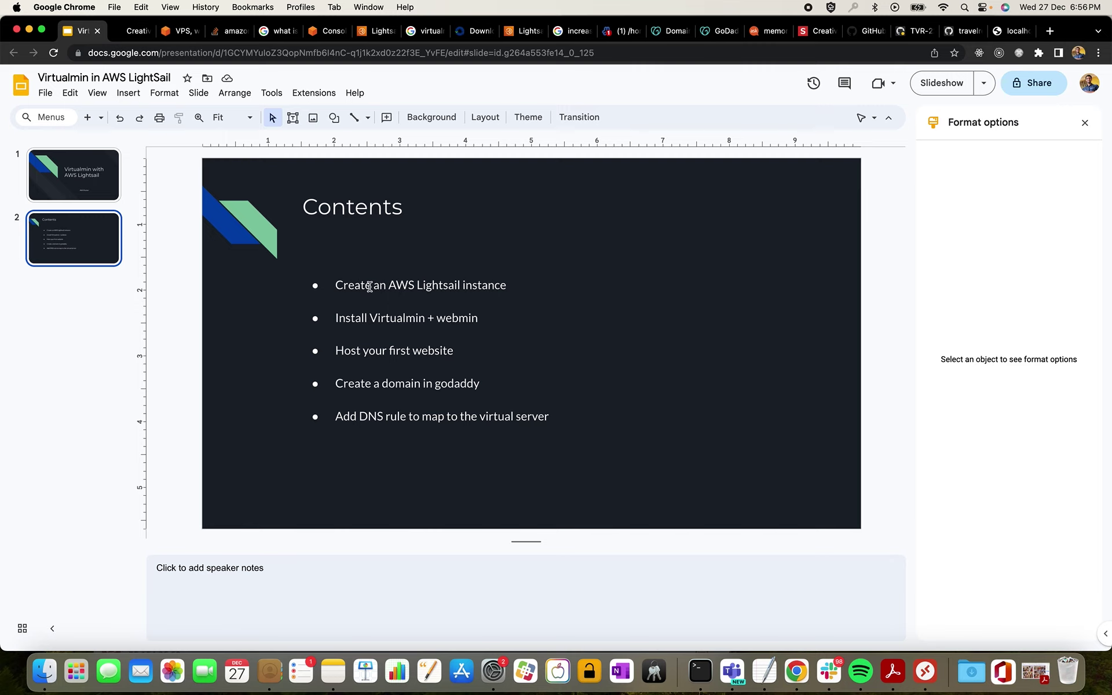